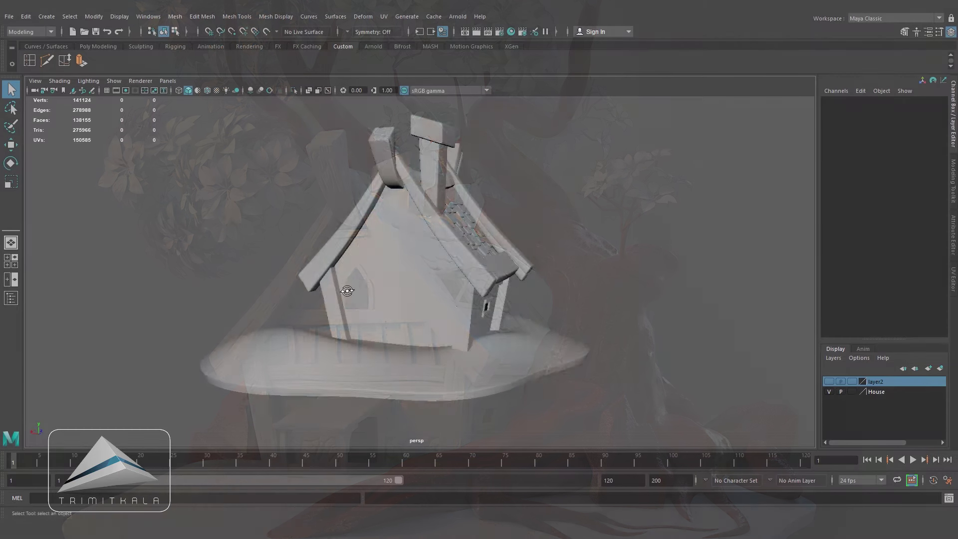
Step: Hide the House display layer and create a new display layer named Base
left_click_drag(235, 293, 567, 321, "alt")
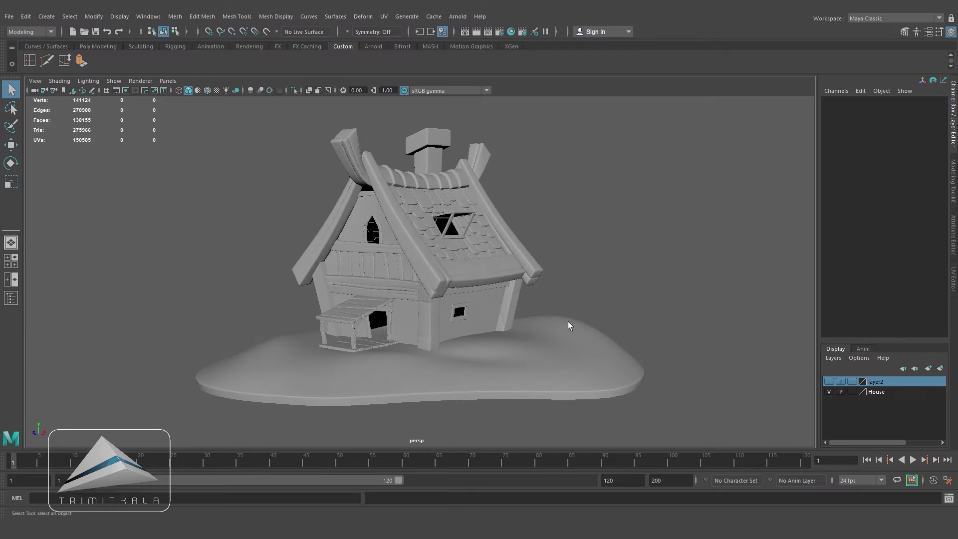
left_click(828, 391)
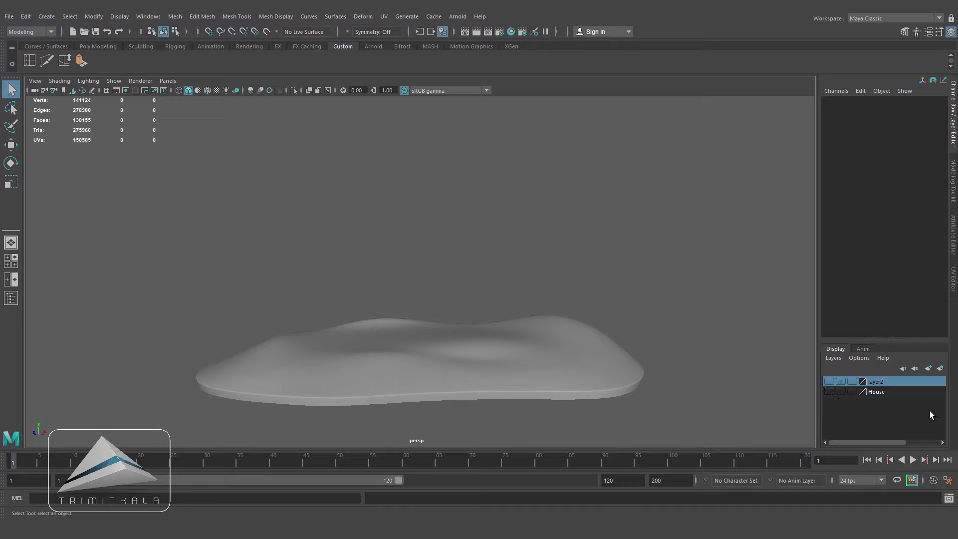
left_click(928, 369)
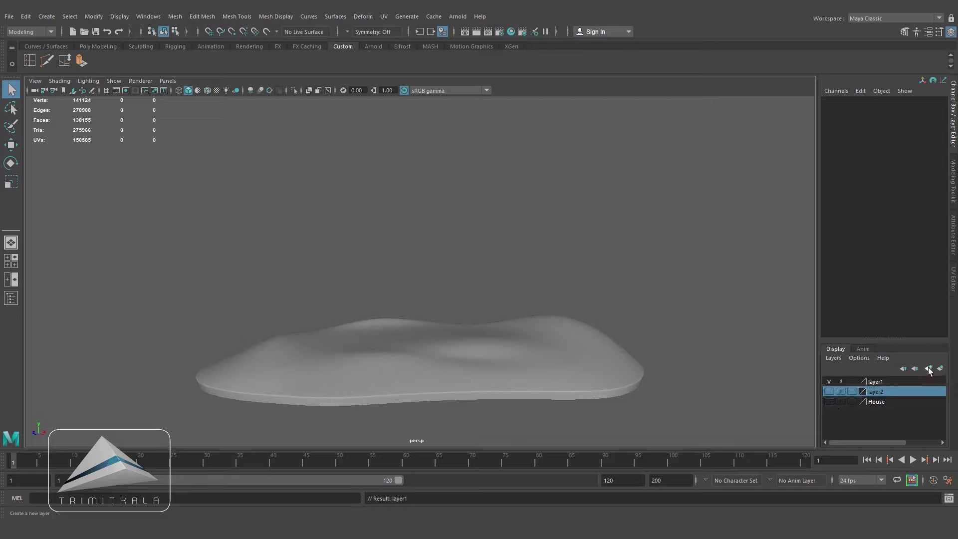
double_click(876, 382)
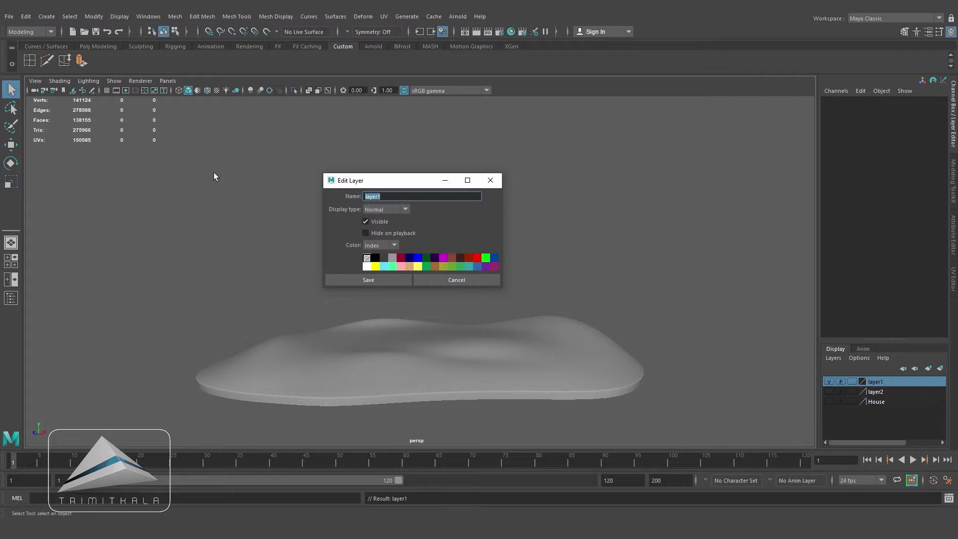
type("Base")
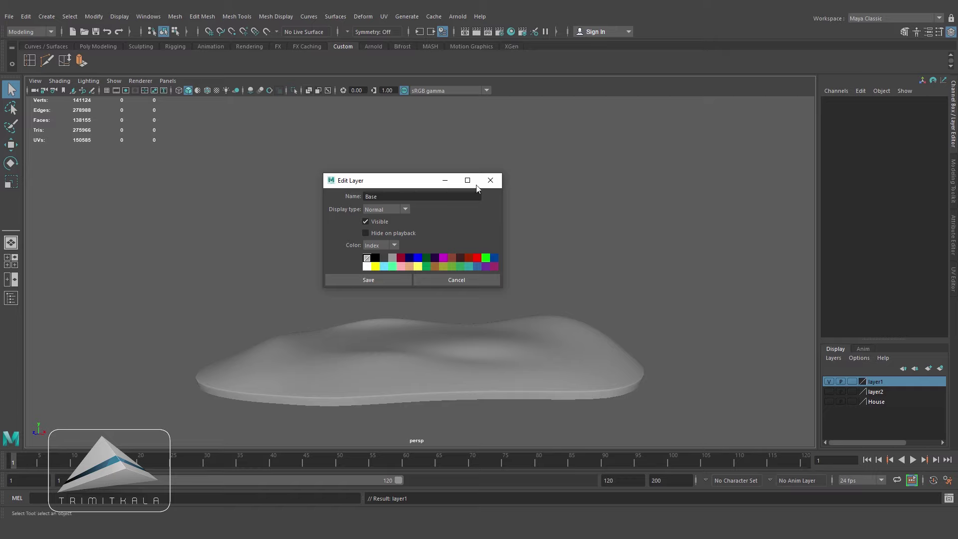
left_click(385, 281)
Step: Add the ground mesh to the Base layer and hide that layer
left_click(639, 373)
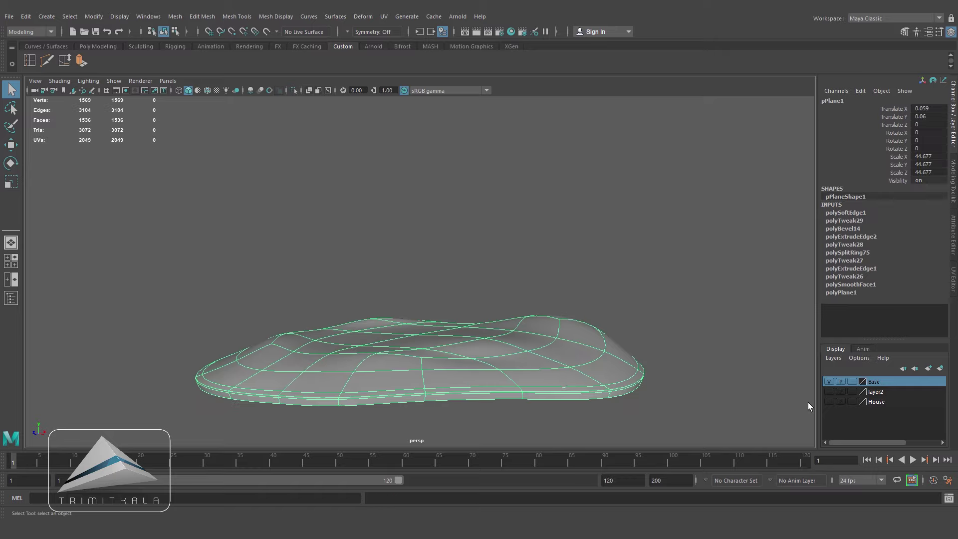
right_click(885, 382)
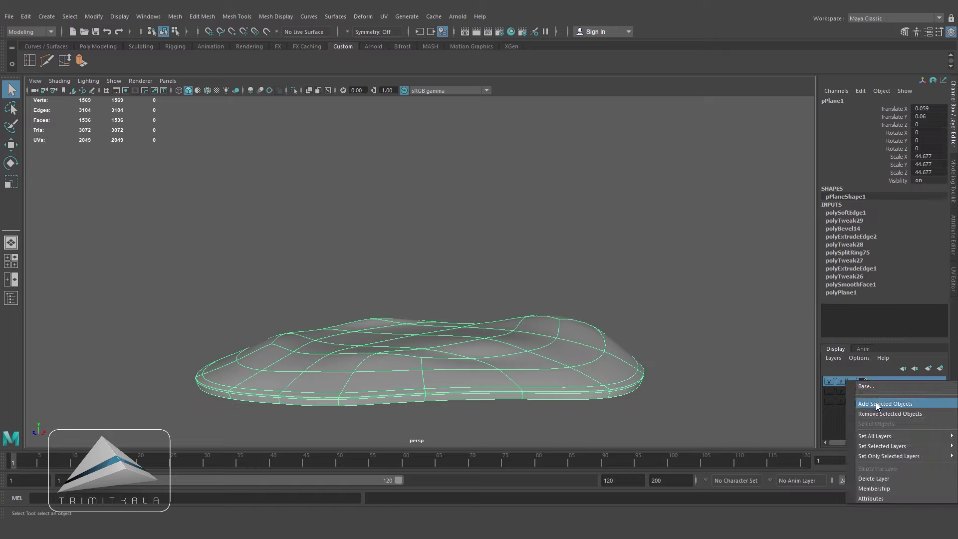
left_click(877, 403)
left_click(829, 382)
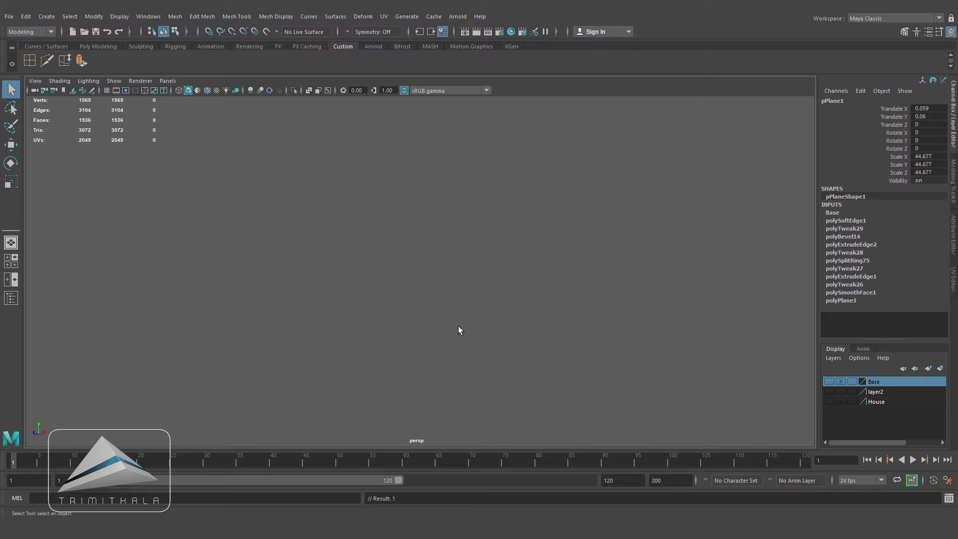
Step: Show the viewport grid and create a polygon cube at the origin
left_click(107, 91)
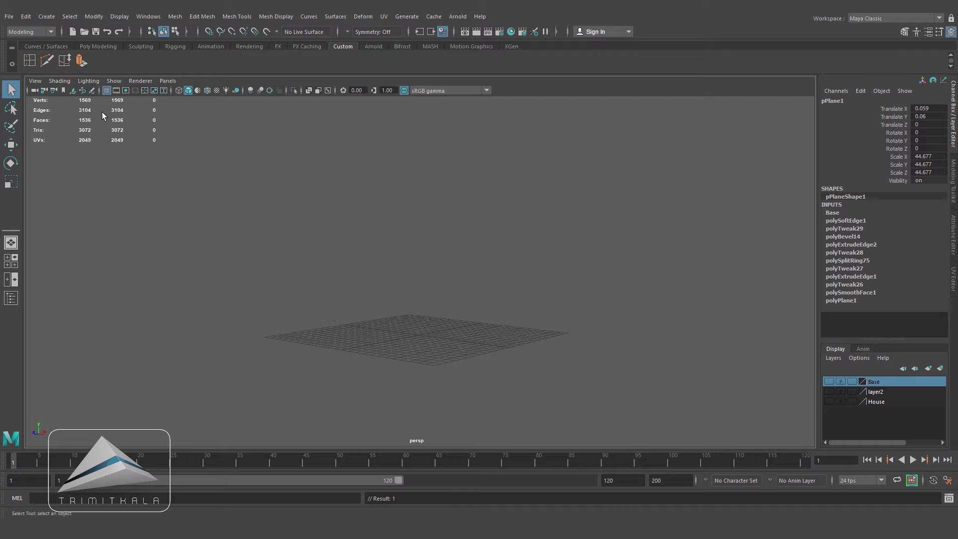
left_click(49, 18)
mouse_move(75, 52)
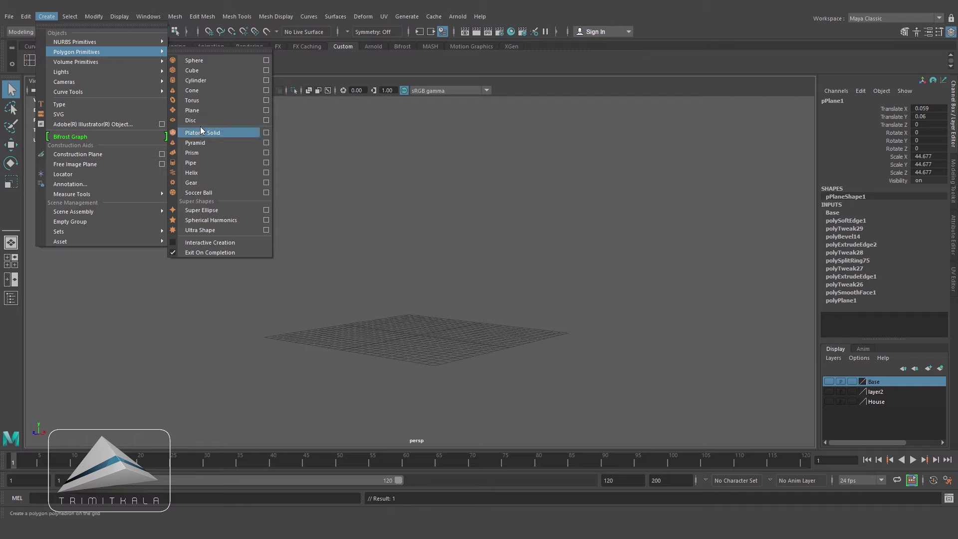
left_click(199, 71)
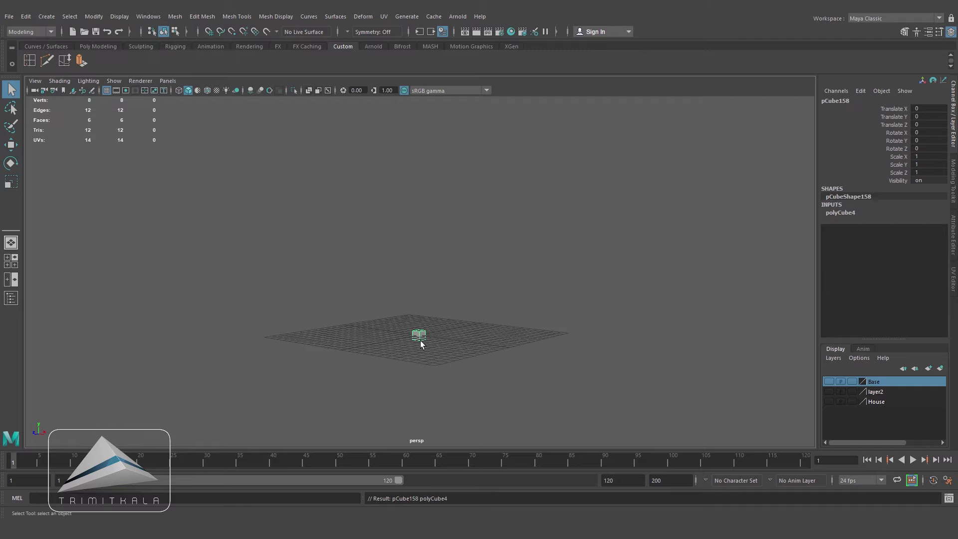
Step: Scale the cube uniformly to about 3.398 and apply Smooth with one division
scroll(532, 346, "up", 5)
middle_click_drag(483, 306, 481, 300, "alt")
left_click(11, 181)
mouse_move(427, 331)
left_mouse_down()
mouse_move(455, 333)
mouse_move(435, 344)
left_mouse_up()
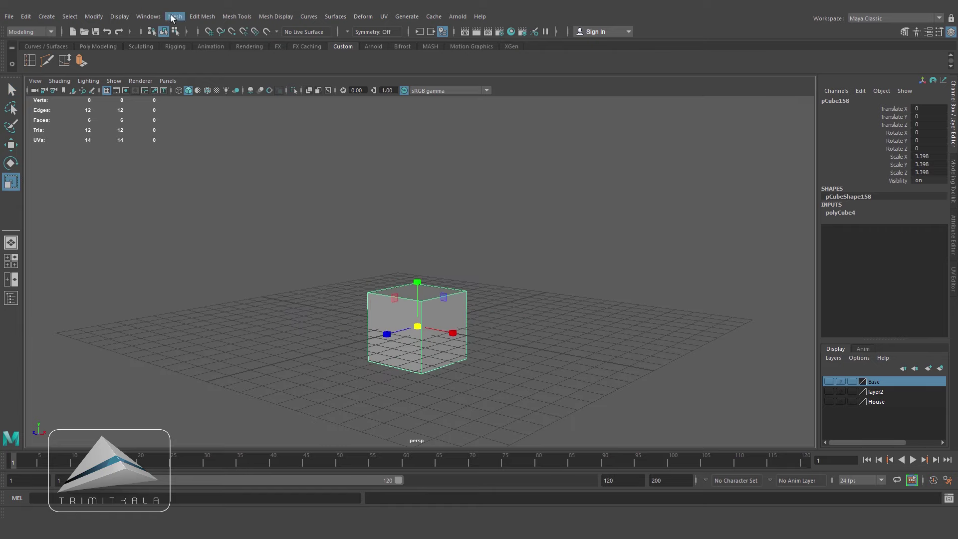
left_click(175, 17)
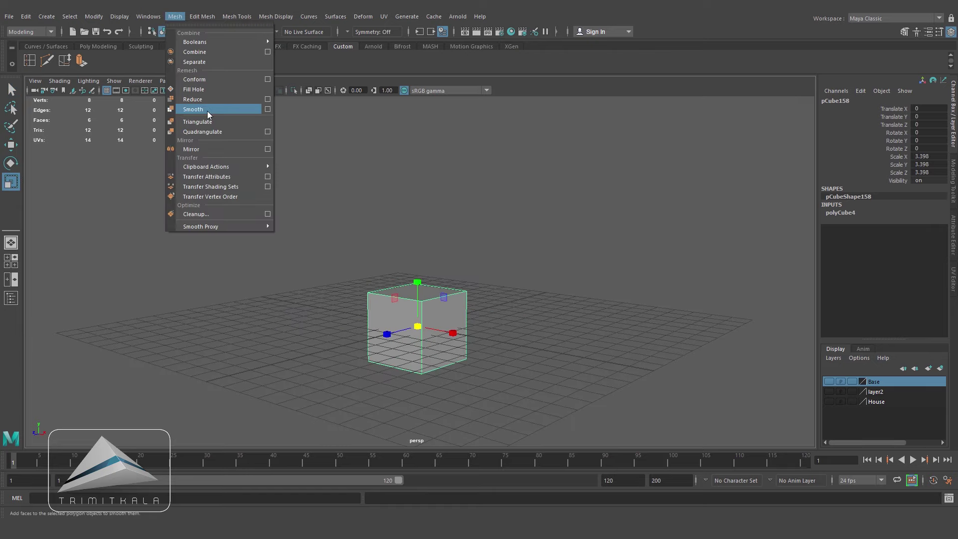
left_click(208, 110)
Step: Raise the topmost vertex with Soft Select on, stretching the smoothed cube into a tall, pointed form
scroll(442, 292, "up", 2)
left_click(432, 331)
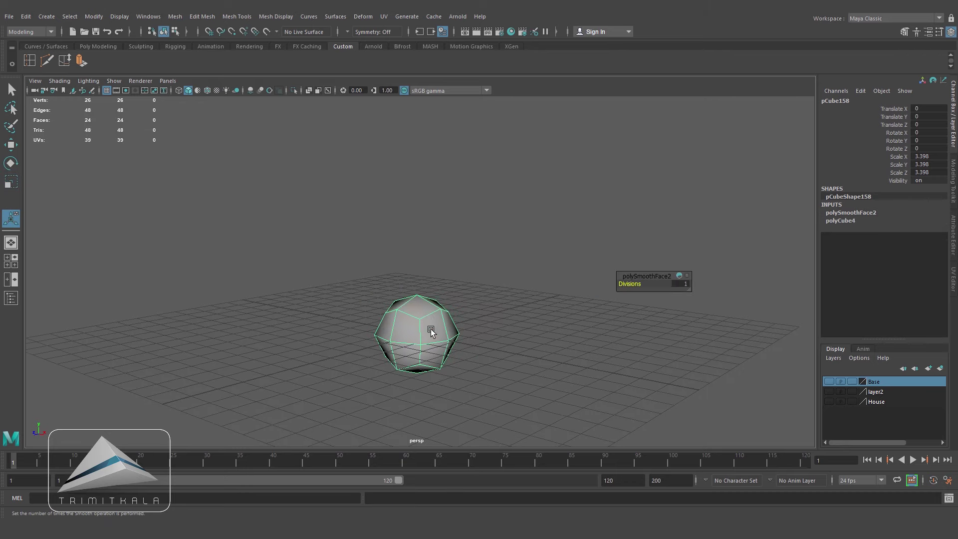
right_click(427, 313)
left_click(385, 240)
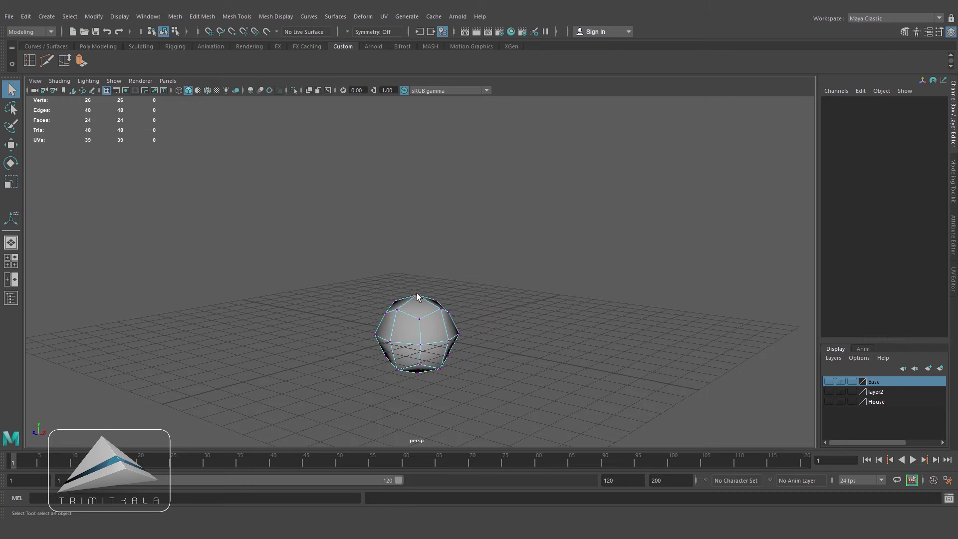
left_click(416, 294)
key("w")
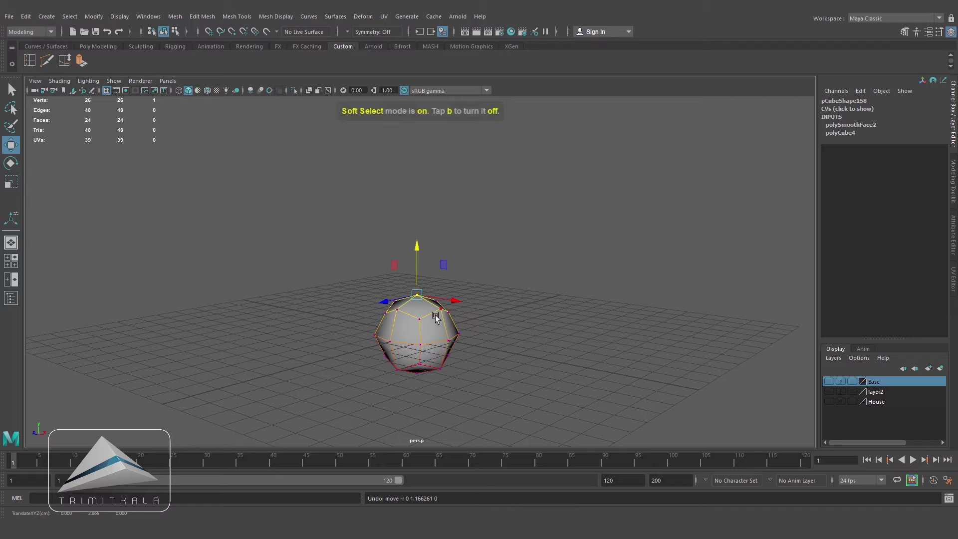
left_click_drag(416, 295, 489, 309)
left_click_drag(418, 247, 458, 330)
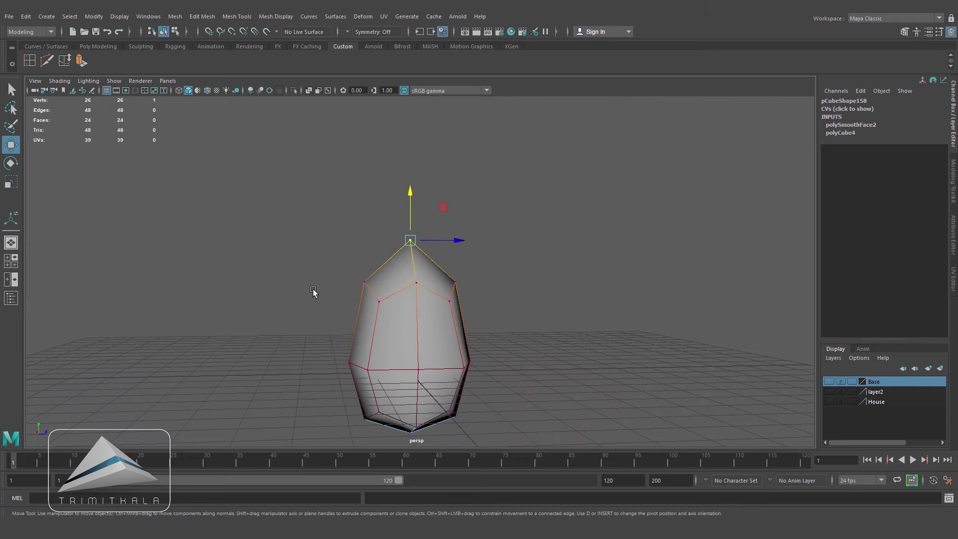
Step: Insert a horizontal edge loop around the middle of the pointed form
left_click(30, 61)
left_click(416, 339)
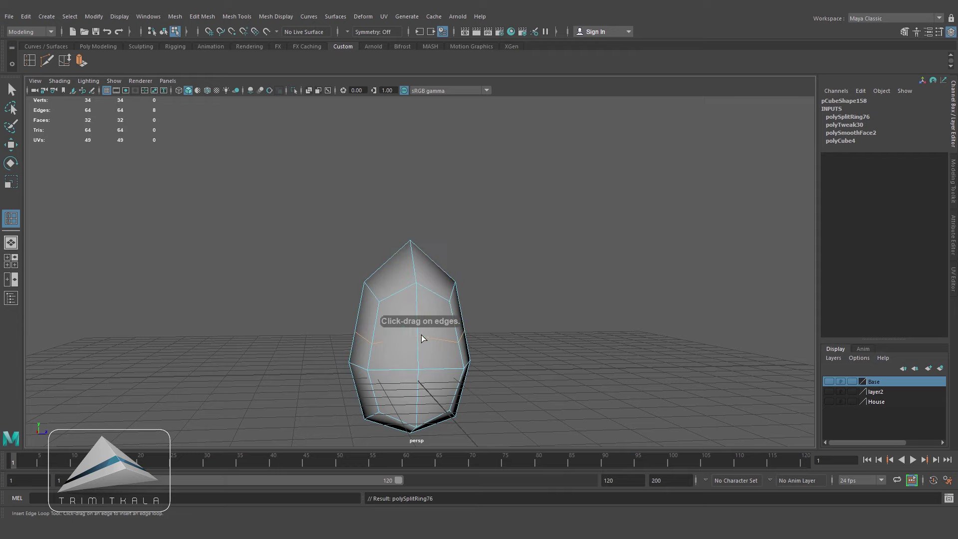
key("w")
left_click_drag(421, 334, 411, 269, "alt")
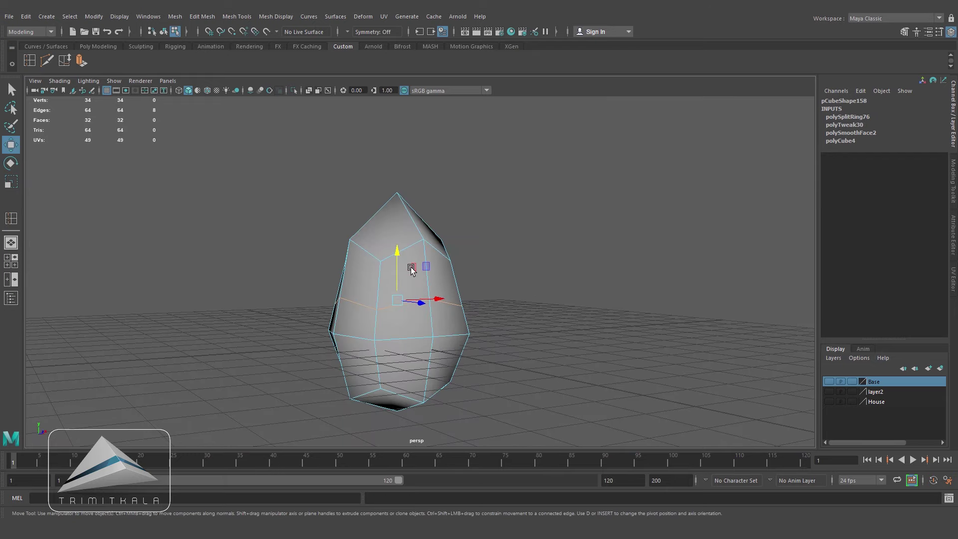
Step: Move edges on the sides of the form, pulling the upper part in and the lower part out for an uneven rock outline
right_click_drag(379, 349, 385, 224)
double_click(377, 392)
left_click_drag(250, 432, 452, 348, "alt")
key("b")
left_click_drag(452, 348, 611, 344, "alt")
left_click(356, 270)
left_click_drag(439, 290, 599, 312, "alt")
left_click_drag(424, 285, 509, 335, "alt")
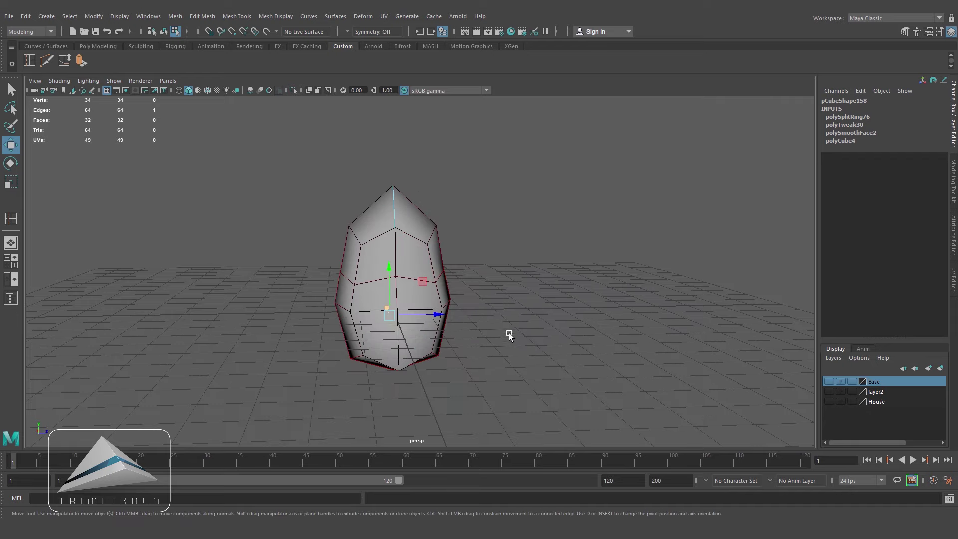
left_click(345, 254)
left_click_drag(393, 250, 415, 250)
left_click(348, 330)
left_click_drag(401, 330, 374, 325)
left_click_drag(455, 326, 434, 319, "alt")
Step: Switch the rock to vertex editing, undo the trial move of a side vertex and turn off Soft Select
right_click_drag(436, 249, 397, 249)
left_click(447, 242)
left_click_drag(466, 280, 509, 280, "alt")
left_click_drag(441, 241, 459, 220)
key("ctrl+z")
key("b")
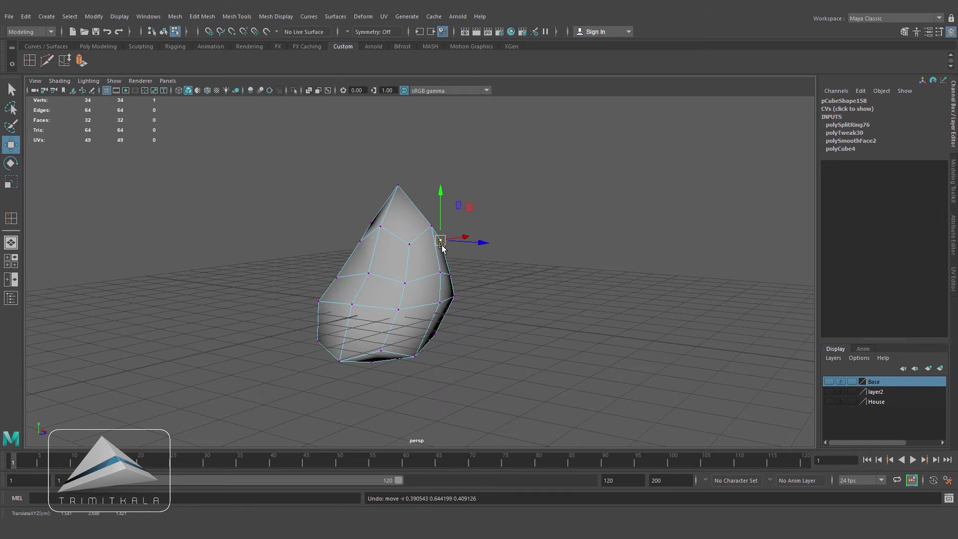
Step: Pull individual vertices around the rock's sides and base to make its contour irregular and angular
left_click_drag(492, 263, 545, 330, "alt")
left_click(469, 325)
left_click_drag(522, 302, 532, 264)
left_click(471, 271)
left_click_drag(471, 271, 352, 312)
left_click(428, 322)
left_click_drag(428, 322, 487, 323, "alt")
left_click(462, 301)
mouse_move(468, 365)
left_mouse_down("alt")
mouse_move(442, 359)
mouse_move(454, 364)
left_mouse_up("alt")
left_click(446, 345)
left_click_drag(455, 363, 537, 400)
Step: Reposition another lower vertex to widen the rock's base, and return to object mode
key("space")
left_click_drag(582, 370, 504, 349, "alt")
key("space")
left_click_drag(494, 363, 599, 399, "alt")
left_click(387, 367)
left_click_drag(509, 375, 464, 345)
right_click_drag(466, 253, 514, 239)
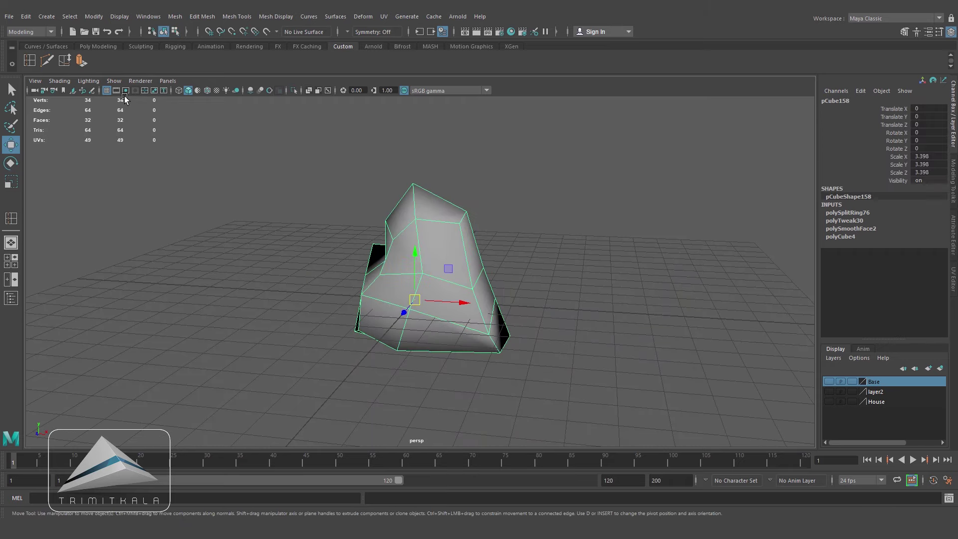
key("y")
left_click(445, 322)
key("ctrl+z")
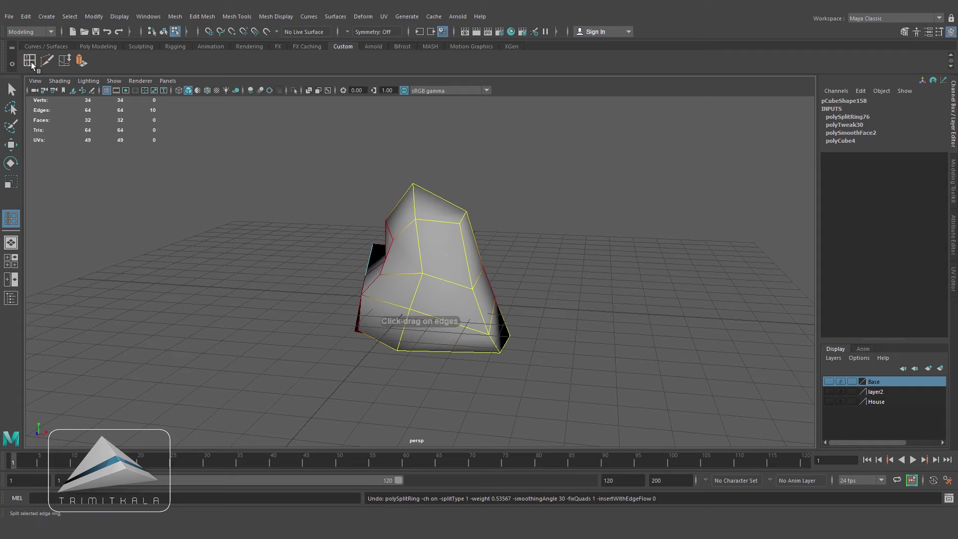
Step: Check the Insert Edge Loop settings and insert a vertical edge loop through the rock
double_click(30, 60)
left_click(896, 88)
left_click(444, 278)
key("w")
left_click_drag(153, 201, 421, 278, "alt")
Step: Move an upper vertex of the rock to reshape its peak, and return to object mode
right_click(405, 228)
right_click_drag(405, 228, 357, 234)
left_click(402, 216)
left_click_drag(408, 222, 432, 298, "alt")
left_click_drag(432, 298, 598, 279)
right_click_drag(411, 251, 459, 234)
middle_click_drag(536, 265, 541, 214, "alt")
Step: Spin the horizontal edge on the rock's broad face forward so that it runs diagonally
right_click_drag(409, 214, 409, 150)
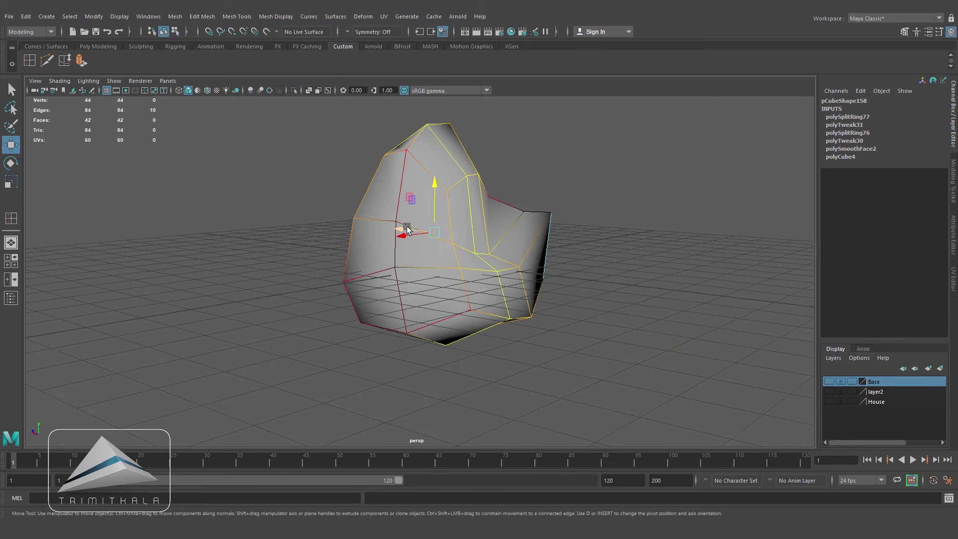
left_click(446, 241)
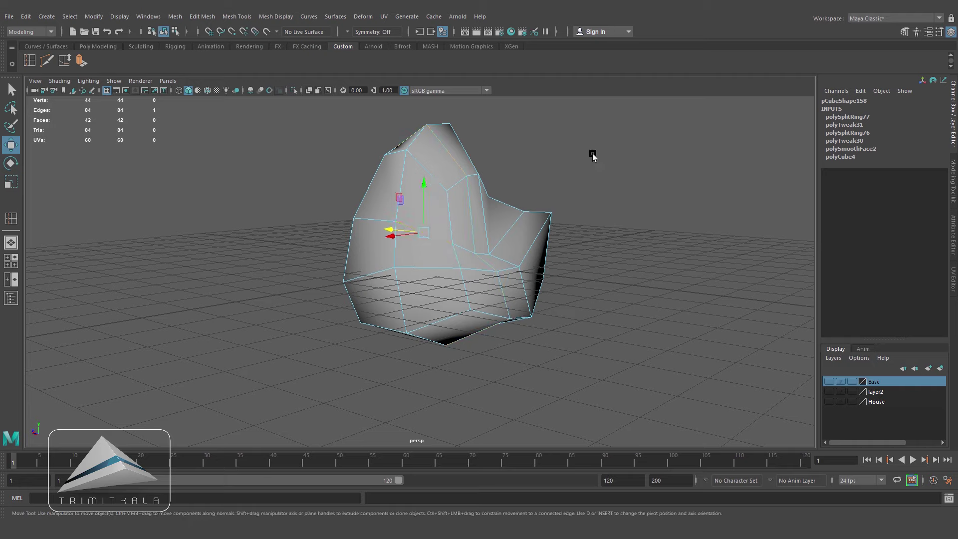
left_click(205, 16)
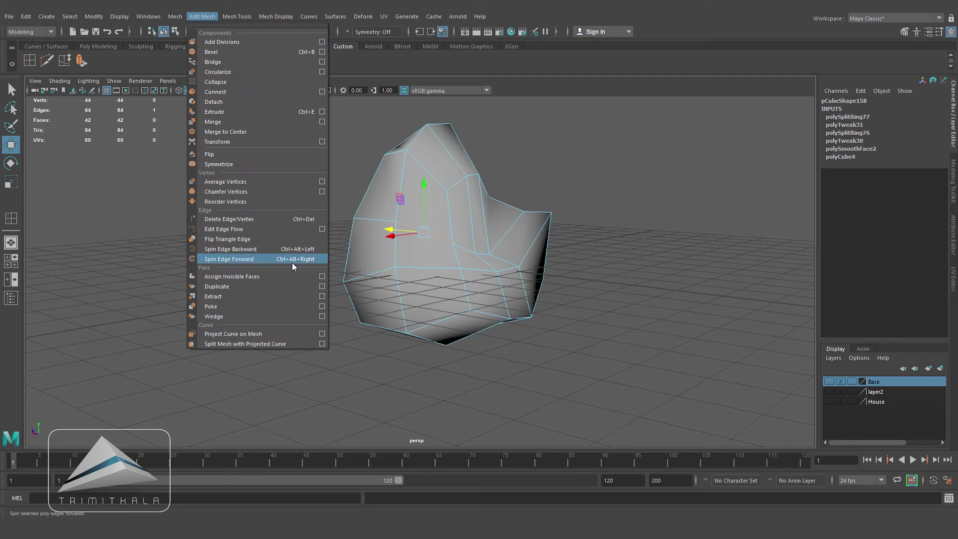
left_click(571, 127)
key("ctrl+alt+Right")
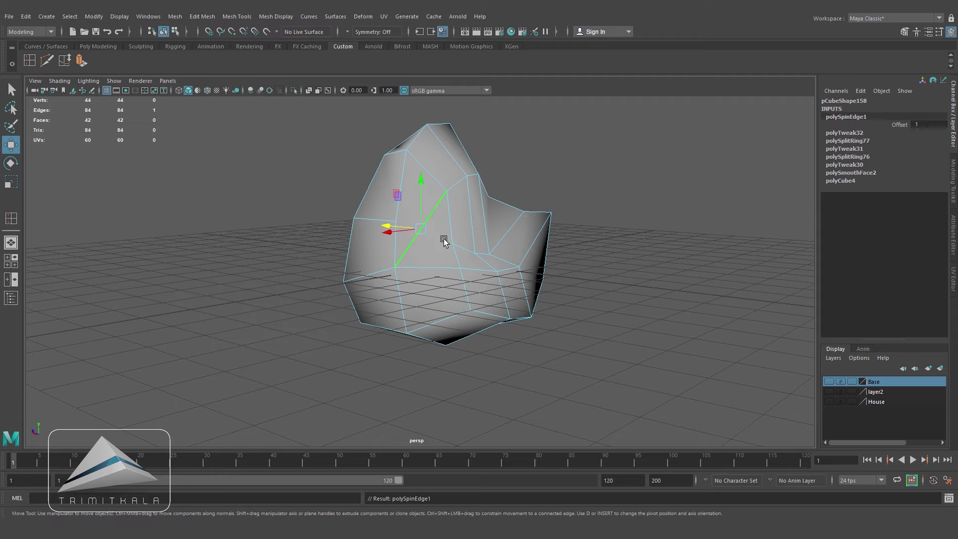
left_click_drag(425, 239, 596, 207, "alt")
left_click(596, 206)
Step: Reposition a vertex beside the diagonal edge and spin a neighbouring edge forward
right_click_drag(440, 224, 394, 224)
left_click(441, 223)
left_click_drag(434, 227, 496, 278)
middle_click_drag(432, 264, 466, 235, "alt")
right_click_drag(466, 235, 420, 207)
left_click(463, 239)
key("ctrl+alt+Right")
Step: Reposition several vertices around the rock's peak and sides to break up its silhouette
left_click(476, 158)
left_click_drag(477, 159, 455, 164)
left_click(479, 209)
left_click_drag(480, 210, 394, 233)
left_click(487, 234)
left_click(369, 177)
left_click_drag(400, 188, 622, 177, "alt")
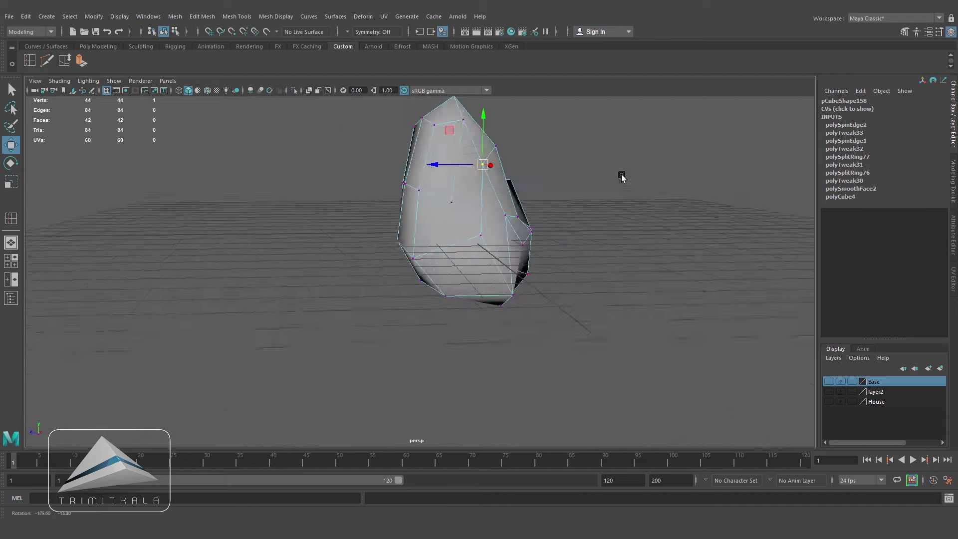
left_click_drag(482, 164, 473, 205)
left_click(464, 121)
left_click_drag(479, 203, 582, 284, "alt")
left_click_drag(515, 213, 353, 278, "alt")
Step: Insert a horizontal edge loop around the rock's body and select an edge near the peak
right_click_drag(405, 228, 445, 214)
left_click(31, 63)
left_click(413, 264)
left_click(10, 145)
left_click_drag(394, 227, 455, 220, "alt")
left_click(405, 211)
left_click_drag(517, 244, 429, 281, "alt")
middle_click_drag(429, 282, 437, 292, "alt")
left_click_drag(437, 292, 469, 307, "alt")
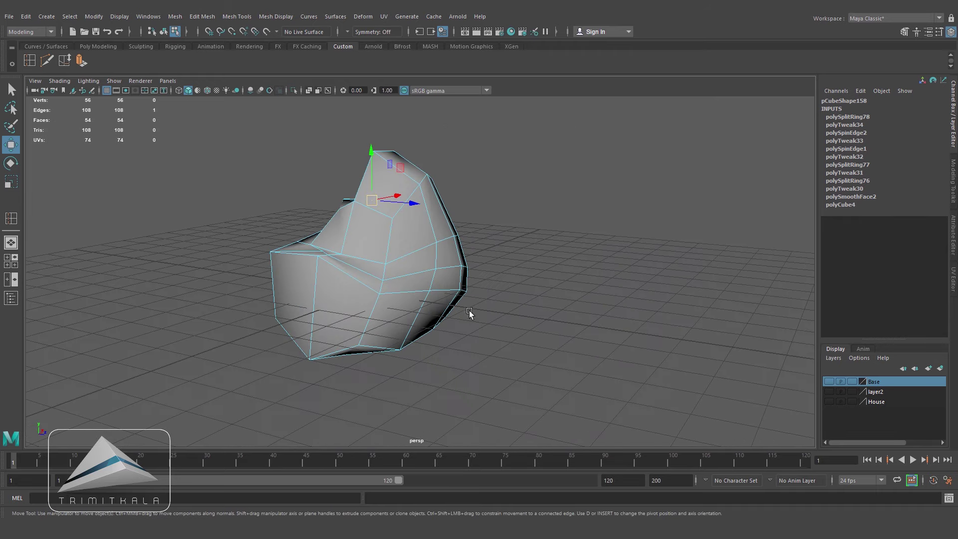
Step: Insert another edge loop across the upper part of the rock and shift an edge next to it
left_click(29, 62)
left_click(428, 211)
key("w")
left_click(432, 210)
left_click_drag(417, 216, 531, 265, "alt")
left_click_drag(465, 215, 495, 238)
Step: Spin two edges on the rock's broad face forward to redirect its facets diagonally
left_click(475, 248)
left_click(490, 258)
left_click(474, 249)
left_click_drag(378, 298, 466, 314, "alt")
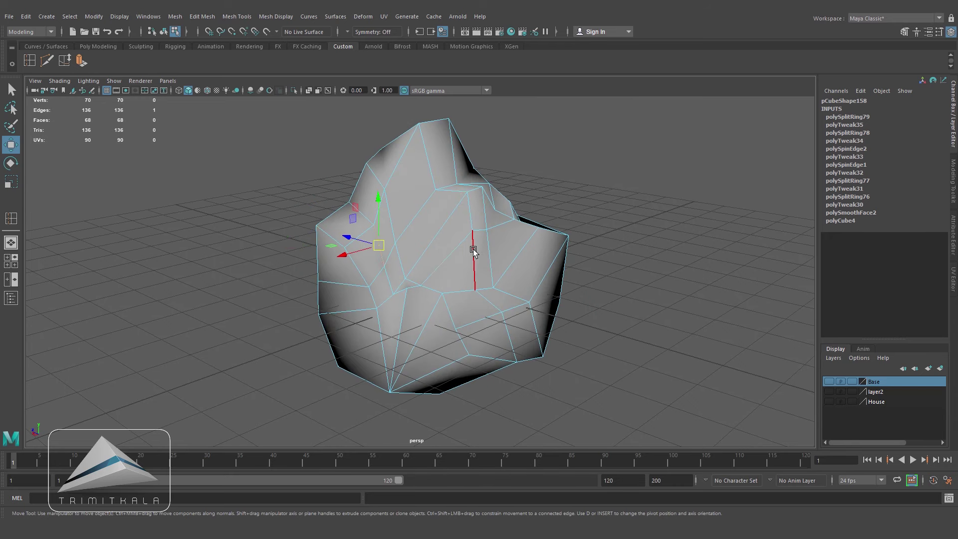
key("ctrl+alt+Right")
key("ctrl+alt+Right")
left_click_drag(481, 249, 491, 272, "alt")
key("ctrl+alt+Right")
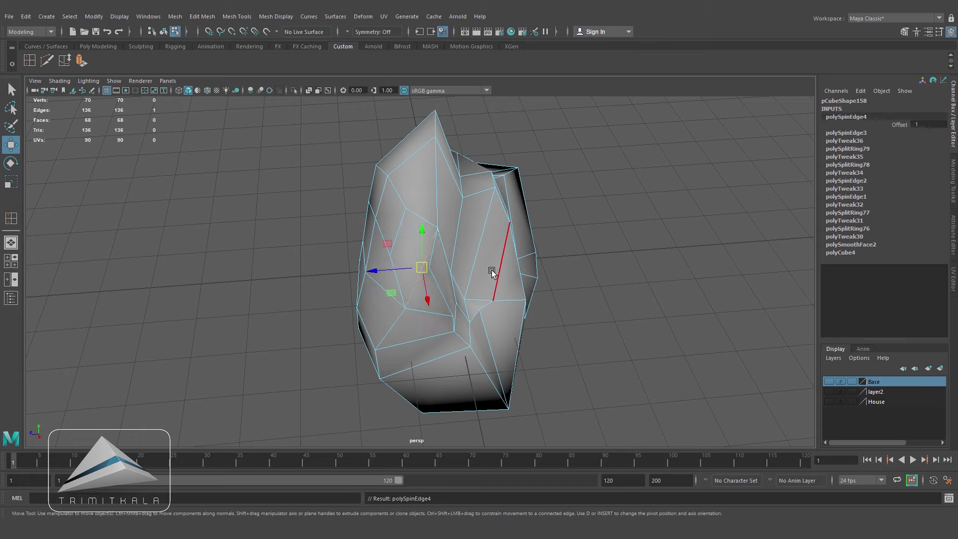
Step: Delete two surplus edges from the rock's face and reposition the geometry between them
key("ctrl+Delete")
left_click_drag(580, 310, 471, 253, "alt")
right_click_drag(425, 265, 383, 265)
left_click(425, 249)
left_click_drag(426, 252, 418, 186)
key("ctrl+Delete")
Step: Reposition a vertex on the rock's upper side slope in vertex mode
left_click_drag(507, 193, 387, 216, "alt")
right_click_drag(387, 216, 321, 205)
left_click(346, 197)
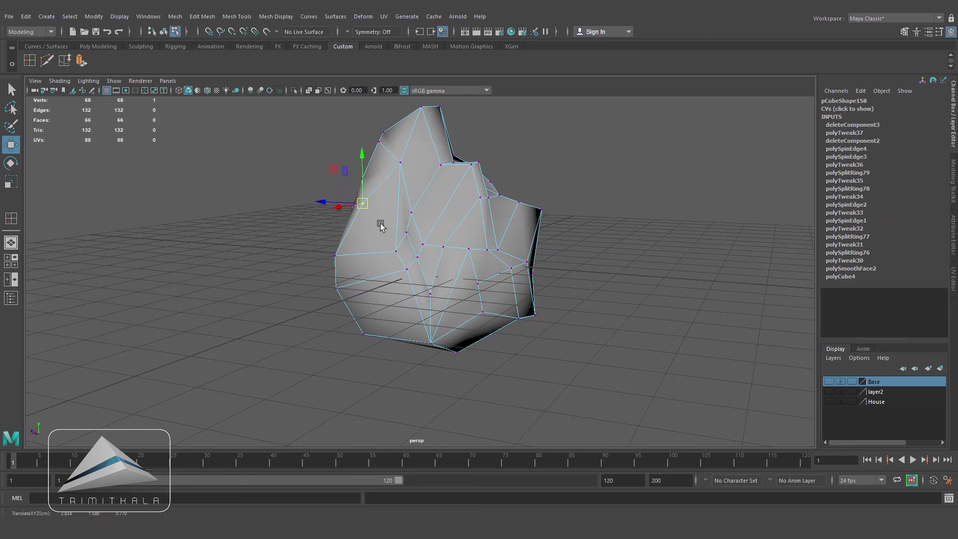
left_click_drag(380, 226, 513, 212, "alt")
left_click_drag(492, 243, 453, 209, "alt")
Step: Spin two edges on the opposite face of the rock forward and switch to vertex editing
right_click_drag(453, 210, 453, 181)
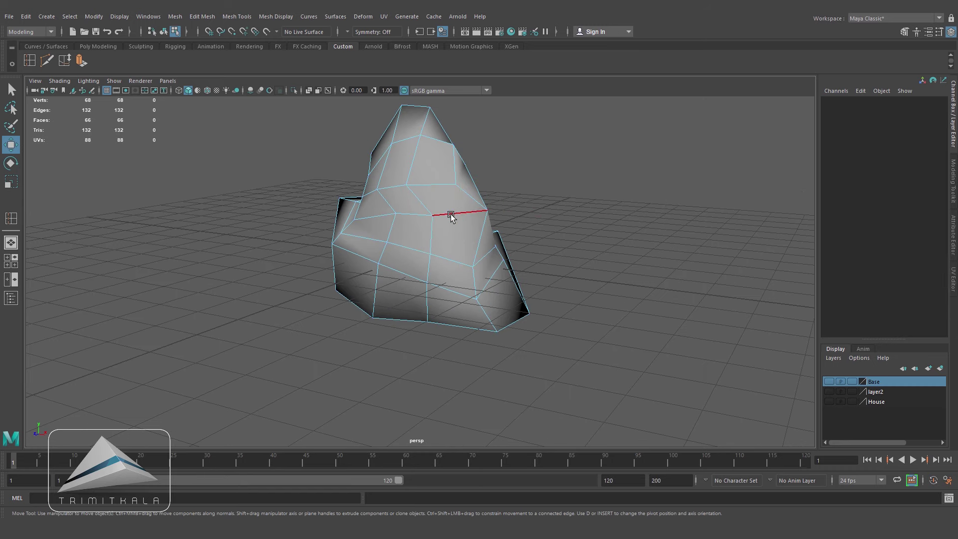
left_click(451, 216)
key("ctrl+alt+Right")
left_click_drag(472, 226, 441, 253, "alt")
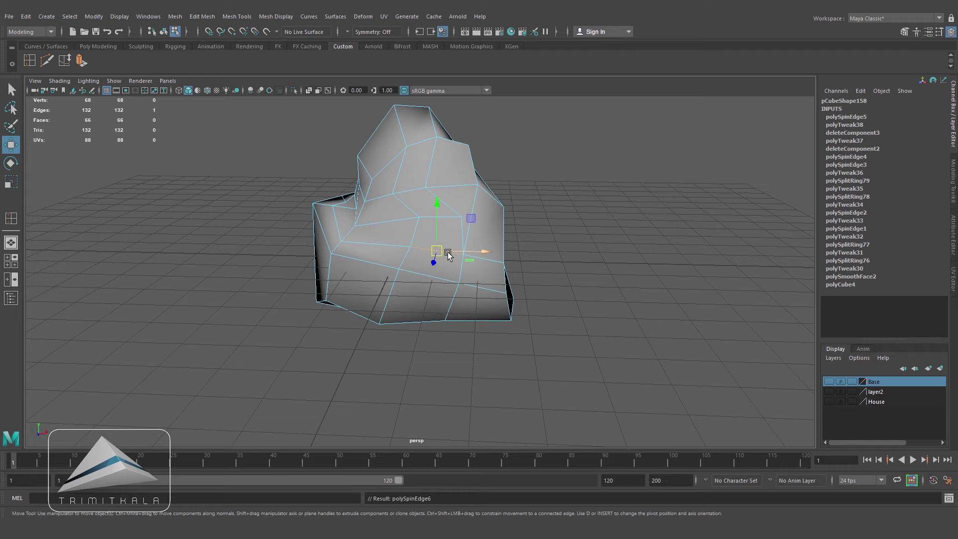
right_click_drag(459, 225, 448, 229)
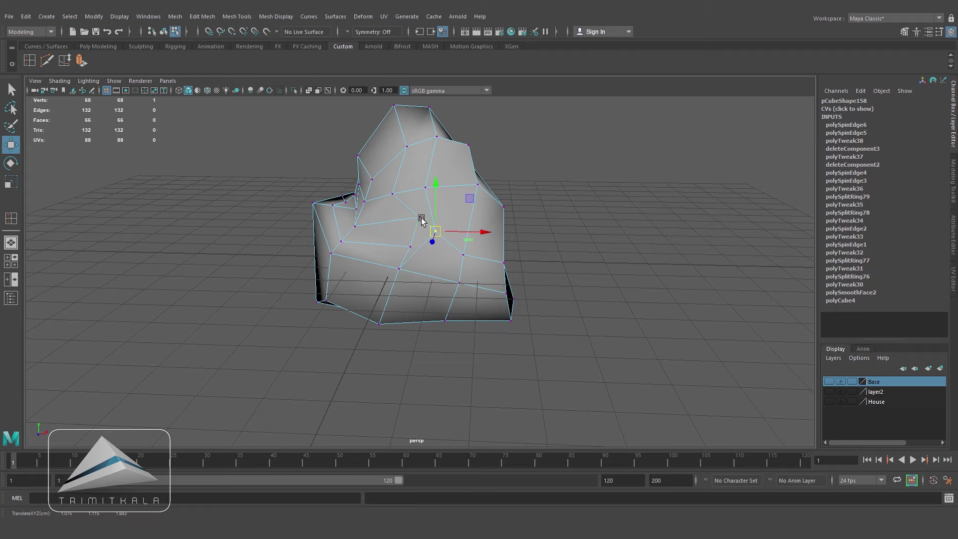
Step: Spin an edge on the rock's narrow side forward to redirect its facets
left_click_drag(395, 218, 439, 243, "alt")
left_click(659, 207)
left_click_drag(660, 208, 540, 252, "alt")
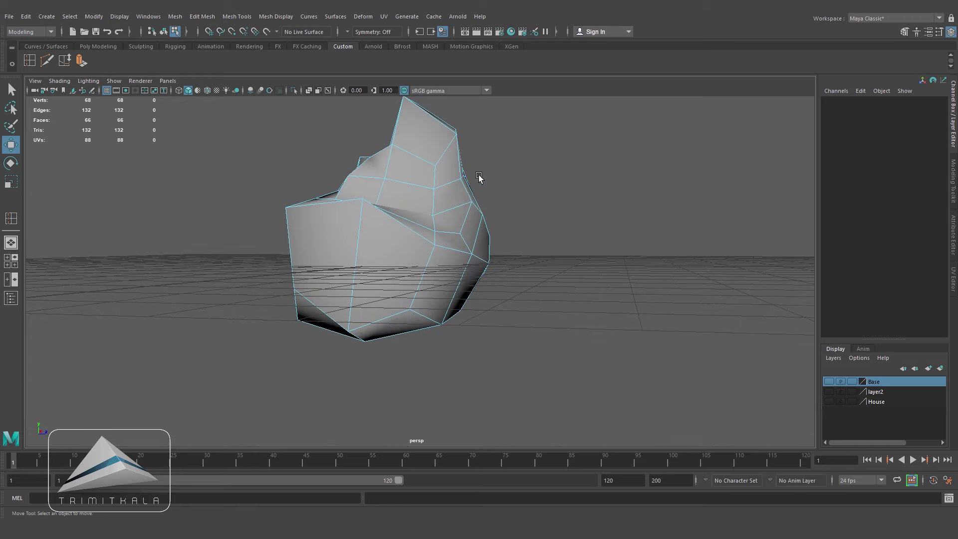
left_click(480, 225)
left_click_drag(482, 191, 449, 231, "alt")
right_click(449, 231)
left_click(448, 226)
key("ctrl+alt+Right")
Step: Reposition a vertex next to the newly spun edge in vertex mode
left_click(567, 195)
left_click_drag(567, 194, 491, 204, "alt")
right_click_drag(391, 218, 367, 217)
left_click(391, 208)
left_click_drag(391, 207, 398, 219)
Step: Spin an edge forward on the slope between the rock's peak and its lower block
left_click_drag(398, 219, 459, 220, "alt")
left_click(517, 265)
right_click_drag(459, 220, 459, 198)
left_click(456, 233)
key("ctrl+alt+Right")
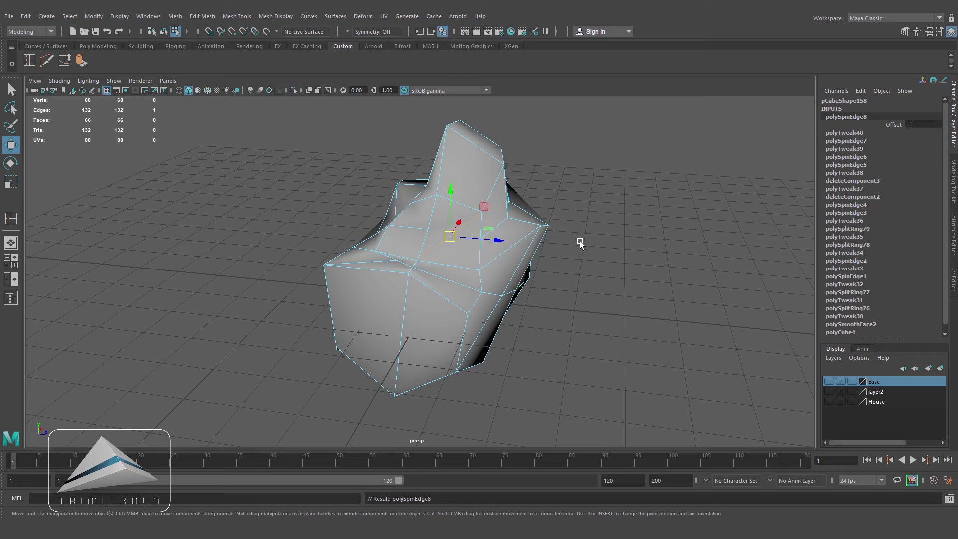
Step: Shift a vertex on the rock's side slightly sideways to reshape the neighbouring facets
left_click(568, 252)
left_click_drag(569, 252, 413, 220, "alt")
right_click_drag(413, 220, 387, 220)
left_click(423, 218)
left_click_drag(419, 220, 410, 220)
Step: Spin another edge forward on the lower part of the rock
left_click(589, 219)
left_click_drag(589, 219, 503, 294, "alt")
right_click_drag(478, 317, 477, 272)
left_click(476, 259)
key("ctrl+alt+Right")
Step: Select all of the rock's edges, bevel them with one segment and adjust the bevel fraction
left_click(574, 262)
left_click_drag(574, 262, 472, 292, "alt")
right_click_drag(472, 292, 457, 292, "alt")
left_click_drag(457, 295, 541, 280, "alt")
left_click(530, 280)
right_click(425, 262)
right_click_drag(425, 262, 424, 226)
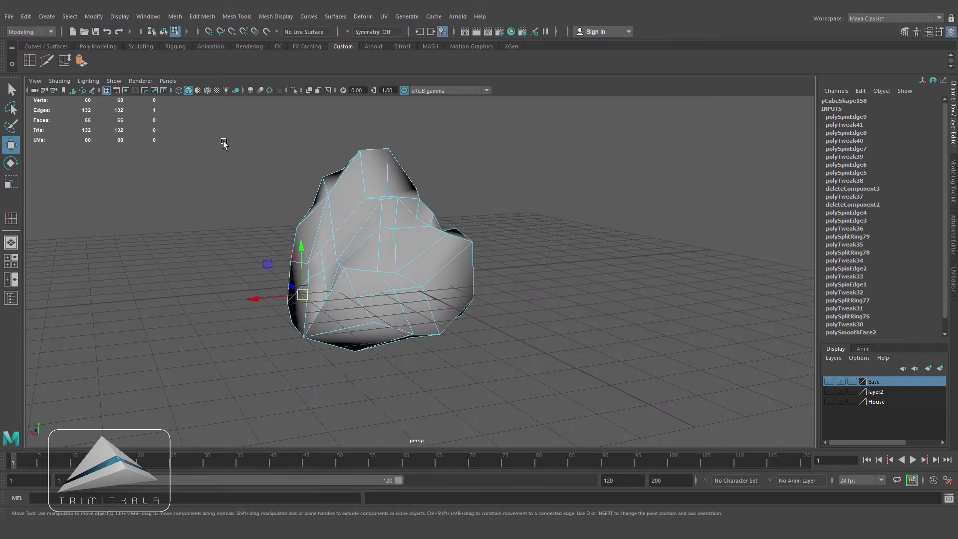
left_click(202, 16)
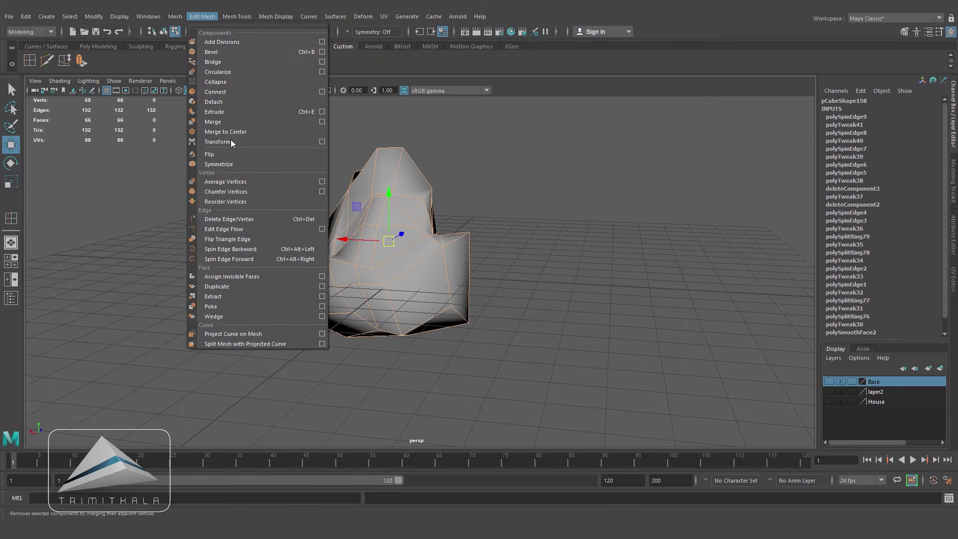
left_click(291, 52)
type("1")
key("Return")
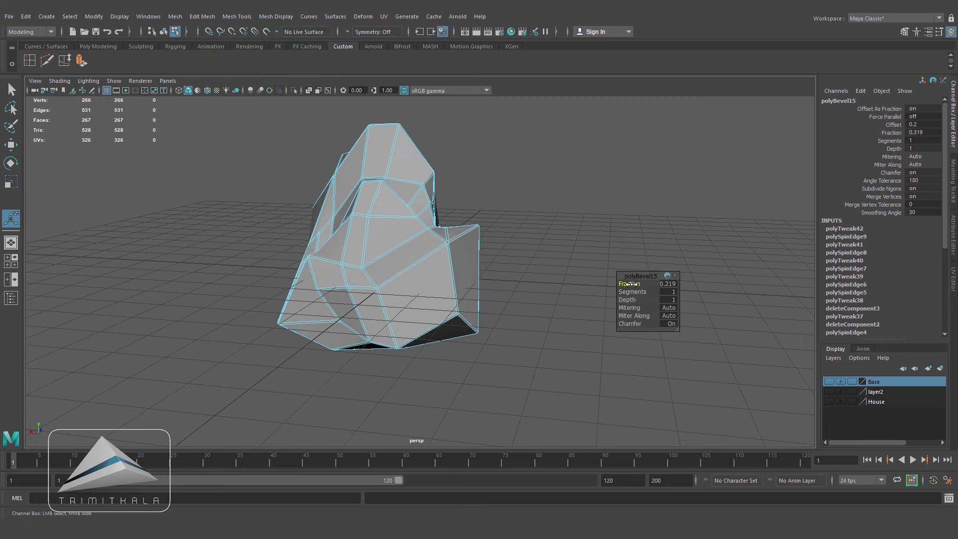
Step: Return the rock to object mode and examine its bevelled shape with and without smooth preview
right_click_drag(423, 270, 509, 235)
key("q")
left_click(554, 231)
left_click_drag(552, 235, 449, 274, "alt")
left_click(429, 274)
right_click_drag(534, 293, 475, 292, "alt")
left_click(525, 304)
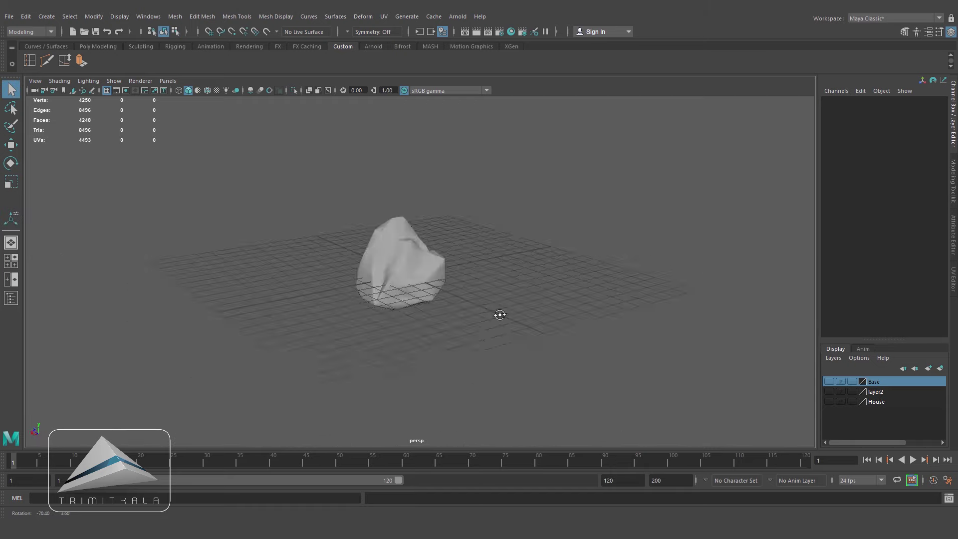
left_click_drag(500, 315, 424, 294, "alt")
left_click(419, 272)
right_click_drag(487, 287, 490, 287, "alt")
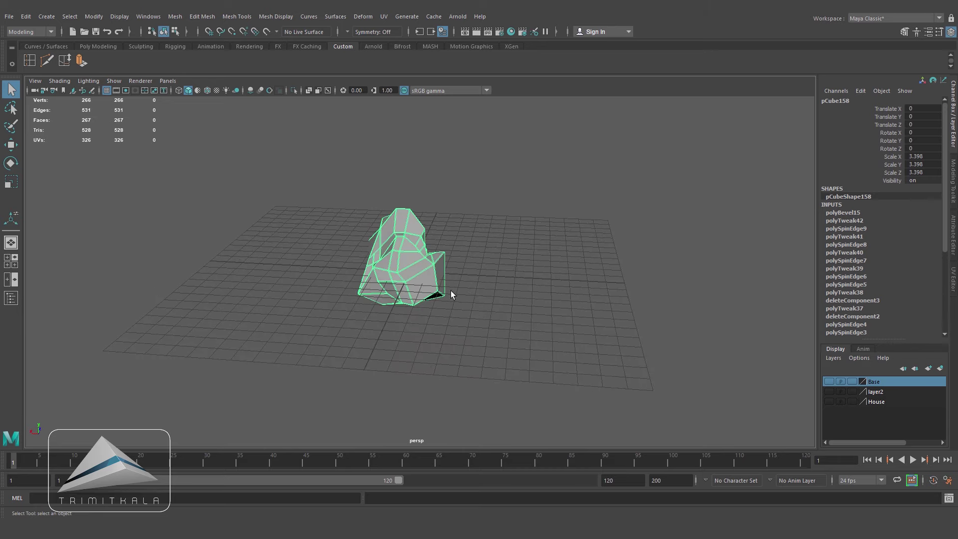
Step: Show the Base and House layers and move the rock along X away from the centre
left_click(752, 354)
scroll(752, 354, "down", 1)
left_click(828, 381)
left_click(417, 257)
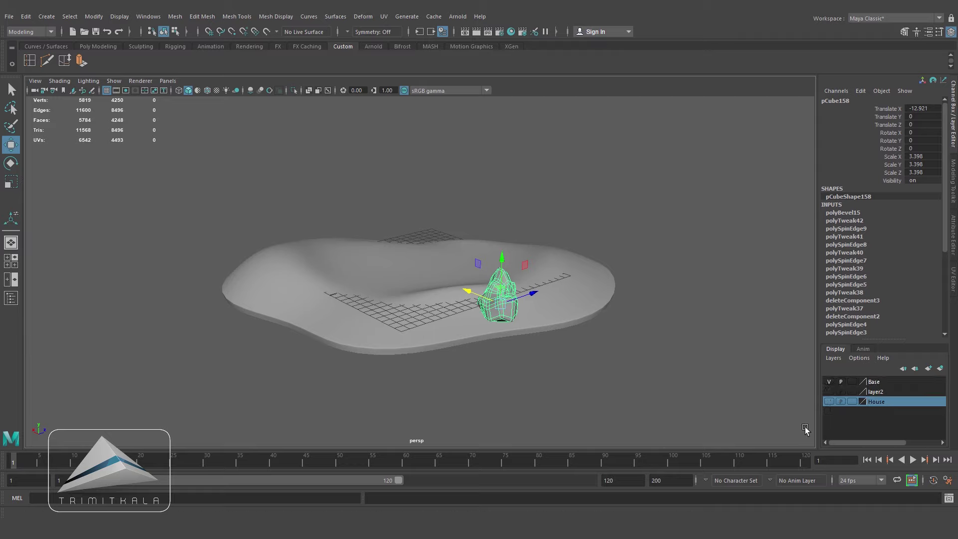
left_click(829, 401)
Step: Place the rock on the ground beside the house at about X 16.07, Y 0.62 and tilt it about -7 degrees around Z
left_click_drag(544, 320, 457, 301, "alt")
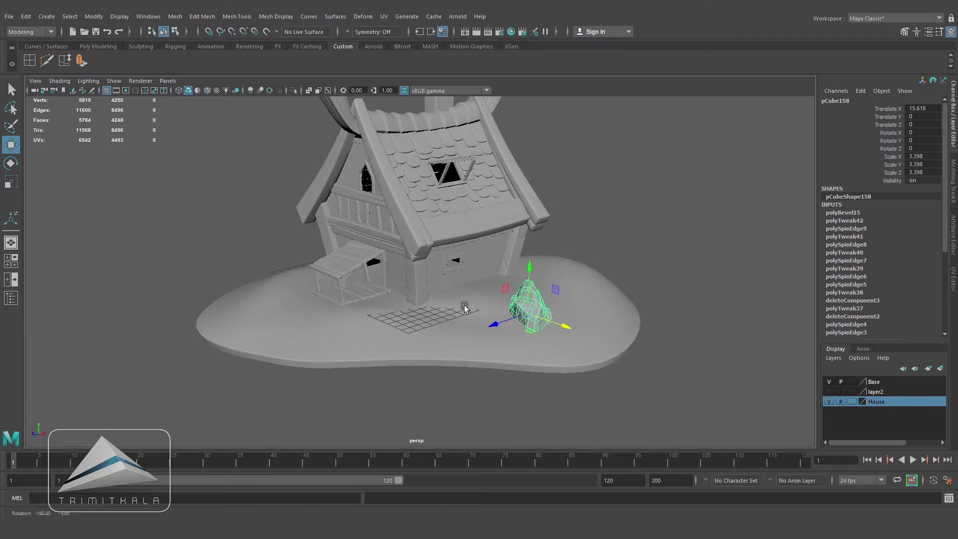
left_click_drag(566, 327, 570, 327)
left_click_drag(570, 327, 592, 334, "alt")
middle_click_drag(592, 334, 530, 345, "alt")
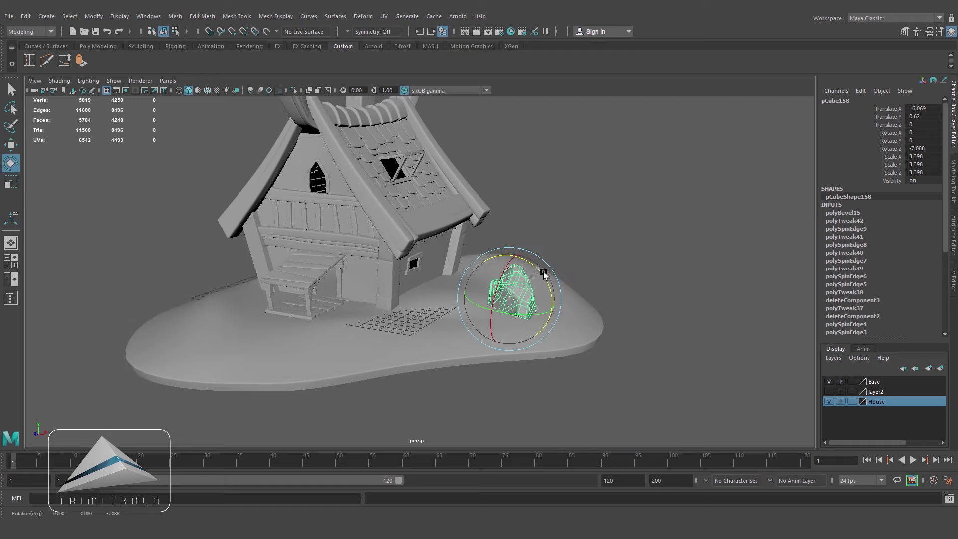
Step: Examine the rock's placement and proportions against the house from several angles
left_click(610, 301)
right_click_drag(610, 302, 592, 322, "alt")
left_click_drag(591, 321, 561, 379, "alt")
right_click_drag(524, 312, 591, 350, "alt")
right_click_drag(473, 357, 529, 378, "alt")
left_click_drag(530, 381, 530, 382, "alt")
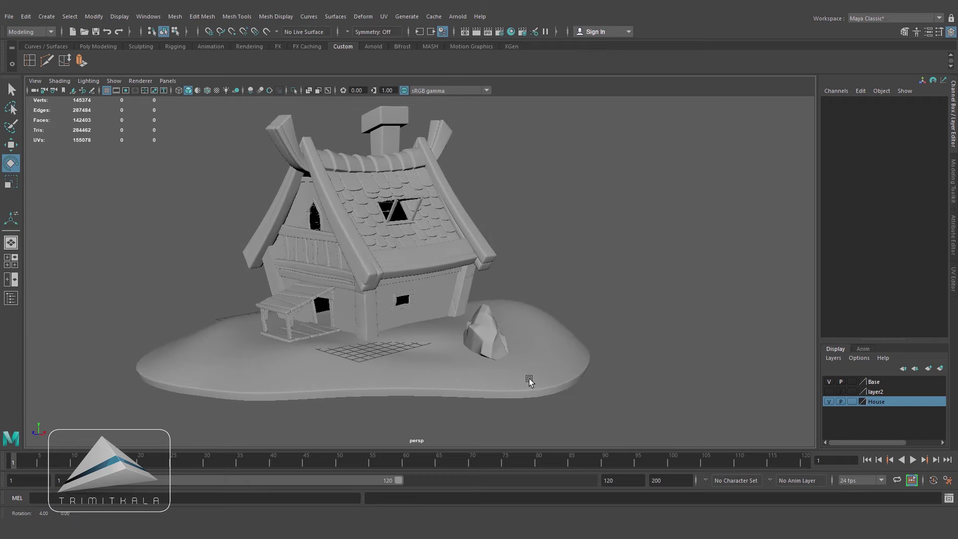
left_click(498, 348)
left_click(775, 428)
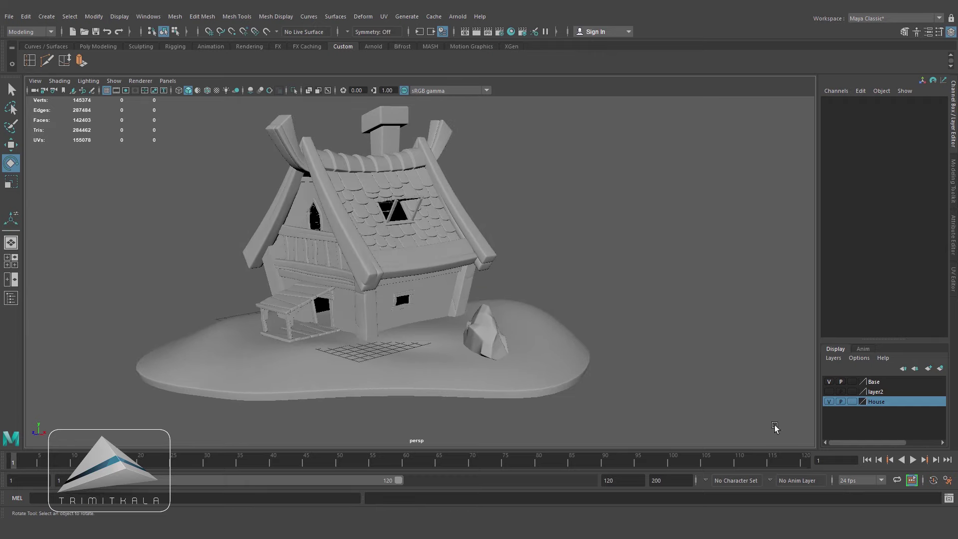
Step: Hide the House and Base layers again and frame the rock with smooth preview off
left_click(829, 401)
left_click(830, 381)
left_click(494, 324)
left_click_drag(498, 326, 499, 301, "alt")
key("f")
key("1")
Step: Open the rock's UVs in the UV Editor with the checker pattern off and the UV Toolkit shown
left_click(387, 17)
left_click(397, 33)
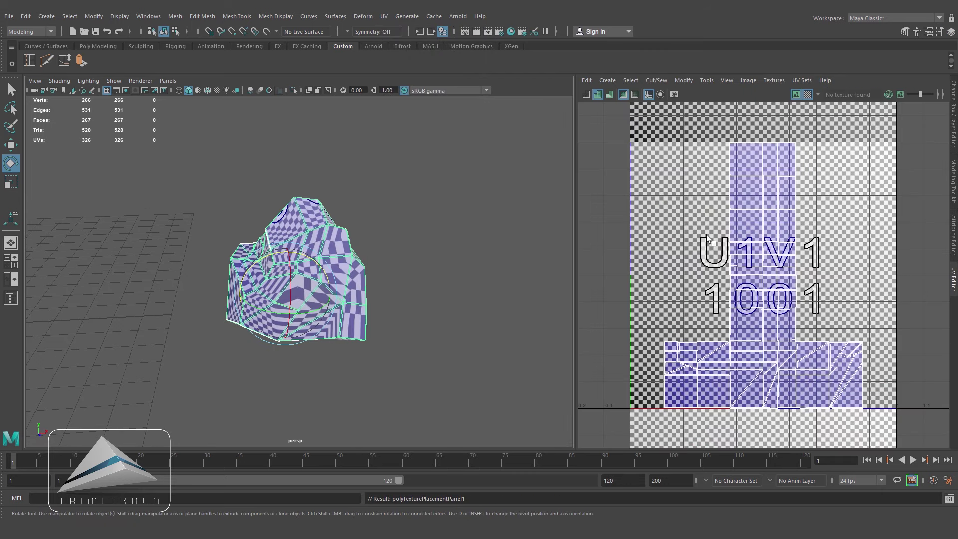
left_click_drag(440, 258, 439, 258)
left_click(808, 94)
left_click(569, 81)
left_click(588, 100)
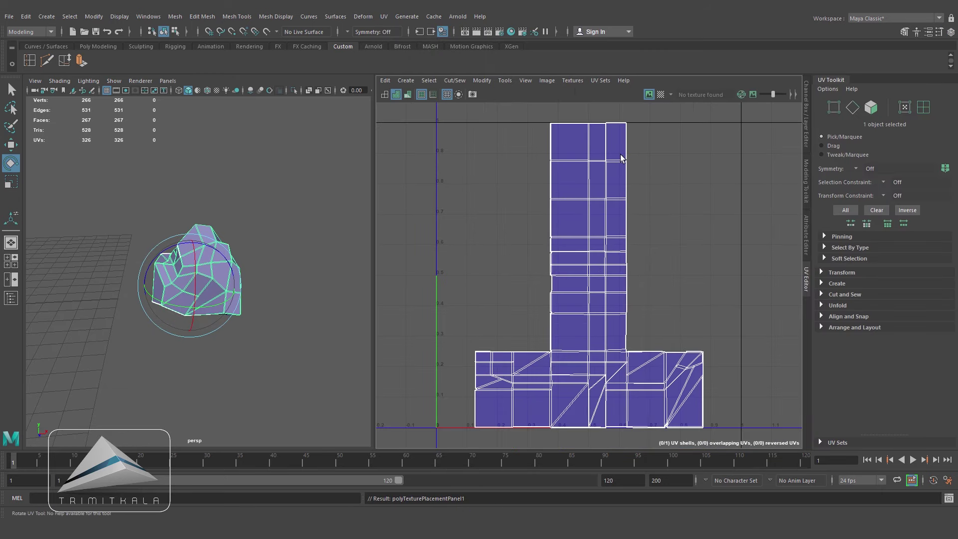
Step: Apply a planar UV projection to the whole rock from the front view
left_click_drag(245, 309, 239, 303, "alt")
key("space")
key("space")
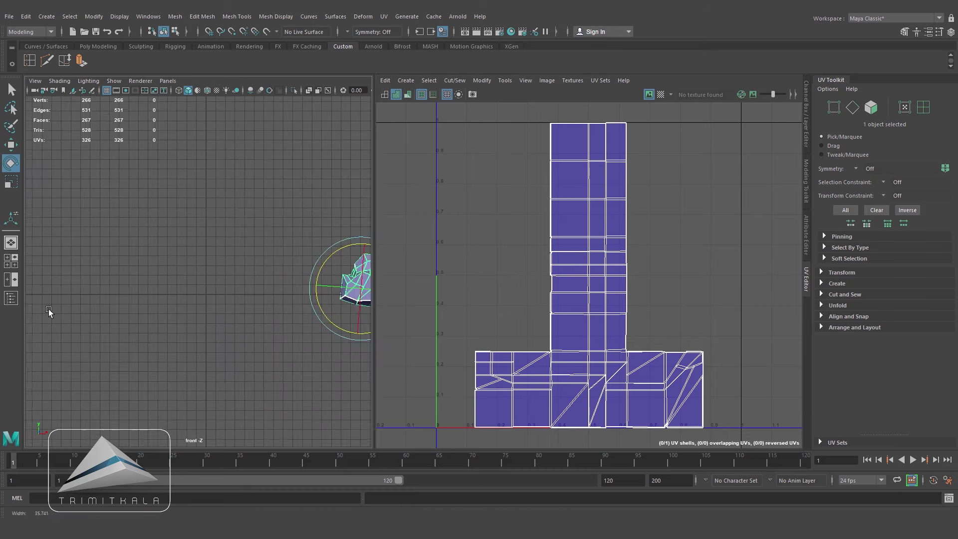
middle_click_drag(342, 335, 255, 339, "alt")
left_click(410, 82)
left_click(427, 161)
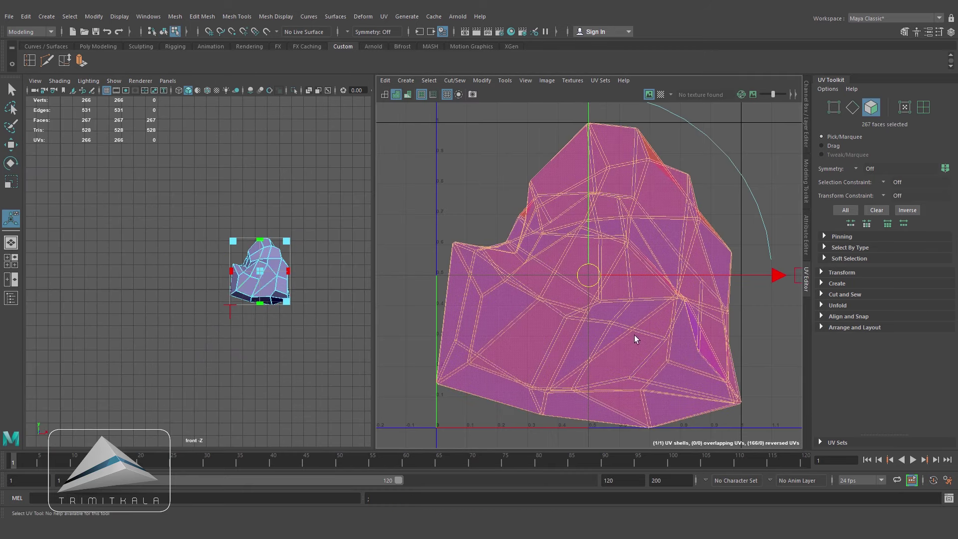
Step: Return to the perspective view of the rock's underside and switch to face selection
key("space")
left_click_drag(270, 310, 265, 278)
scroll(259, 278, "up", 10)
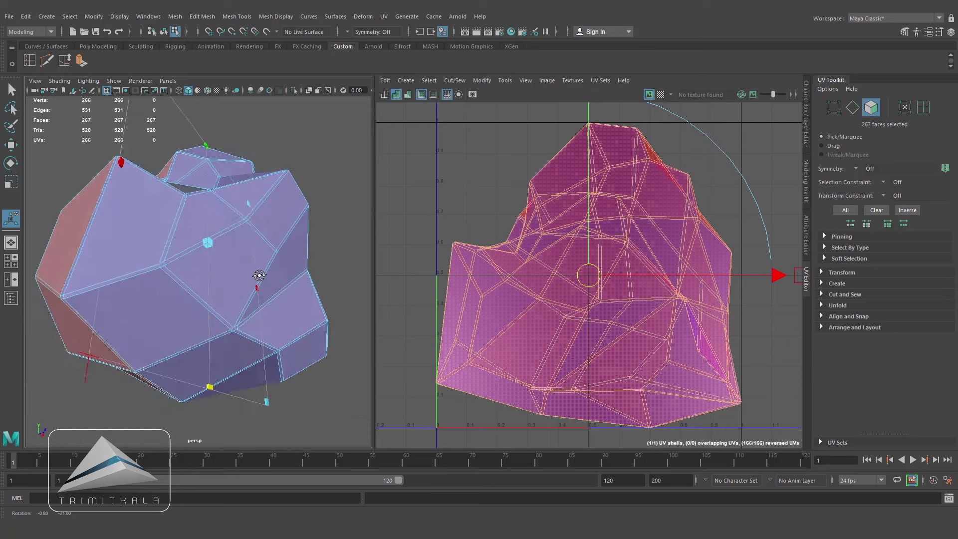
right_click_drag(188, 253, 189, 287)
right_click_drag(187, 246, 189, 281)
key("q")
left_click(189, 292)
left_click_drag(188, 292, 255, 292, "alt")
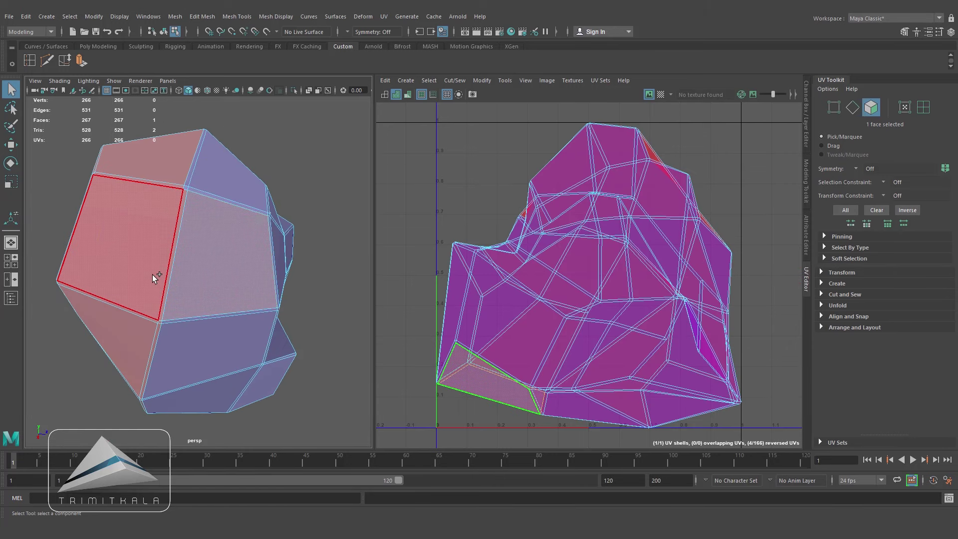
left_click(153, 276, "shift")
left_click(165, 276, "shift")
double_click(136, 334, "shift")
left_click_drag(137, 333, 295, 285, "alt")
Step: Select the large faces on the rock's underside
left_click(230, 246)
left_click(129, 242, "shift")
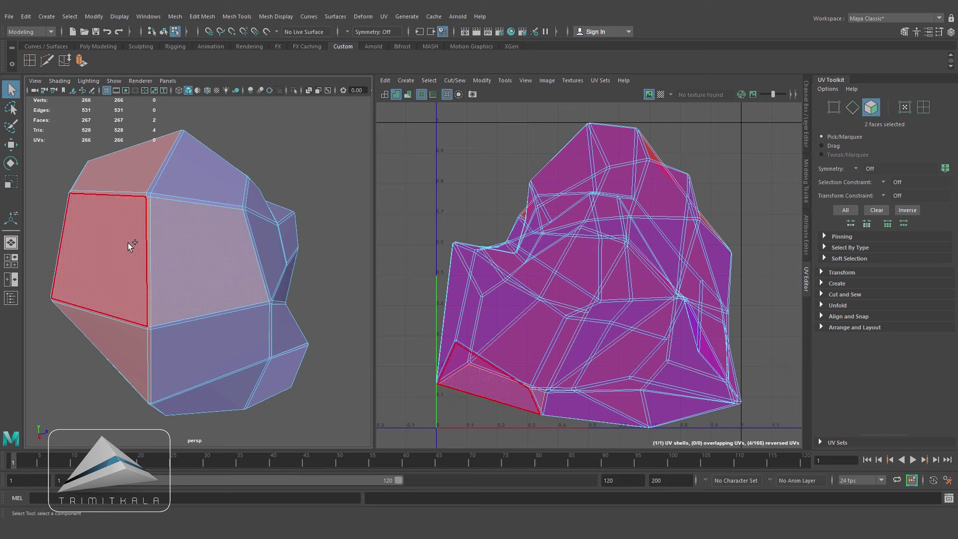
left_click(197, 346, "shift")
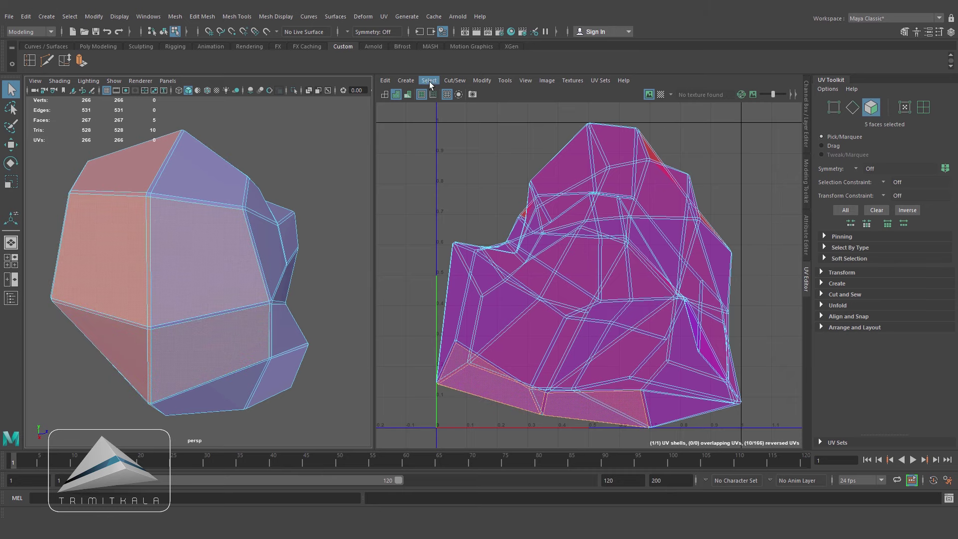
left_click_drag(279, 325, 253, 290, "alt")
left_click(262, 305, "ctrl")
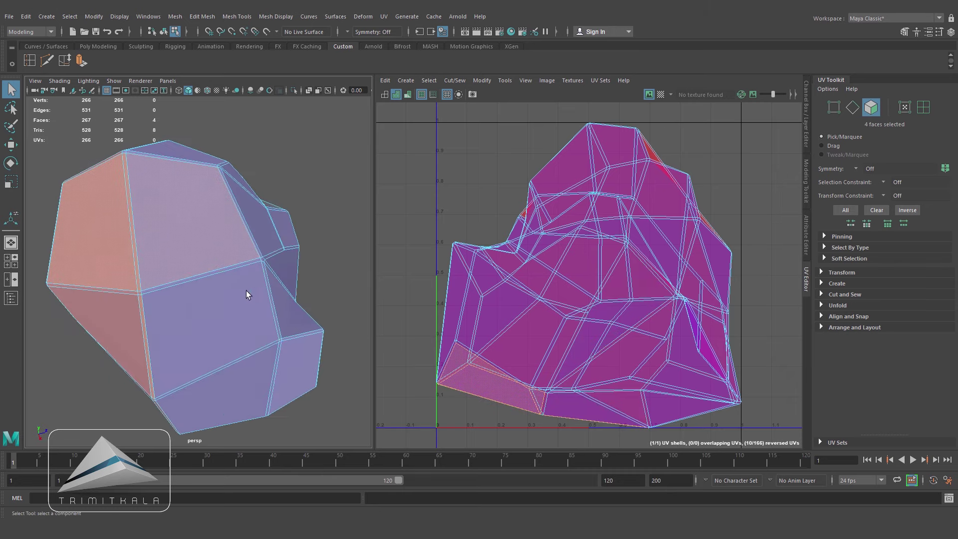
key("ctrl+z")
Step: Add the remaining underside face and the narrow bevel strips between the large faces to the selection
right_click_drag(234, 269, 322, 299, "alt")
left_click(274, 280, "shift")
right_click_drag(274, 280, 156, 306, "alt")
left_click_drag(157, 305, 233, 304, "alt")
scroll(233, 304, "up", 5)
left_click(232, 304, "shift")
left_click(229, 252, "shift")
mouse_move(285, 321)
left_mouse_down("alt")
mouse_move(288, 297)
mouse_move(258, 291)
mouse_move(154, 325)
mouse_move(283, 267)
mouse_move(267, 325)
mouse_move(286, 333)
left_mouse_up("alt")
scroll(259, 291, "up", 4)
left_click(290, 215, "shift")
scroll(231, 306, "down", 5)
Step: Apply a planar UV projection to the selected underside faces from the top view
key("space")
left_click_drag(286, 333, 235, 334)
left_click(408, 81)
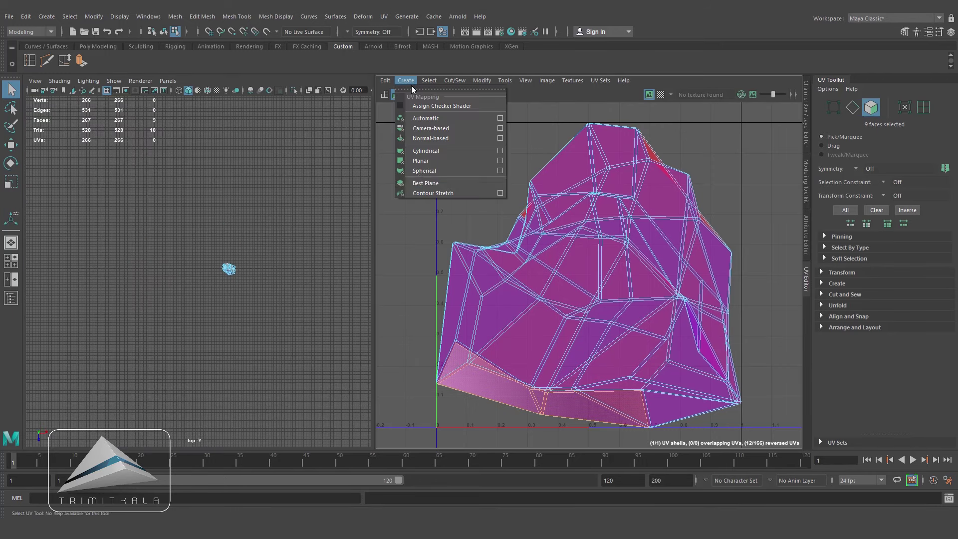
left_click(433, 161)
Step: Check the underside projection with the checker pattern and move its UV shell outside the 0–1 tile, clear of the rest
left_click(661, 94)
key("space")
left_click_drag(265, 316, 265, 275)
mouse_move(265, 275)
left_mouse_down("alt")
mouse_move(264, 284)
mouse_move(225, 272)
mouse_move(235, 304)
mouse_move(260, 279)
left_mouse_up("alt")
scroll(224, 272, "up", 5)
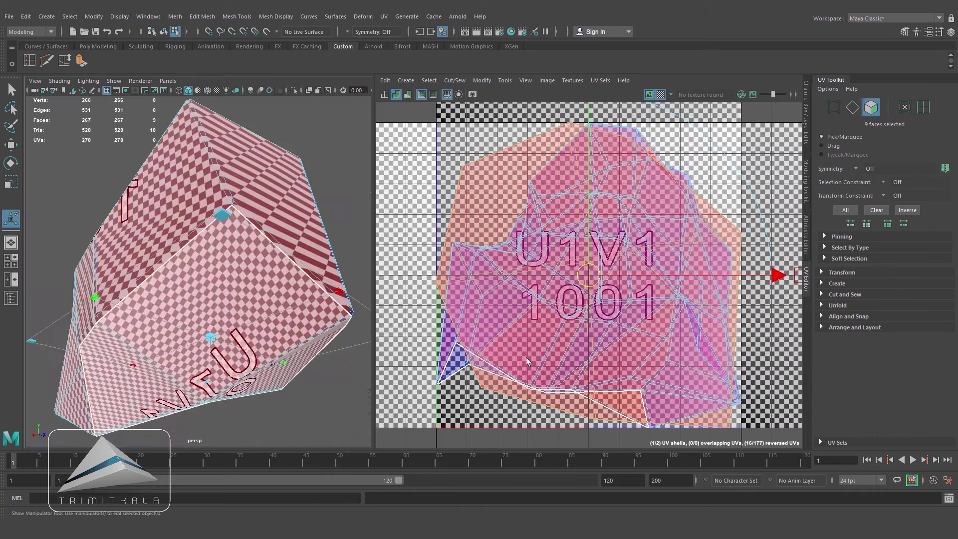
right_click_drag(624, 335, 570, 339, "alt")
middle_click_drag(570, 339, 587, 339, "alt")
left_click_drag(703, 311, 531, 315)
middle_click_drag(607, 298, 646, 294, "alt")
left_click(661, 95)
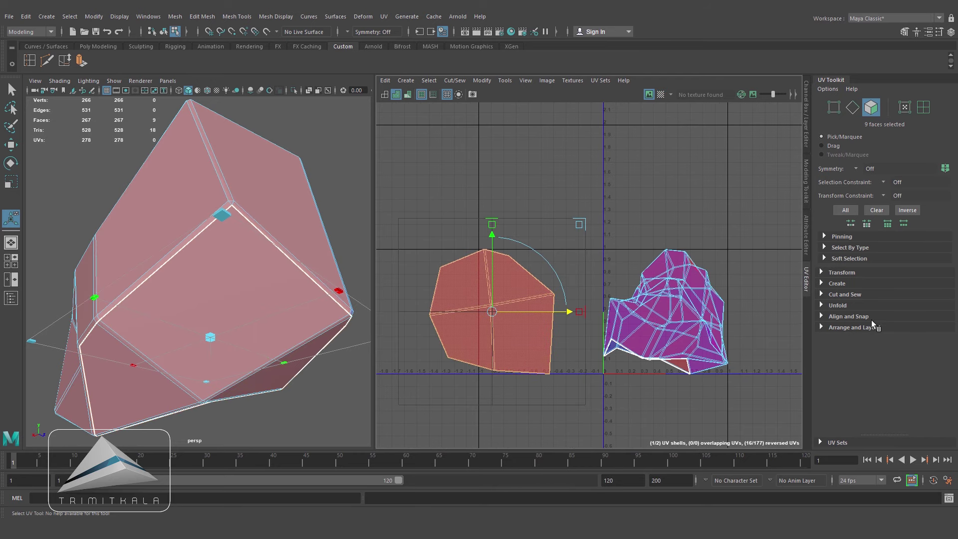
Step: Flip the underside UV shell in V and clear the selection
left_click(824, 272)
scroll(886, 264, "down", 5)
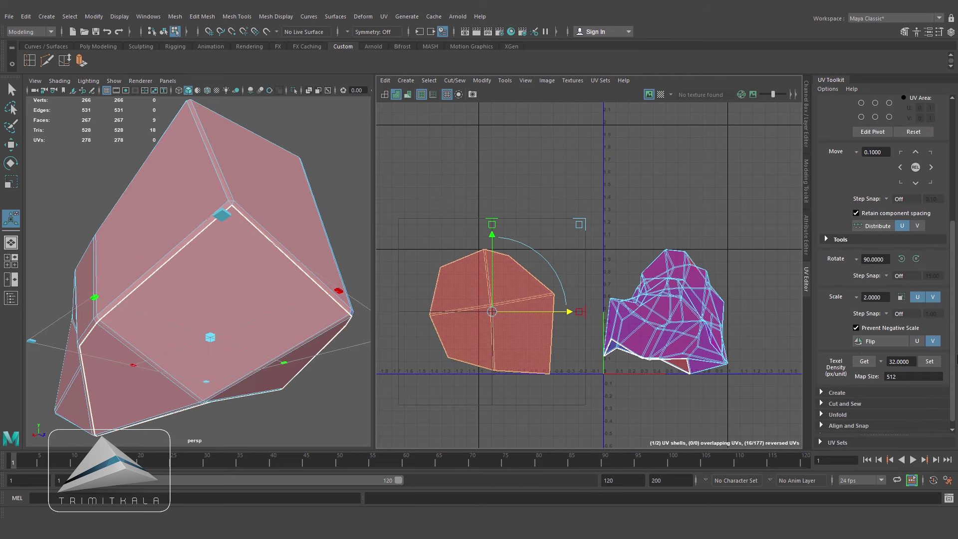
left_click(901, 341)
left_click_drag(189, 260, 287, 319, "alt")
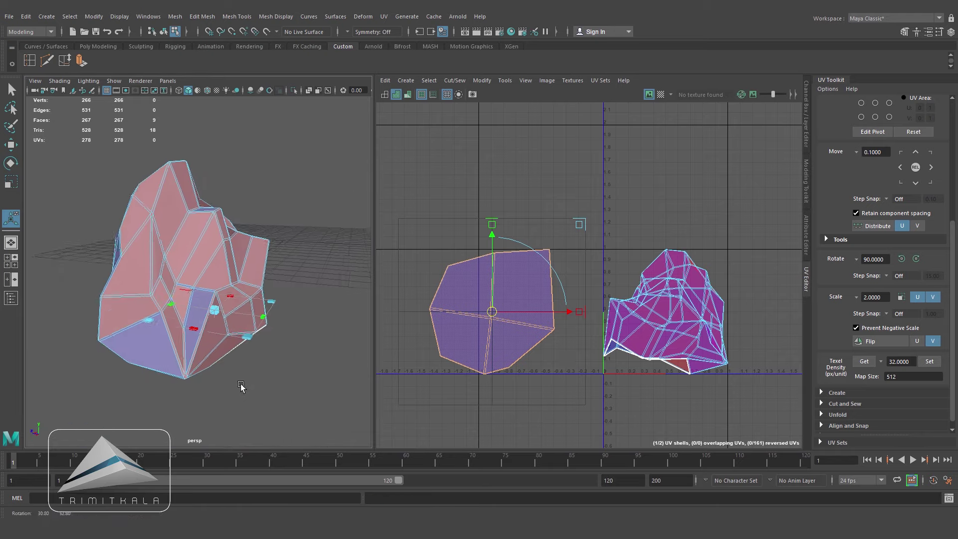
left_click_drag(235, 317, 316, 328, "alt")
left_click(316, 329)
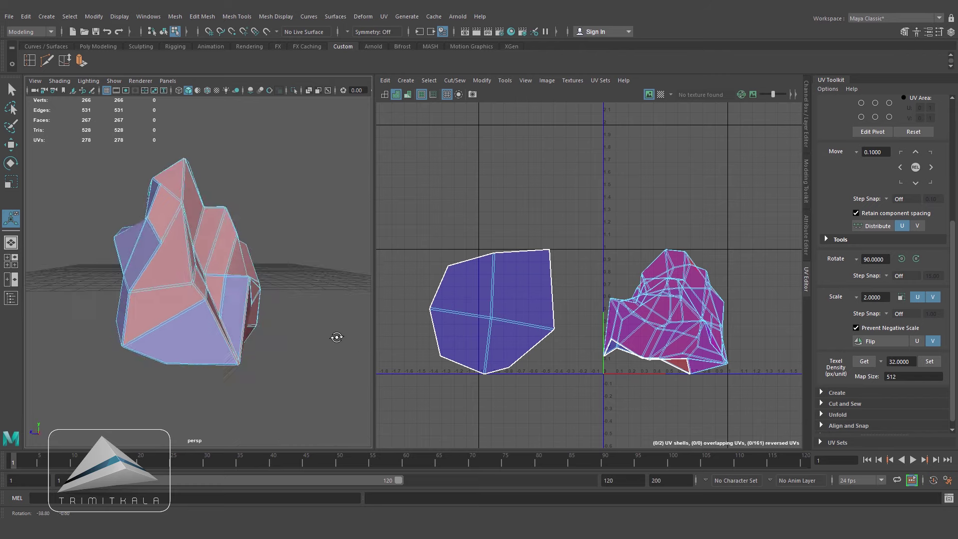
Step: Apply a cylindrical UV projection to the rest of the rock and widen the projection's sweep around it
right_click_drag(686, 307, 680, 334)
left_click_drag(587, 236, 735, 425)
left_click_drag(278, 331, 208, 376, "alt")
left_click(406, 80)
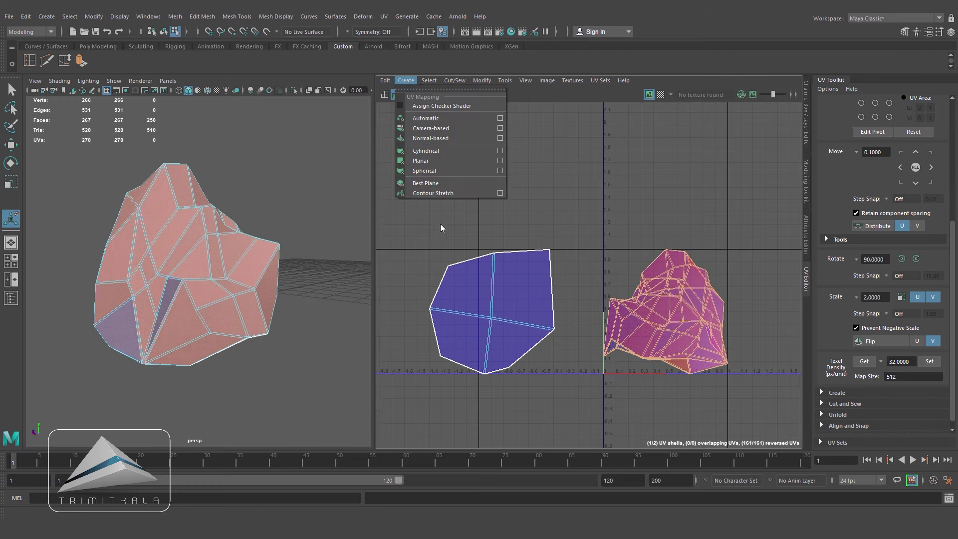
left_click(441, 161)
left_click_drag(209, 289, 171, 298, "alt")
left_click_drag(266, 313, 133, 315)
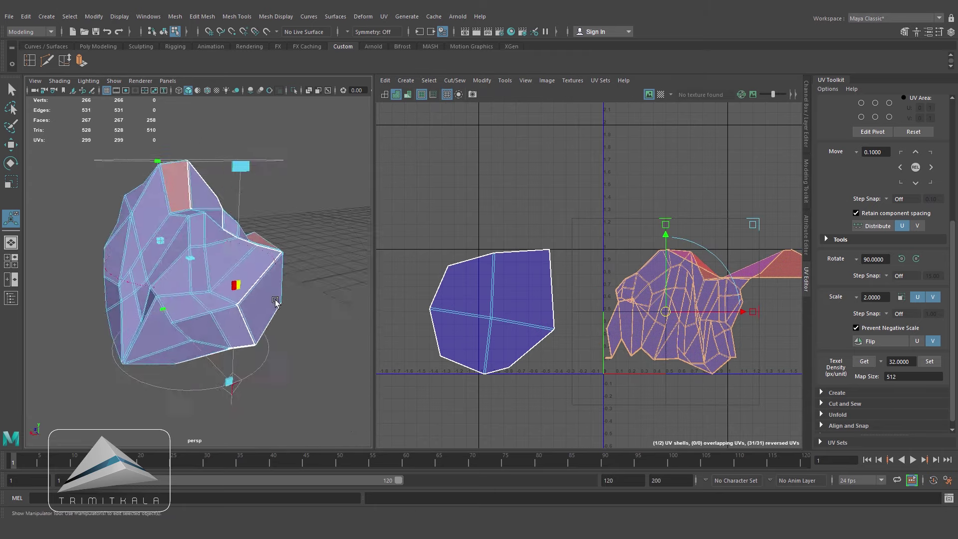
Step: Cut the UVs along a chain of edges running from below the rock's peak down to its base
left_click_drag(283, 248, 278, 274, "alt")
scroll(235, 288, "up", 1)
left_click(290, 276)
scroll(277, 271, "up", 4)
right_click(231, 254)
right_click_drag(225, 265, 231, 227)
scroll(225, 299, "up", 3)
middle_click_drag(231, 319, 248, 368, "alt")
left_click_drag(235, 165, 227, 226, "alt")
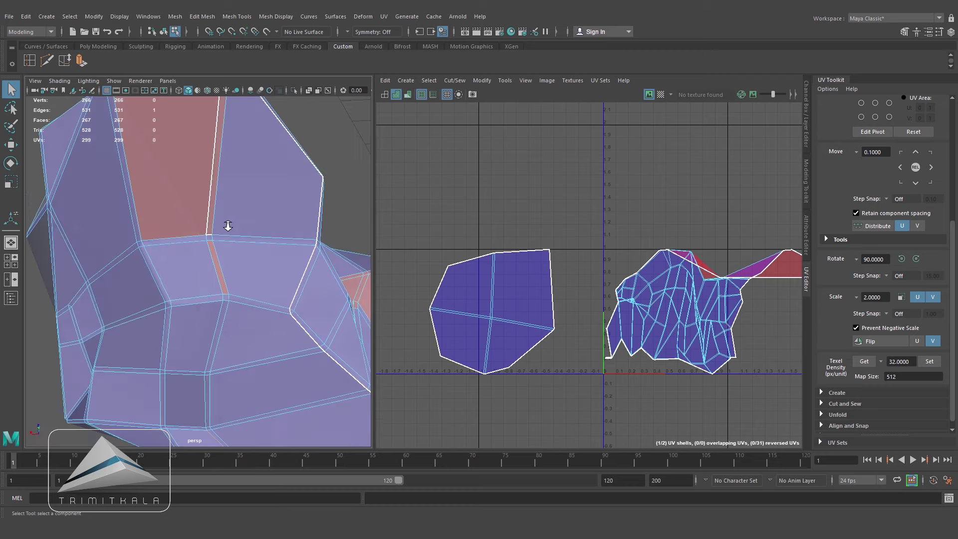
scroll(228, 226, "up", 4)
left_click(213, 209, "shift")
scroll(283, 258, "down", 8)
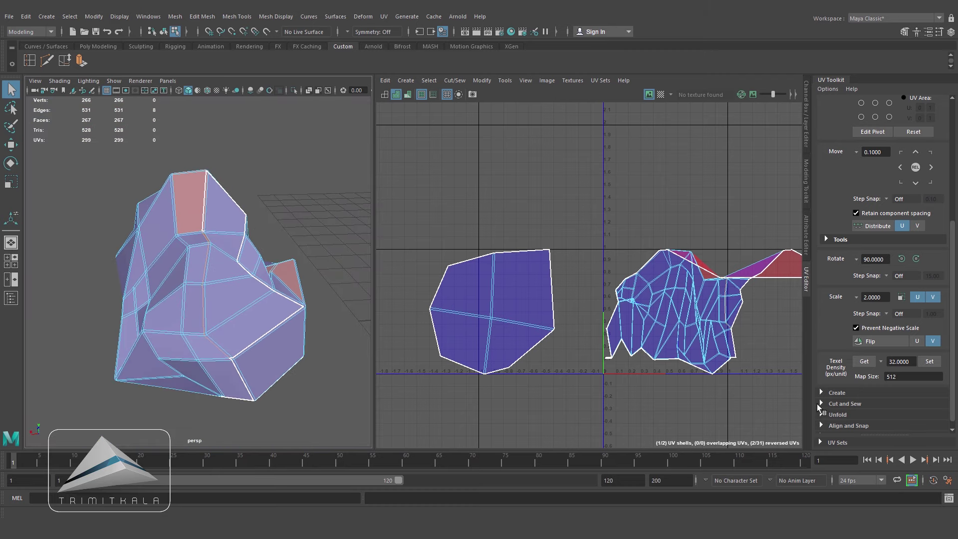
scroll(942, 346, "down", 3)
left_click(853, 358)
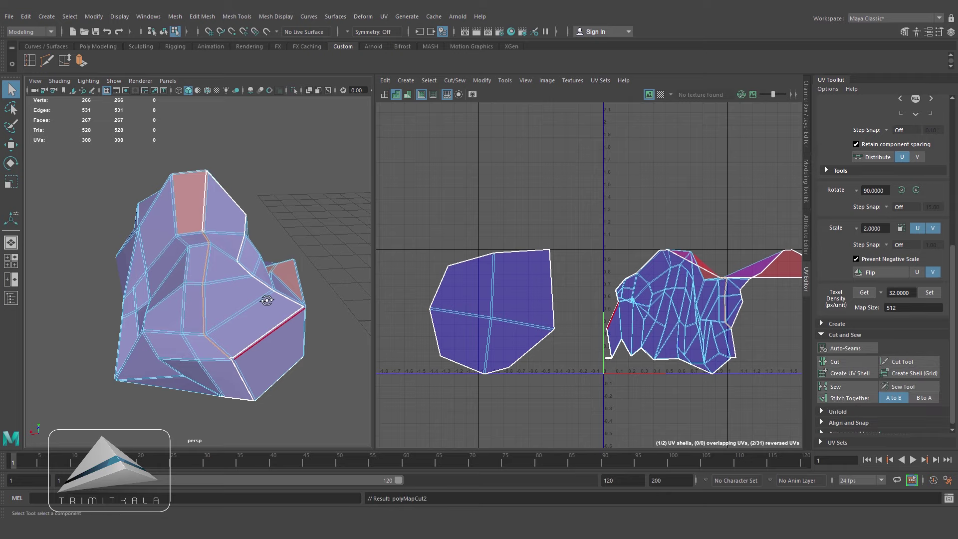
Step: Select the chain of seam edges running from the rock's peak over its shoulder and down its side, and sew their UVs
right_click_drag(270, 299, 302, 250, "alt")
left_click_drag(302, 250, 274, 256, "alt")
scroll(273, 256, "up", 5)
middle_click_drag(289, 170, 300, 289, "alt")
left_click_drag(299, 289, 252, 248, "alt")
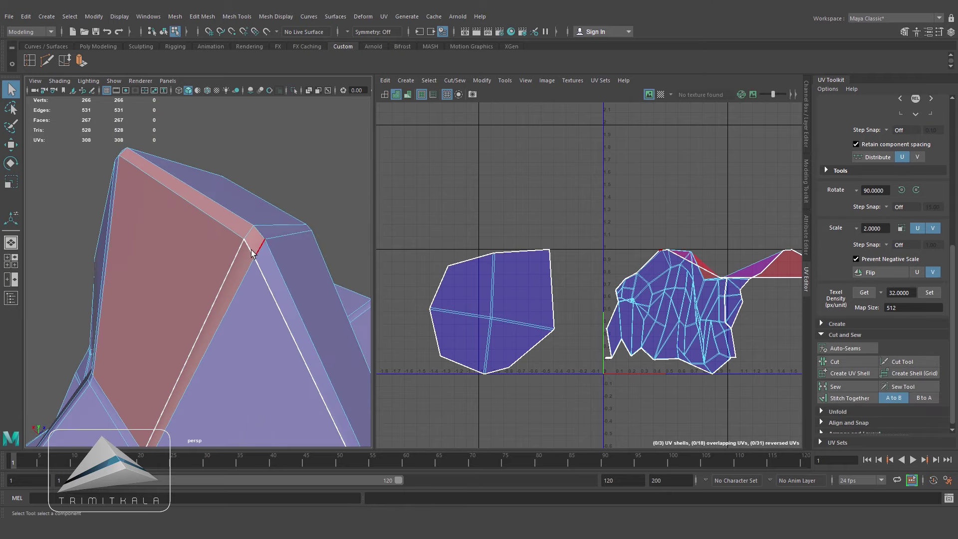
left_click(252, 247)
scroll(255, 252, "down", 5)
middle_click_drag(292, 310, 215, 246, "alt")
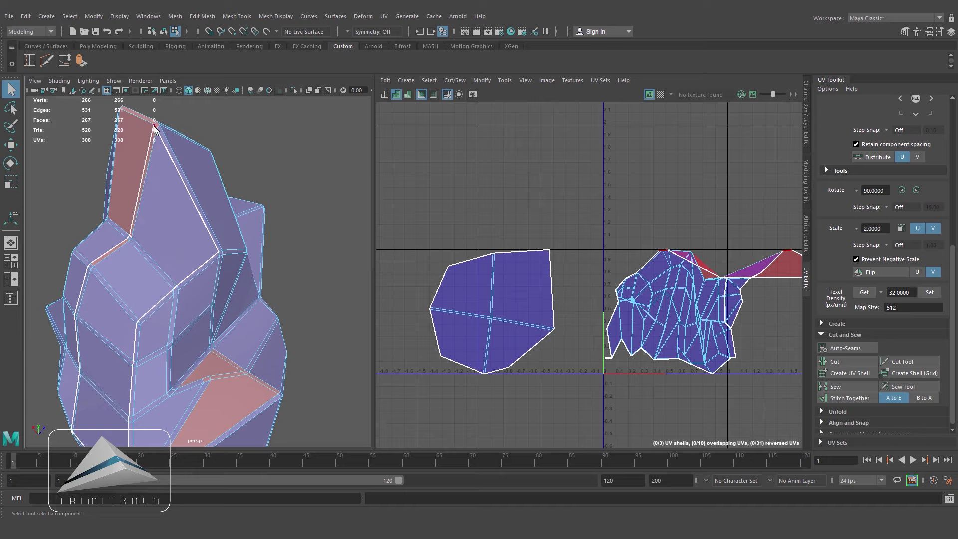
left_click(175, 291, "shift")
right_click_drag(175, 290, 228, 252, "alt")
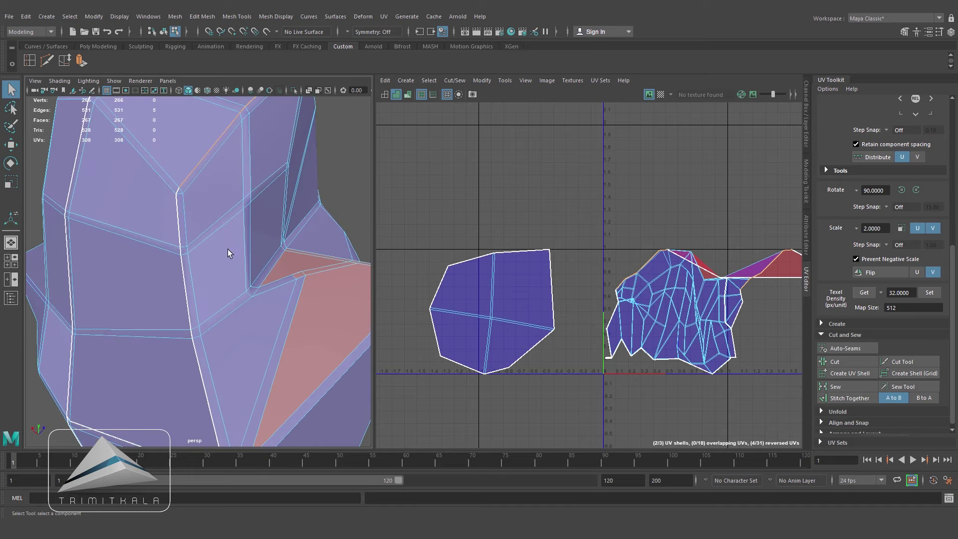
left_click(179, 192, "shift")
right_click_drag(178, 192, 220, 200, "alt")
right_click_drag(263, 305, 293, 276, "alt")
left_click(285, 303, "shift")
left_click_drag(285, 303, 207, 286, "alt")
right_click_drag(207, 285, 240, 302, "alt")
left_click_drag(240, 303, 259, 328, "alt")
left_click_drag(953, 312, 956, 329)
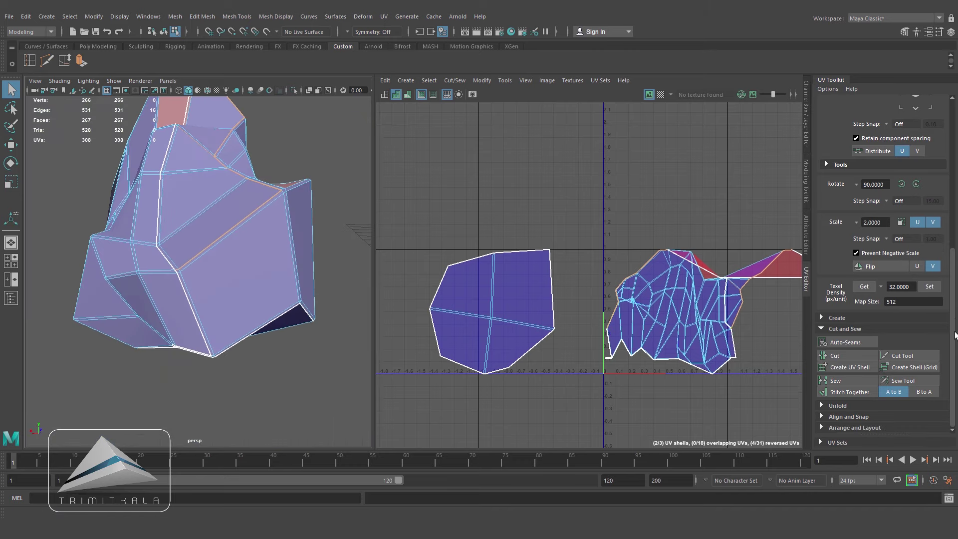
Step: Sew the four leftover seam edges near the rock's base and check the remaining cuts from all sides
left_click_drag(235, 314, 254, 270, "alt")
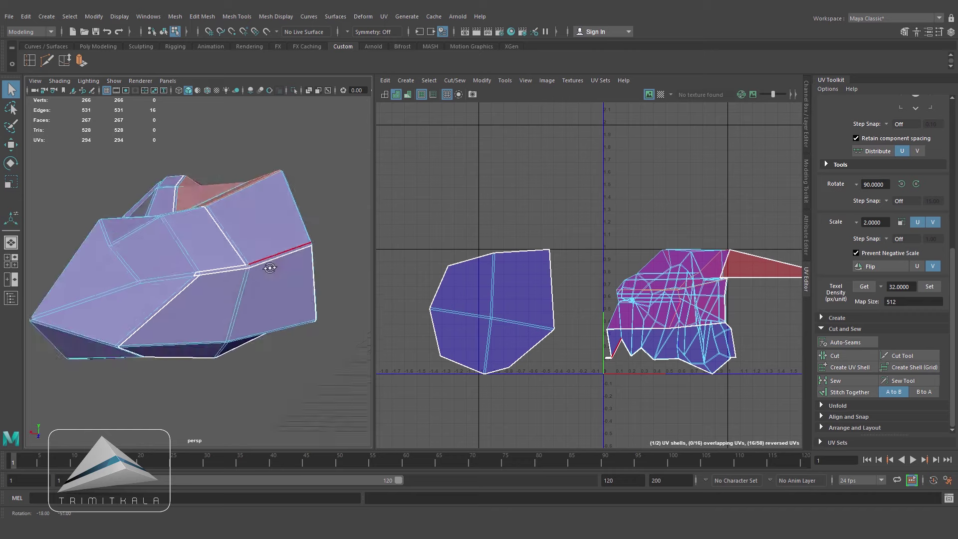
right_click_drag(210, 278, 238, 316, "alt")
middle_click_drag(238, 317, 210, 325, "alt")
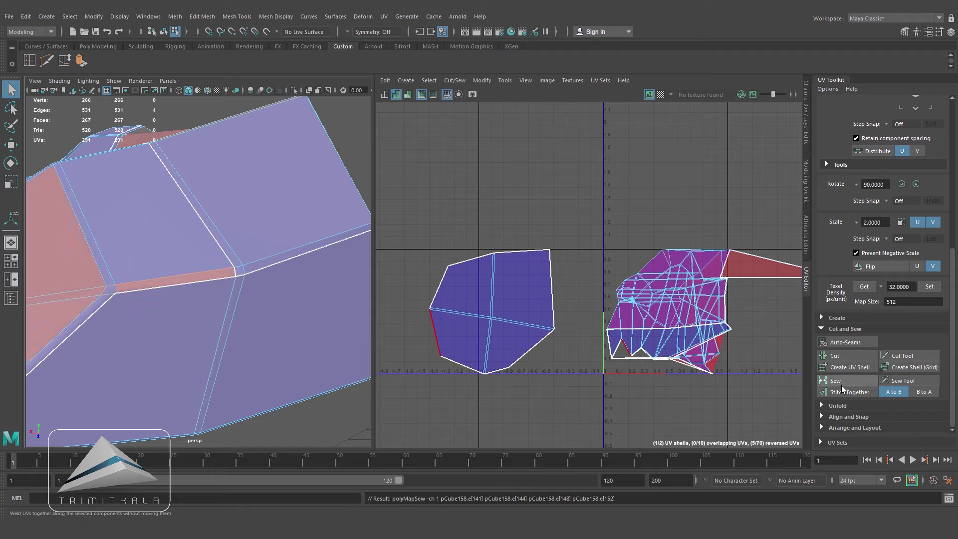
left_click(280, 319)
left_click_drag(280, 319, 278, 362, "alt")
scroll(275, 372, "down", 3)
right_click_drag(250, 363, 75, 337, "alt")
left_click_drag(203, 269, 239, 395, "alt")
scroll(237, 325, "up", 5)
mouse_move(238, 312)
left_mouse_down("alt")
mouse_move(226, 229)
mouse_move(63, 234)
mouse_move(269, 224)
mouse_move(273, 284)
mouse_move(263, 246)
mouse_move(226, 276)
mouse_move(257, 314)
mouse_move(234, 294)
left_mouse_up("alt")
key("F8")
Step: Select the rock body's UV shell, move it along U away from the underside shell, and unfold it
scroll(769, 322, "down", 2)
middle_click_drag(739, 295, 567, 294, "alt")
scroll(566, 294, "up", 1)
right_click_drag(566, 293, 612, 300)
middle_click_drag(575, 303, 598, 309, "alt")
right_click_drag(555, 313, 518, 296)
left_click(538, 314)
key("w")
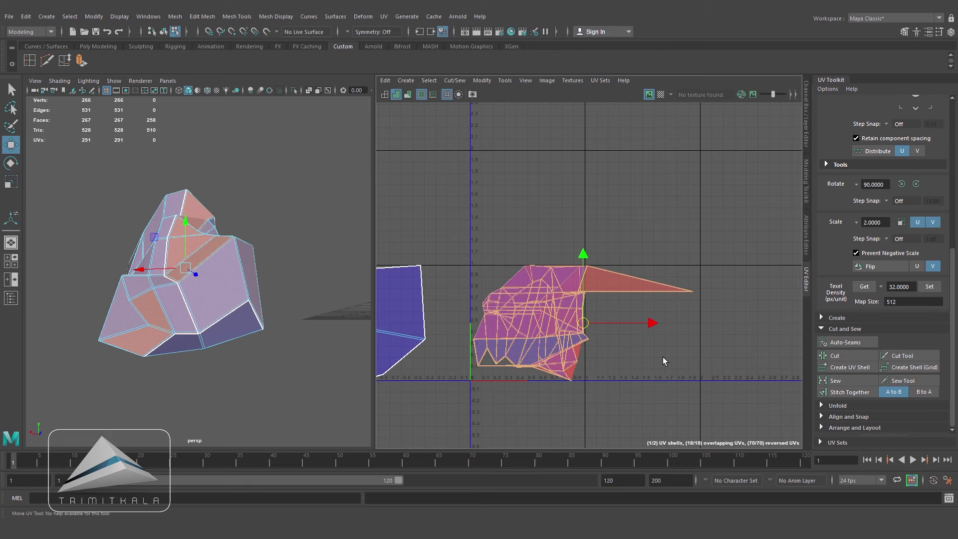
middle_click_drag(663, 359, 733, 361)
left_click(839, 406)
scroll(953, 405, "down", 3)
left_click(846, 367)
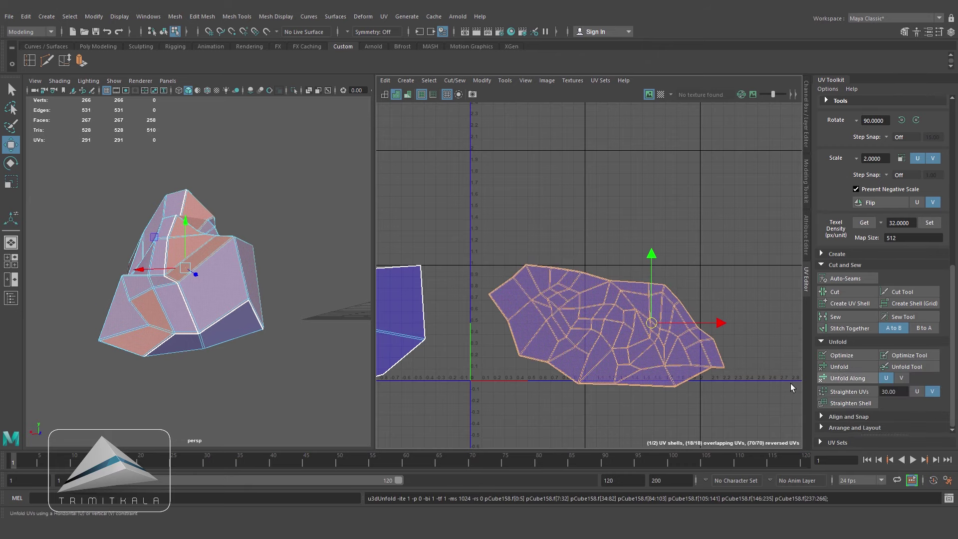
Step: Turn on the checker pattern and examine its size and distortion on the rock's body and underside
mouse_move(294, 325)
left_mouse_down("alt")
mouse_move(252, 333)
mouse_move(298, 314)
mouse_move(214, 310)
mouse_move(235, 346)
mouse_move(299, 324)
left_mouse_up("alt")
left_click(660, 94)
left_click_drag(188, 350, 255, 352, "alt")
right_click_drag(254, 353, 277, 337, "alt")
left_click_drag(276, 336, 241, 291, "alt")
right_click_drag(241, 290, 179, 309, "alt")
left_click_drag(180, 309, 254, 315, "alt")
Step: Scale the underside UV shell down evenly until its checkers match the size of those on the body
left_click_drag(398, 250, 534, 408)
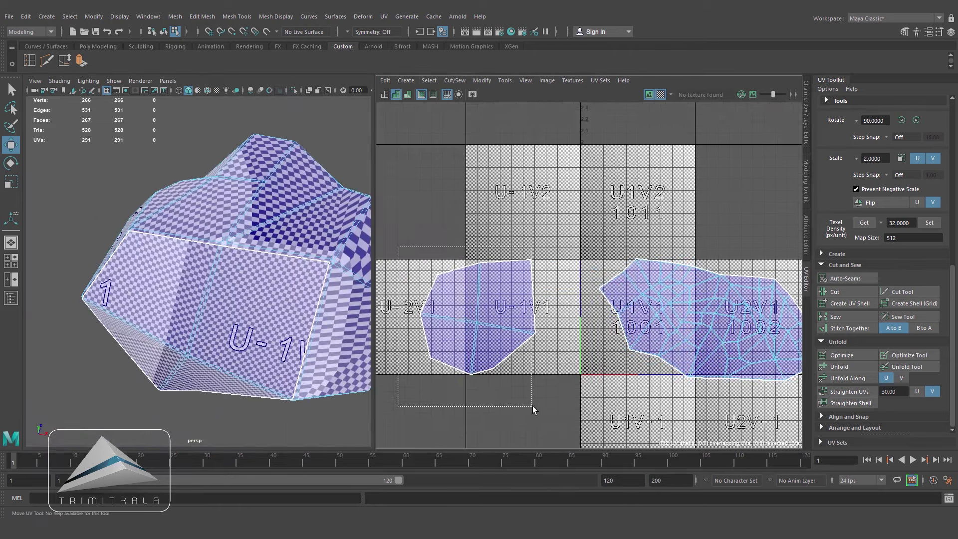
right_click_drag(200, 299, 229, 295, "alt")
left_click_drag(230, 295, 295, 318, "alt")
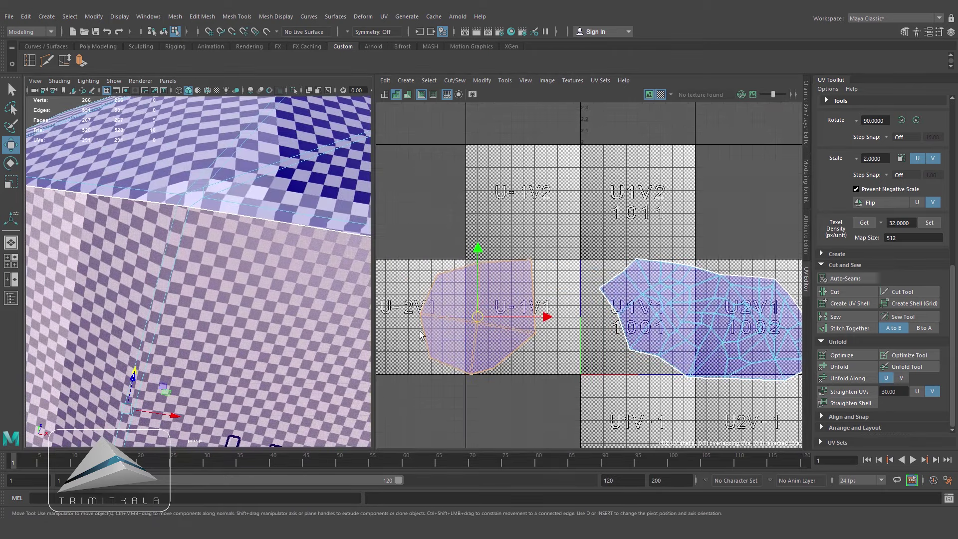
key("r")
left_click_drag(478, 318, 457, 337)
scroll(524, 327, "down", 1)
scroll(200, 272, "down", 3)
Step: Turn off the checker pattern and stitch the underside shell to the body shell along their shared front edges
right_click_drag(183, 243, 183, 210)
left_click(174, 228)
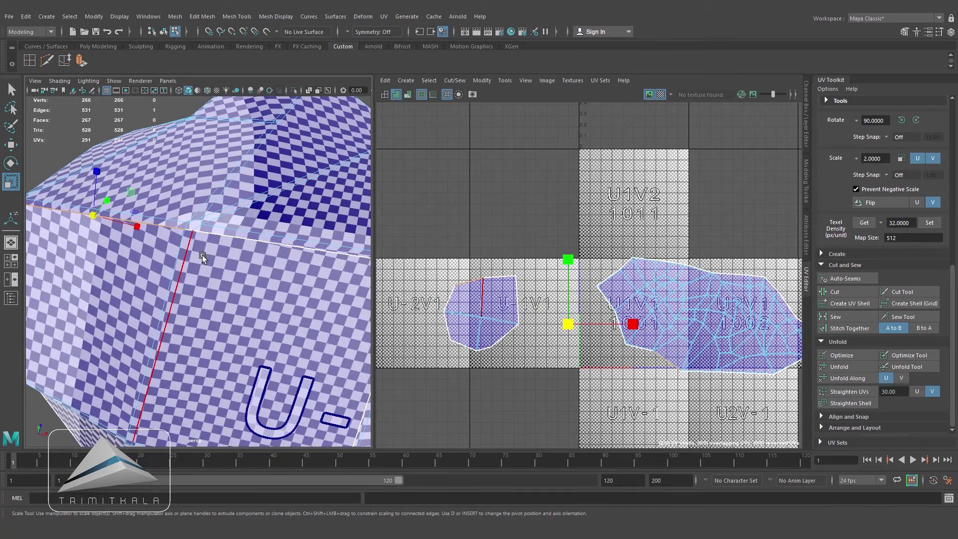
left_click(648, 95)
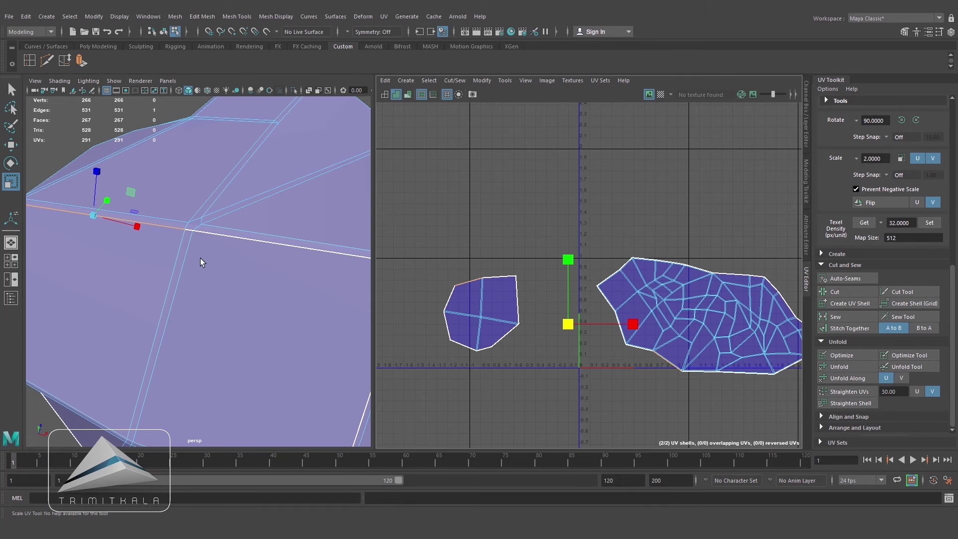
key("q")
left_click(208, 235, "shift")
key("f")
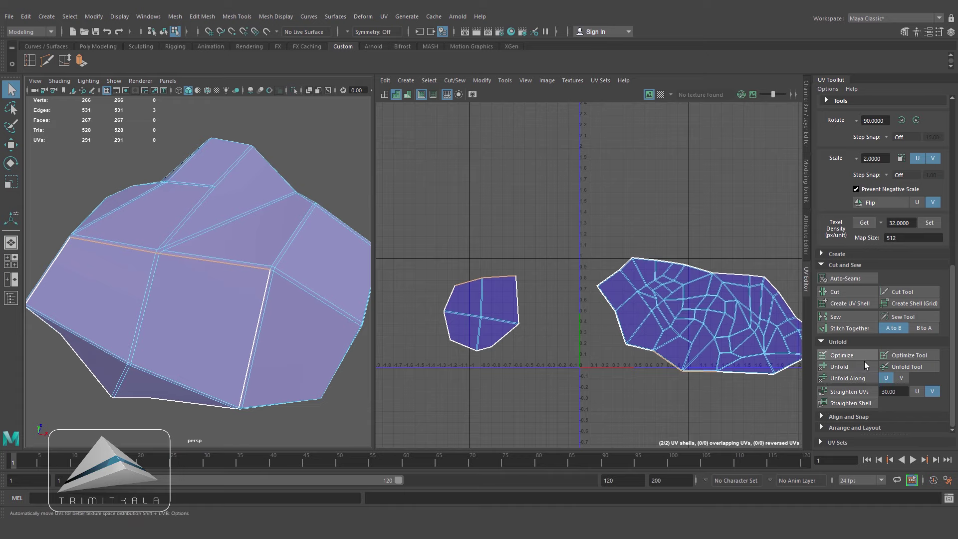
left_click(848, 328)
key("f")
Step: Unfold the UVs at each end of the stitched seam to even out the distorted faces there
right_click_drag(649, 323, 622, 320)
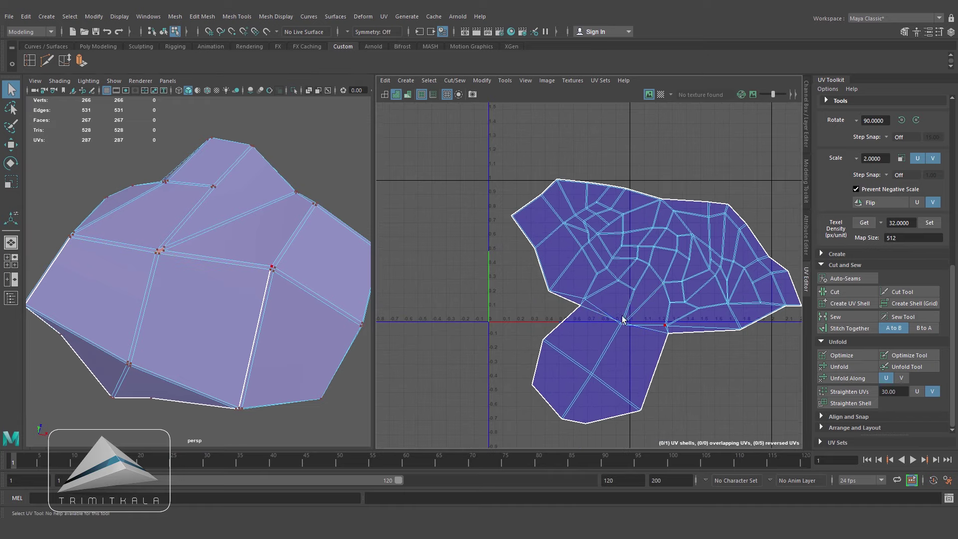
left_click(858, 367)
left_click(844, 367)
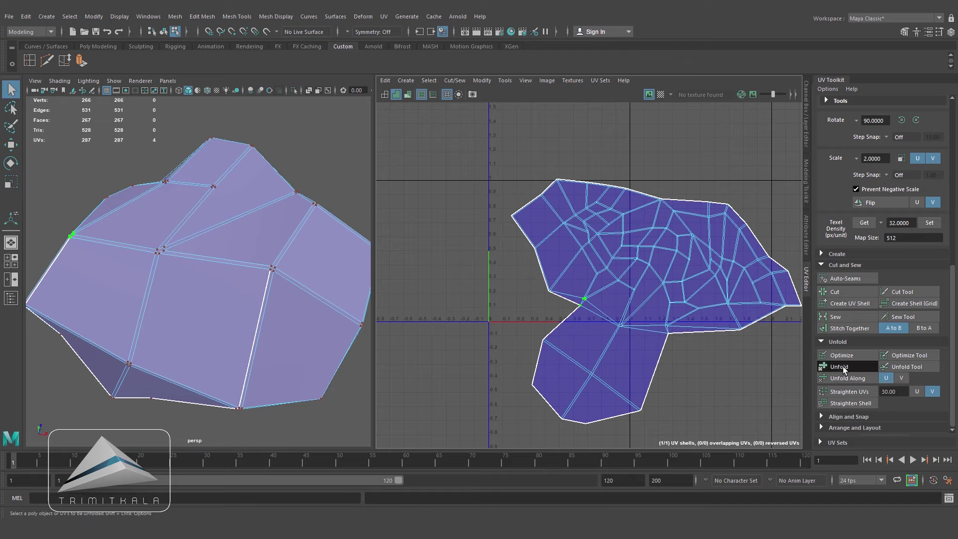
left_click_drag(655, 321, 677, 342)
left_click(839, 369)
Step: Turn the checker pattern back on to inspect the rock, return to object selection, and save the scene
right_click_drag(320, 349, 187, 298, "alt")
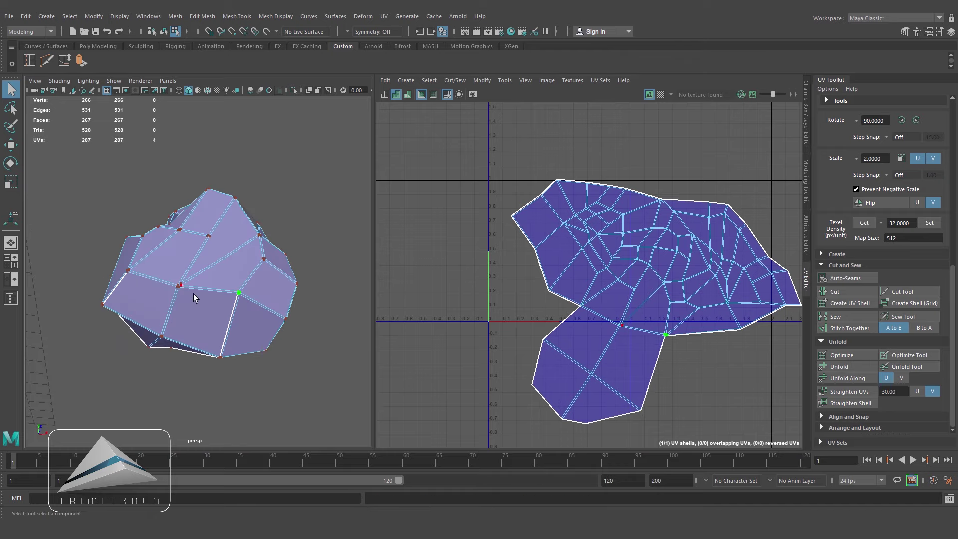
left_click(660, 94)
mouse_move(209, 259)
left_mouse_down("alt")
mouse_move(231, 239)
mouse_move(221, 254)
left_mouse_up("alt")
right_click_drag(220, 254, 269, 239)
left_click(297, 245)
left_click_drag(280, 249, 321, 325, "alt")
left_click(237, 291)
key("ctrl+s")
Step: Select all of the rock's UVs, lay them out in the 0–1 tile, and scale the shell down slightly from its borders
scroll(321, 325, "down", 2)
right_click_drag(646, 283, 720, 295)
scroll(723, 297, "down", 3)
left_click_drag(549, 191, 860, 501)
middle_click_drag(735, 360, 673, 373, "alt")
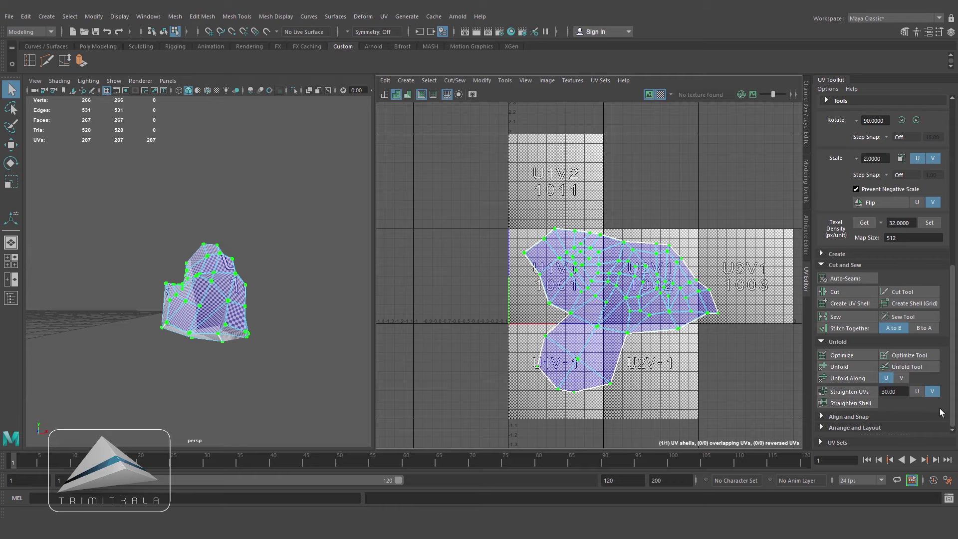
scroll(952, 322, "down", 5)
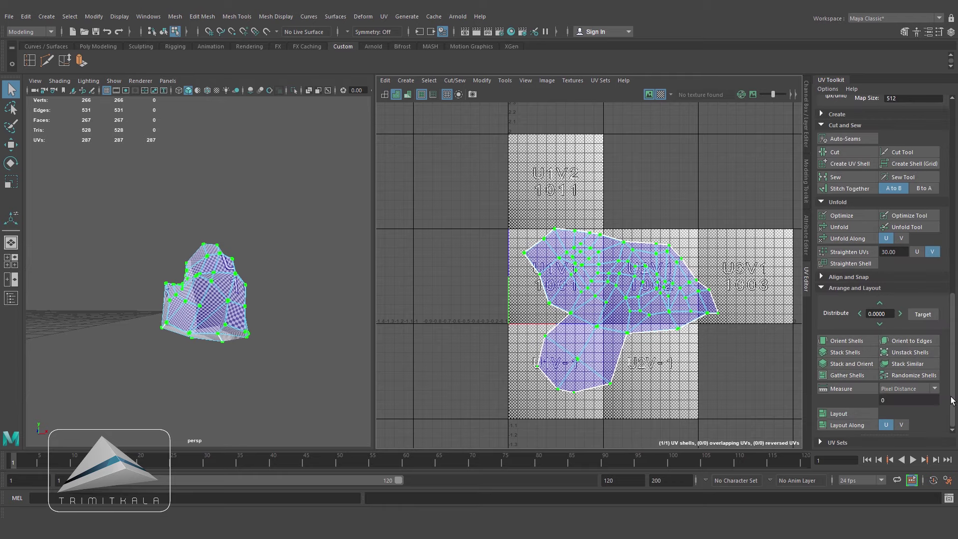
left_click(848, 414)
scroll(622, 385, "up", 2)
scroll(486, 254, "up", 2)
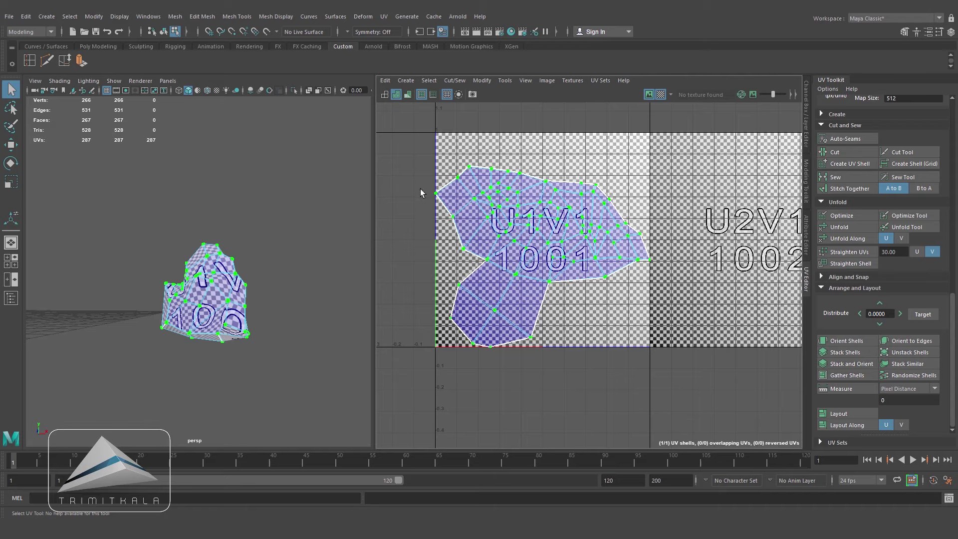
key("r")
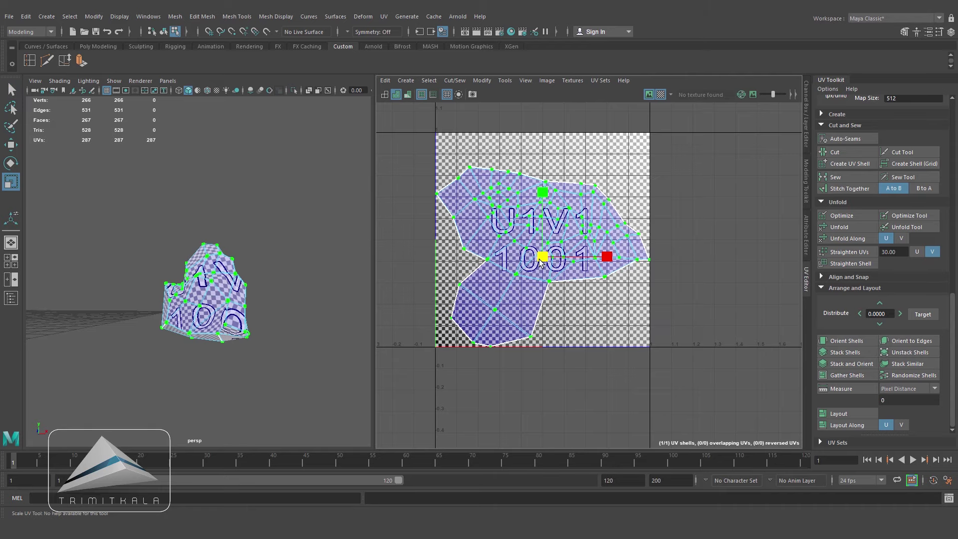
Step: Return to object mode, reselect the rock, and close the UV editing windows to restore the full perspective view
right_click_drag(242, 252, 287, 240)
left_click(282, 285)
right_click_drag(281, 294, 233, 326, "alt")
left_click(215, 294)
middle_click_drag(305, 328, 324, 348, "alt")
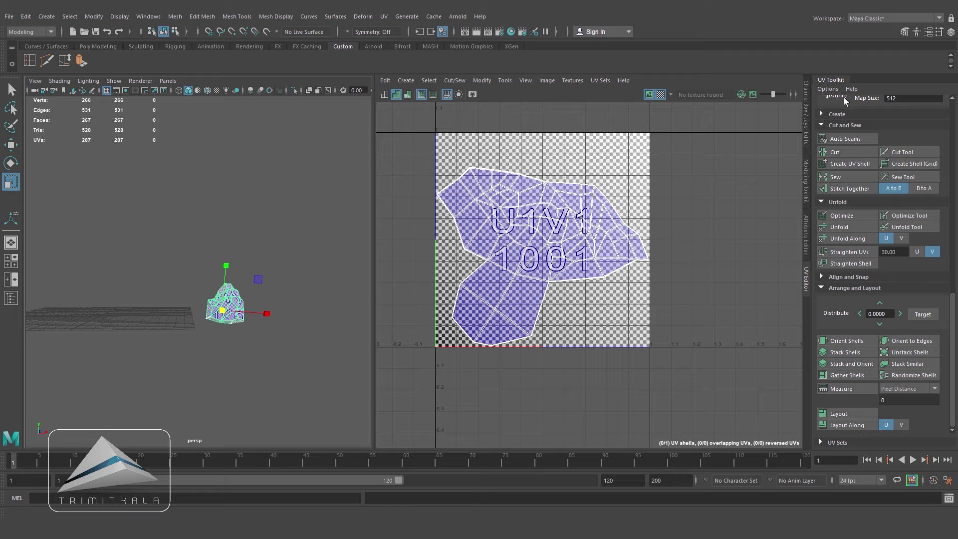
left_click(806, 114)
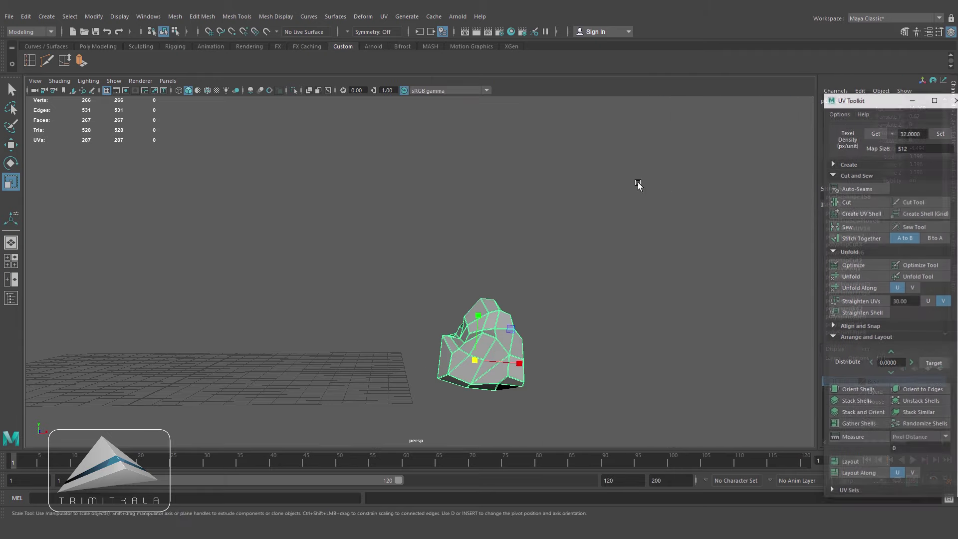
scroll(488, 363, "up", 1)
middle_click_drag(488, 363, 495, 324, "alt")
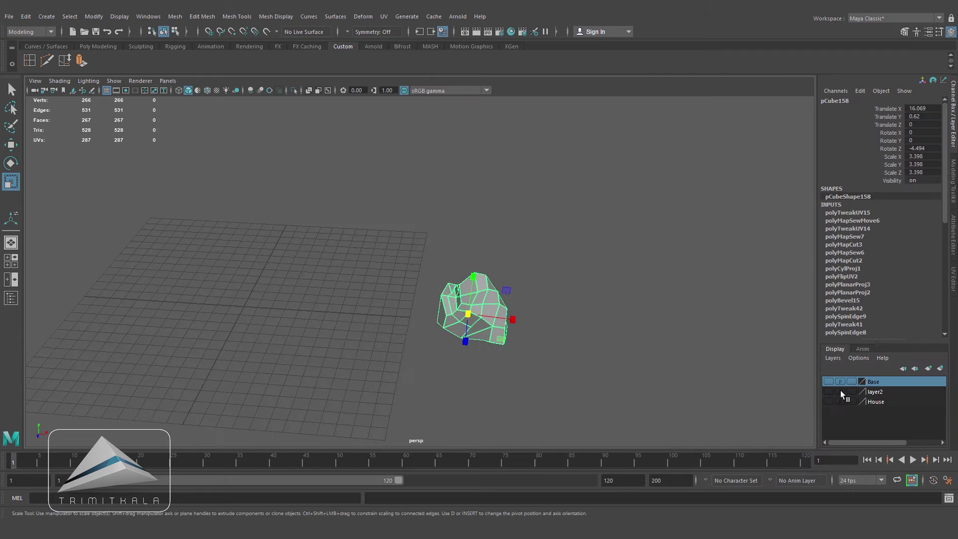
Step: Show the Base and House layers around the rock again and clear the selection
left_click(828, 381)
left_click_drag(539, 369, 578, 305, "alt")
left_click(613, 314)
left_click(479, 316)
left_click(591, 306)
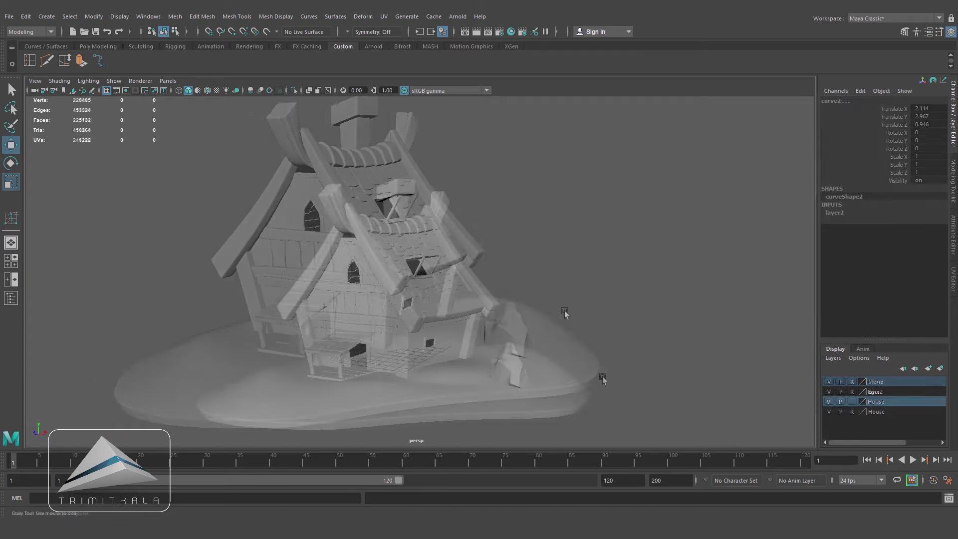
scroll(589, 288, "up", 2)
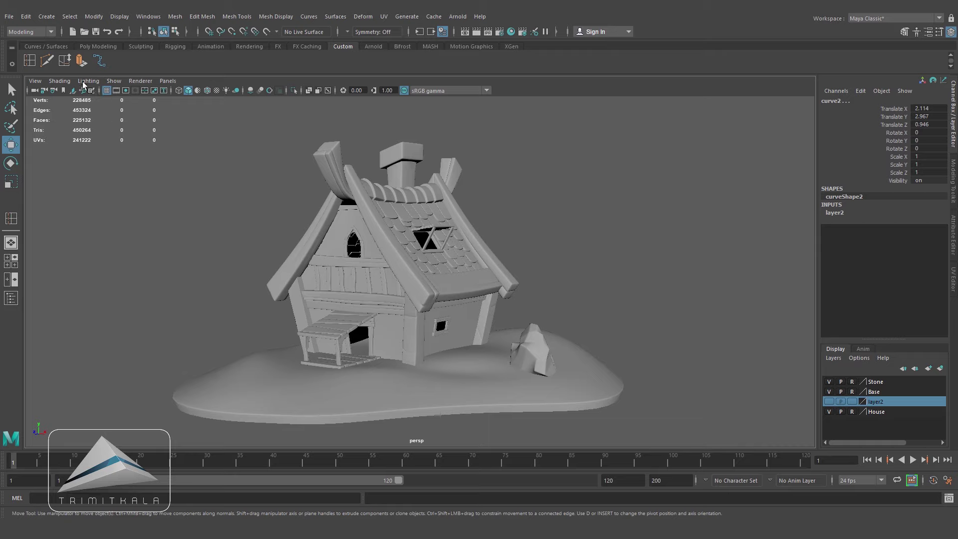
Step: Create a polygon cylinder and move it out beside the house, raised to ground height near the rock
left_click(47, 18)
mouse_move(106, 54)
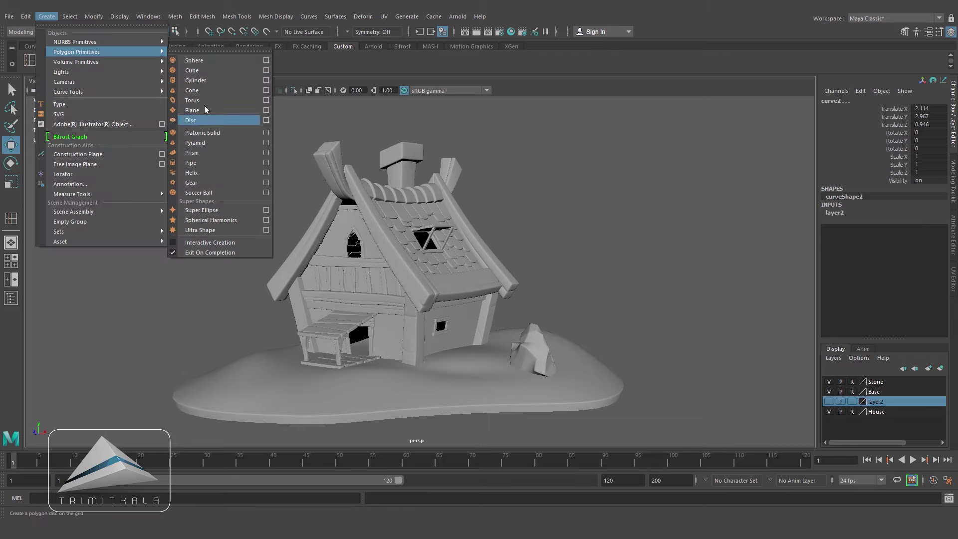
left_click(219, 80)
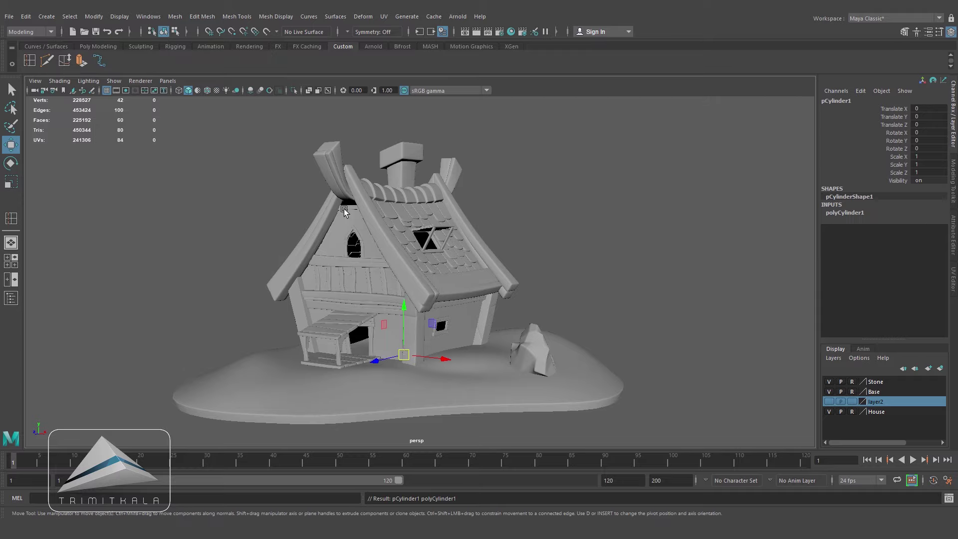
left_click_drag(446, 360, 523, 368)
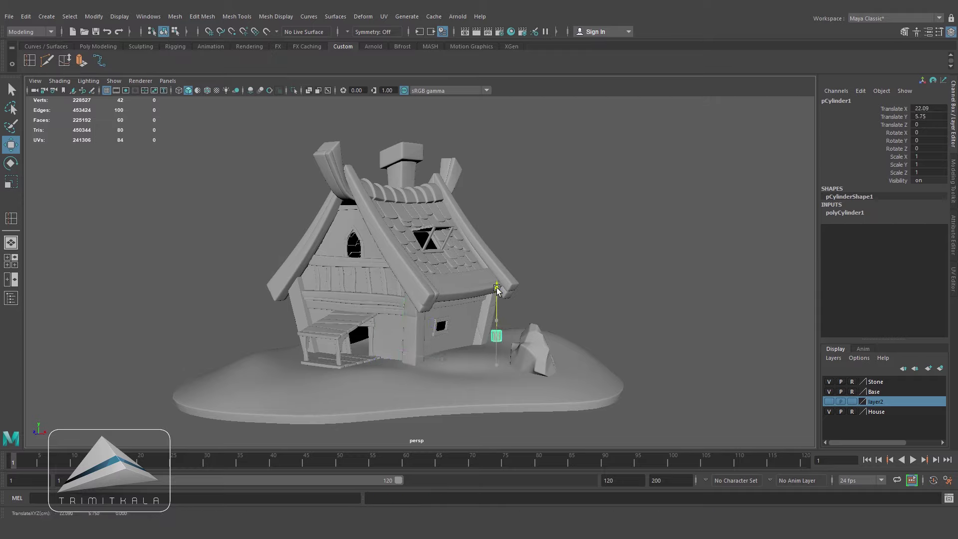
Step: Scale the cylinder to about 6.4 in X and Z and 4.3 in Y, and place it behind the rock at about 21.1, 6.6, -11
left_click(11, 182)
left_click_drag(497, 335, 483, 404)
middle_click_drag(484, 404, 479, 341, "alt")
key("w")
left_click_drag(329, 382, 375, 364)
left_click_drag(435, 396, 433, 392)
left_click_drag(448, 386, 511, 310, "alt")
key("r")
left_click_drag(491, 256, 489, 242)
key("w")
left_click_drag(524, 292, 479, 307, "alt")
Step: Set the cylinder's axis subdivisions to 12 and isolate the cylinder in the viewport
left_click(846, 212)
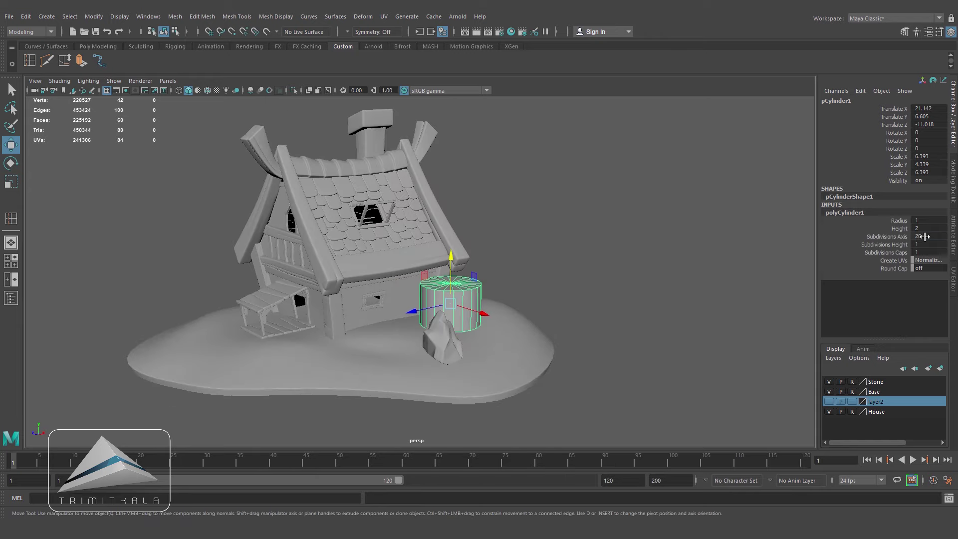
type("12")
key("Return")
left_click_drag(578, 339, 306, 118, "alt")
left_click(293, 91)
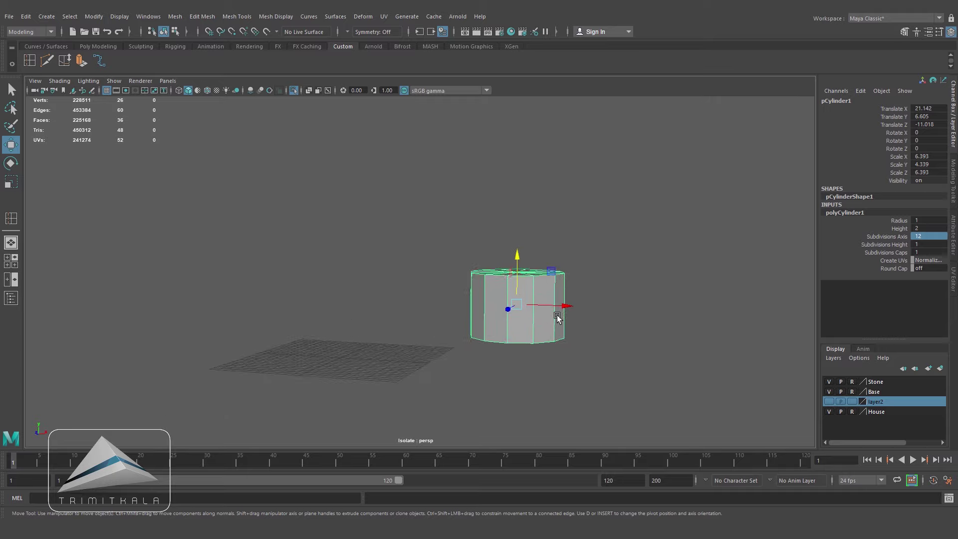
key("f")
Step: Select the faces of the cylinder's bottom cap and delete them
right_click(449, 253)
right_click_drag(449, 259, 449, 281)
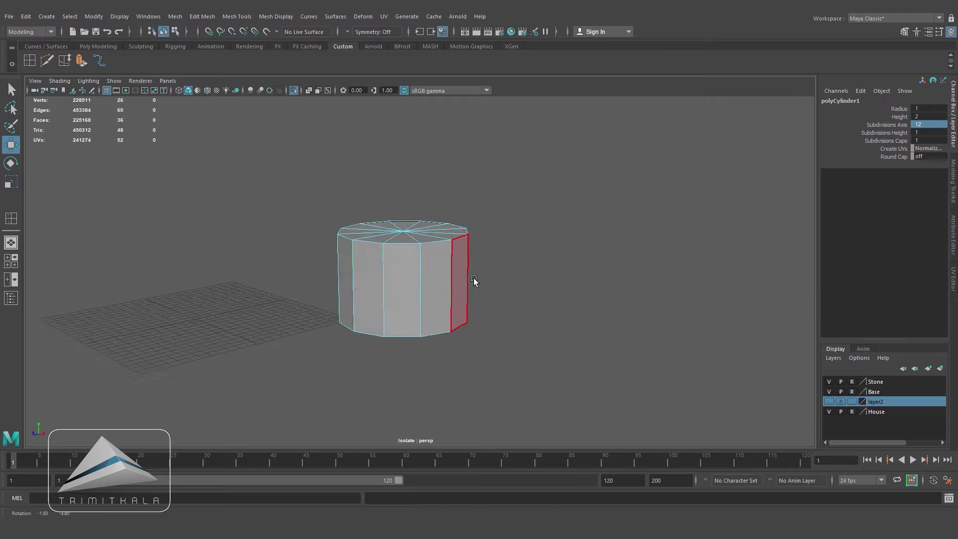
left_click_drag(474, 281, 480, 252, "alt")
left_click_drag(639, 376, 639, 266)
left_click_drag(517, 255, 472, 235, "alt")
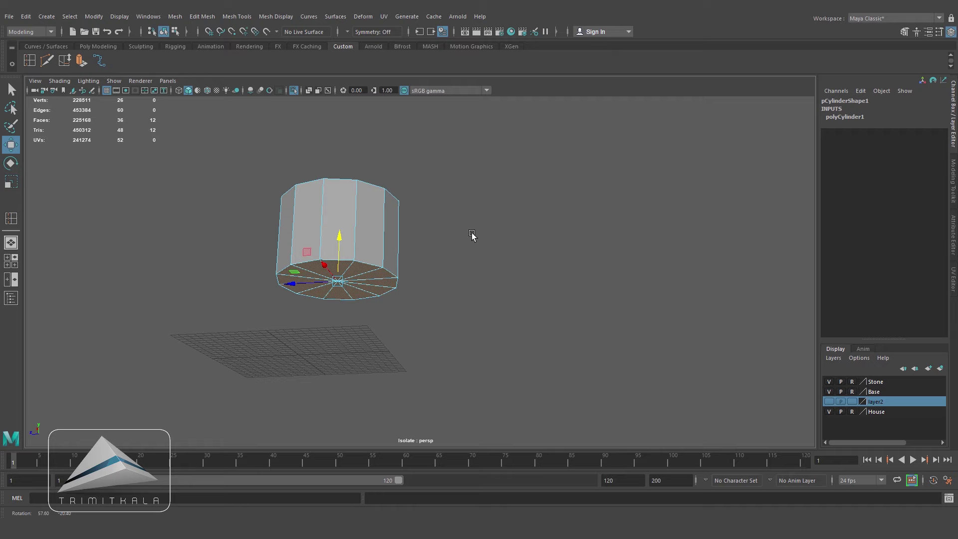
key("Delete")
Step: Delete every other spoke edge on the cylinder's top cap, and reselect the cylinder in object mode
left_click_drag(440, 268, 429, 331, "alt")
right_click_drag(369, 264, 368, 232)
left_click(343, 248)
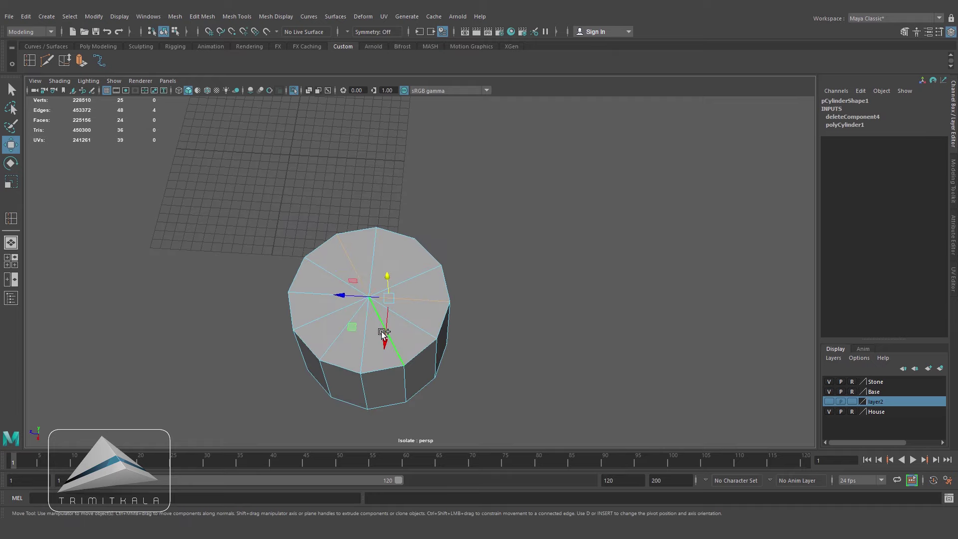
key("Delete")
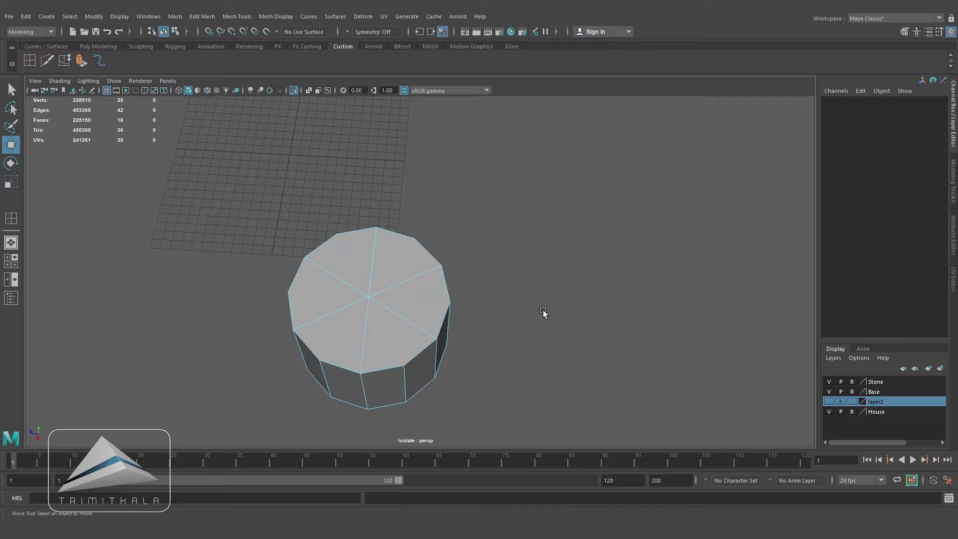
left_click_drag(469, 329, 534, 312, "alt")
right_click_drag(535, 312, 439, 351, "alt")
right_click_drag(439, 254, 493, 211)
left_click(501, 239)
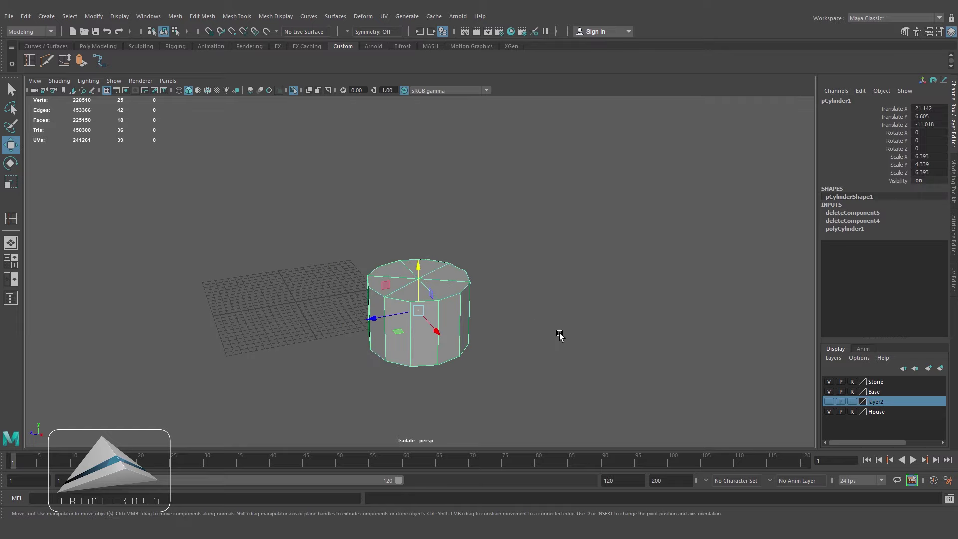
Step: Turn off the cylinder's isolation and show the whole scene, with nothing selected, in the front view
left_click(294, 90)
left_click_drag(549, 271, 487, 319, "alt")
key("space")
right_click_drag(477, 323, 612, 377, "alt")
middle_click_drag(611, 377, 550, 288, "alt")
left_click(505, 333)
scroll(505, 336, "up", 1)
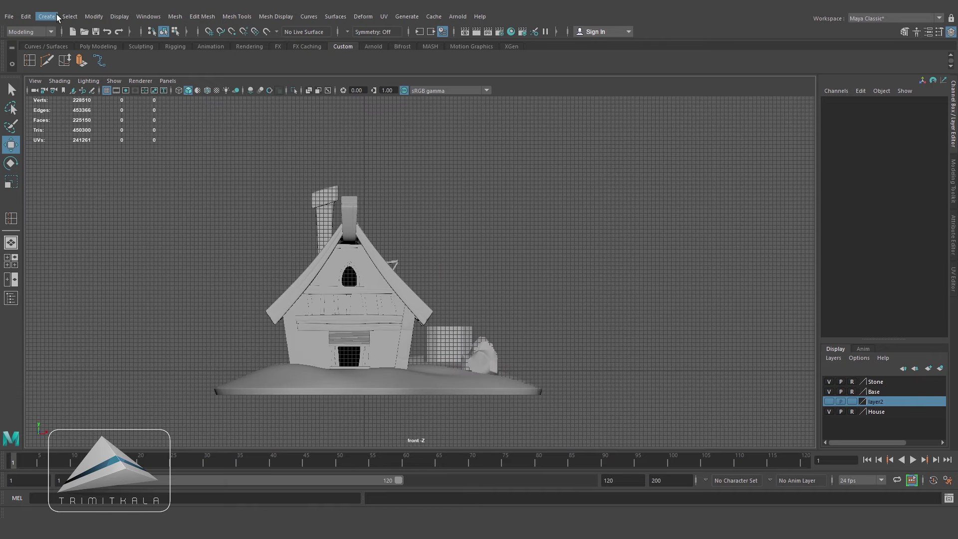
Step: Draw an S-shaped EP curve in the front view, starting above the cylinder and rising over the house roof
left_click(54, 18)
mouse_move(142, 92)
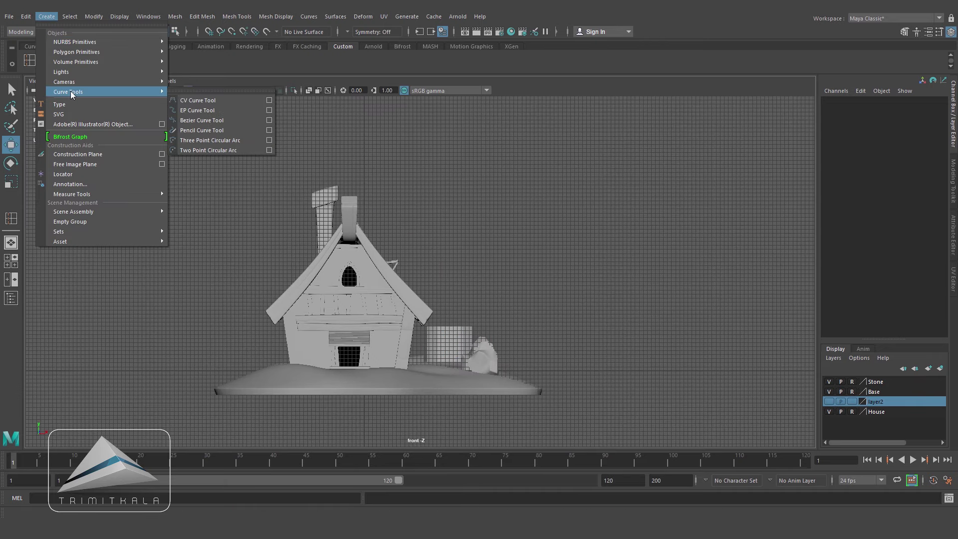
left_click(202, 114)
middle_click_drag(495, 312, 516, 396, "alt")
left_click(470, 402)
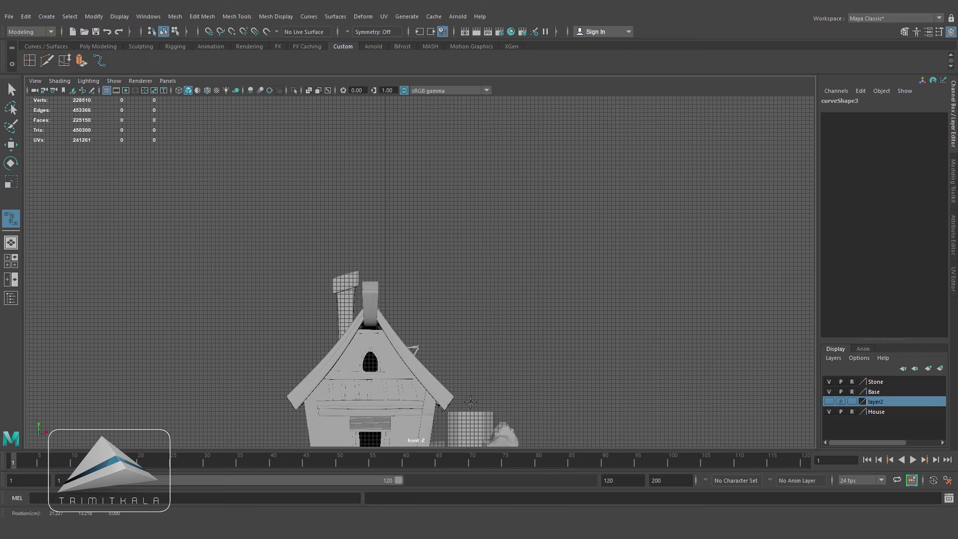
left_click(389, 275)
middle_click_drag(280, 204, 350, 313, "alt")
left_click(332, 232)
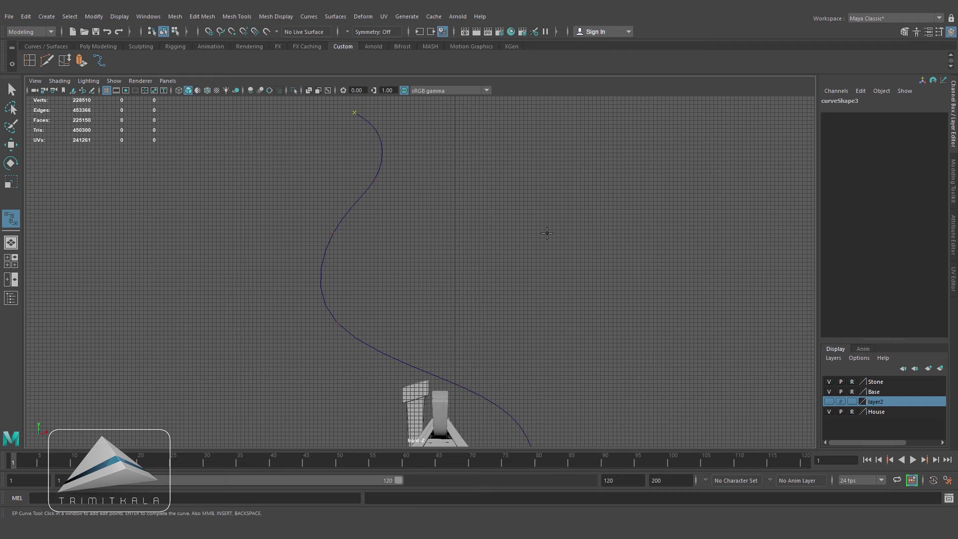
key("w")
Step: In the side view, move the new curve to about -11 in Z so it lines up with the cylinder
scroll(514, 310, "down", 2)
middle_click_drag(552, 390, 515, 327, "alt")
middle_click_drag(483, 259, 484, 325, "alt")
key("space")
key("space")
key("f")
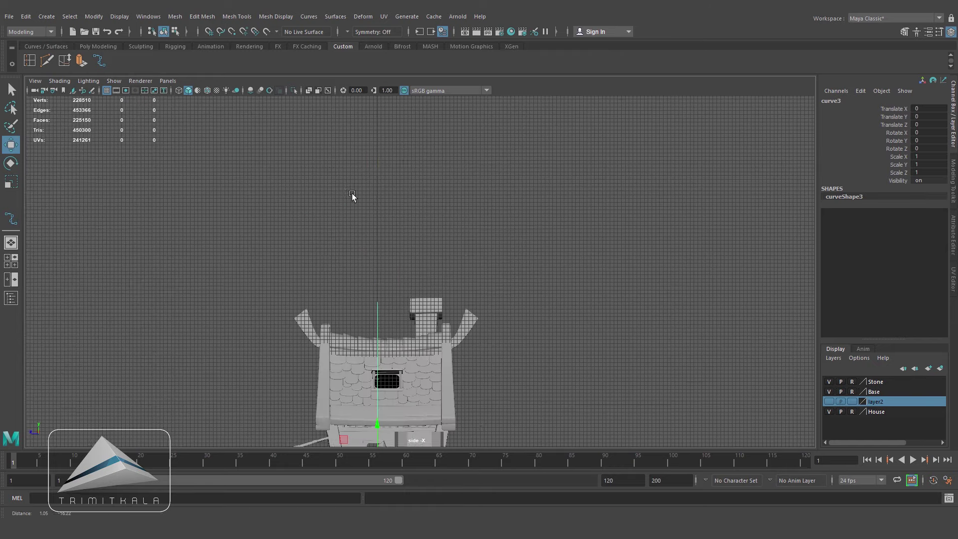
left_click_drag(372, 375, 352, 376)
middle_click_drag(432, 232, 436, 309, "alt")
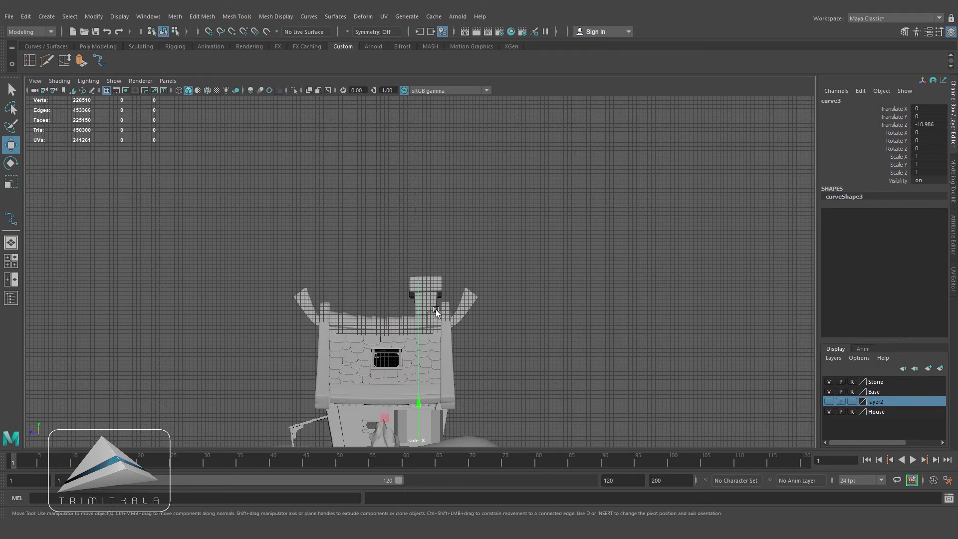
Step: In the side view, shift the curve's lower control vertices toward negative Z so the path bows outward above the cylinder
right_click_drag(417, 236, 419, 205)
left_click_drag(374, 266, 445, 366)
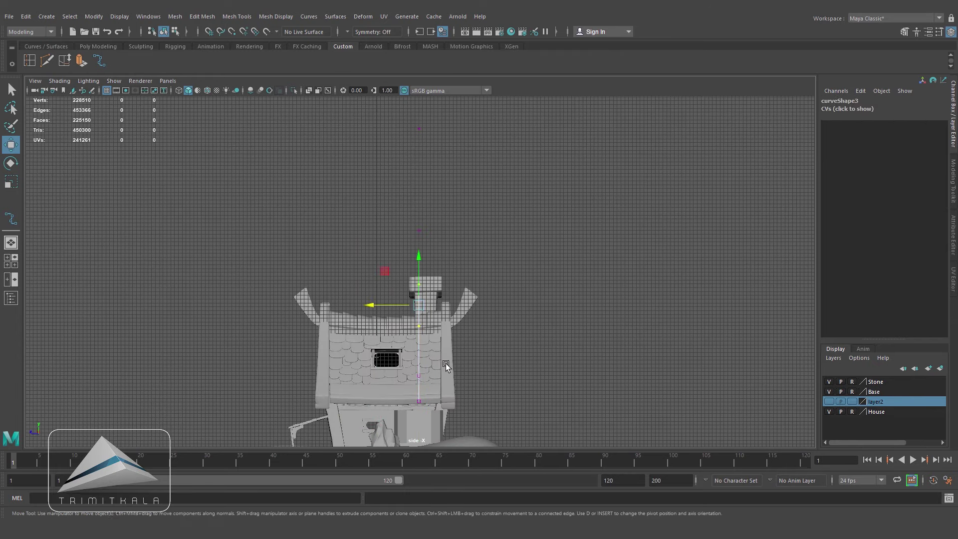
left_click_drag(374, 304, 454, 305)
left_click_drag(410, 367, 459, 375)
middle_click_drag(491, 357, 503, 457, "alt")
left_click_drag(436, 327, 429, 324)
left_click_drag(419, 218, 453, 235)
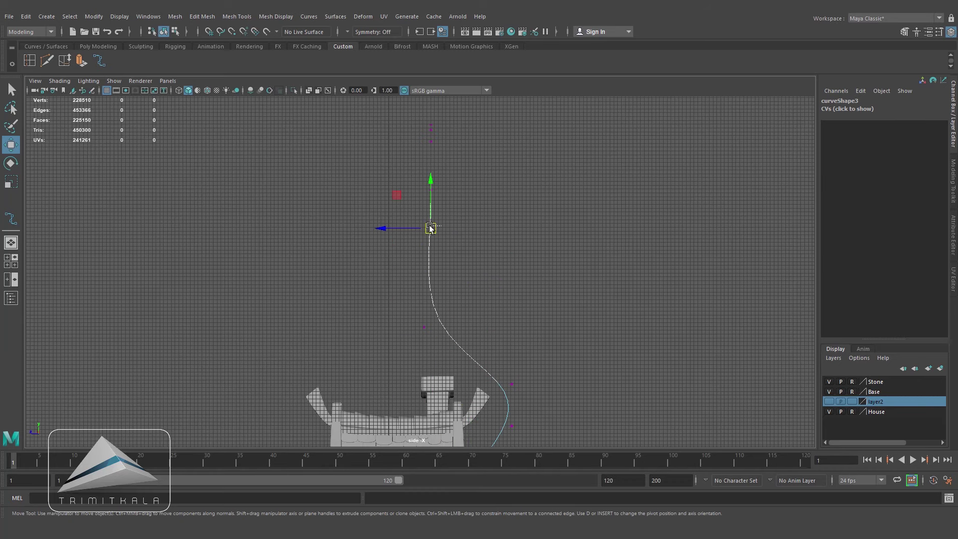
key("Delete")
Step: Reposition the curve's upper control vertices in Z so its top sways toward positive Z, and return to object mode
middle_click_drag(416, 219, 448, 328, "alt")
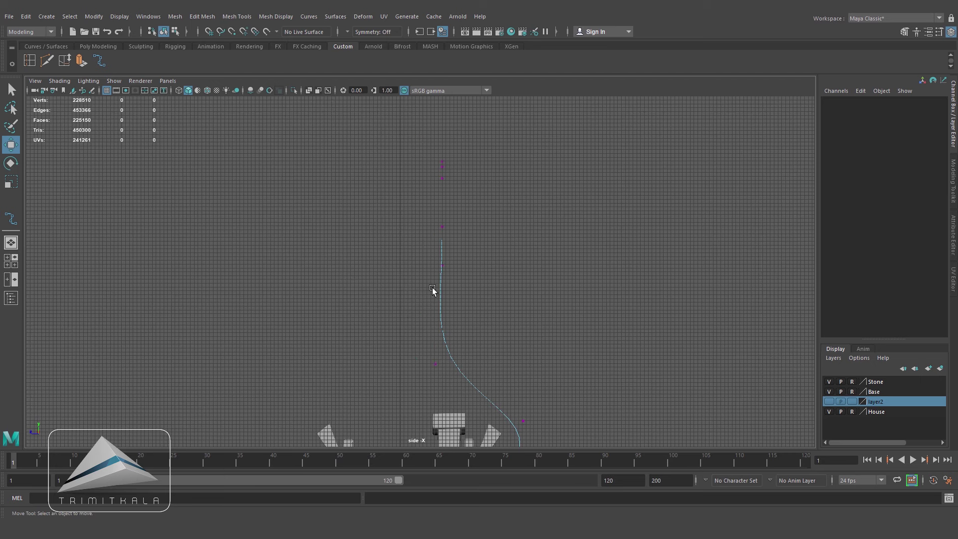
left_click_drag(419, 148, 399, 205)
left_click_drag(457, 218, 389, 248)
left_click_drag(451, 256, 425, 279)
left_click_drag(442, 265, 467, 270)
left_click(437, 365)
left_click_drag(437, 365, 500, 369)
left_click_drag(520, 315, 523, 367, "alt")
right_click_drag(443, 182, 485, 174)
Step: In the front view, draw a shorter EP curve branching up and outward from the middle bend of the main curve
scroll(525, 270, "down", 4)
left_click_drag(497, 348, 506, 375, "alt")
key("space")
key("f")
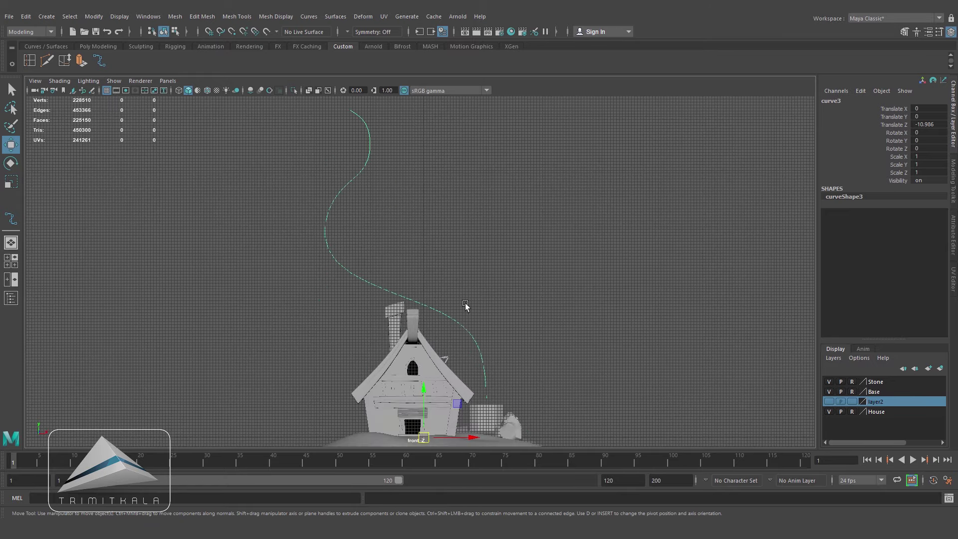
key("g")
middle_click_drag(356, 211, 351, 246, "alt")
left_click(333, 270)
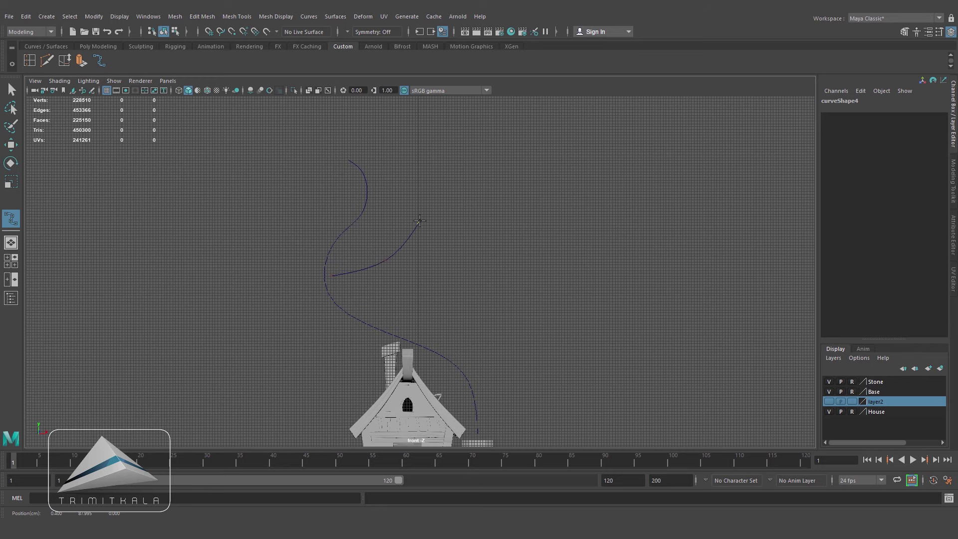
key("Return")
Step: In the side view, move the branch curve's control vertices in Z so it starts at the main curve and bends naturally
right_click_drag(424, 212, 356, 207)
key("space")
left_click_drag(432, 255, 508, 259)
middle_click_drag(450, 294, 455, 303, "alt")
scroll(455, 304, "up", 1)
left_click_drag(374, 240, 412, 296)
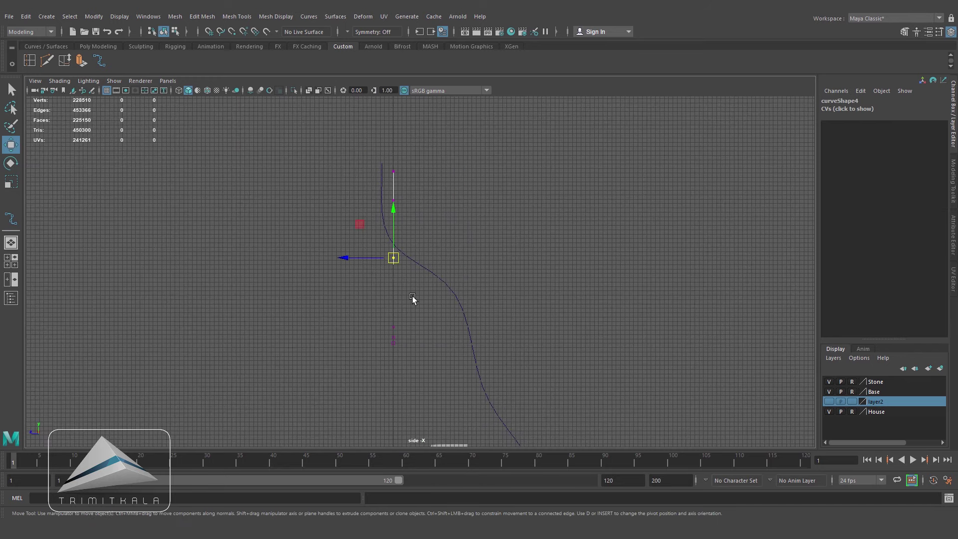
left_click_drag(346, 335, 425, 334)
left_click_drag(419, 157, 465, 183)
left_click_drag(407, 244, 399, 270)
right_click_drag(442, 214, 490, 199)
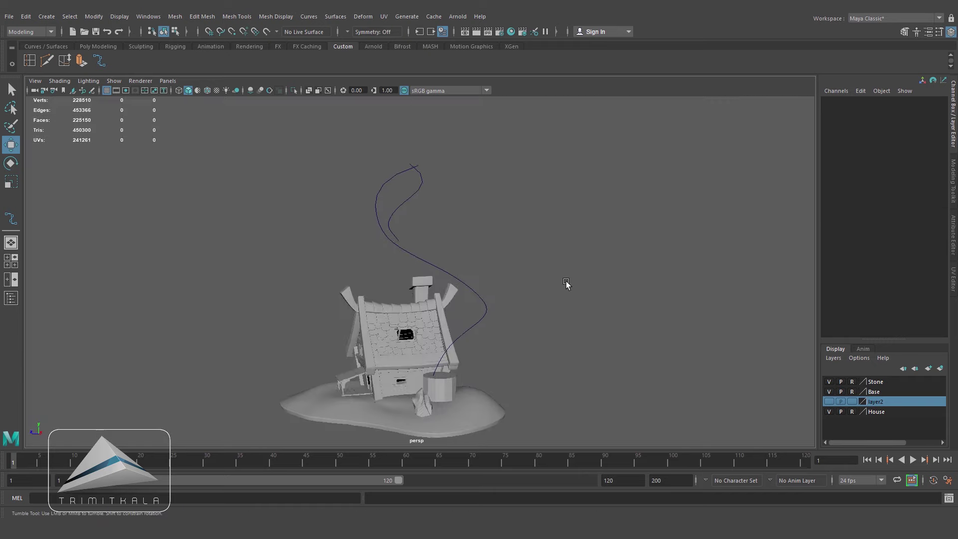
Step: Move the cylinder to about -8.4 in Z so it sits beneath the start of the main curve
mouse_move(567, 283)
left_mouse_down("alt")
mouse_move(642, 281)
mouse_move(569, 291)
left_mouse_up("alt")
right_click_drag(564, 302, 590, 302, "alt")
middle_click_drag(590, 303, 580, 272, "alt")
left_click_drag(584, 309, 554, 312, "alt")
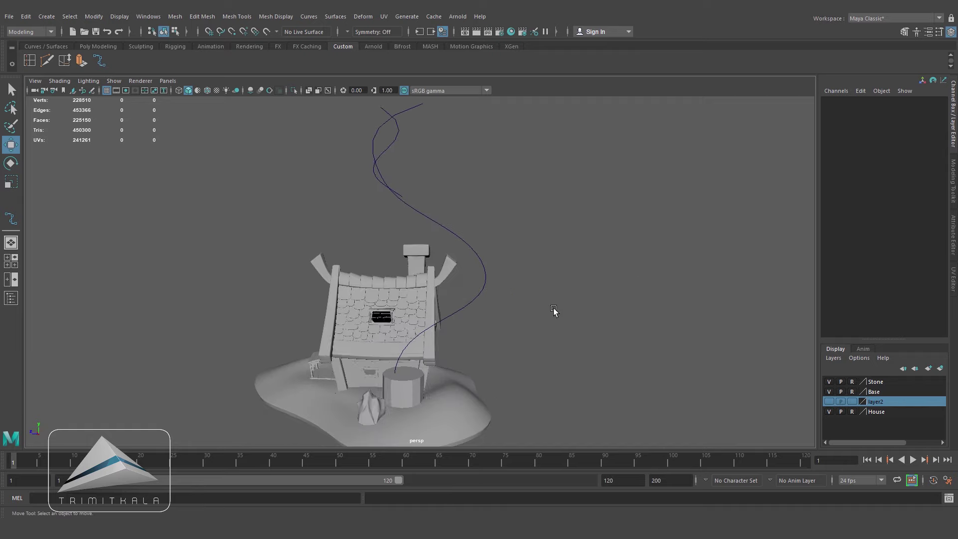
right_click_drag(554, 312, 616, 334, "alt")
middle_click_drag(554, 334, 564, 280, "alt")
right_click_drag(598, 292, 653, 294, "alt")
left_click(432, 389)
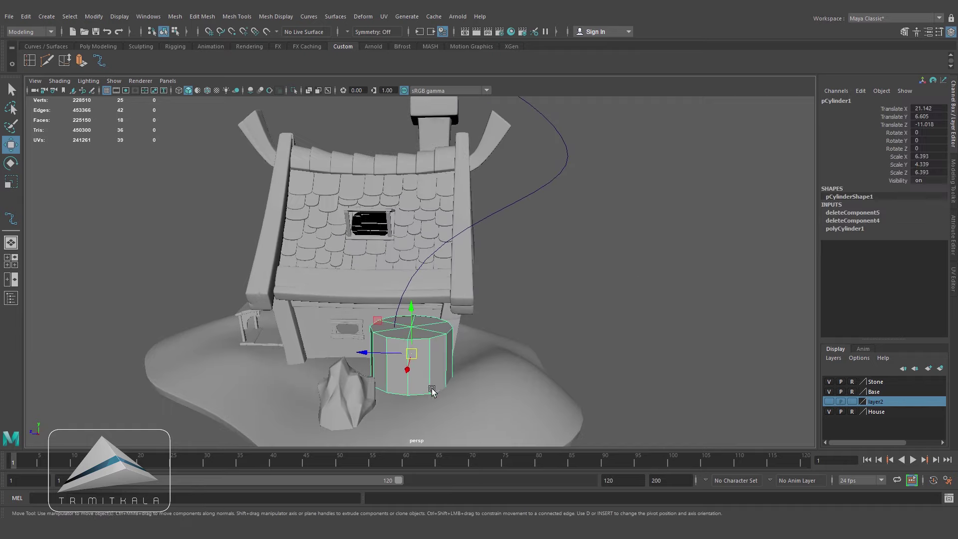
left_click_drag(362, 354, 348, 353)
Step: Raise the main curve's starting control vertices above the cylinder's top and adjust the next vertex to smooth the bend
left_click_drag(444, 355, 537, 320, "alt")
right_click_drag(546, 267, 494, 267)
left_click_drag(541, 330, 541, 329)
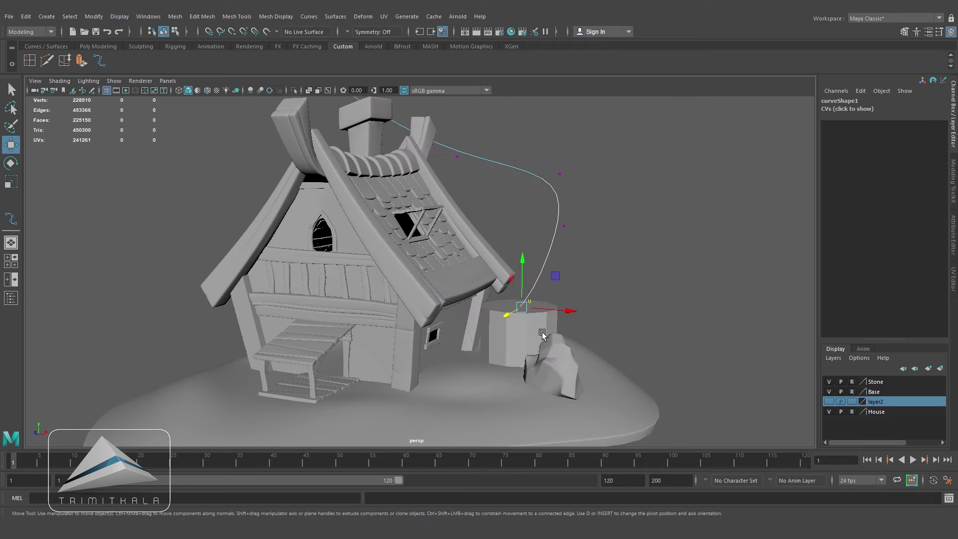
left_click_drag(522, 258, 522, 245)
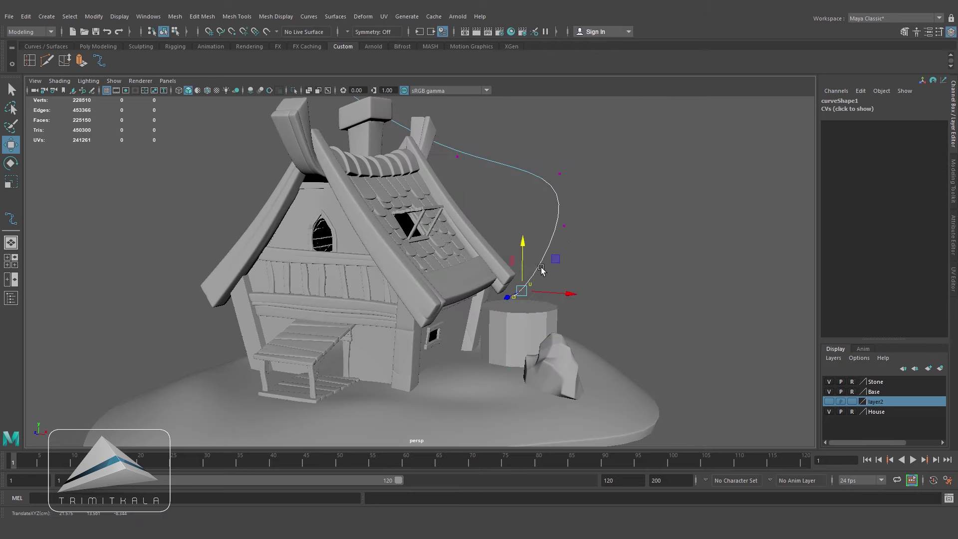
left_click(560, 224)
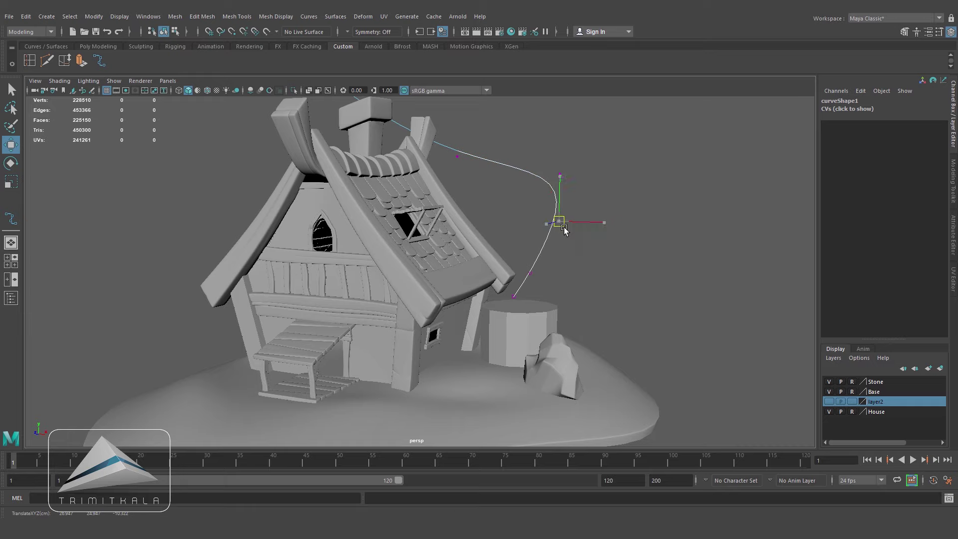
left_click(612, 308)
Step: Select all six top faces of the cylinder together with the main curve
left_click_drag(612, 307, 558, 344, "alt")
left_click(534, 339)
middle_click_drag(609, 346, 530, 306, "alt")
right_click_drag(530, 306, 659, 312, "alt")
right_click_drag(497, 254, 497, 282)
left_click(444, 279)
left_click(480, 280, "shift")
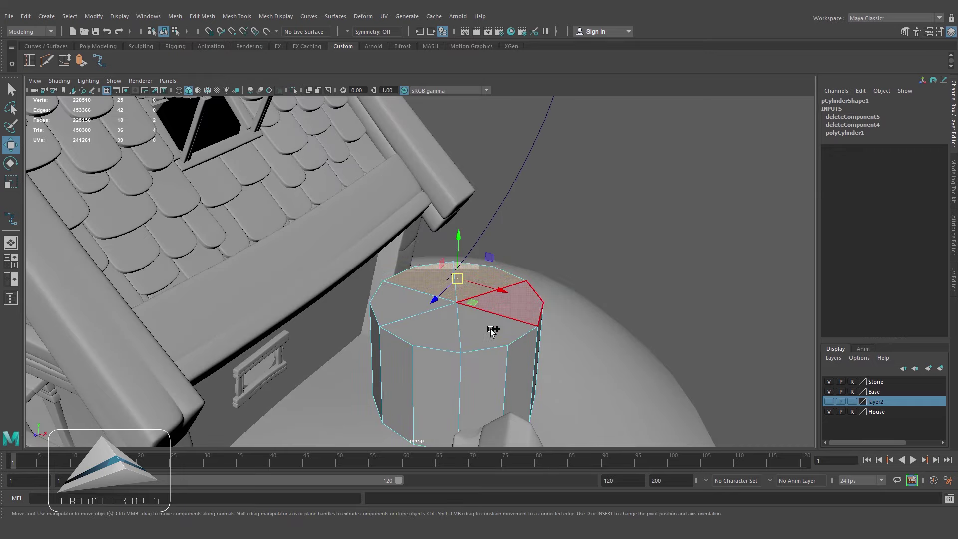
left_click(522, 313, "shift")
left_click(484, 333, "shift")
left_click(434, 337, "shift")
left_click(399, 305, "shift")
left_click_drag(503, 163, 553, 204, "shift")
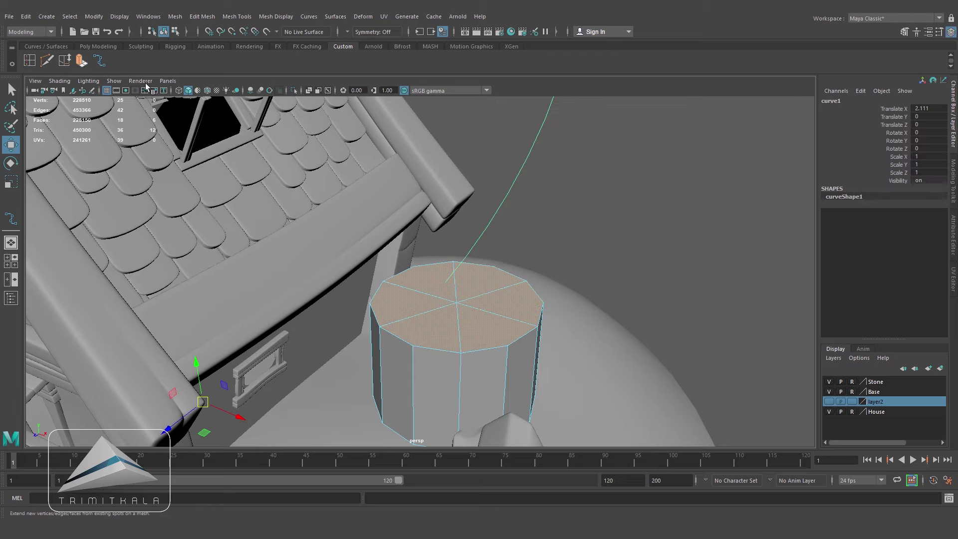
Step: Extrude the cylinder's top faces along the main curve with 25 divisions
left_click(82, 60)
scroll(228, 194, "down", 5)
scroll(228, 196, "down", 4)
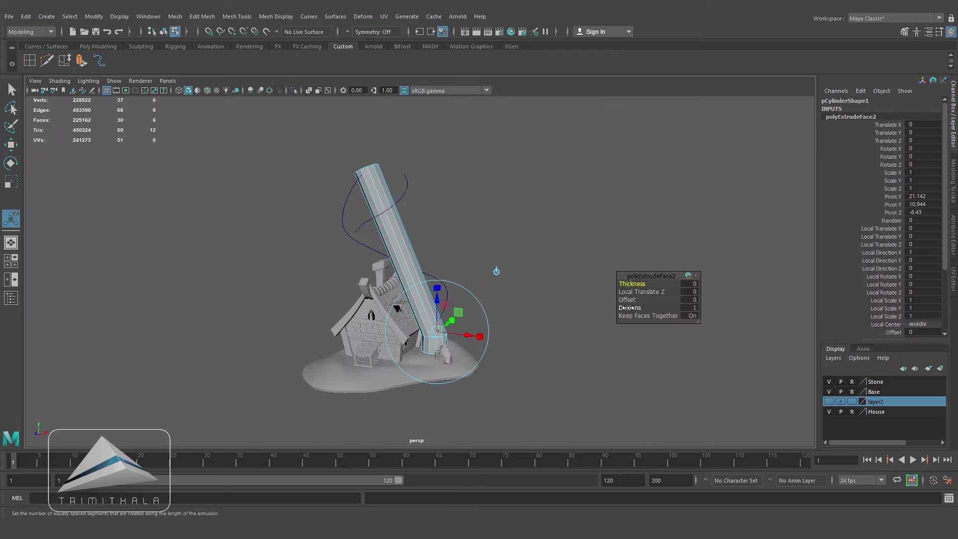
left_click_drag(630, 308, 770, 304)
scroll(589, 345, "up", 6)
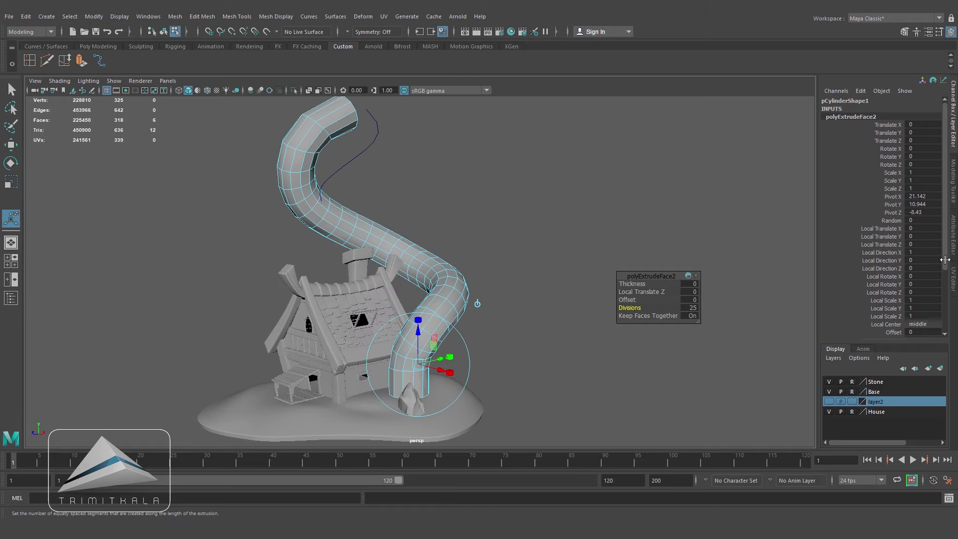
Step: Set the trunk extrusion's taper to 0.03
scroll(904, 279, "down", 3)
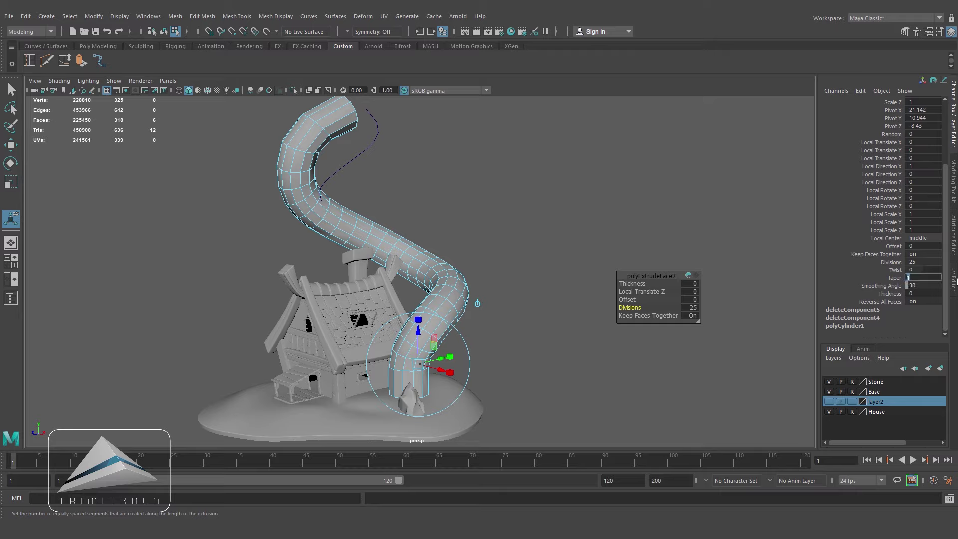
type("0.1")
key("Return")
type("0.03")
key("Return")
scroll(473, 160, "up", 2)
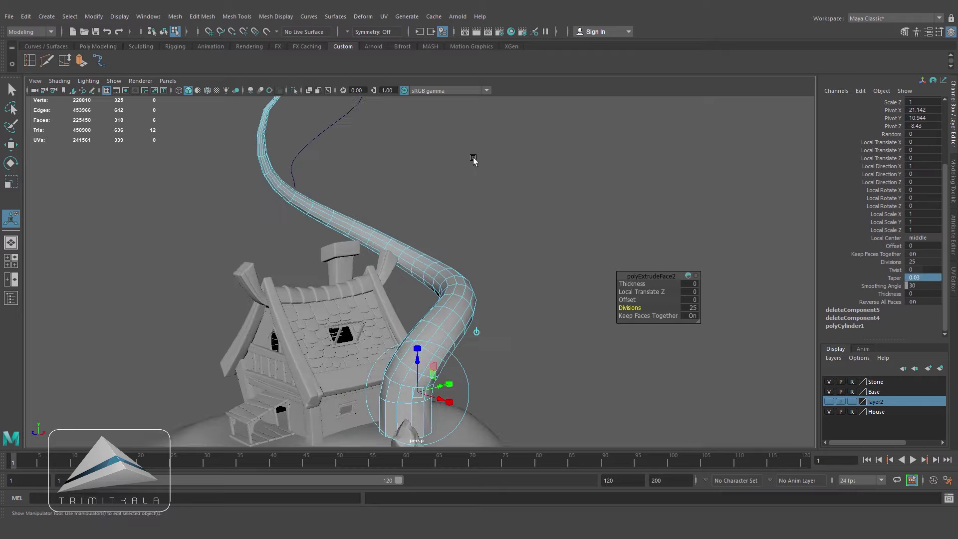
Step: Delete the construction history of the extruded trunk mesh
left_click_drag(472, 160, 347, 267, "alt")
scroll(346, 268, "up", 1)
left_click(480, 237)
left_click_drag(419, 294, 454, 253, "alt")
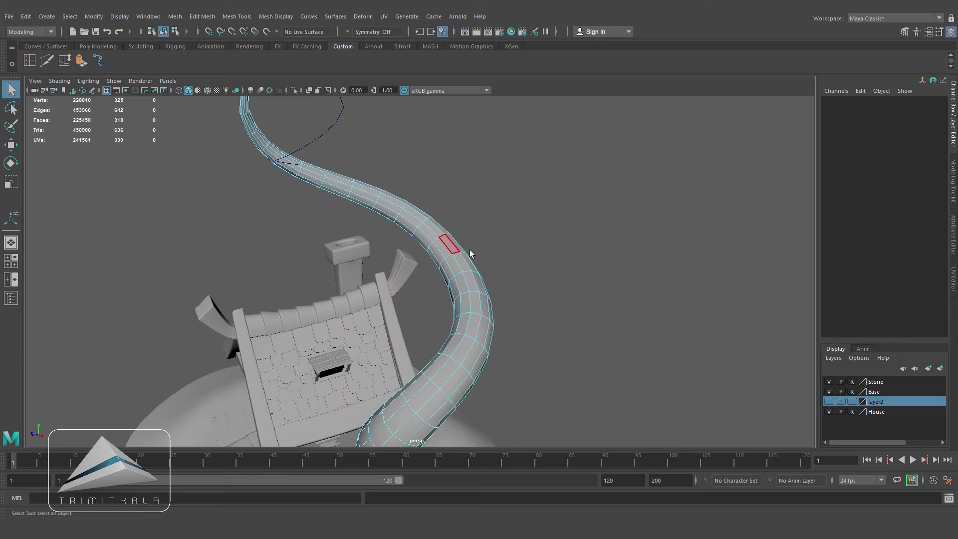
left_click(466, 252)
left_click(26, 16)
mouse_move(150, 134)
left_click(175, 142)
left_click(537, 207)
Step: Insert two edge loops around the trunk, one on each side of the existing loop near the branch curve's start
left_click_drag(537, 207, 449, 319, "alt")
left_click(489, 326)
left_click_drag(473, 297, 539, 359, "alt")
left_click(454, 306)
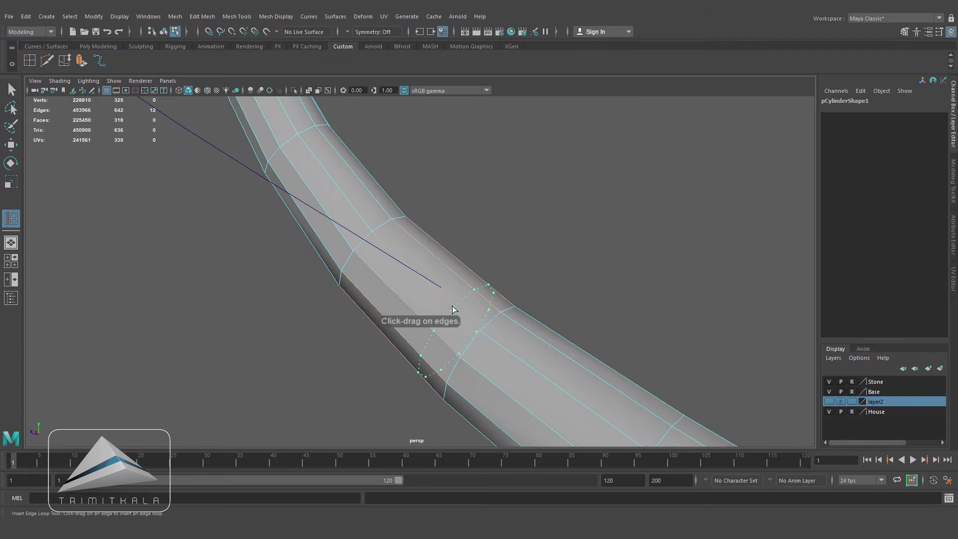
left_click(503, 346)
left_click_drag(504, 353, 516, 387, "alt")
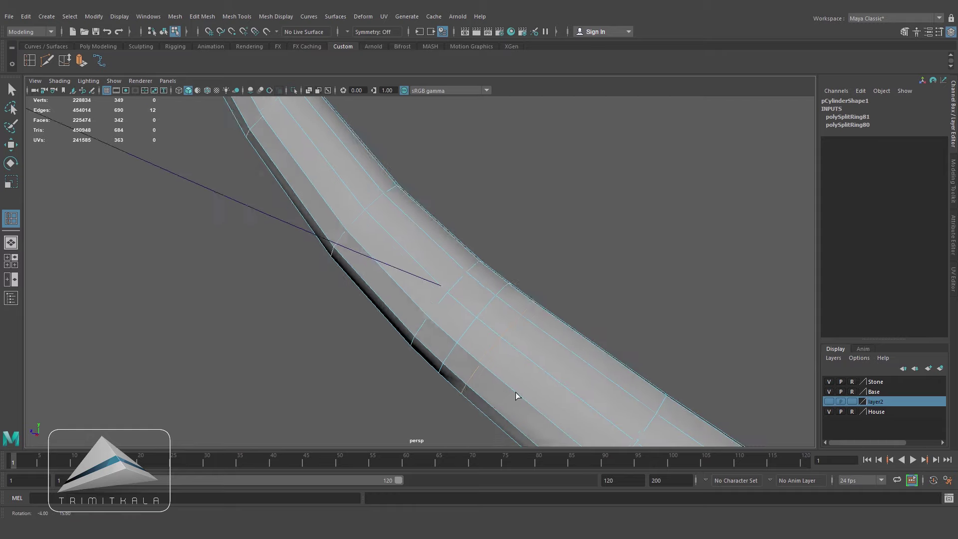
Step: Select the block of four trunk faces beside the branch curve's start and circularize them
left_click(11, 145)
right_click_drag(483, 272, 483, 296)
left_click(481, 295)
left_click(496, 313, "shift")
left_click(467, 338, "shift")
left_click(201, 16)
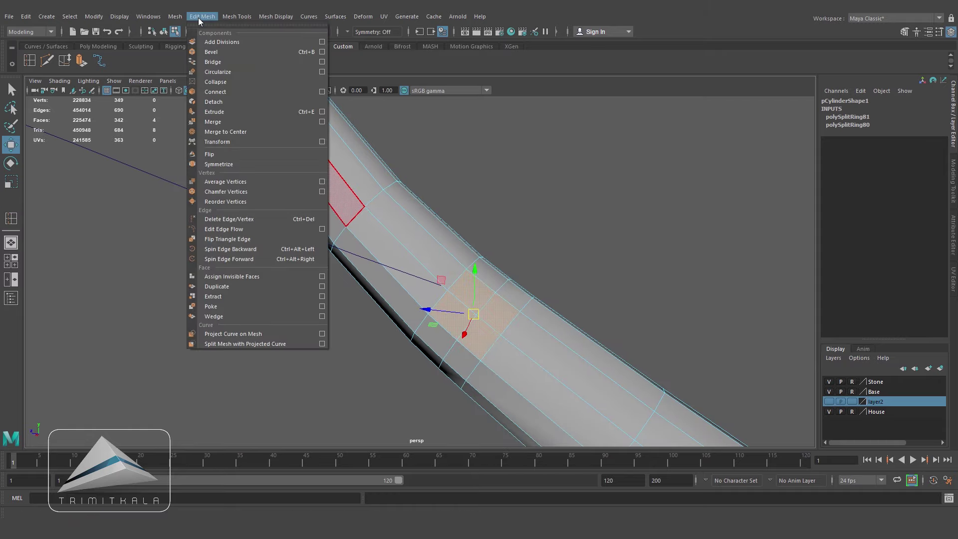
left_click(245, 71)
Step: Reselect the four circularized faces together with the branch curve
left_click(538, 295)
left_click_drag(537, 295, 519, 325, "alt")
left_click(490, 295)
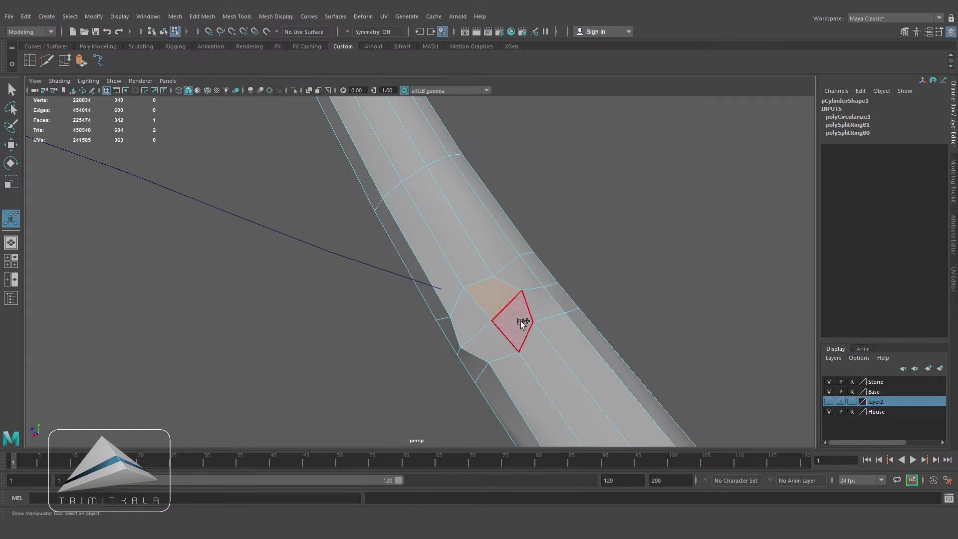
left_click(624, 260)
key("q")
right_click_drag(456, 255, 488, 268)
left_click(489, 241)
left_click(399, 275, "shift")
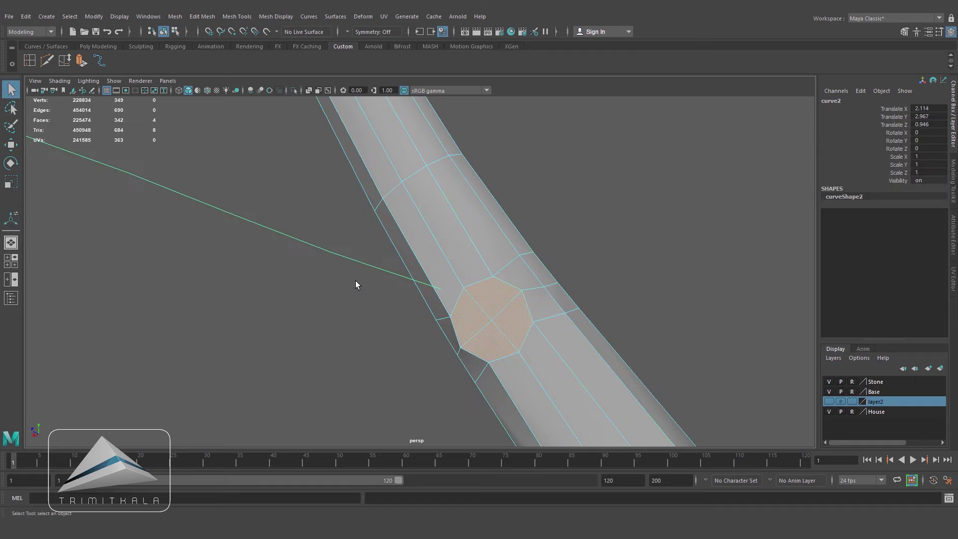
Step: Extrude the circularized faces along the branch curve with 17 divisions
left_click(79, 69)
scroll(440, 231, "down", 5)
left_click_drag(440, 231, 671, 311, "alt")
left_click_drag(488, 327, 558, 304, "alt")
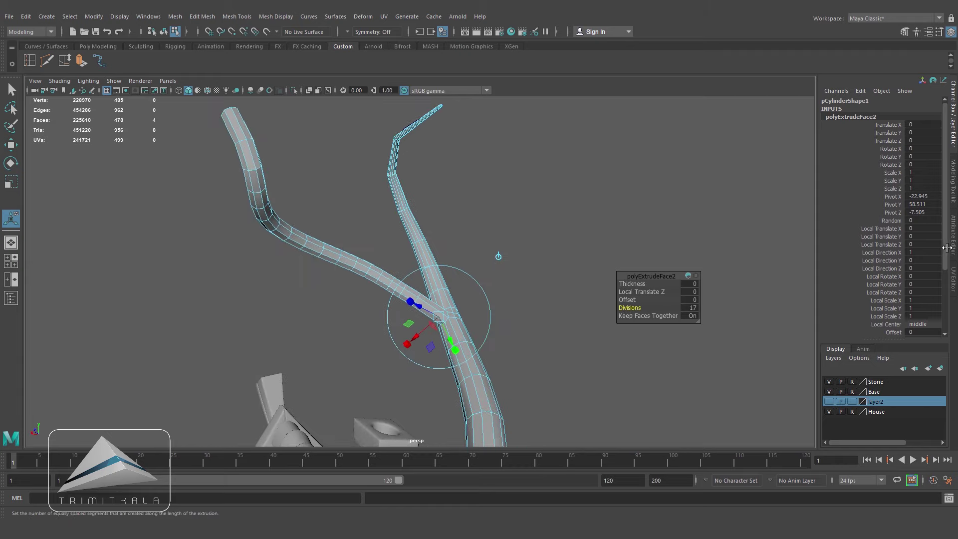
Step: Lower the branch extrusion's taper so the branch narrows to a thin tip
scroll(898, 269, "down", 4)
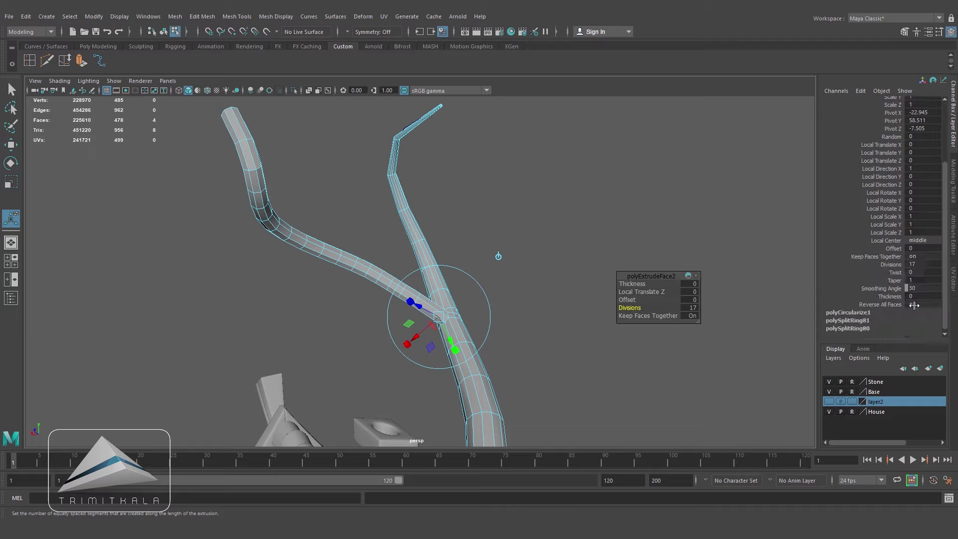
left_click(893, 282)
middle_click_drag(765, 282, 756, 285)
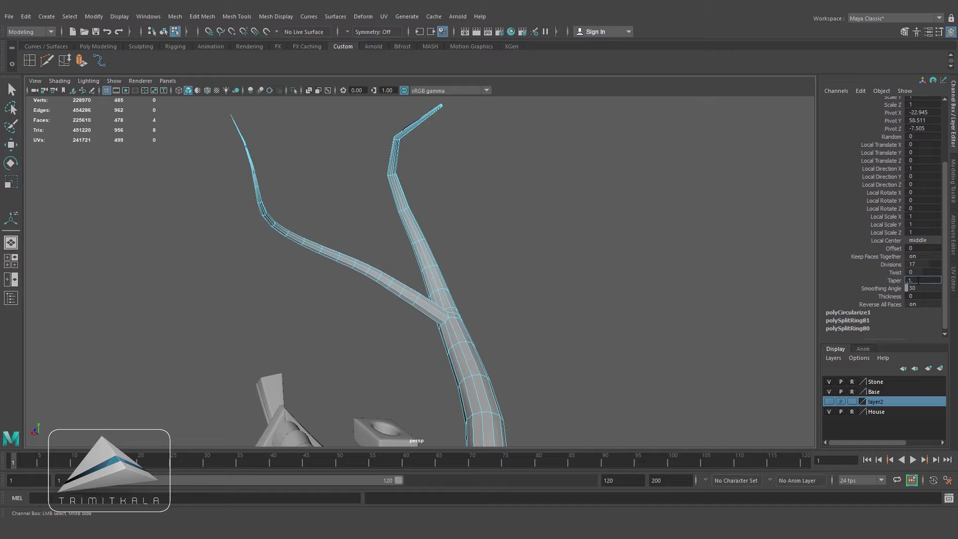
left_click(547, 223)
Step: Slide the edges at the base of the first side branch closer to its junction with the trunk
left_click_drag(546, 223, 441, 246, "alt")
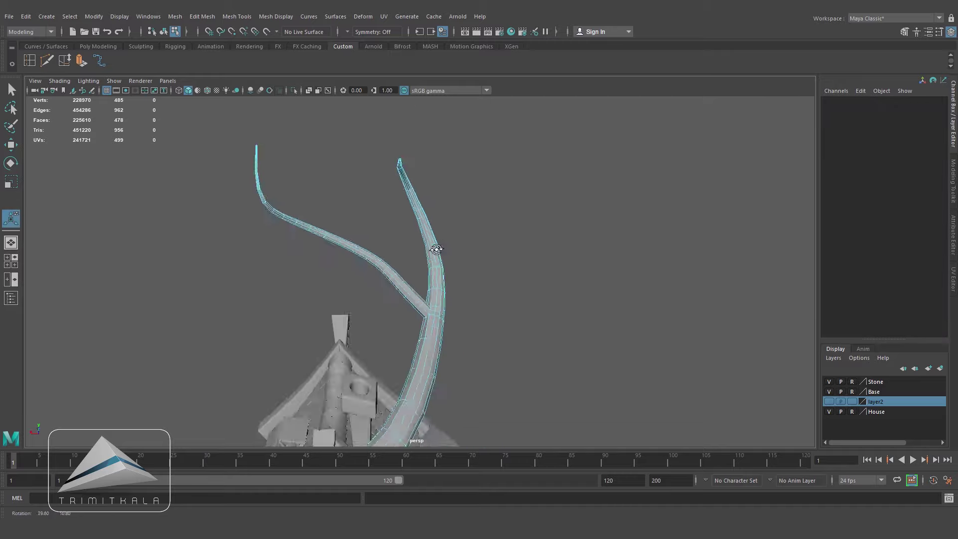
right_click_drag(441, 246, 519, 365, "alt")
left_click_drag(520, 365, 481, 329, "alt")
middle_click_drag(481, 329, 412, 262, "alt")
right_click_drag(412, 263, 447, 330, "alt")
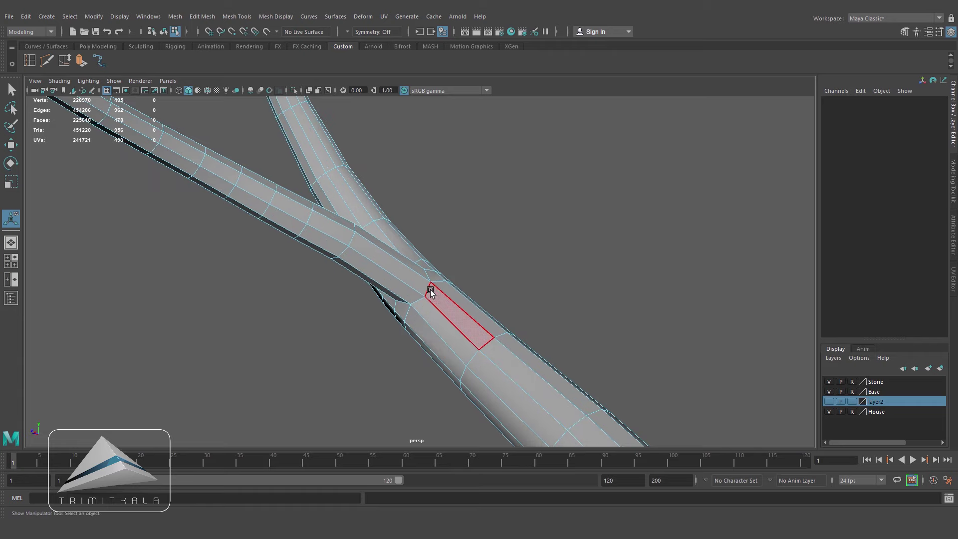
key("q")
double_click(433, 272)
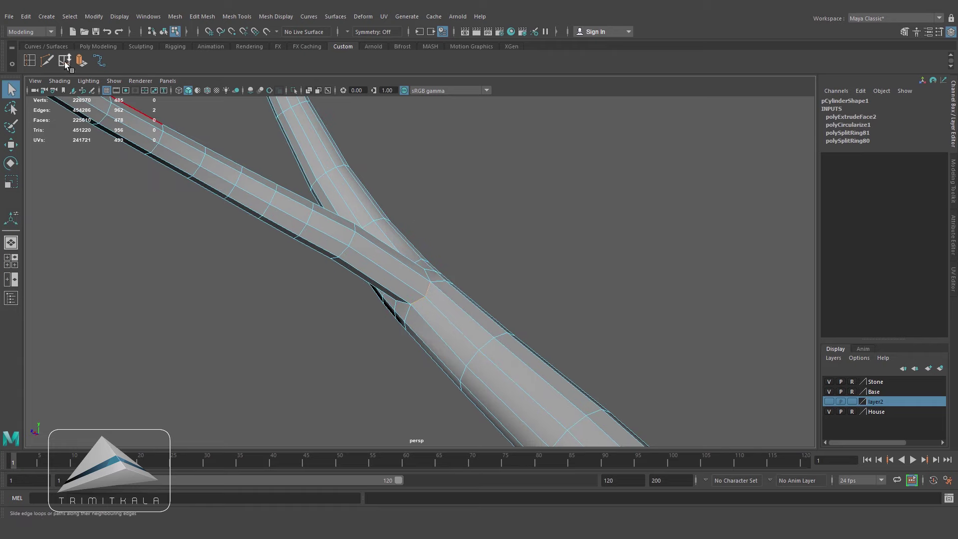
left_click(65, 64)
left_click_drag(453, 324, 579, 248, "alt")
left_click(431, 275)
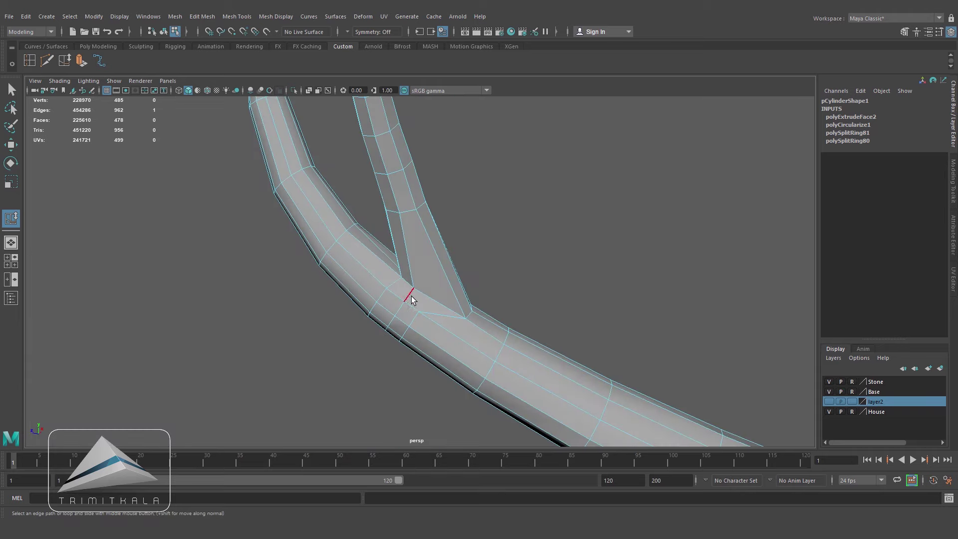
left_click(533, 267)
Step: Insert an edge loop around the first side branch just above its junction
left_click_drag(509, 291, 419, 329, "alt")
left_click(388, 257)
left_click_drag(502, 300, 406, 226, "alt")
Step: Move the vertex in the crotch of the side branch to smooth the joint, and return to object mode
key("w")
scroll(406, 226, "up", 3)
right_click_drag(448, 175, 399, 177)
left_click(457, 221)
left_click_drag(455, 214, 414, 212, "alt")
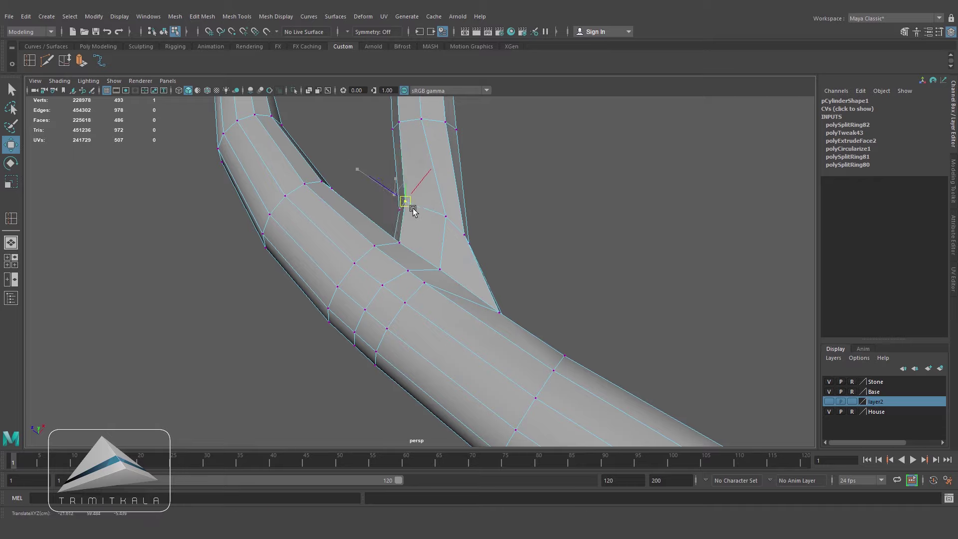
left_click(549, 240)
left_click_drag(549, 240, 413, 253, "alt")
right_click_drag(413, 253, 460, 240)
left_click(627, 302)
Step: Draw a winding EP curve in the front view, rising from the middle of the trunk for another branch
right_click_drag(626, 301, 443, 351, "alt")
middle_click_drag(443, 352, 498, 299, "alt")
left_click_drag(498, 299, 568, 345, "alt")
key("space")
middle_click_drag(614, 364, 604, 313, "alt")
right_click_drag(604, 313, 634, 369, "alt")
left_click(103, 65)
middle_click_drag(438, 278, 447, 315, "alt")
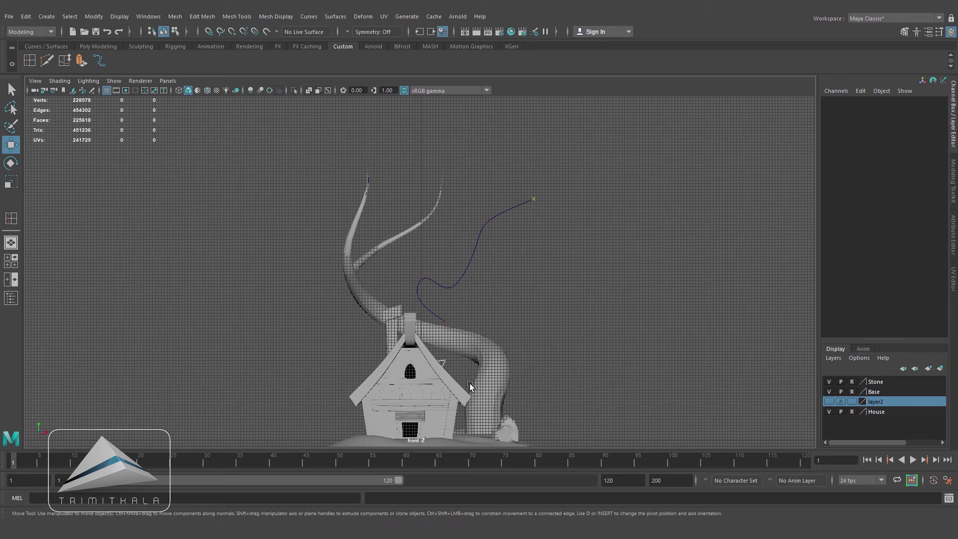
right_click_drag(463, 273, 424, 274)
Step: Move the new curve in the side view to about -36 in Z so its start meets the trunk
key("space")
left_click_drag(480, 301, 560, 298)
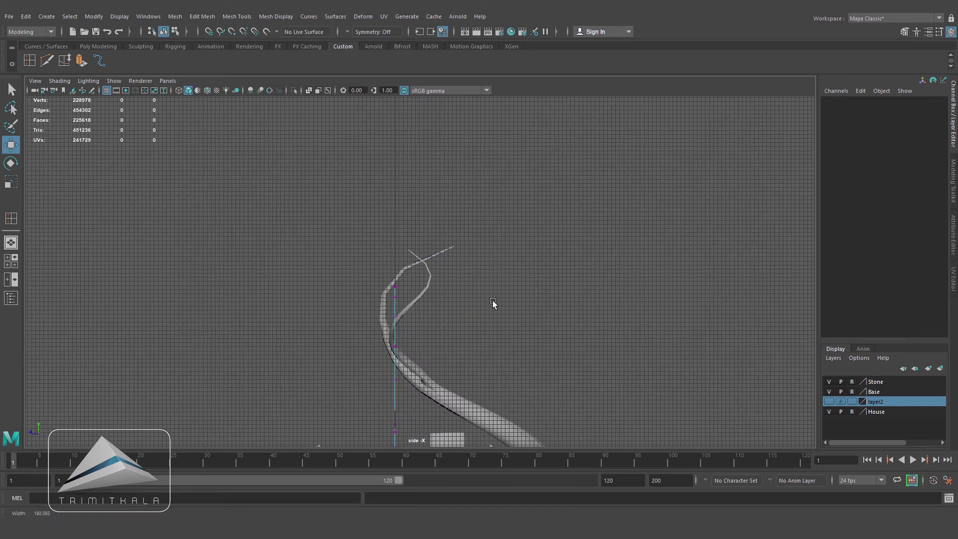
middle_click_drag(509, 348, 476, 148, "alt")
right_click_drag(359, 205, 403, 214)
middle_click_drag(418, 301, 407, 228, "alt")
left_click_drag(316, 369, 355, 373)
Step: Reposition the curve's control vertices in the side view to bend it into an S-shape in depth
middle_click_drag(549, 231, 544, 324, "alt")
right_click_drag(481, 216, 434, 222)
left_click_drag(458, 233, 505, 287)
scroll(501, 281, "down", 1)
middle_click_drag(477, 254, 488, 238, "alt")
left_click_drag(451, 248, 415, 248)
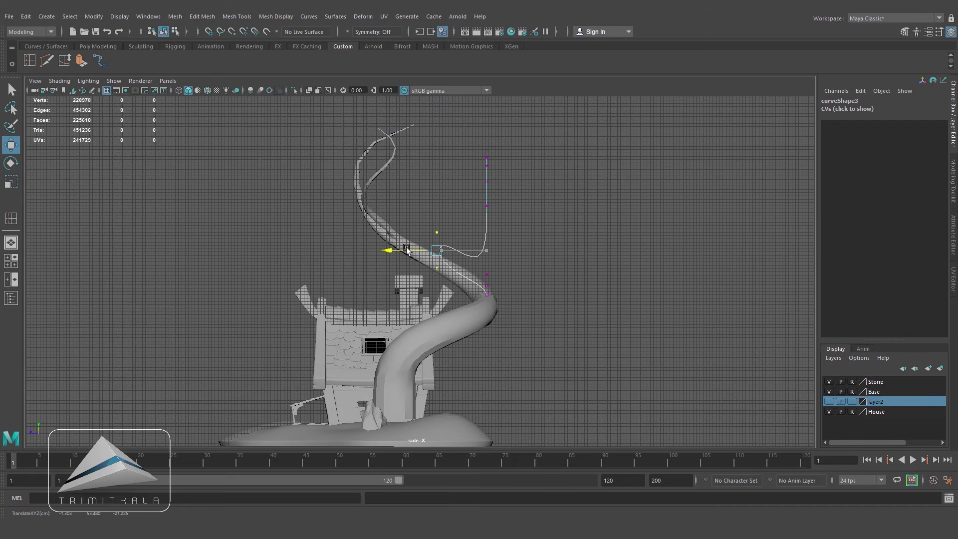
left_click_drag(485, 210, 418, 202)
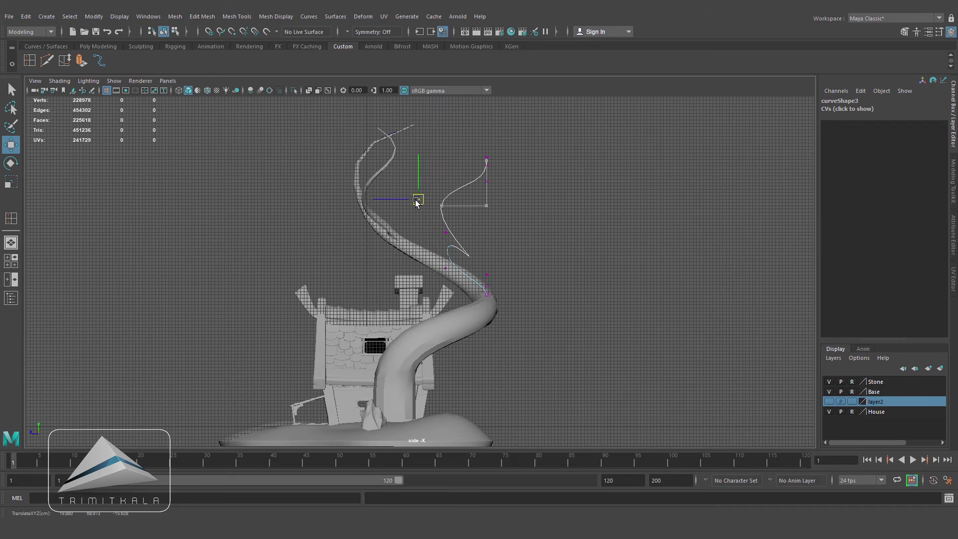
left_click_drag(502, 181, 502, 182)
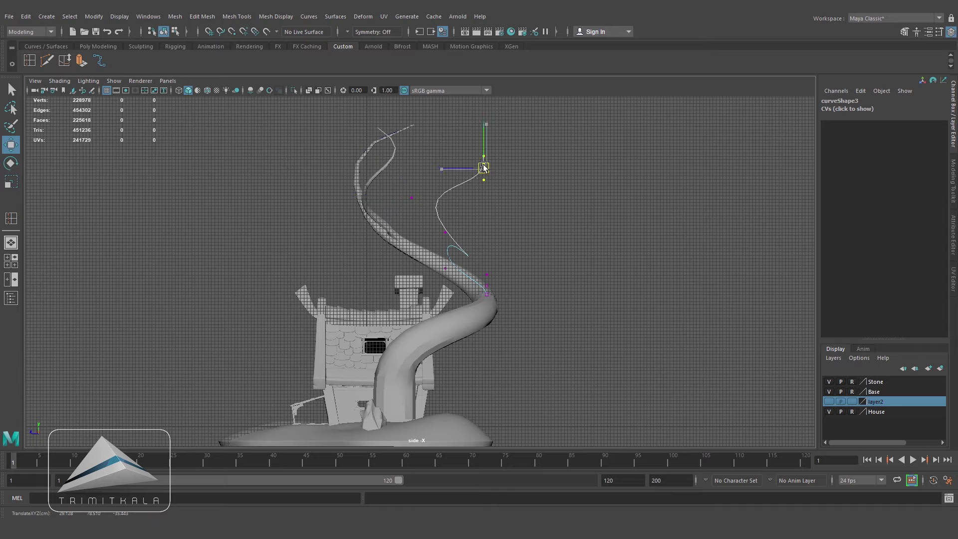
Step: Examine the curve's shape and how its start meets the trunk from several views
key("space")
left_click_drag(514, 248, 514, 219)
left_click_drag(606, 240, 458, 318, "alt")
key("space")
right_click_drag(579, 298, 447, 287, "alt")
middle_click_drag(552, 290, 446, 327, "alt")
key("space")
left_click_drag(464, 328, 464, 299)
left_click_drag(483, 349, 503, 331, "alt")
right_click_drag(502, 332, 498, 343, "alt")
middle_click_drag(498, 342, 484, 312, "alt")
left_click_drag(484, 313, 438, 296, "alt")
key("space")
right_click_drag(496, 294, 471, 293, "alt")
key("space")
left_click_drag(514, 307, 535, 281)
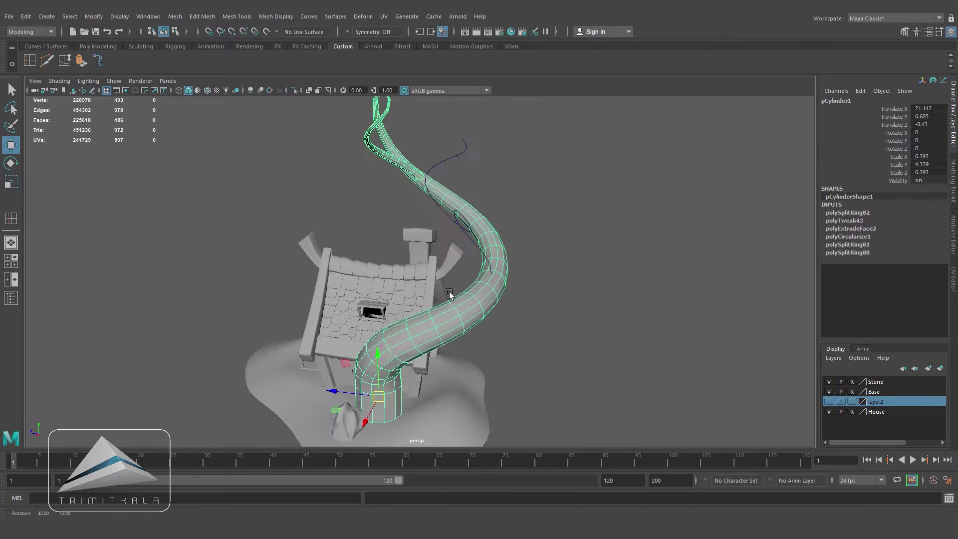
Step: Insert two edge loops around the trunk where the new branch curve starts
left_click_drag(449, 293, 519, 324, "alt")
right_click_drag(520, 323, 474, 324, "alt")
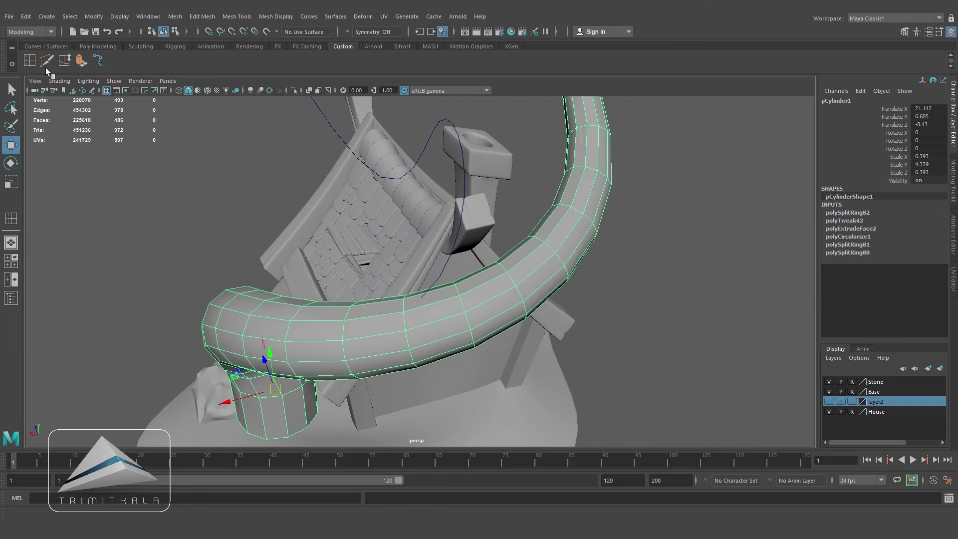
key("g")
left_click_drag(406, 342, 388, 360, "alt")
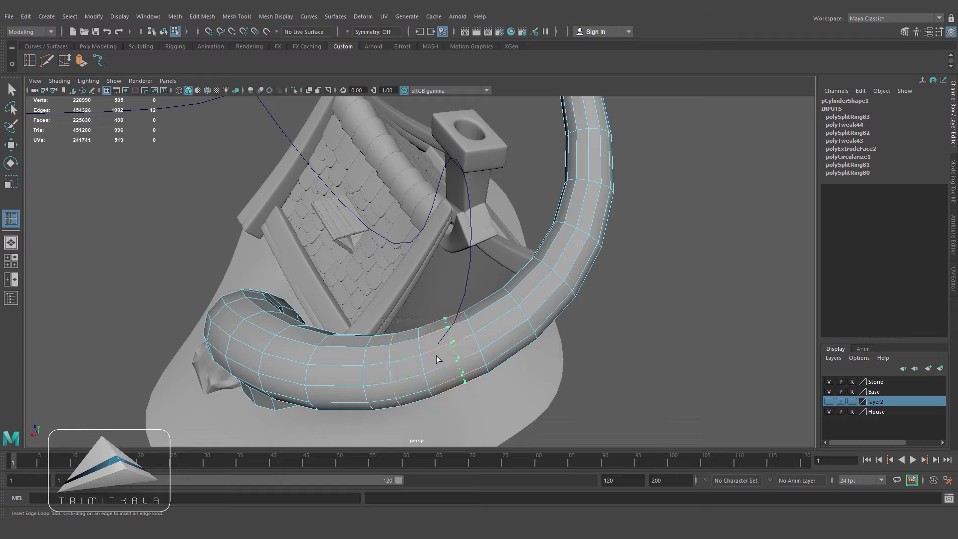
left_click(448, 348)
left_click(11, 145)
left_click(591, 421)
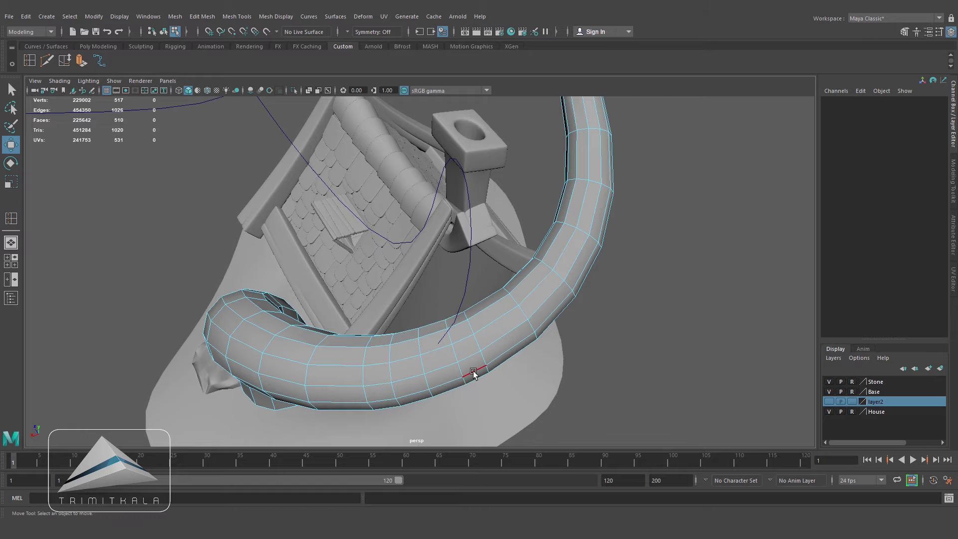
Step: Select the four trunk faces at the new curve's start and circularize them
right_click_drag(439, 342, 439, 341)
left_click_drag(439, 341, 399, 356, "alt")
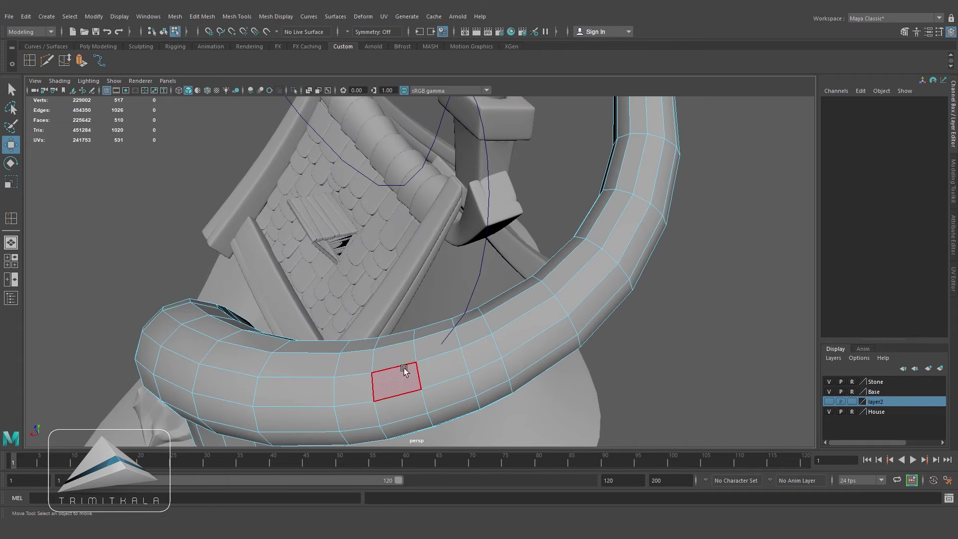
left_click(397, 356)
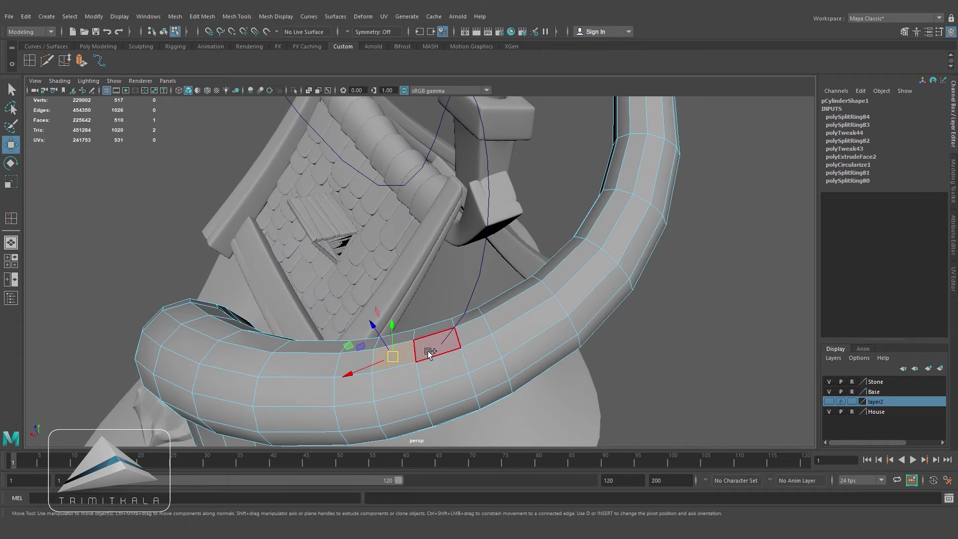
left_click(208, 19)
left_click(226, 72)
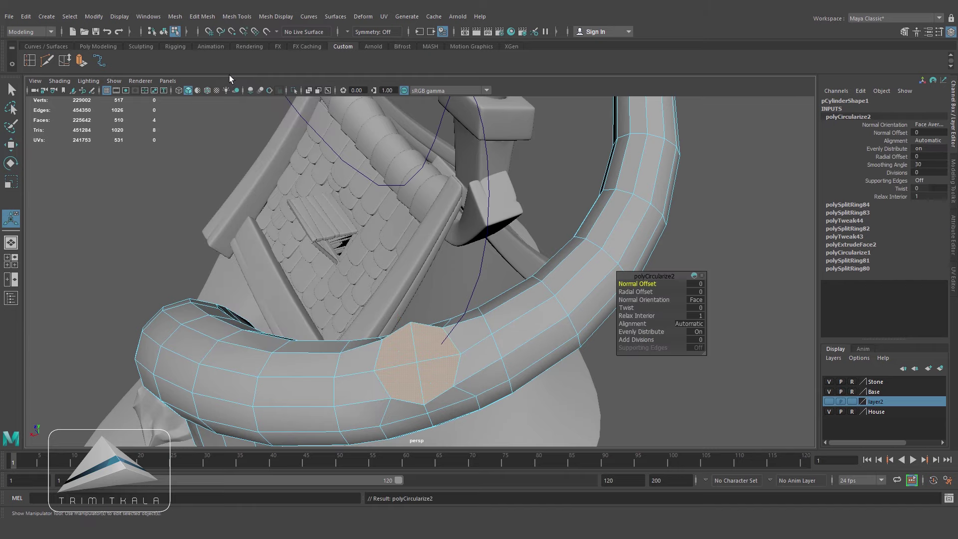
Step: Select the four newly circularized faces together with the new branch curve
left_click_drag(479, 342, 524, 327, "alt")
key("r")
right_click_drag(517, 325, 514, 288)
left_click(508, 324)
left_click(476, 238, "shift")
right_click_drag(662, 245, 499, 282, "alt")
middle_click_drag(499, 281, 494, 325, "alt")
left_click_drag(494, 325, 489, 346, "alt")
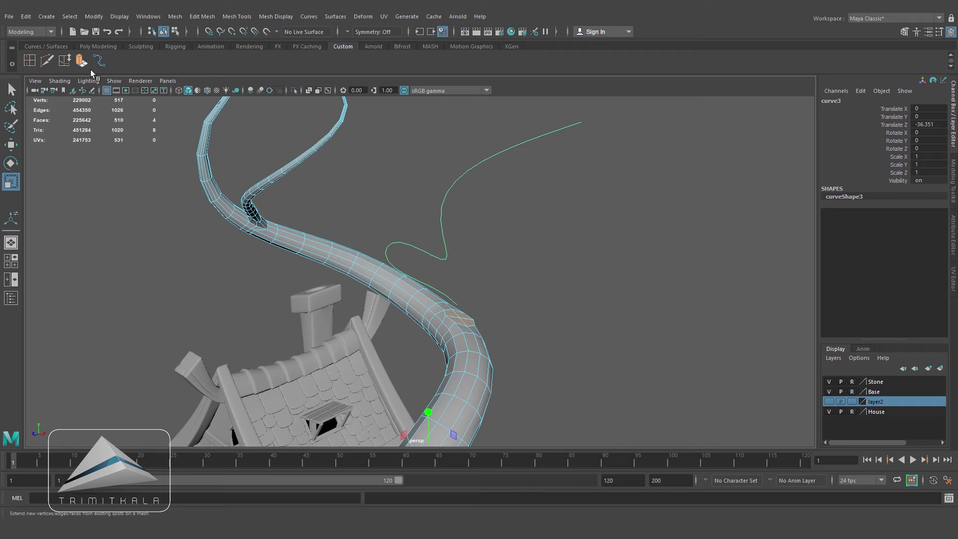
Step: Extrude the circularized faces along the new curve with 25 divisions
key("ctrl+e")
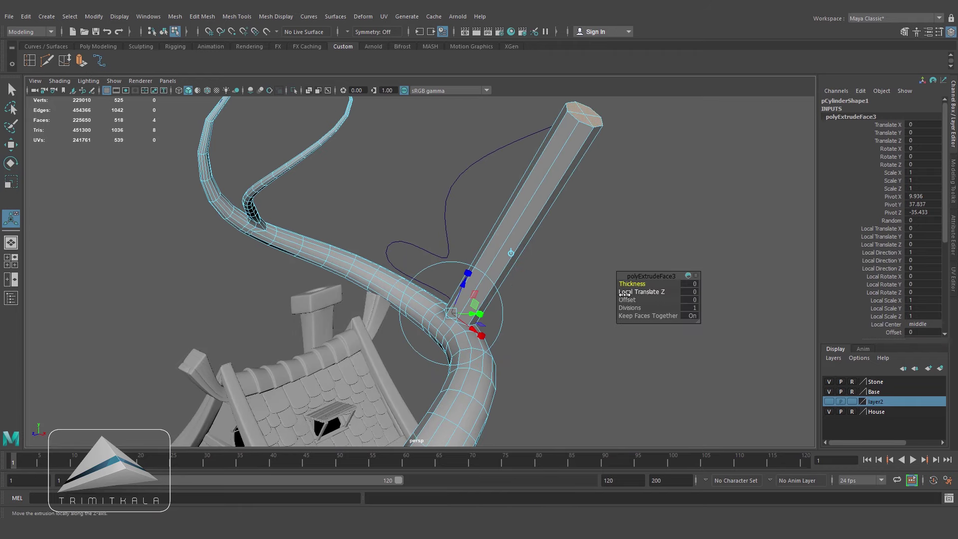
left_click_drag(622, 308, 751, 311)
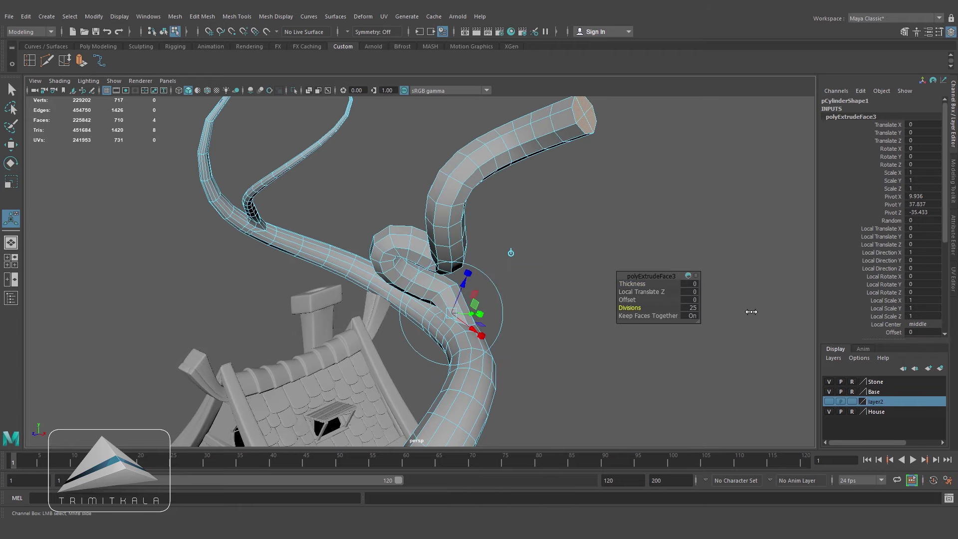
left_click_drag(659, 329, 579, 347, "alt")
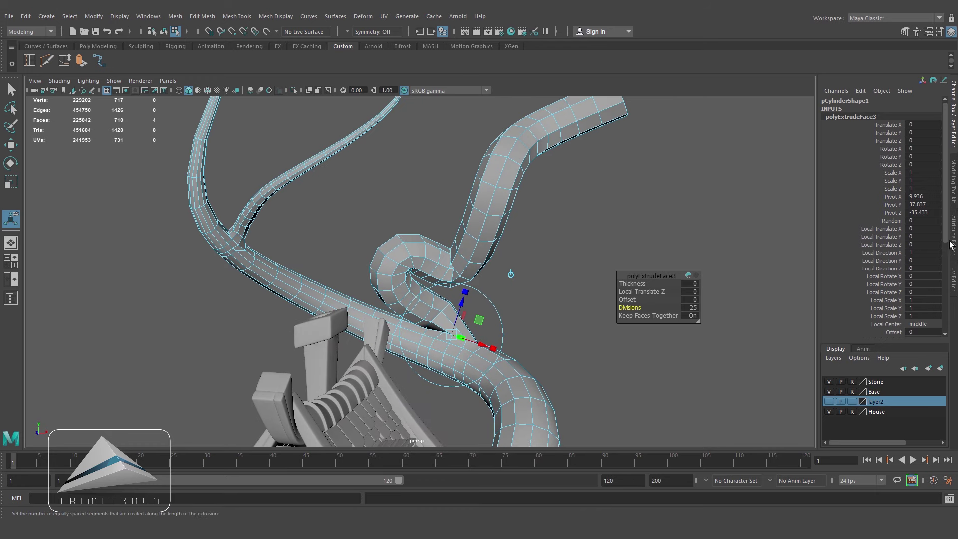
Step: Lower the new branch extrusion's taper so it narrows toward its tip
scroll(938, 240, "down", 5)
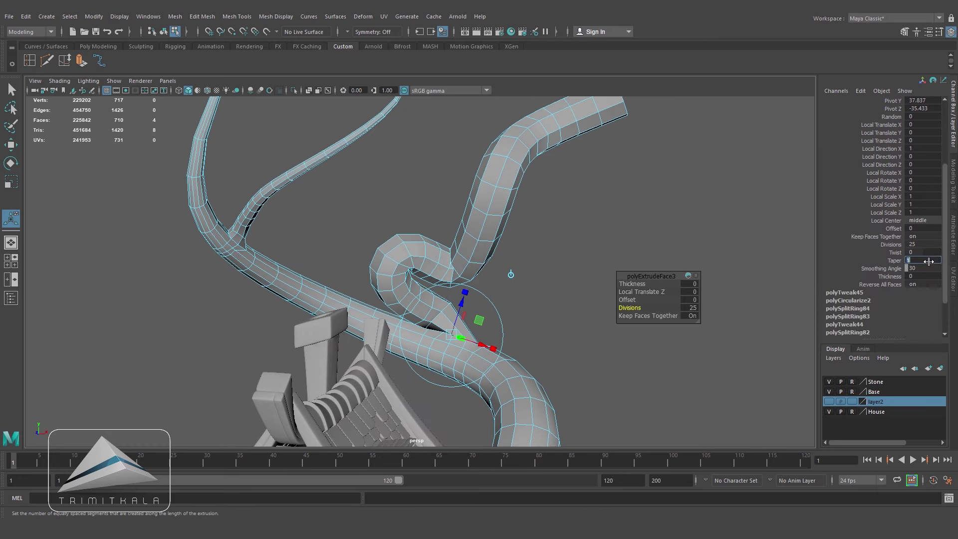
right_click_drag(655, 170, 590, 186, "alt")
left_click(604, 193)
left_click_drag(518, 252, 469, 312, "alt")
middle_click_drag(469, 312, 482, 322, "alt")
left_click_drag(483, 322, 504, 312, "alt")
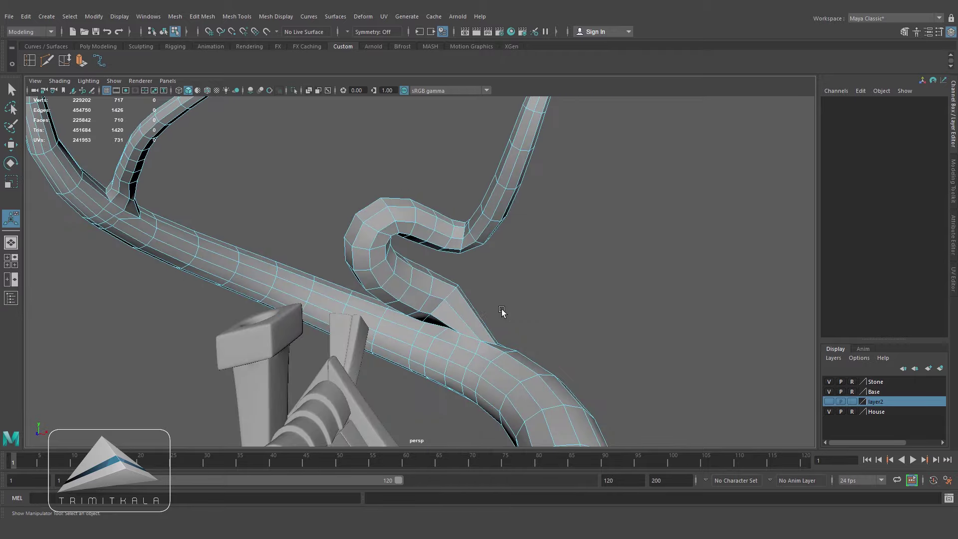
Step: Inspect the new branch around its base and select its guide curve
right_click_drag(503, 312, 633, 205, "alt")
left_click_drag(633, 205, 569, 233, "alt")
right_click_drag(502, 246, 504, 197)
left_click(508, 242)
left_click_drag(508, 242, 504, 268, "alt")
right_click_drag(507, 203, 517, 245)
left_click_drag(516, 248, 468, 235, "alt")
middle_click_drag(468, 235, 484, 327, "alt")
right_click_drag(471, 222, 534, 204)
left_click(514, 212)
key("w")
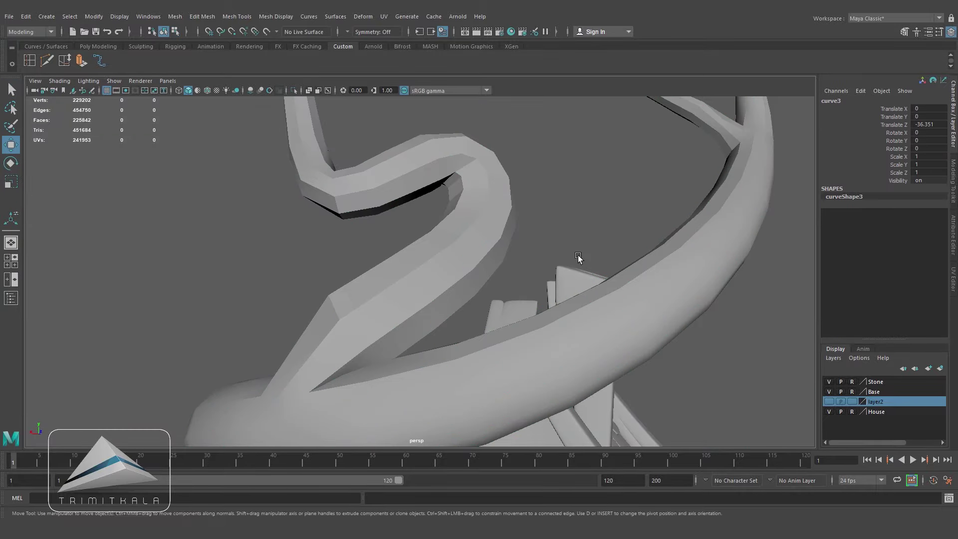
key("f")
Step: Slide the first edge ring of the new branch along its base section near the trunk
mouse_move(417, 381)
left_mouse_down("alt")
mouse_move(526, 343)
mouse_move(492, 390)
mouse_move(422, 366)
left_mouse_up("alt")
left_click_drag(543, 330, 260, 324, "alt")
left_click(525, 308)
scroll(438, 324, "up", 8)
left_click(545, 344)
left_click_drag(546, 345, 354, 325, "alt")
right_click_drag(355, 325, 355, 306)
left_click(324, 330)
left_click_drag(417, 343, 388, 347, "alt")
left_click(367, 295, "shift")
left_click(65, 60)
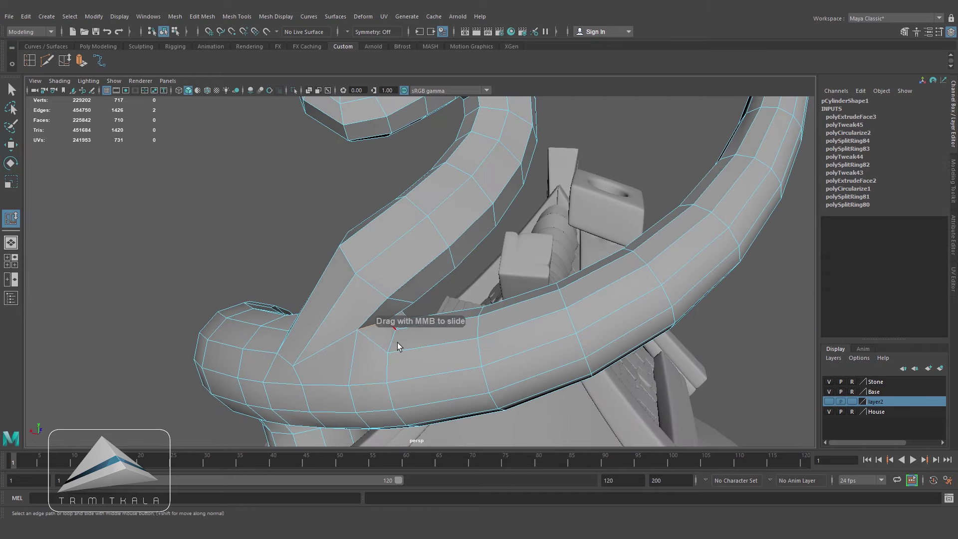
left_click_drag(409, 352, 407, 330, "alt")
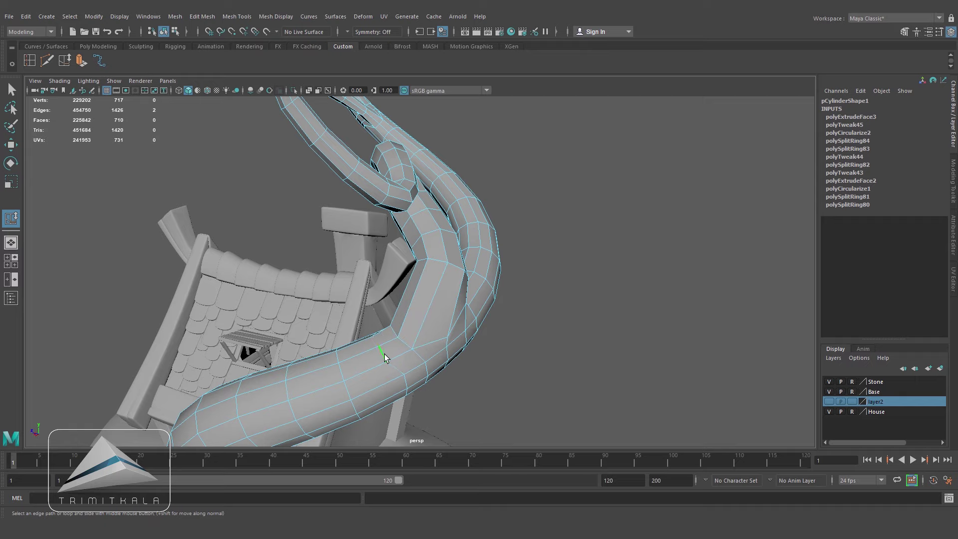
left_click_drag(405, 360, 439, 293, "alt")
left_click(423, 291)
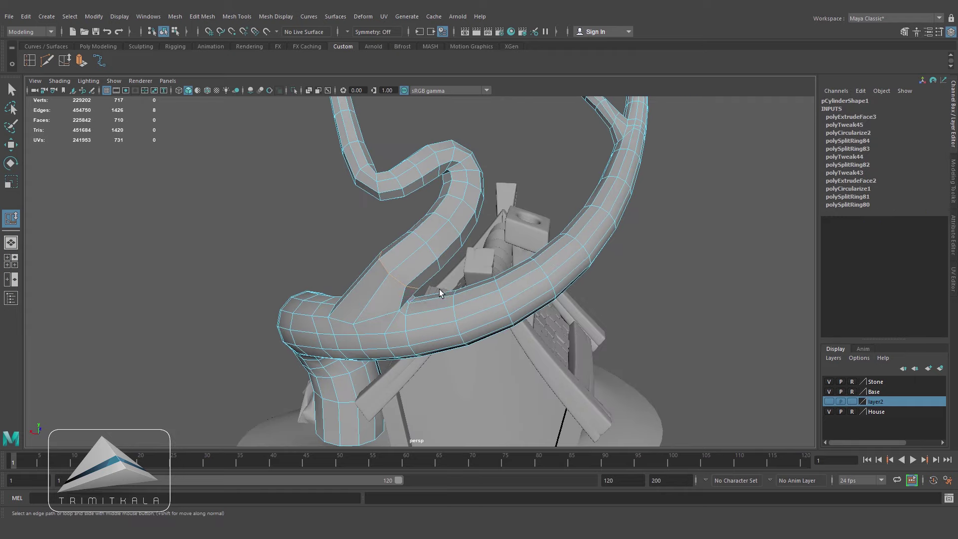
Step: Insert edge loops around the base section of the new branch, undoing a badly placed one
left_click(343, 302)
left_click_drag(447, 297, 405, 268, "alt")
key("ctrl+z")
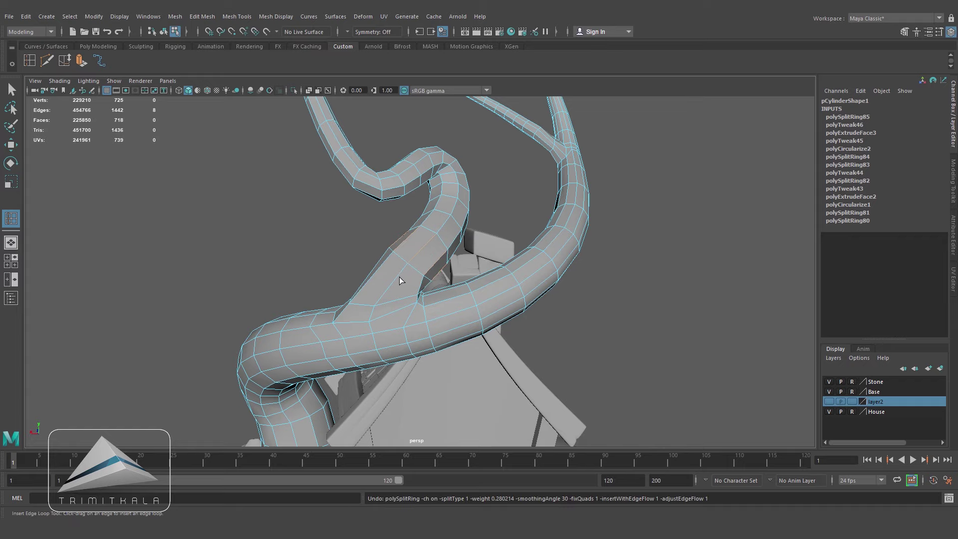
left_click(412, 287)
mouse_move(411, 287)
left_mouse_down("alt")
mouse_move(429, 279)
mouse_move(413, 289)
left_mouse_up("alt")
Step: Delete the edge loop that causes the sharp elbow near the new branch's base
key("w")
right_click_drag(421, 289, 486, 295, "shift")
key("r")
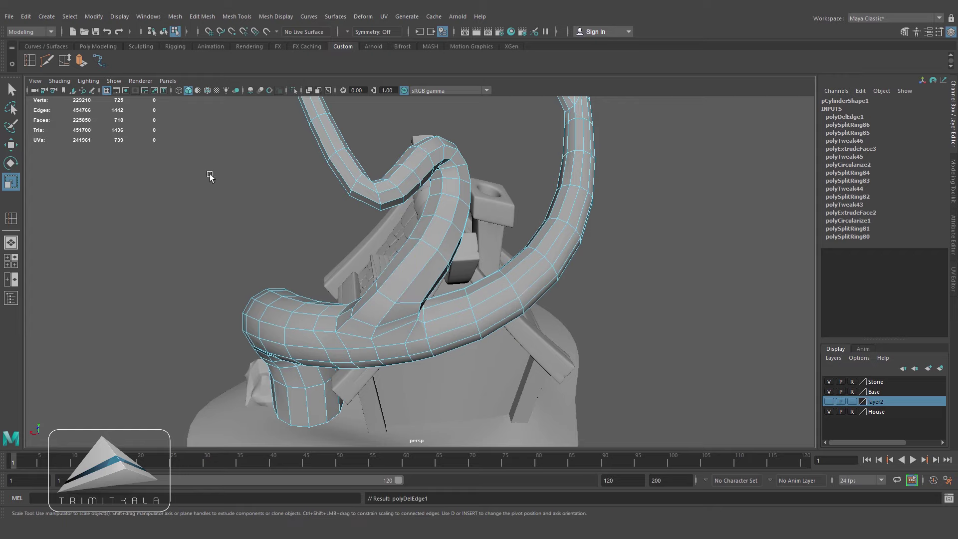
Step: Insert another edge loop across the new branch's lower section and return to object mode
left_click(30, 60)
left_click(419, 278)
left_click_drag(594, 284, 531, 311, "alt")
right_click_drag(509, 255, 156, 279)
left_click(564, 226)
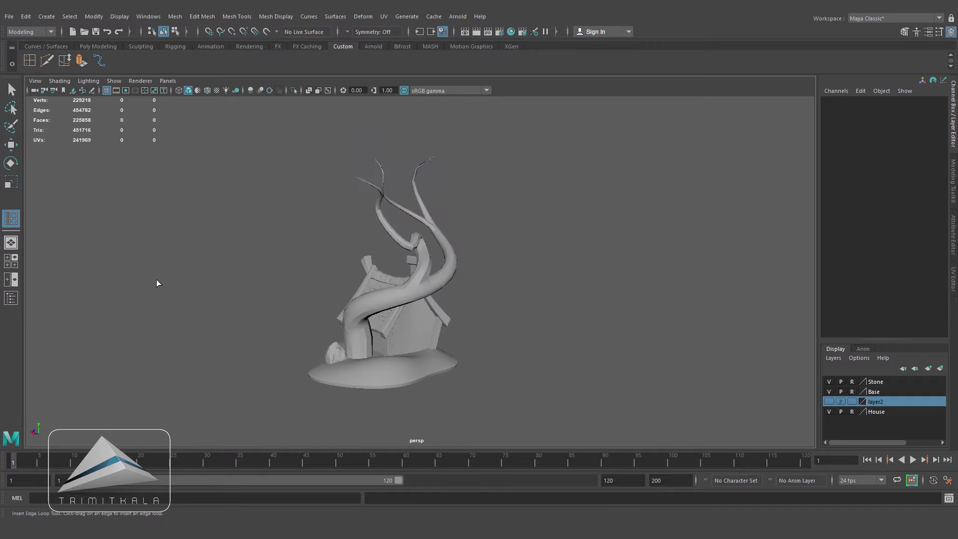
Step: Draw an S-shaped EP curve in the side view, rising beside the upper trunk, and display its control vertices
left_click_drag(393, 312, 415, 285, "alt")
left_click_drag(502, 284, 569, 304, "alt")
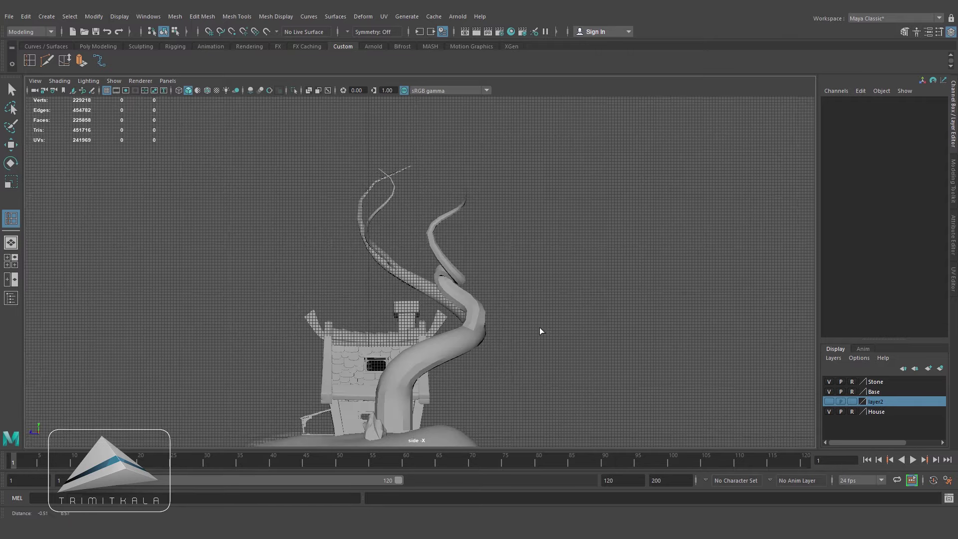
scroll(552, 327, "up", 3)
scroll(561, 311, "up", 1)
scroll(561, 311, "up", 1)
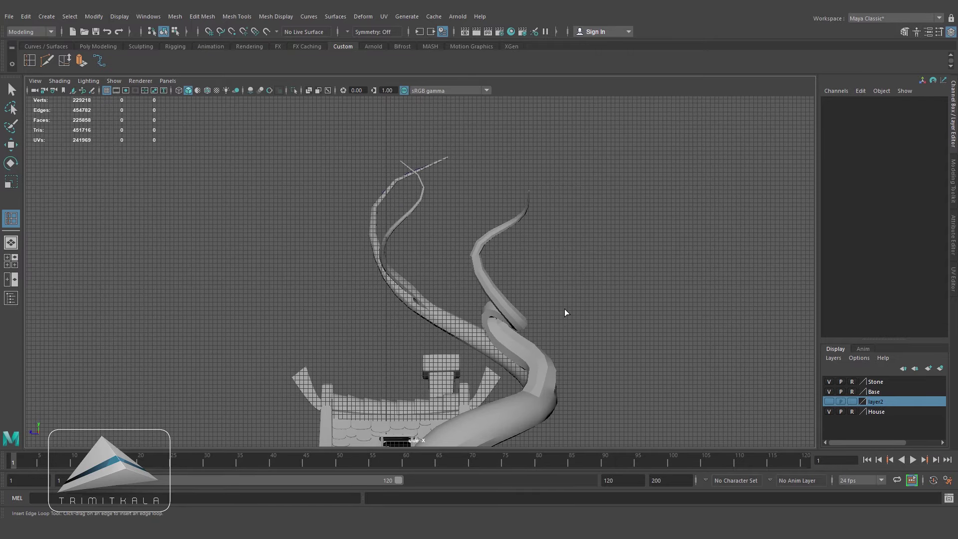
key("g")
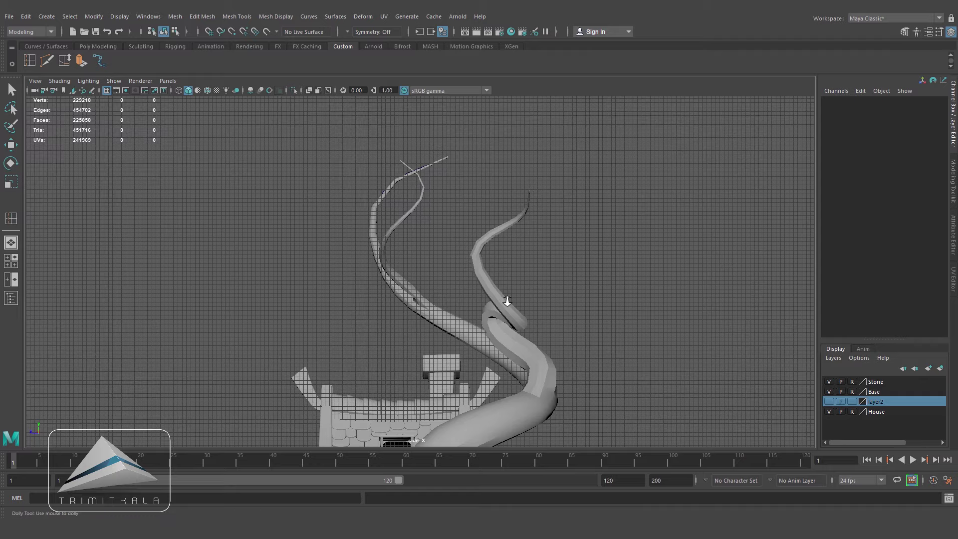
middle_click_drag(462, 295, 476, 333, "alt")
scroll(462, 284, "up", 3)
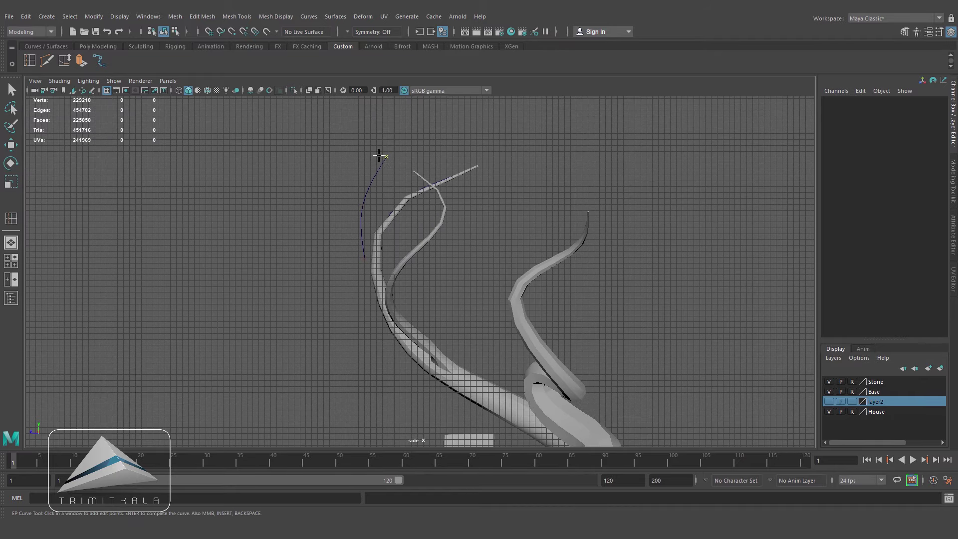
key("Return")
right_click_drag(385, 149, 325, 150)
middle_click_drag(393, 159, 398, 186, "alt")
scroll(397, 186, "up", 1)
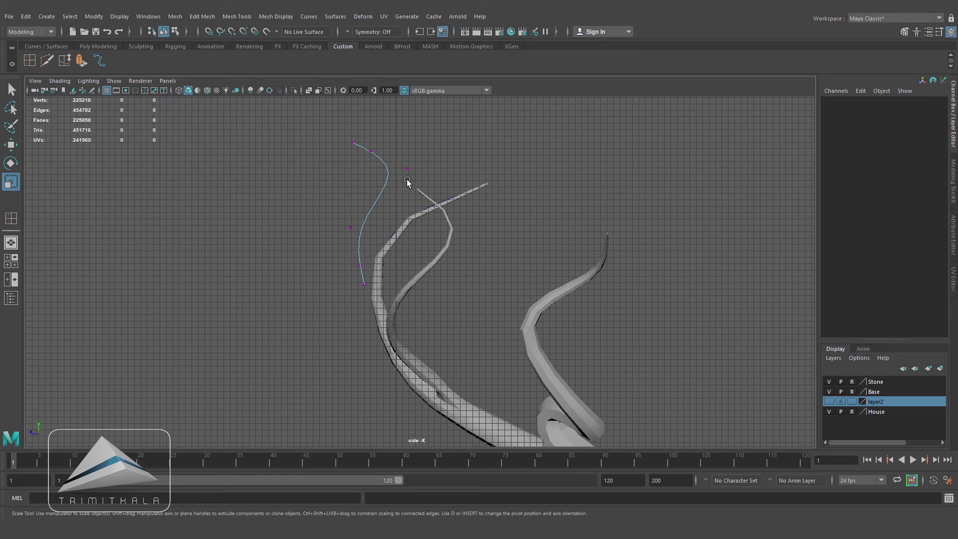
Step: Reshape the new curve in the side view by moving its upper and lower control vertices into a tighter S-bend
key("w")
left_click(407, 170)
left_click_drag(381, 165, 339, 138)
middle_click_drag(316, 149, 323, 170, "alt")
scroll(323, 170, "down", 1)
left_click_drag(367, 172, 367, 191)
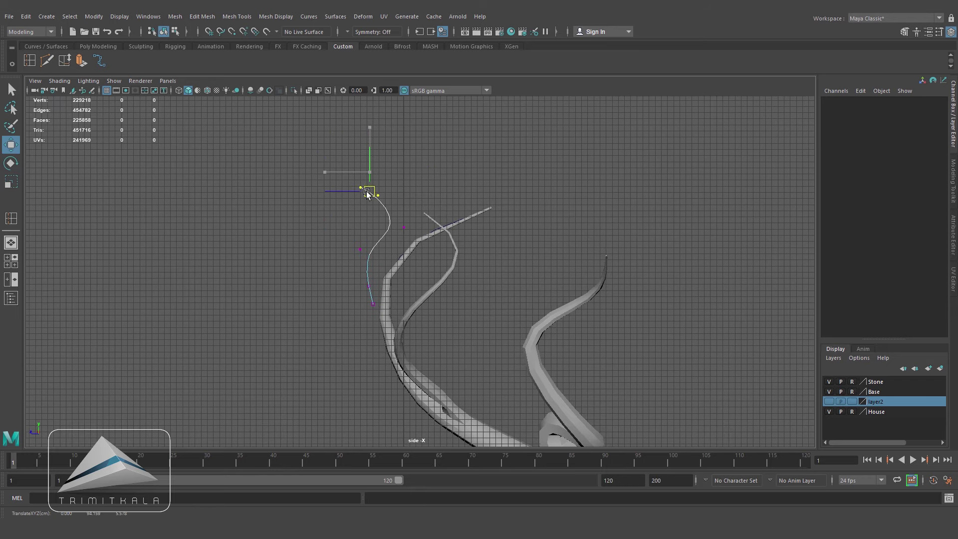
middle_click_drag(368, 285, 367, 308)
scroll(516, 323, "down", 2)
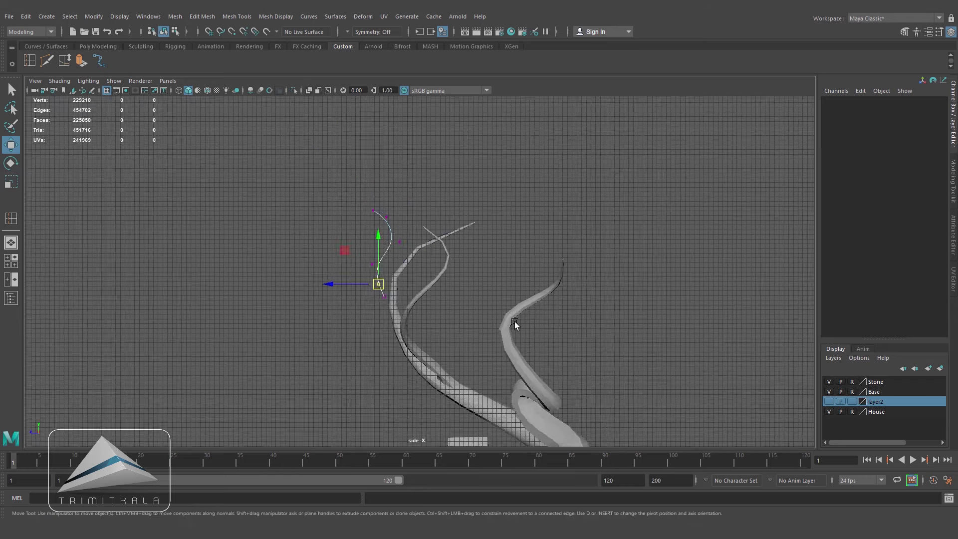
Step: Return the curve to object mode, center its pivot, and move it in the front view onto the trunk curving up on the chimney side
key("space")
left_click_drag(438, 304, 470, 291, "alt")
scroll(470, 290, "up", 3)
key("space")
scroll(490, 290, "up", 3)
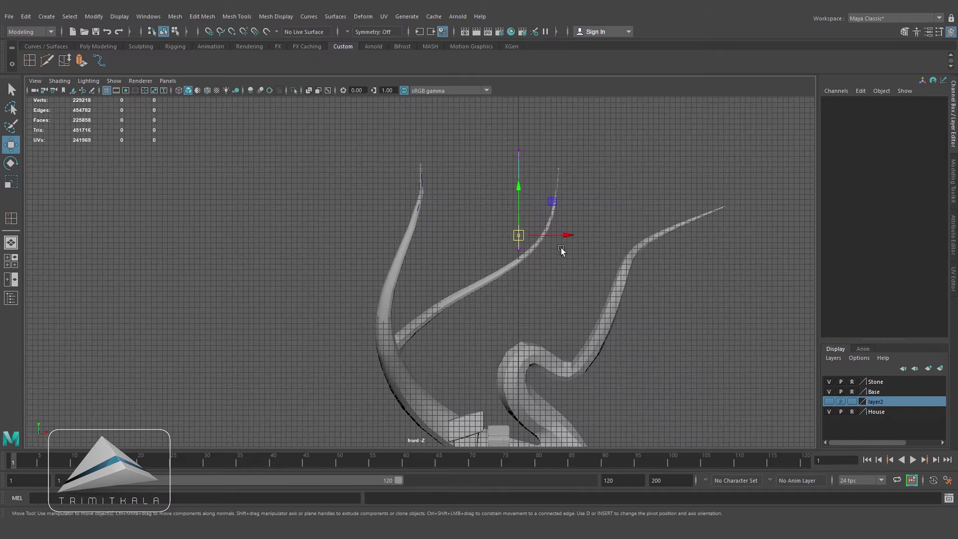
scroll(514, 255, "down", 1)
right_click_drag(528, 186, 594, 143)
scroll(524, 244, "down", 2)
left_click(93, 16)
left_click(115, 90)
scroll(549, 210, "up", 1)
left_click_drag(562, 205, 452, 205)
Step: Move the curve's control vertices sideways in the front view so it leaves the trunk, bends back across it and rises beyond
scroll(223, 297, "down", 2)
scroll(533, 245, "up", 6)
middle_click_drag(533, 245, 543, 300, "alt")
right_click_drag(403, 256, 346, 256)
scroll(437, 254, "up", 2)
middle_click_drag(436, 254, 439, 270, "alt")
left_click_drag(440, 269, 454, 235, "alt")
scroll(426, 244, "up", 1)
left_click_drag(429, 192, 386, 262)
left_click_drag(454, 226, 462, 227)
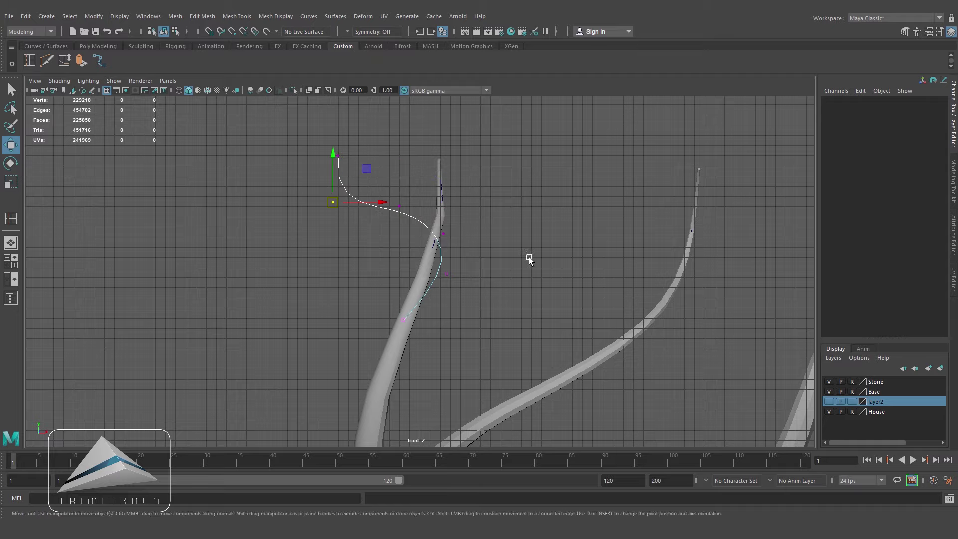
Step: Insert edge loops around the upper trunk at the curve's base and select the faces between them beside the curve
scroll(529, 257, "down", 3)
key("space")
left_click_drag(564, 334, 541, 334)
left_click(485, 340)
scroll(540, 334, "up", 3)
left_click_drag(336, 266, 208, 337, "alt")
scroll(359, 347, "up", 3)
key("y")
left_click(366, 332)
right_click_drag(144, 278, 141, 305)
left_click(122, 288)
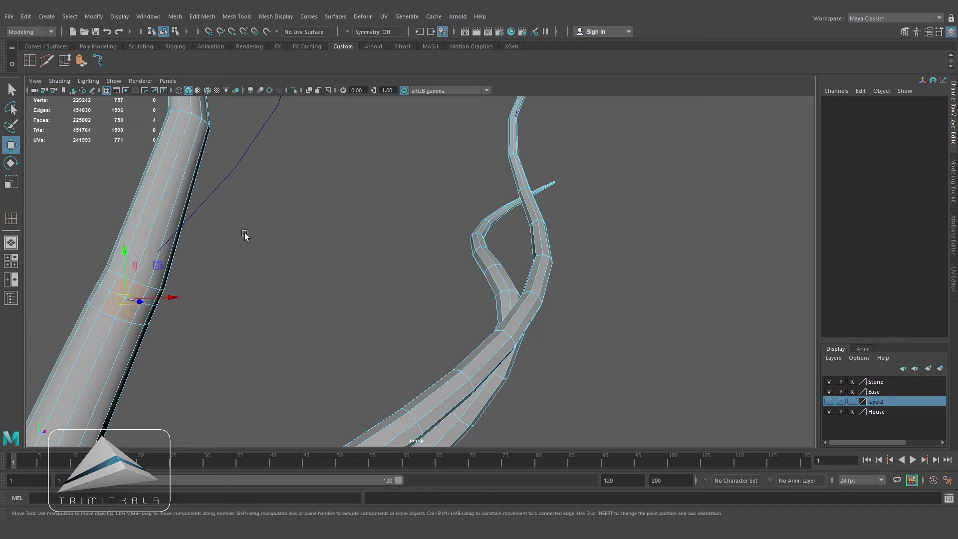
key("ctrl+e")
left_click_drag(167, 165, 398, 332, "alt")
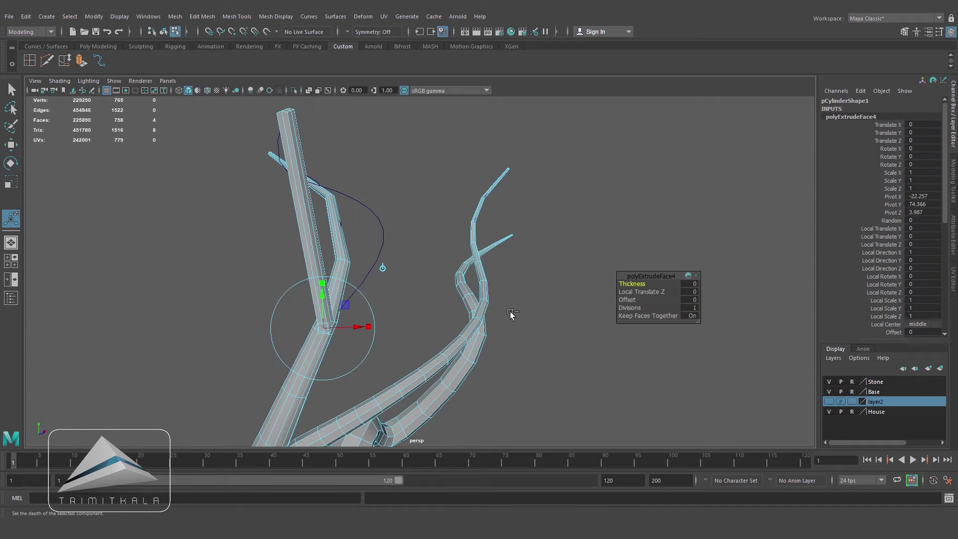
key("ctrl+z")
key("ctrl+z")
Step: Circularize the selected trunk faces at the base of the curve
middle_click_drag(376, 316, 403, 272, "alt")
right_click_drag(403, 272, 446, 304, "alt")
left_click(204, 16)
left_click(212, 73)
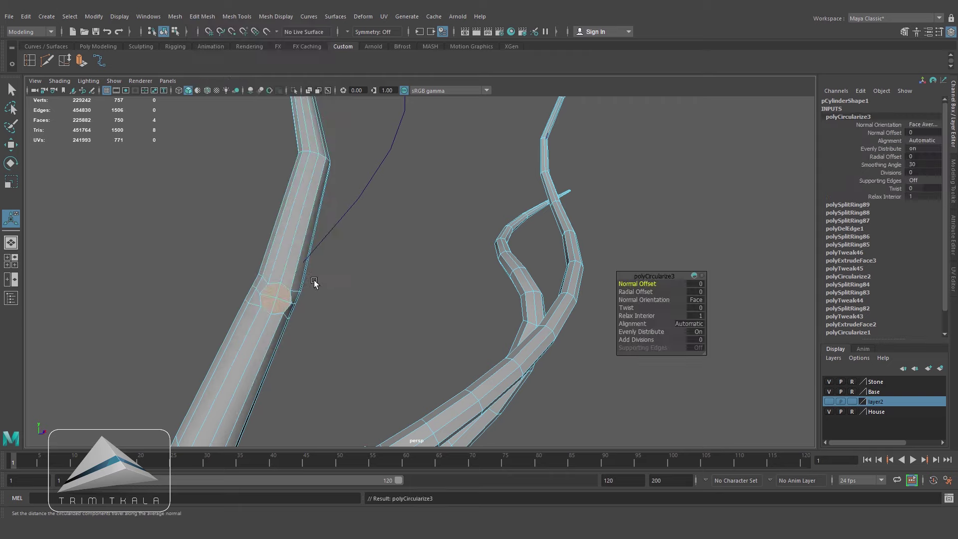
left_click_drag(314, 277, 294, 273, "alt")
Step: Extrude the circularized faces along the curve with 11 divisions and a taper of 0.2
key("q")
right_click_drag(264, 220, 280, 195)
left_click(341, 196, "shift")
key("F8")
left_click(81, 60)
left_click_drag(632, 308, 733, 311)
right_click_drag(494, 279, 424, 252, "alt")
middle_click_drag(425, 252, 419, 331, "alt")
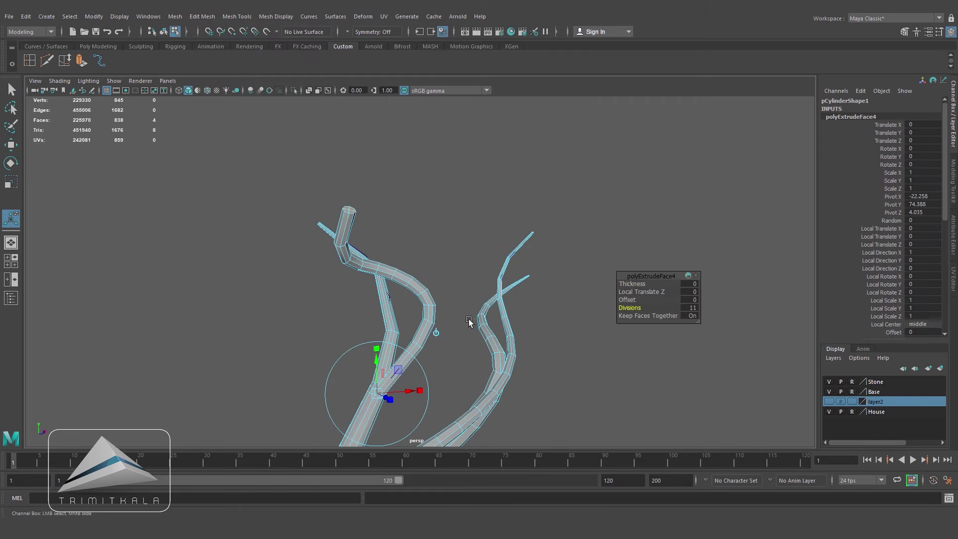
scroll(926, 291, "down", 5)
type("0.2")
key("Return")
Step: Slide the edge loop at the joint where the new branch leaves the upper trunk
left_click_drag(424, 320, 522, 323, "alt")
right_click_drag(424, 299, 524, 299, "alt")
left_click(260, 234)
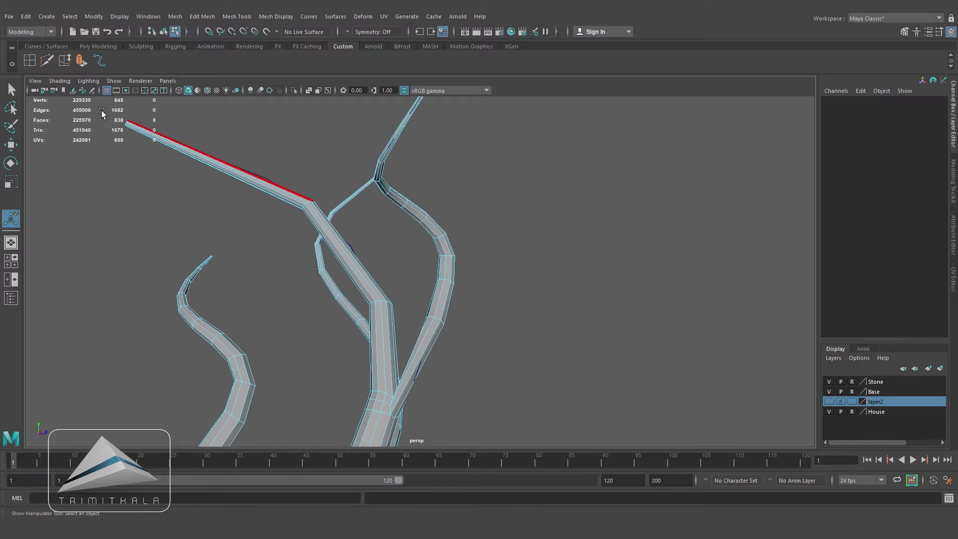
left_click_drag(279, 205, 359, 225, "alt")
middle_click_drag(399, 349, 399, 209, "alt")
left_click_drag(410, 314, 445, 291)
right_click_drag(445, 291, 526, 239, "alt")
key("q")
left_click(447, 276)
left_click(445, 296, "shift")
left_click_drag(445, 295, 299, 209, "alt")
left_click(407, 315)
left_click_drag(408, 310, 356, 282, "alt")
right_click_drag(354, 281, 367, 244, "alt")
left_click_drag(367, 244, 441, 260, "alt")
double_click(441, 259)
middle_click_drag(454, 258, 465, 251)
Step: Slide the neighbouring edges around the fork to even out the spacing between the trunk and the new branch
left_click_drag(465, 251, 397, 209, "alt")
right_click_drag(387, 227, 345, 239, "alt")
left_click_drag(345, 239, 344, 197, "alt")
right_click_drag(344, 196, 393, 288, "alt")
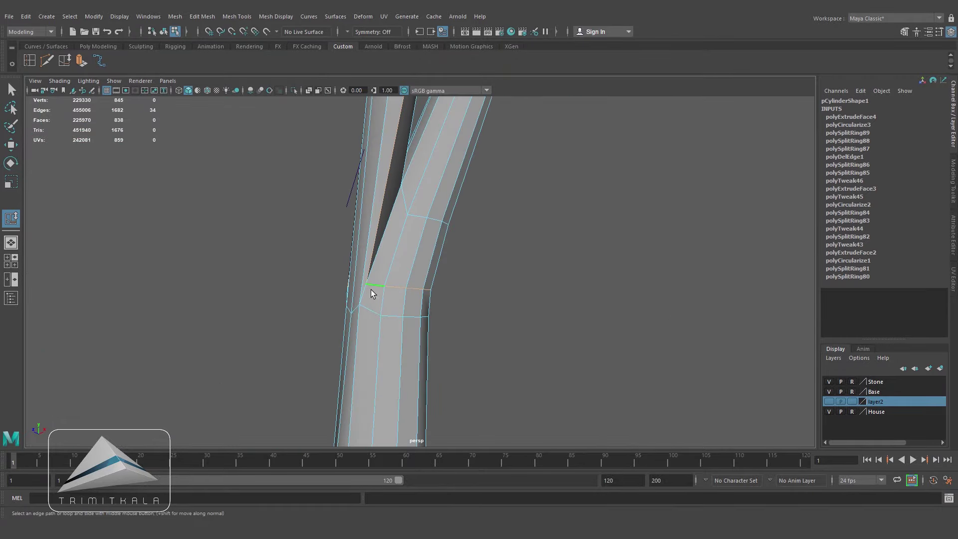
left_click(371, 290)
left_click_drag(370, 289, 437, 352, "alt")
left_click_drag(415, 316, 381, 250, "alt")
right_click_drag(380, 250, 334, 250)
left_click_drag(333, 250, 402, 247, "alt")
left_click_drag(402, 247, 452, 225, "alt")
mouse_move(452, 224)
right_mouse_down()
mouse_move(488, 207)
mouse_move(444, 215)
right_mouse_up()
Step: Insert an edge loop across the new branch's lowest segment and return to object mode
left_click(30, 61)
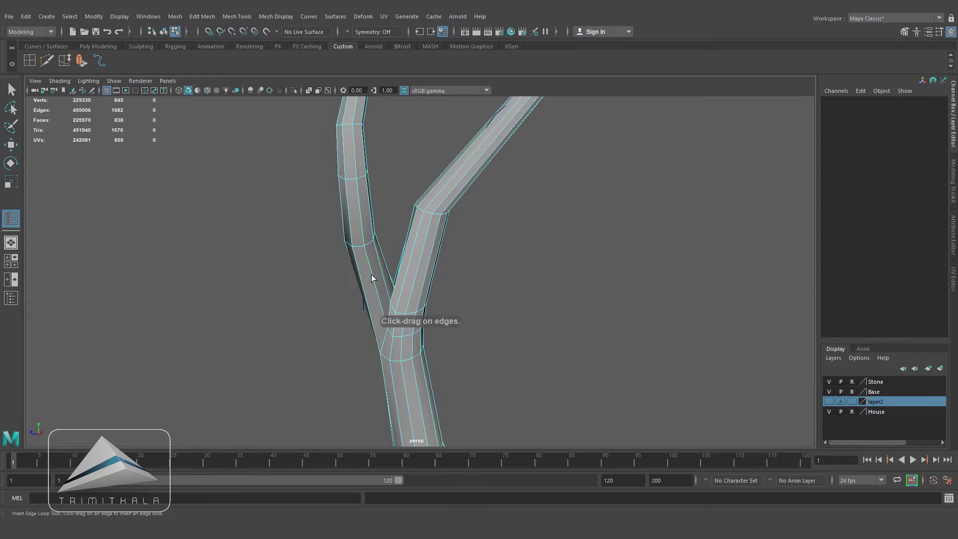
left_click(374, 282)
left_click_drag(421, 334, 530, 244, "alt")
key("w")
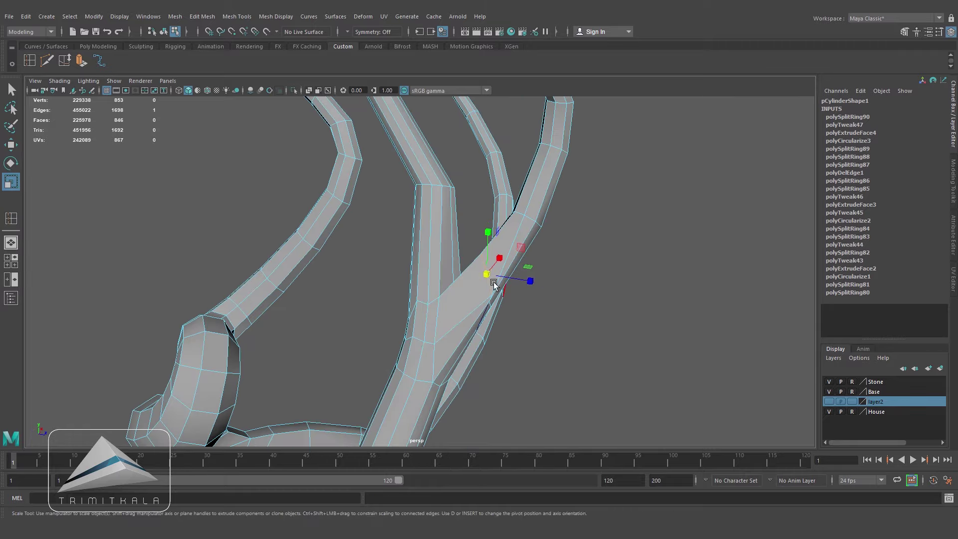
left_click_drag(494, 283, 360, 325, "alt")
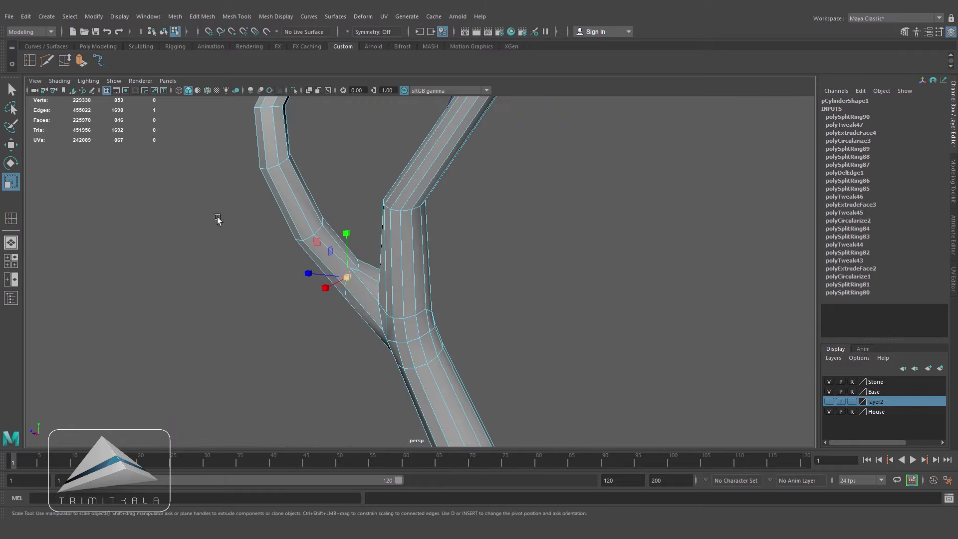
left_click(452, 321)
scroll(568, 359, "down", 5)
left_click_drag(451, 321, 475, 214, "alt")
right_click_drag(474, 214, 525, 196)
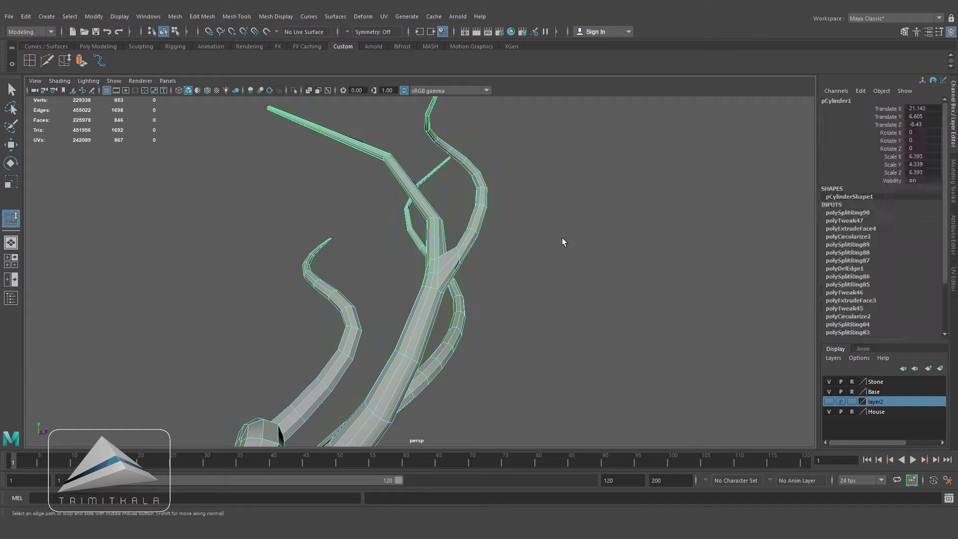
Step: Delete the tree mesh's construction history and deselect it
left_click(525, 197)
left_click_drag(525, 197, 480, 254, "alt")
left_click(454, 215)
left_click(25, 16)
mouse_move(90, 133)
left_click(193, 142)
left_click(574, 279)
Step: Draw an EP curve in the left view, sweeping from the trunk above the chimney outward over the roof and upward
mouse_move(574, 279)
right_mouse_down("alt")
mouse_move(549, 323)
mouse_move(568, 283)
right_mouse_up("alt")
left_click_drag(567, 283, 474, 246, "alt")
scroll(553, 267, "down", 5)
left_click_drag(494, 179, 488, 238, "alt")
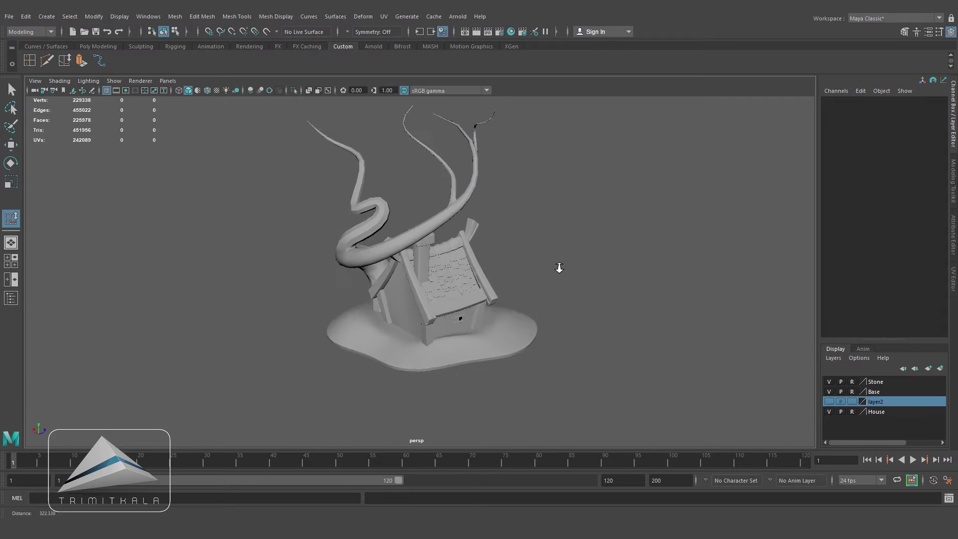
scroll(534, 271, "up", 3)
key("space")
left_click_drag(530, 271, 489, 254)
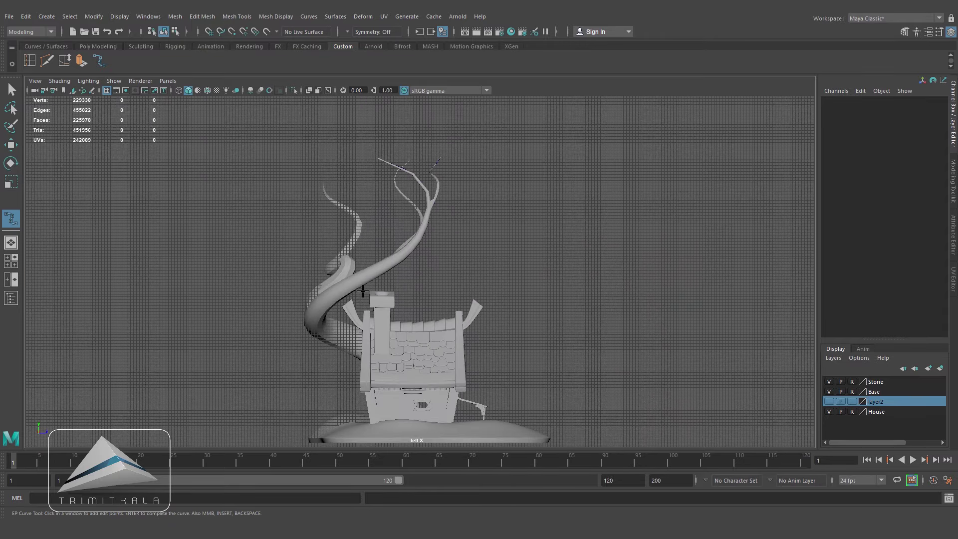
scroll(434, 258, "up", 3)
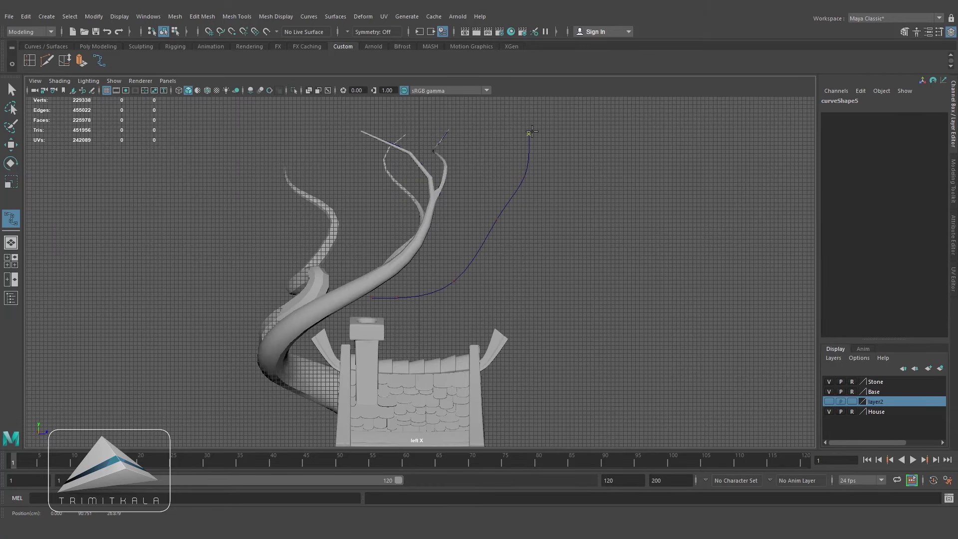
key("Return")
Step: Center the new curve's pivot and move it to the trunk above the chimney, at about X -22.65, Y -2.37, Z -6.81
left_click_drag(526, 223, 350, 224)
key("w")
left_click(93, 16)
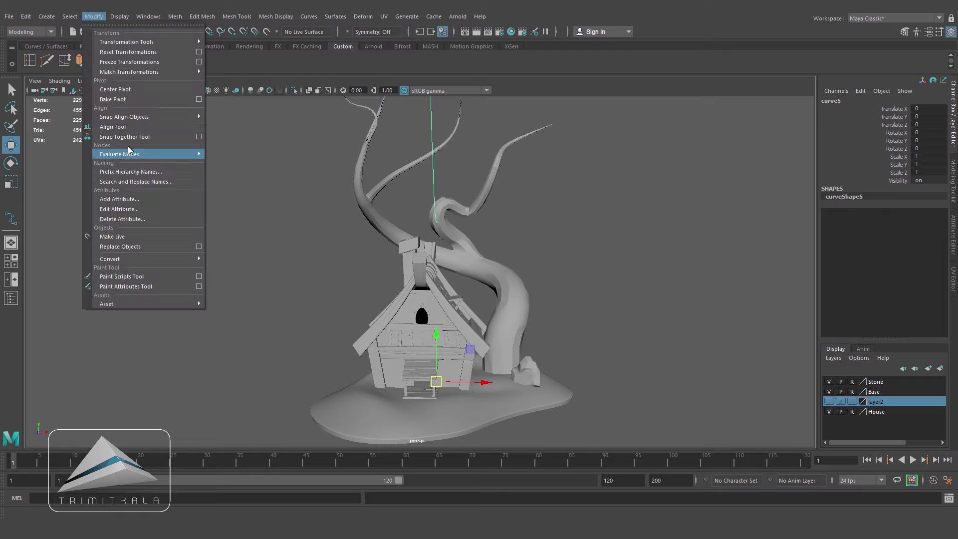
left_click(125, 91)
left_click_drag(478, 160, 400, 167)
left_click_drag(401, 174, 495, 200, "alt")
key("space")
left_click_drag(494, 200, 525, 200)
left_click(526, 201)
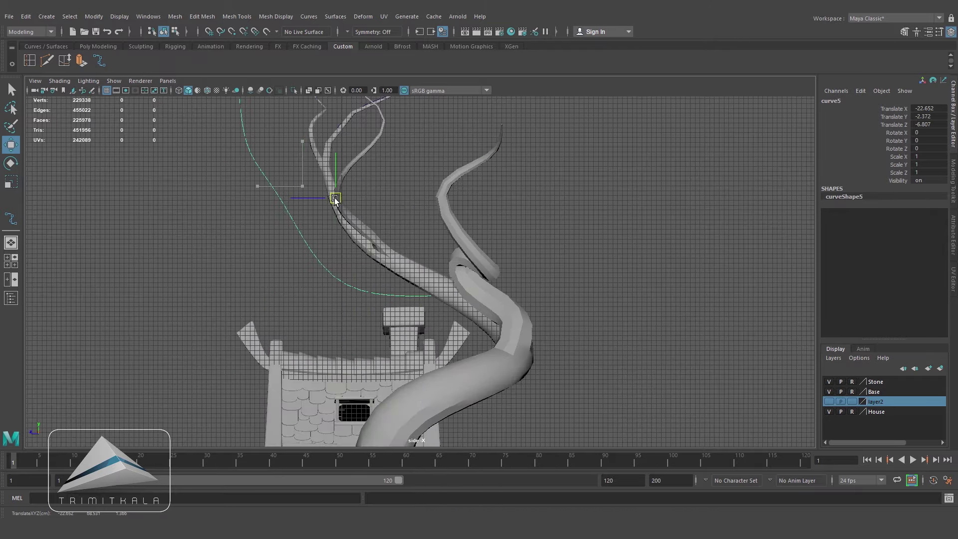
key("space")
left_click_drag(516, 316, 519, 282)
left_click_drag(573, 238, 511, 235, "alt")
key("space")
left_click_drag(511, 236, 539, 240)
key("space")
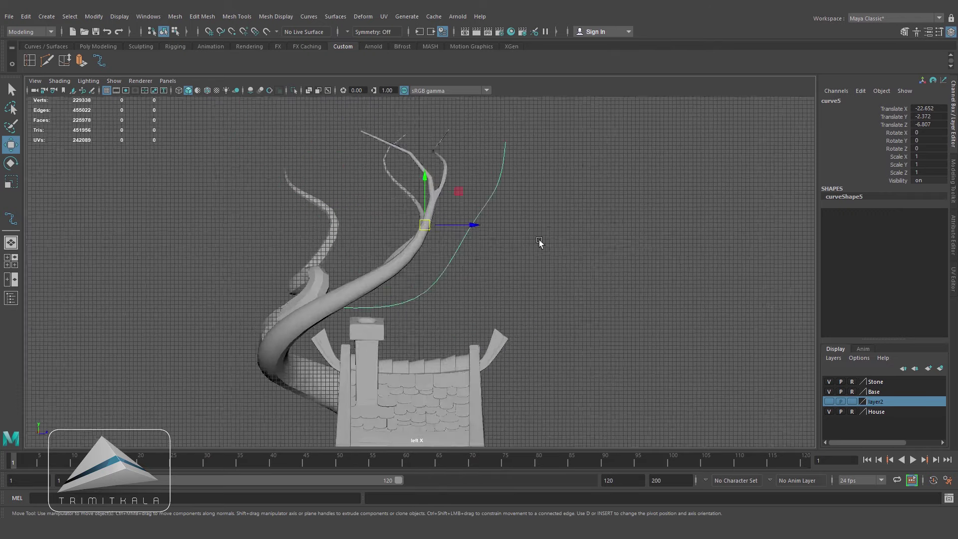
Step: Move the curve's control vertices in the left view to give its middle section a stronger S-bend
scroll(539, 239, "down", 1)
right_click_drag(426, 259, 399, 259)
left_click_drag(510, 160, 462, 232)
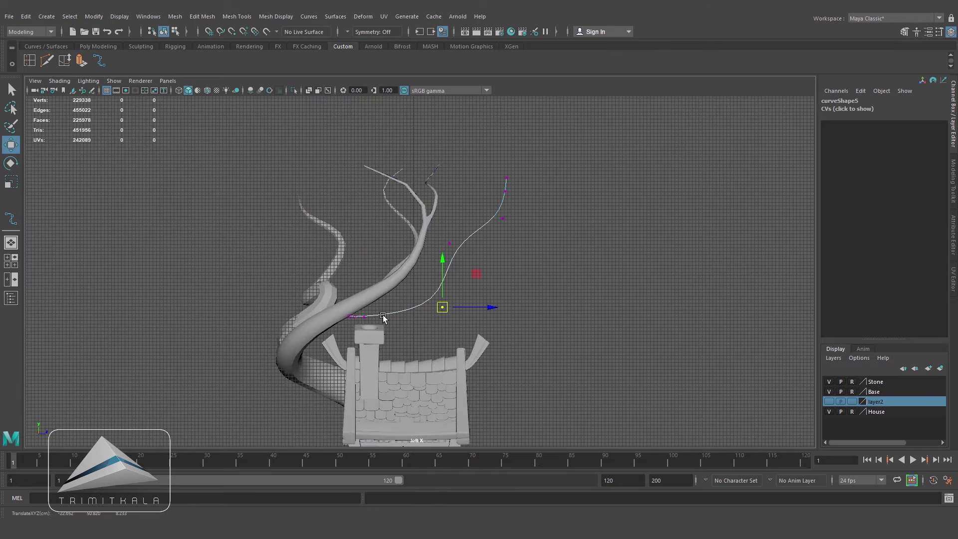
left_click_drag(383, 334, 387, 334)
Step: Shift the curve's control vertices sideways in the front view so it swings outward from the trunk and rises clear of the branches
key("space")
left_click_drag(390, 325, 446, 324)
key("space")
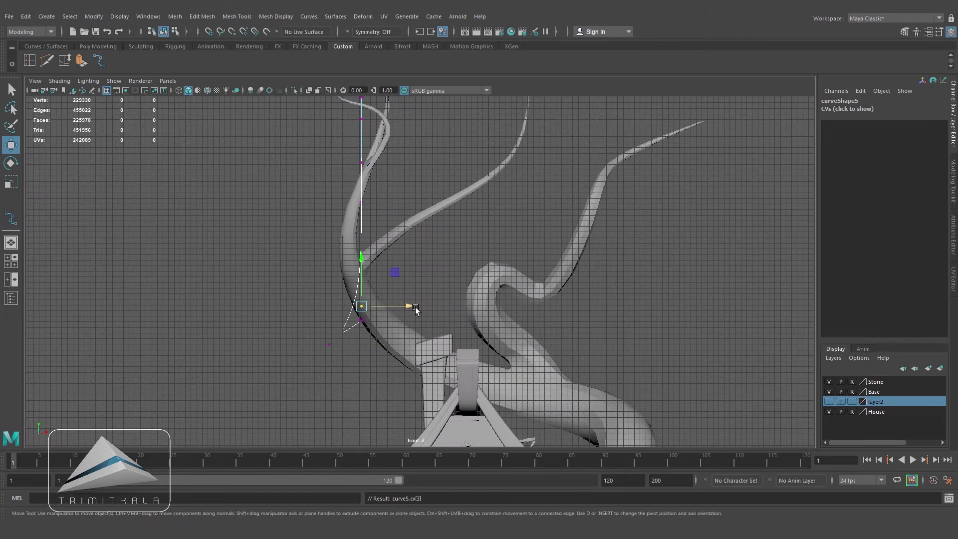
scroll(358, 210, "down", 5)
scroll(475, 277, "up", 4)
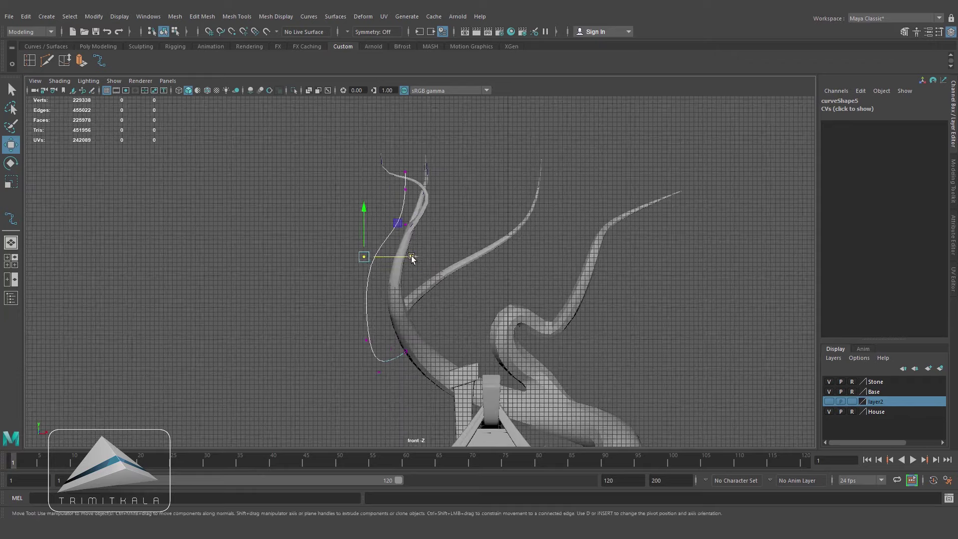
scroll(428, 214, "down", 2)
middle_click_drag(602, 413, 627, 310, "alt")
key("space")
left_click_drag(626, 310, 628, 291)
left_click_drag(627, 291, 502, 302, "alt")
left_click_drag(444, 319, 498, 320, "alt")
scroll(499, 321, "up", 1)
middle_click_drag(387, 283, 403, 319, "alt")
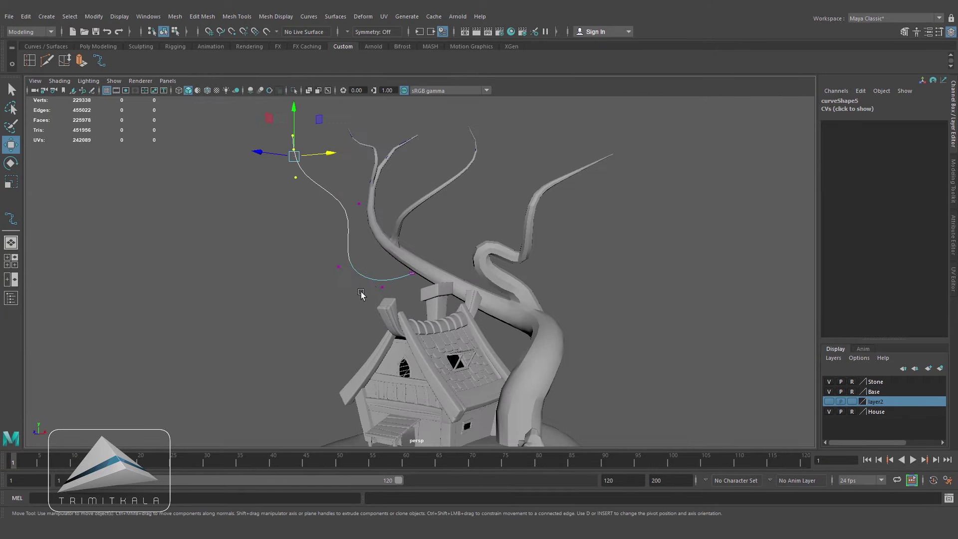
left_click(331, 266)
key("space")
left_click_drag(388, 284, 463, 284)
key("space")
Step: Insert an edge loop around the trunk above the chimney, near the base of the new curve
left_click_drag(404, 334, 519, 274)
scroll(487, 232, "down", 5)
middle_click_drag(520, 274, 500, 233, "alt")
scroll(500, 233, "up", 5)
left_click(500, 233)
left_click_drag(439, 275, 444, 273, "alt")
right_click_drag(344, 216, 398, 248, "shift")
left_click(417, 259)
left_click_drag(416, 259, 450, 209, "alt")
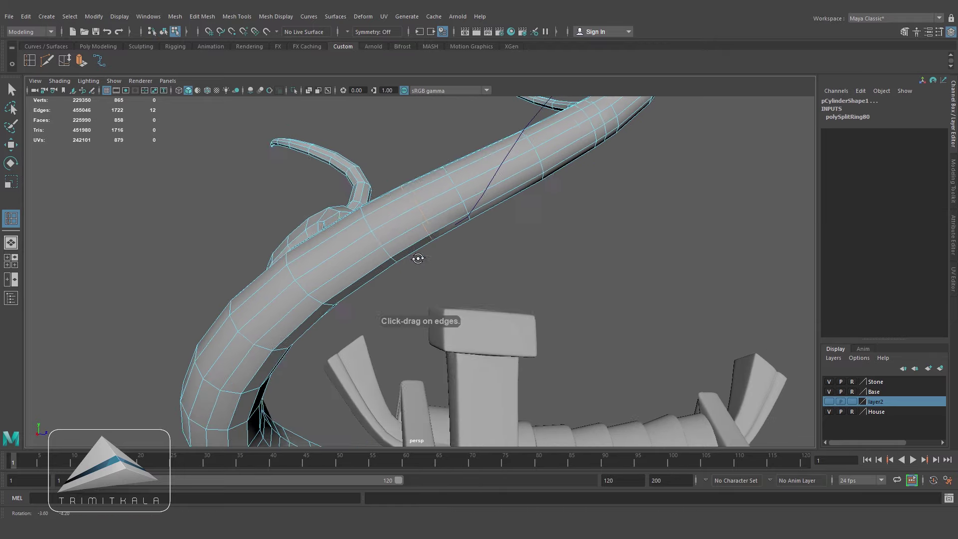
Step: Insert another edge loop around the trunk near the curve's base and circularize the four faces there
left_click(449, 209)
left_click_drag(465, 270, 460, 224, "alt")
key("w")
left_click(395, 195)
right_click_drag(378, 180, 378, 213)
left_click_drag(396, 194, 489, 233)
left_click(202, 17)
left_click(235, 101)
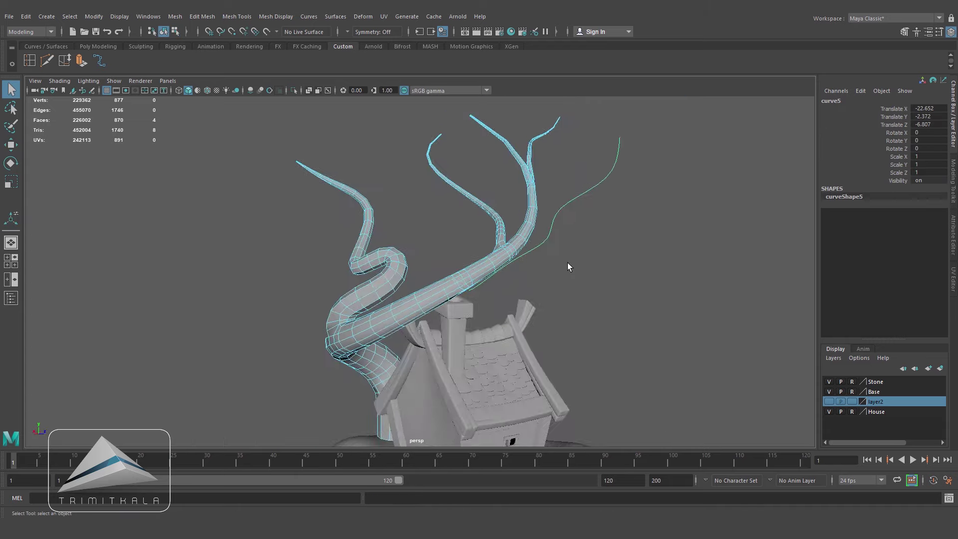
Step: Extrude the circularized faces along the curve with 19 divisions, tapering the new branch toward its tip
left_click_drag(568, 263, 588, 273, "alt")
left_click(81, 61)
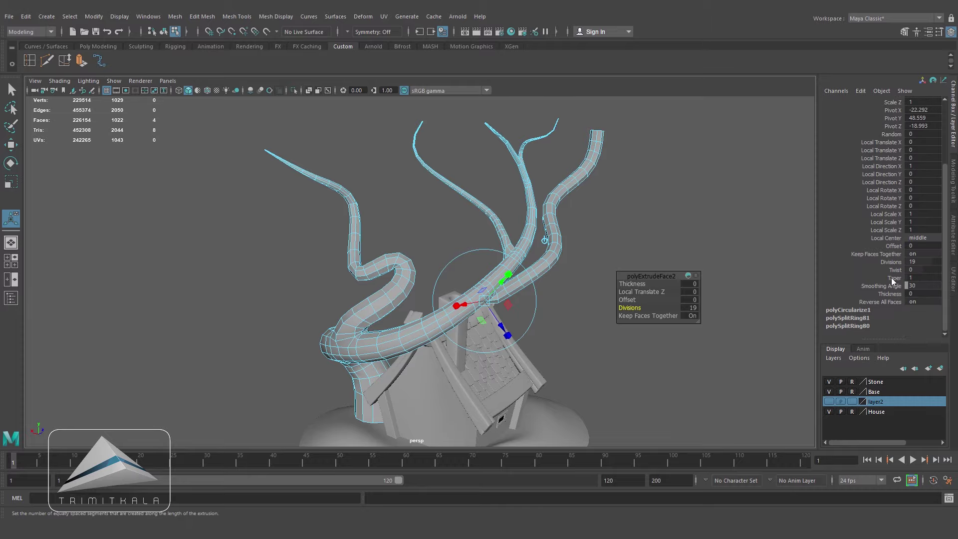
left_click(637, 304)
Step: Inspect the new branch's joint up close, return to object mode and select the branch's guide curve
scroll(636, 304, "up", 3)
left_click_drag(636, 303, 439, 360, "alt")
scroll(713, 370, "up", 5)
left_click(419, 403)
key("f")
scroll(439, 411, "down", 3)
left_click_drag(439, 411, 607, 267, "alt")
key("q")
key("F8")
left_click_drag(574, 121, 672, 316)
left_click(92, 16)
left_click(391, 170)
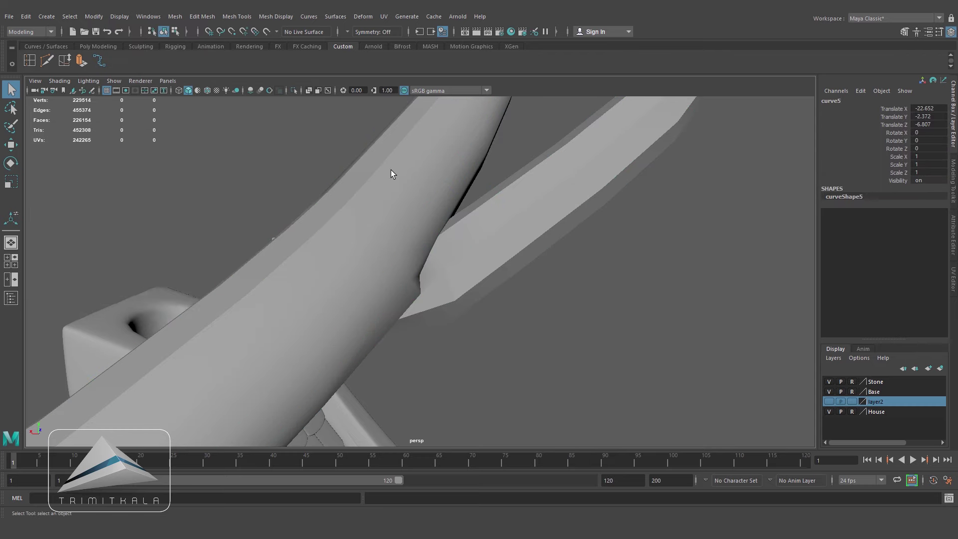
Step: Move the guide curve to about X -24.04, Y -1.83, Z -5.94 to reposition the new branch against the trunk
scroll(391, 170, "down", 5)
left_click(433, 216, "shift")
left_click(490, 266)
key("4")
left_click(439, 215)
left_click(459, 169)
key("5")
left_click_drag(519, 204, 499, 270, "alt")
left_click_drag(525, 155, 526, 169)
left_click_drag(486, 261, 541, 259, "alt")
left_click_drag(408, 168, 417, 168)
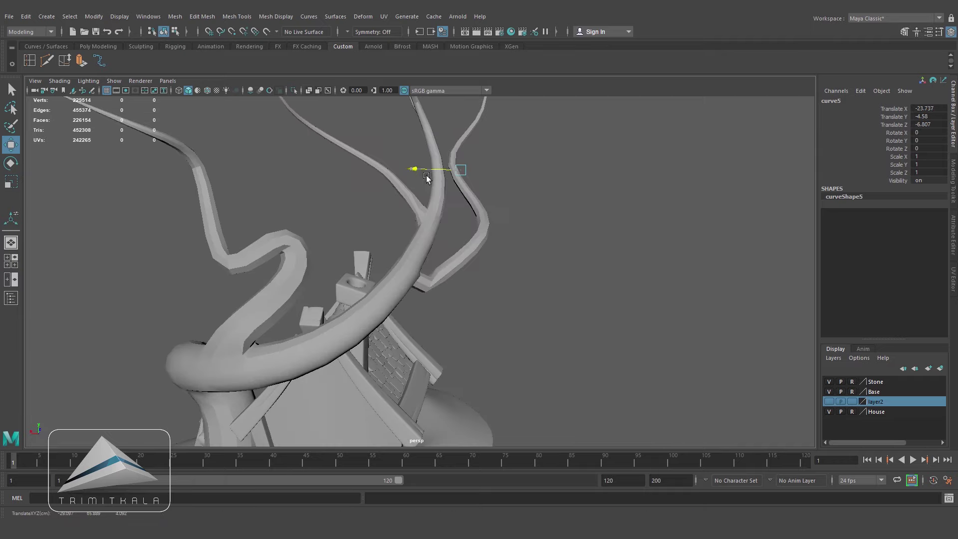
left_click_drag(487, 206, 575, 269, "alt")
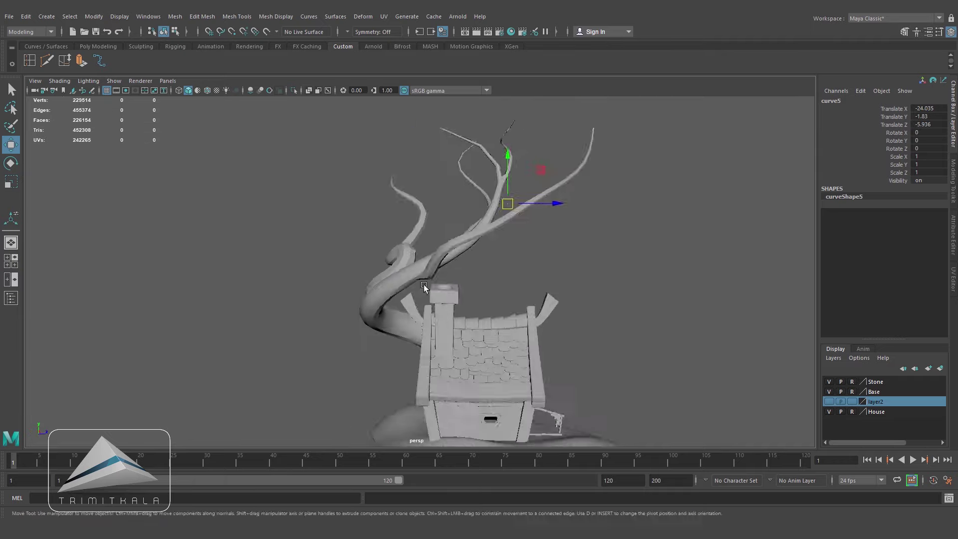
Step: Select the tree mesh and delete its construction history
left_click(502, 212)
right_click_drag(504, 235, 559, 246, "alt")
left_click(26, 16)
mouse_move(85, 132)
left_click(197, 144)
Step: Adjust the edges and vertices around the joint where the new branch leaves the trunk
left_click_drag(360, 210, 444, 208, "alt")
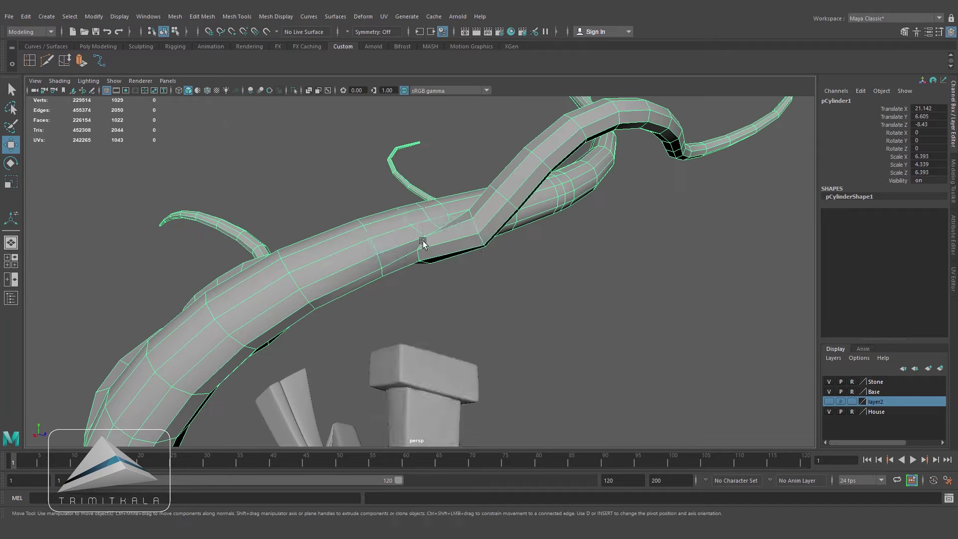
right_click_drag(445, 207, 445, 174)
left_click(399, 225)
right_click_drag(399, 224, 419, 242, "alt")
mouse_move(419, 242)
left_mouse_down("alt")
mouse_move(461, 174)
mouse_move(616, 207)
mouse_move(528, 222)
mouse_move(384, 188)
mouse_move(555, 208)
mouse_move(519, 208)
mouse_move(526, 265)
mouse_move(612, 251)
mouse_move(603, 205)
mouse_move(514, 215)
mouse_move(529, 260)
mouse_move(391, 242)
mouse_move(434, 254)
mouse_move(475, 287)
left_mouse_up("alt")
left_click(459, 193, "shift")
key("4")
key("5")
right_click_drag(474, 287, 428, 254)
left_click(478, 277)
left_click(491, 301)
key("w")
Step: Insert an edge loop around the new branch near its base, then return to object mode and clear the selection
left_click_drag(474, 316, 549, 238, "alt")
right_click_drag(537, 254, 456, 270, "alt")
left_click_drag(467, 277, 392, 229, "alt")
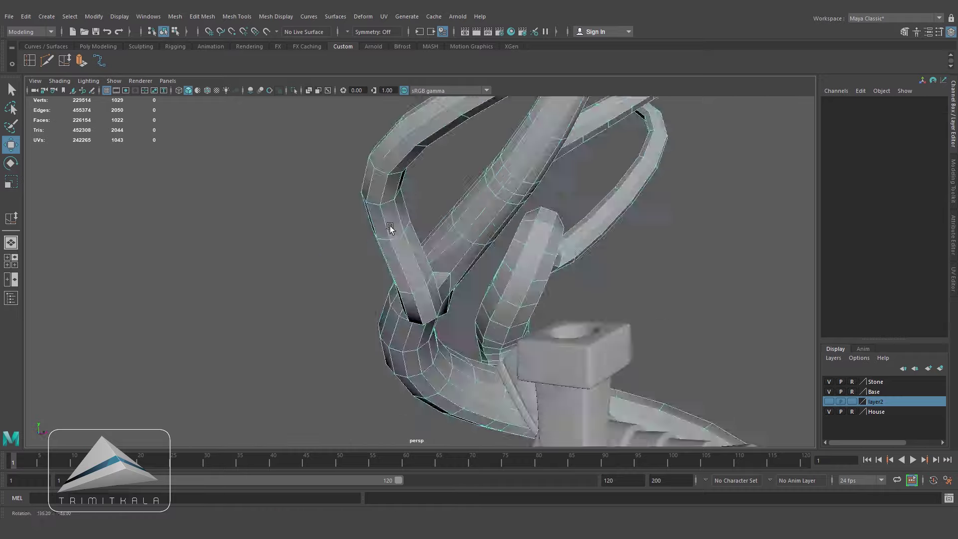
right_click_drag(391, 229, 449, 235, "alt")
left_click(29, 61)
left_click_drag(464, 300, 529, 269, "alt")
left_click(379, 315)
right_click_drag(529, 269, 338, 277, "alt")
left_click(11, 149)
key("F8")
left_click(209, 224)
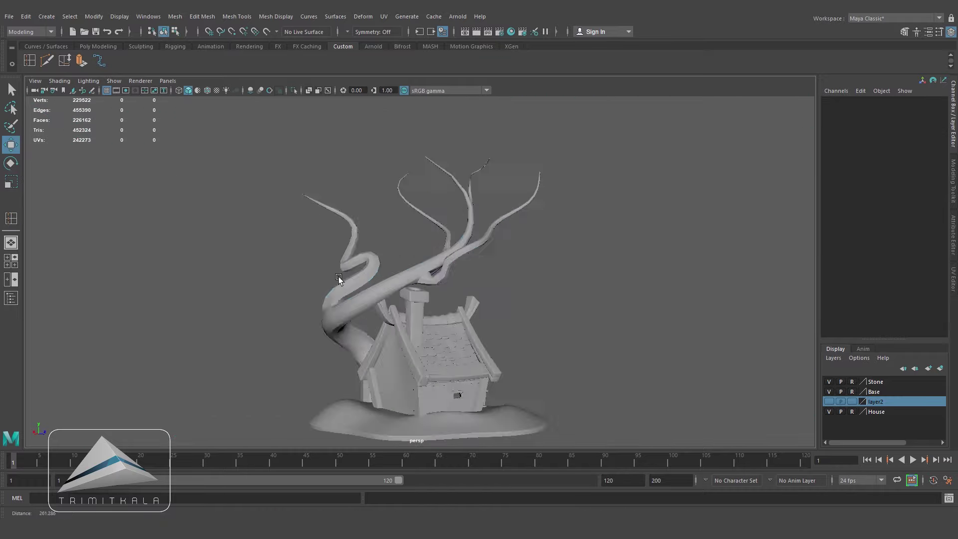
Step: Draw an S-shaped EP curve in the front view, rising from the bend of the outer branch
left_click_drag(339, 277, 543, 318, "alt")
middle_click_drag(543, 319, 508, 279, "alt")
right_click_drag(509, 280, 522, 295, "alt")
left_click_drag(521, 296, 449, 268, "alt")
middle_click_drag(449, 268, 414, 349, "alt")
right_click_drag(414, 349, 537, 319, "alt")
key("space")
left_click_drag(537, 319, 538, 344)
scroll(564, 304, "up", 3)
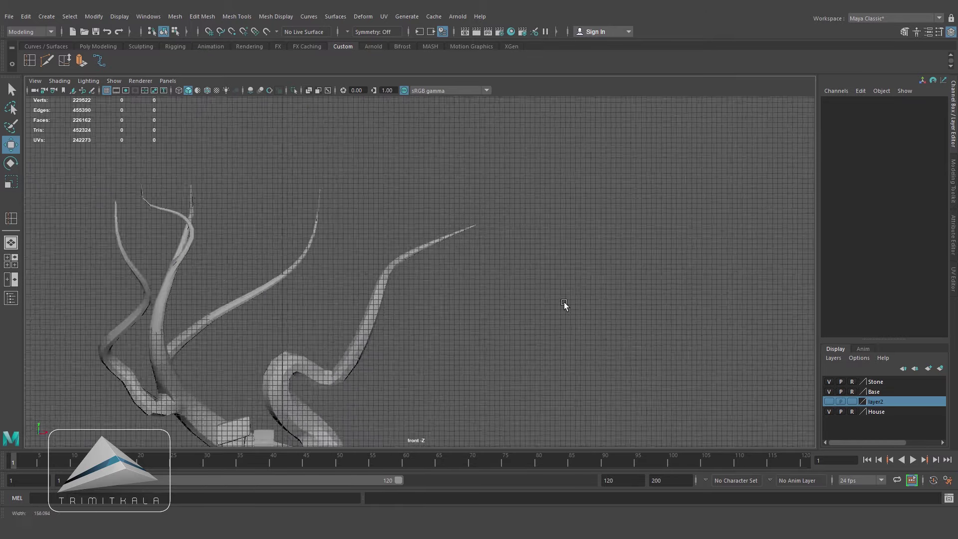
key("g")
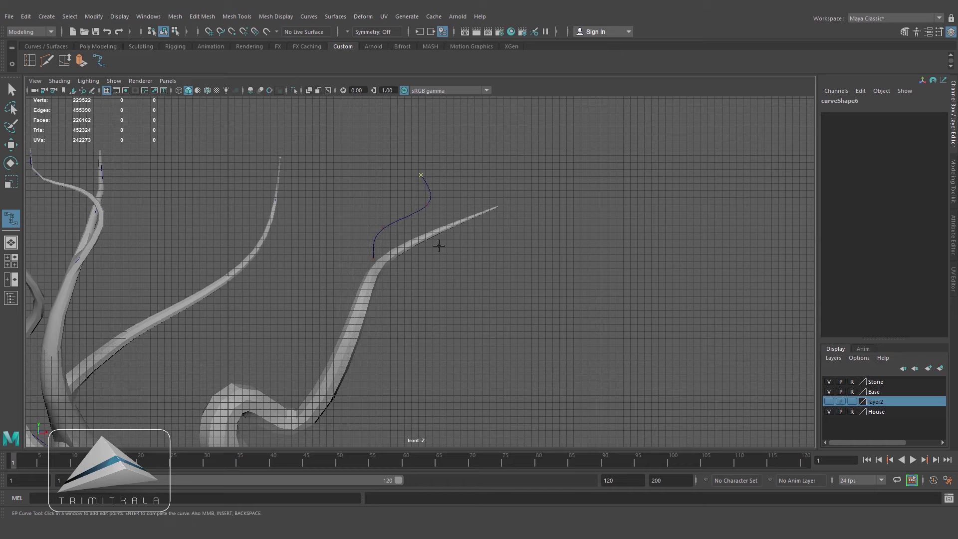
key("Return")
key("w")
Step: Center the S-shaped curve's pivot and move the curve onto the outer branch in the side view
key("space")
left_click_drag(439, 246, 519, 239)
right_click_drag(306, 126, 343, 117)
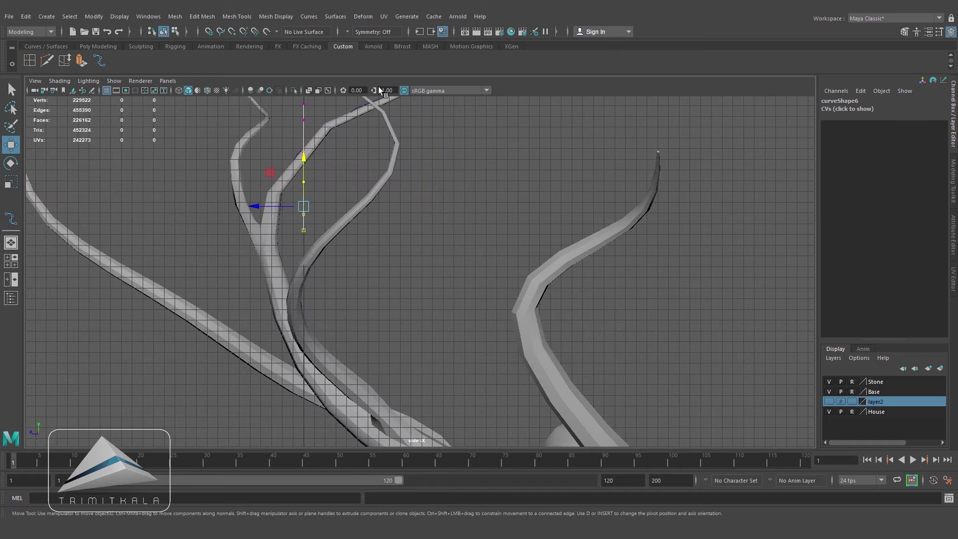
left_click(101, 17)
left_click(120, 90)
left_click_drag(526, 204, 545, 212)
key("space")
left_click_drag(551, 213, 554, 249)
key("space")
Step: Shift several of the curve's control vertices in the side view to bend its path, and return to object mode
right_click_drag(595, 187, 562, 185)
left_click(594, 181)
left_click_drag(555, 182, 577, 153)
left_click(594, 152)
middle_click_drag(576, 155, 570, 185, "alt")
left_click_drag(569, 122, 559, 142)
right_click_drag(610, 196, 666, 165)
left_click(642, 230)
Step: Insert two edge loops around the outer branch at the curve's base and circularize the four faces there
key("space")
key("space")
left_click_drag(585, 270, 481, 299, "alt")
middle_click_drag(380, 278, 466, 263, "alt")
scroll(466, 263, "up", 6)
left_click_drag(466, 263, 431, 245, "alt")
right_click_drag(431, 244, 474, 245, "shift")
left_click(504, 256)
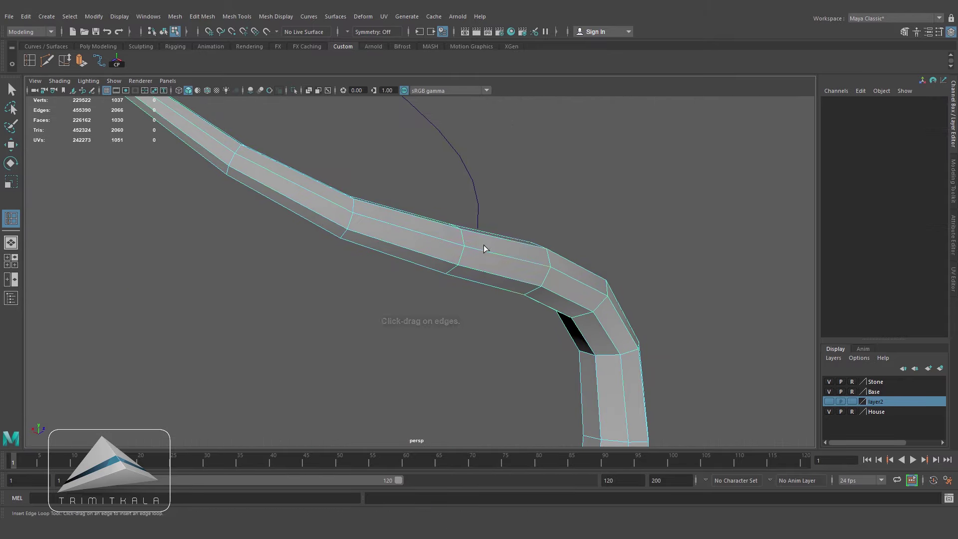
left_click(488, 252)
left_click_drag(490, 253, 210, 224, "alt")
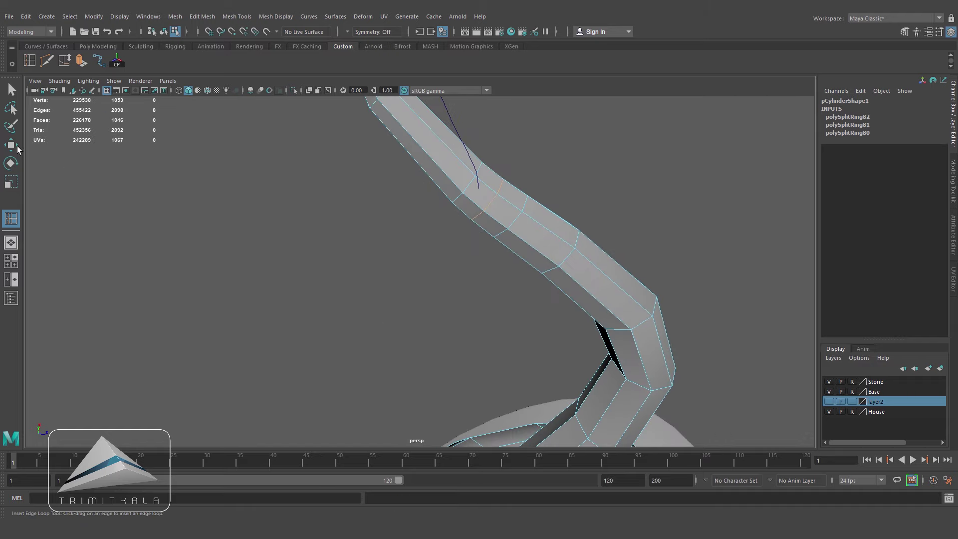
left_click(202, 16)
left_click(217, 73)
Step: Extrude the circularized faces along the S-shaped curve, adding divisions and taper, and return to object mode
left_click_drag(530, 198, 491, 253, "alt")
right_click_drag(490, 252, 541, 242)
key("q")
left_click_drag(418, 186, 390, 230)
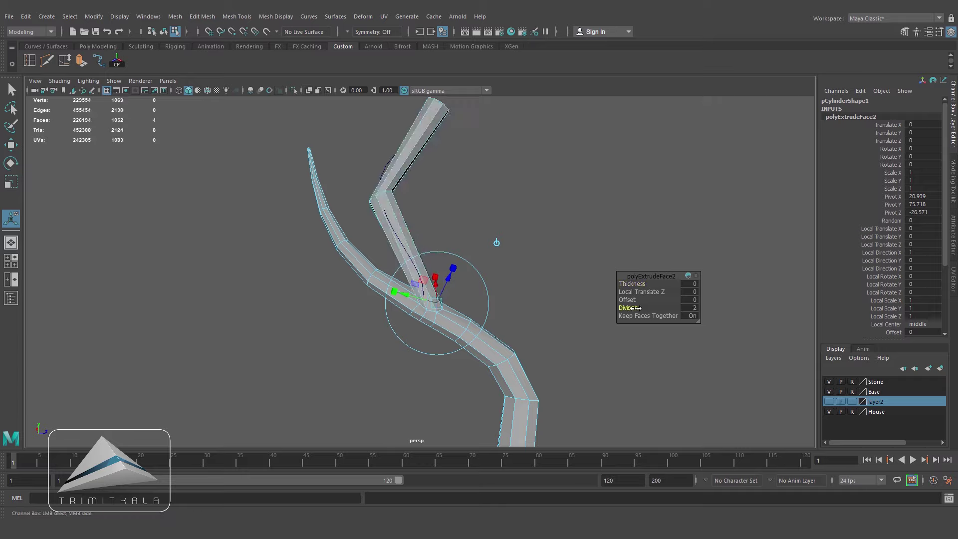
scroll(895, 282, "down", 4)
left_click(895, 280)
left_click(703, 294)
right_click_drag(702, 295, 487, 316, "alt")
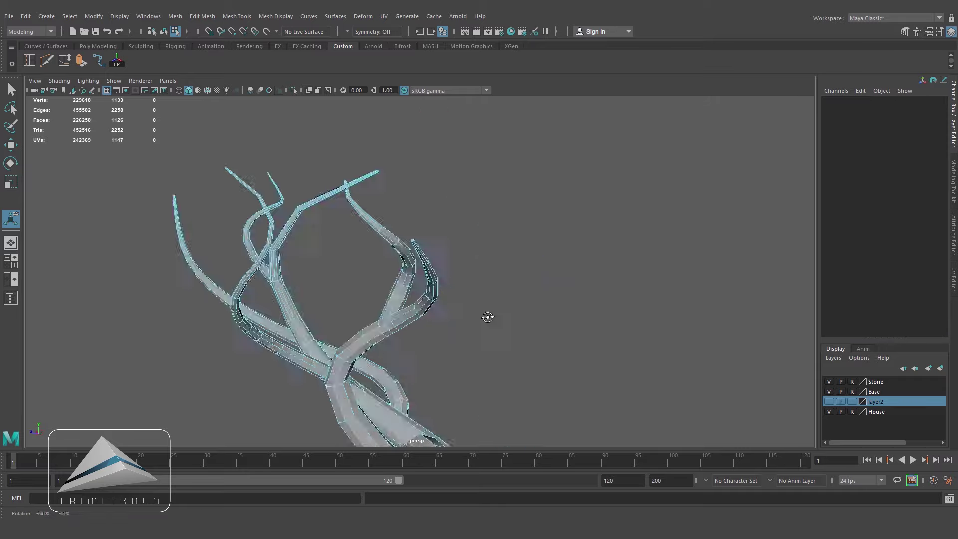
middle_click_drag(488, 316, 519, 255, "alt")
right_click_drag(519, 255, 509, 306, "alt")
mouse_move(509, 306)
left_mouse_down("alt")
mouse_move(479, 267)
mouse_move(510, 291)
left_mouse_up("alt")
key("F8")
left_click(510, 291)
Step: Draw a curved EP curve in the top view, looping outward from the main trunk behind the house
right_click_drag(510, 292, 568, 282, "alt")
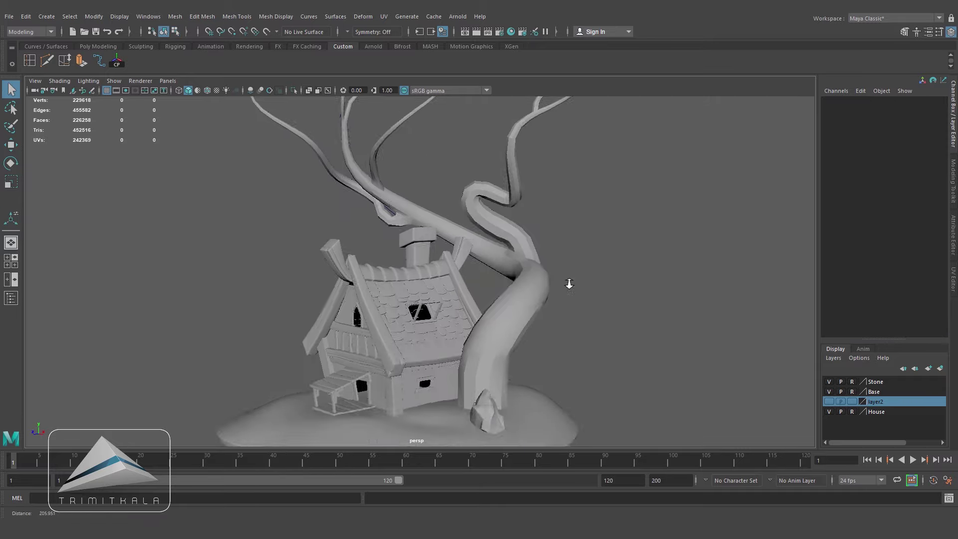
left_click_drag(568, 282, 406, 329, "alt")
right_click_drag(574, 325, 525, 325, "alt")
key("space")
left_click_drag(525, 325, 525, 300)
mouse_move(525, 300)
right_mouse_down("alt")
mouse_move(524, 327)
mouse_move(529, 303)
right_mouse_up("alt")
middle_click_drag(529, 303, 683, 334, "alt")
right_click_drag(683, 335, 685, 346, "alt")
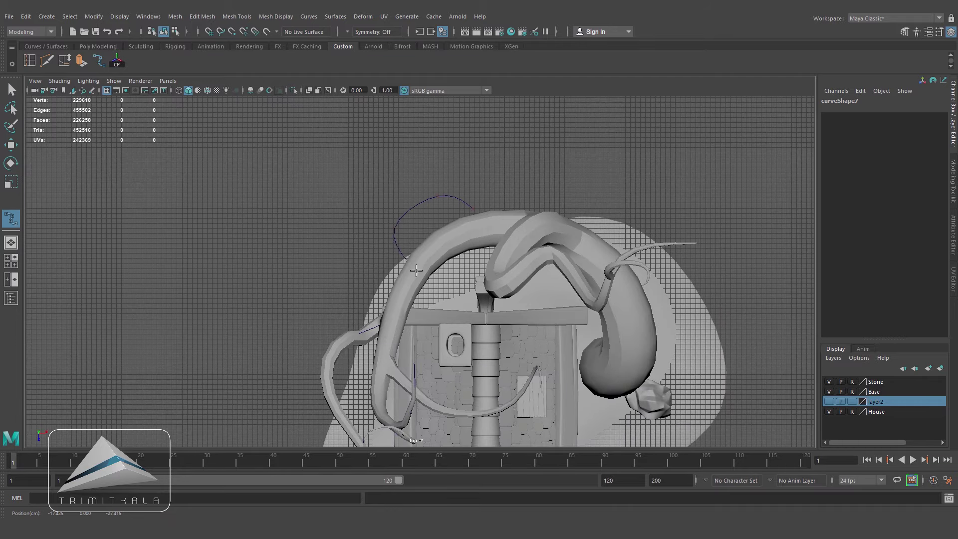
key("q")
key("w")
Step: Center the looping curve's pivot, raise it to Y 48.496 and rotate it to -35.301 about Z
left_click(93, 16)
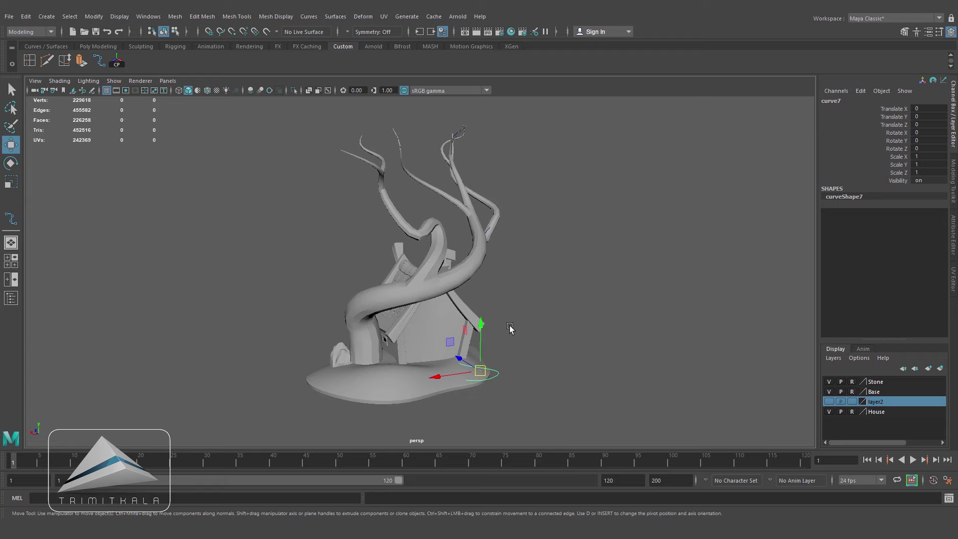
left_click_drag(464, 215, 468, 189)
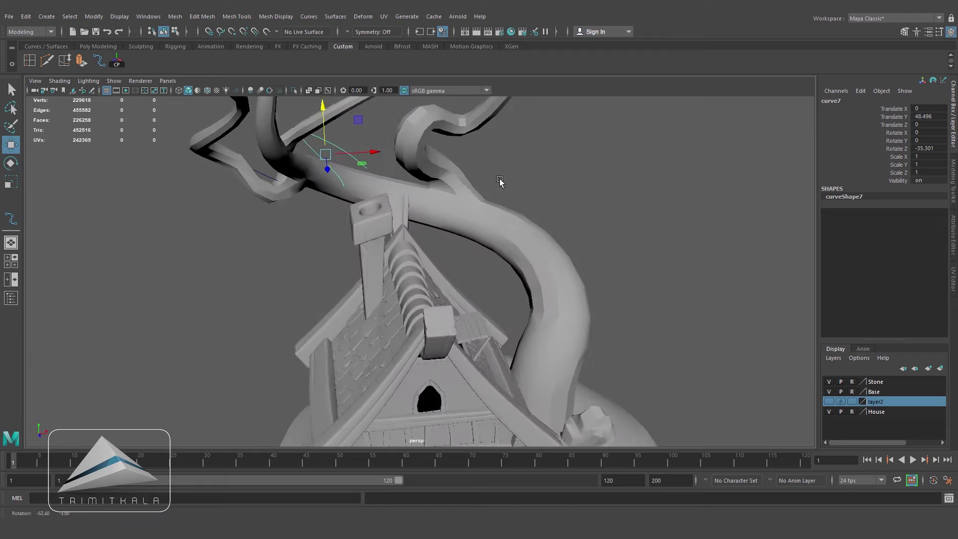
key("e")
left_click_drag(329, 106, 381, 246, "alt")
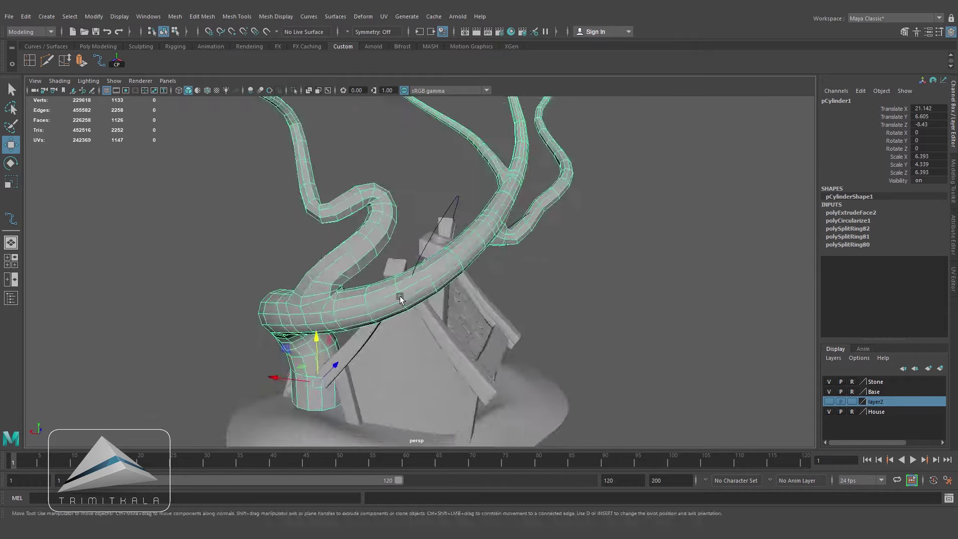
Step: Reselect the looping curve and move it so its base meets the main trunk
left_click_drag(400, 296, 606, 291, "alt")
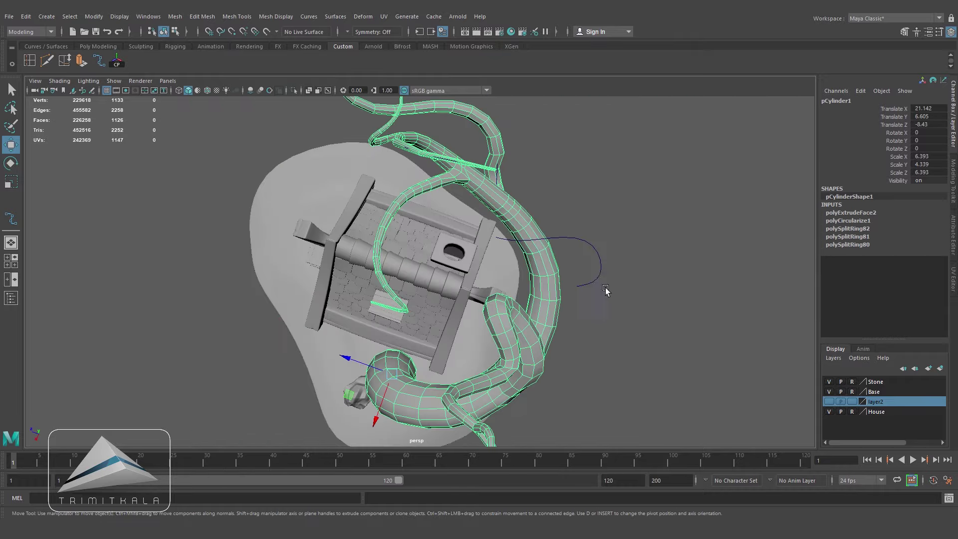
left_click(563, 287)
key("space")
key("space")
left_click_drag(419, 250, 433, 278)
key("space")
key("space")
Step: Raise the control vertices near the looping curve's tip in the side view so its end bends upward
left_click_drag(369, 294, 519, 272, "alt")
right_click_drag(508, 198, 451, 210)
key("space")
key("space")
middle_click_drag(471, 339, 306, 37, "alt")
left_click_drag(280, 227, 275, 218)
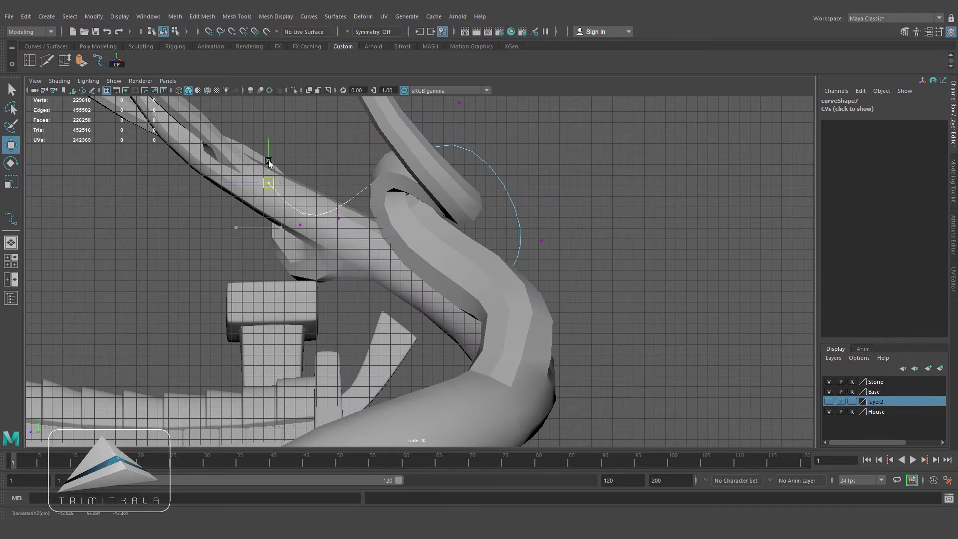
left_click_drag(323, 182, 280, 131)
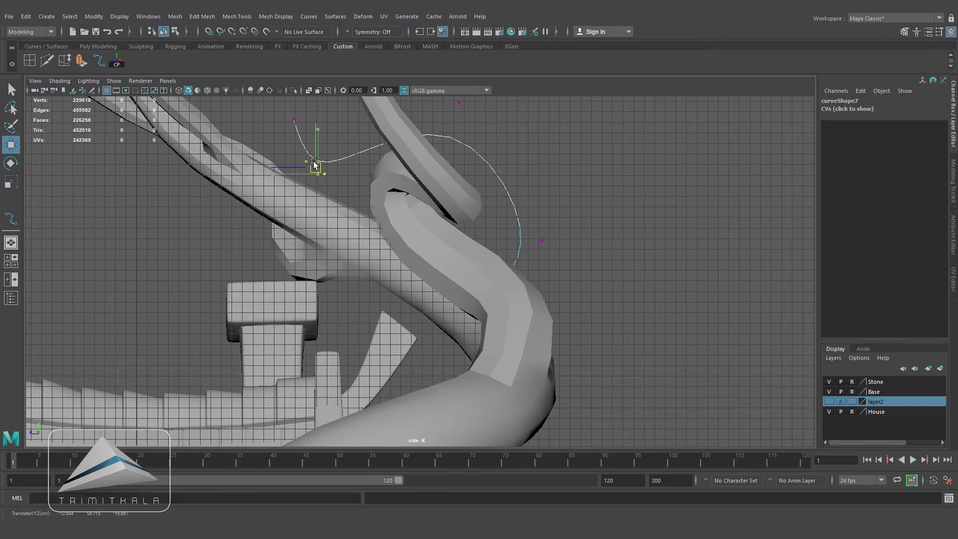
left_click_drag(317, 169, 331, 159)
left_click(580, 251)
Step: Insert an edge loop where the looping curve's base meets the trunk and circularize the four faces around it
key("space")
key("space")
left_click_drag(379, 280, 501, 252, "alt")
right_click_drag(357, 279, 448, 318, "alt")
left_click(448, 319)
left_click_drag(448, 320, 473, 292, "alt")
left_click(29, 61)
left_click(463, 285)
key("w")
key("F11")
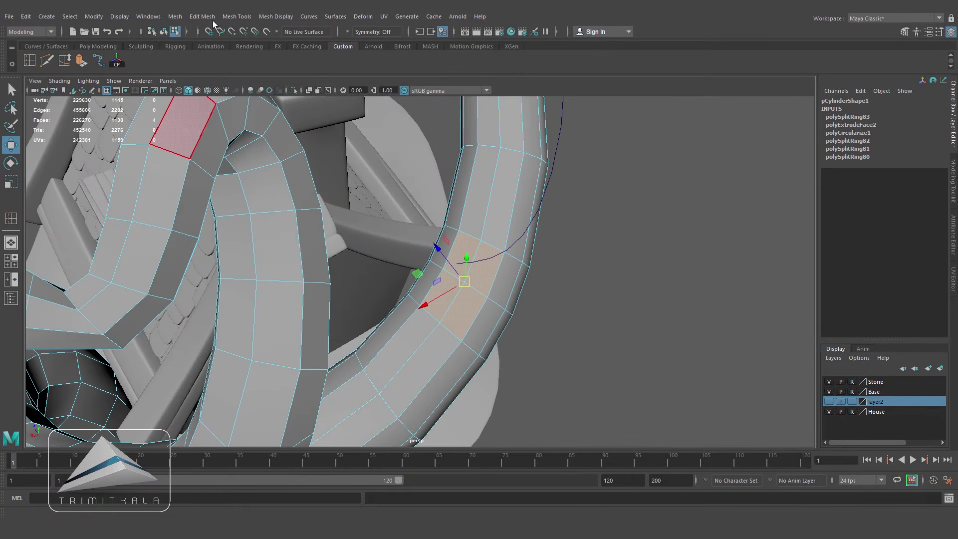
left_click(202, 16)
left_click(205, 68)
Step: Extrude the circularized faces along the looping curve, increase the divisions so the branch follows it, and taper its end
key("q")
key("F8")
left_click(544, 304)
right_click_drag(486, 254, 487, 294)
left_click(563, 118, "shift")
key("ctrl+e")
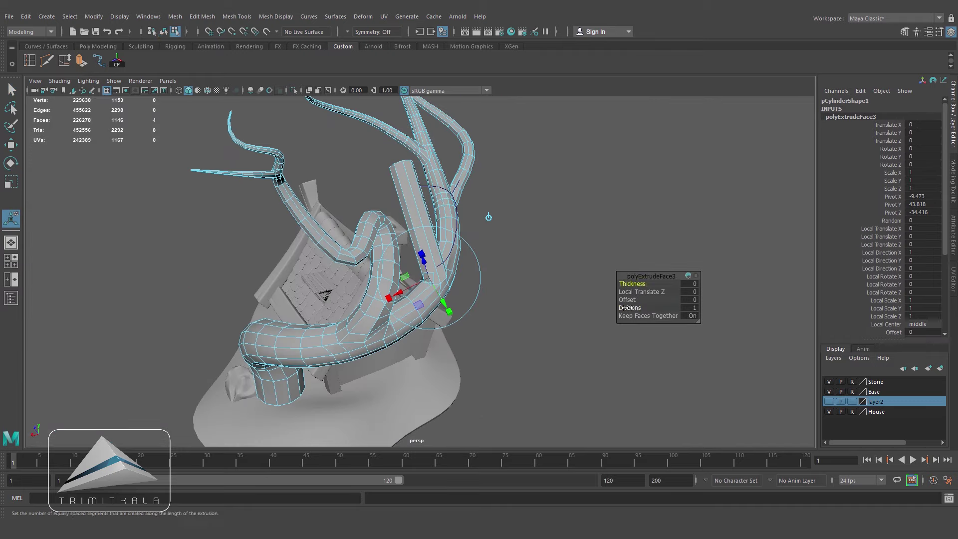
middle_click_drag(654, 316, 663, 318)
scroll(934, 311, "down", 5)
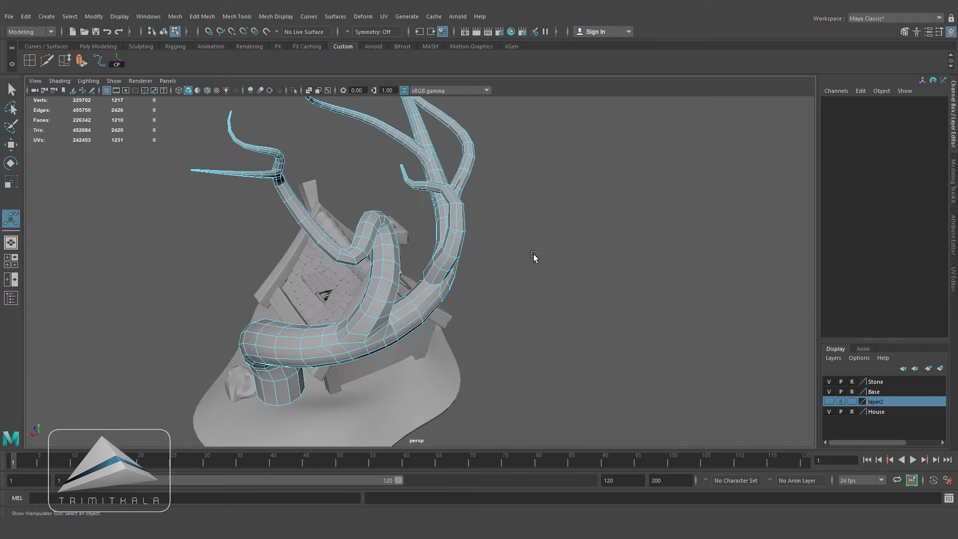
Step: Draw a short EP curve in the front view, rising beside the new looping branch above the house
left_click_drag(534, 254, 554, 312, "alt")
right_click_drag(554, 313, 601, 304, "alt")
left_click_drag(601, 304, 549, 300, "alt")
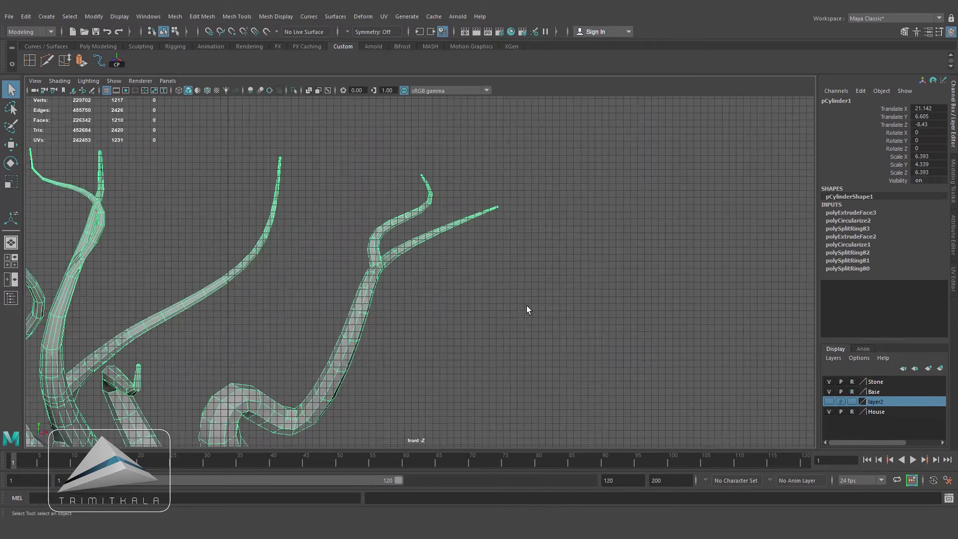
middle_click_drag(526, 305, 778, 196, "alt")
scroll(509, 349, "up", 1)
left_click(99, 60)
left_click(402, 321)
left_click(427, 291)
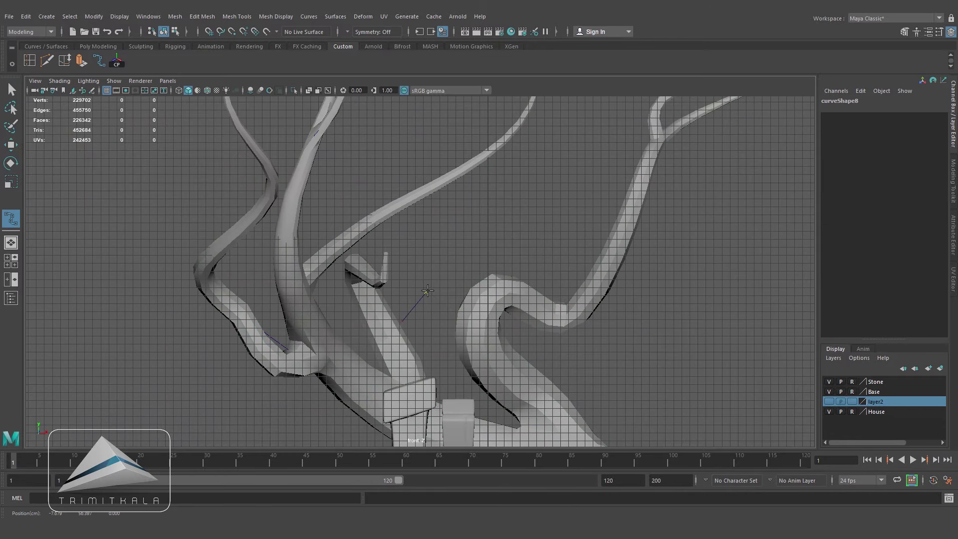
key("Return")
Step: Adjust the short curve's control vertices to give it a bend, and return it to object mode
right_click_drag(432, 284, 414, 266)
key("space")
left_click_drag(470, 351, 414, 349)
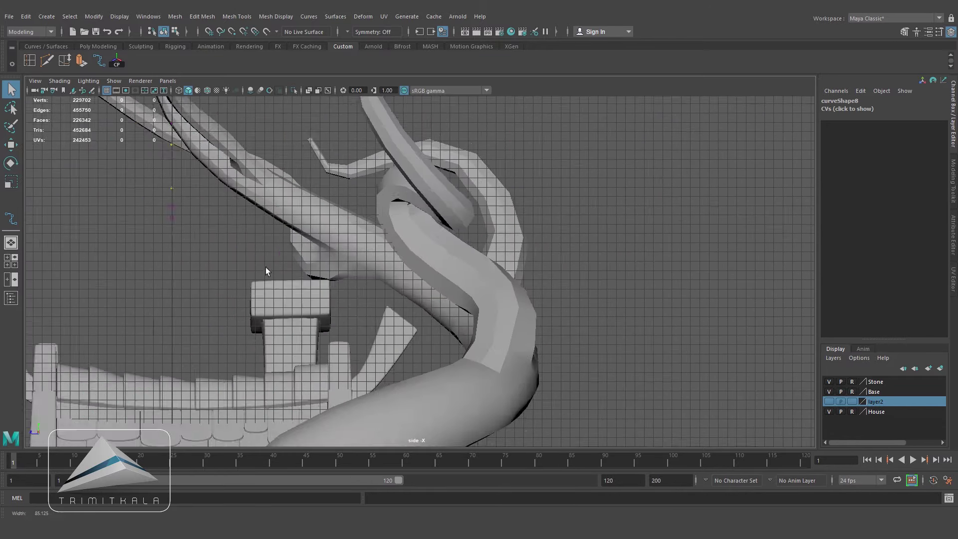
scroll(266, 272, "down", 3)
middle_click_drag(266, 272, 361, 289, "alt")
right_click_drag(365, 281, 409, 258)
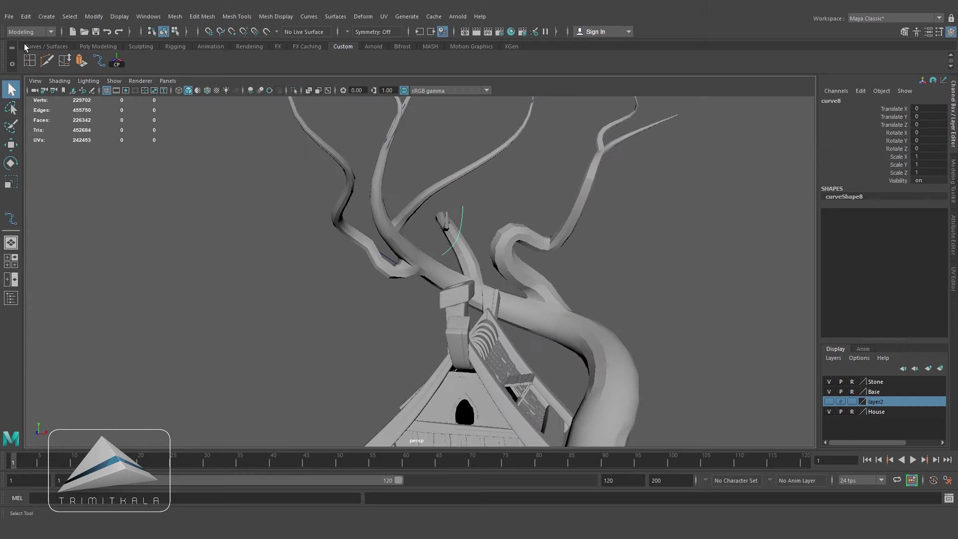
Step: Center the short curve's pivot and move it in the side view back toward the looping branch
left_click(94, 16)
right_click_drag(528, 279, 528, 289, "alt")
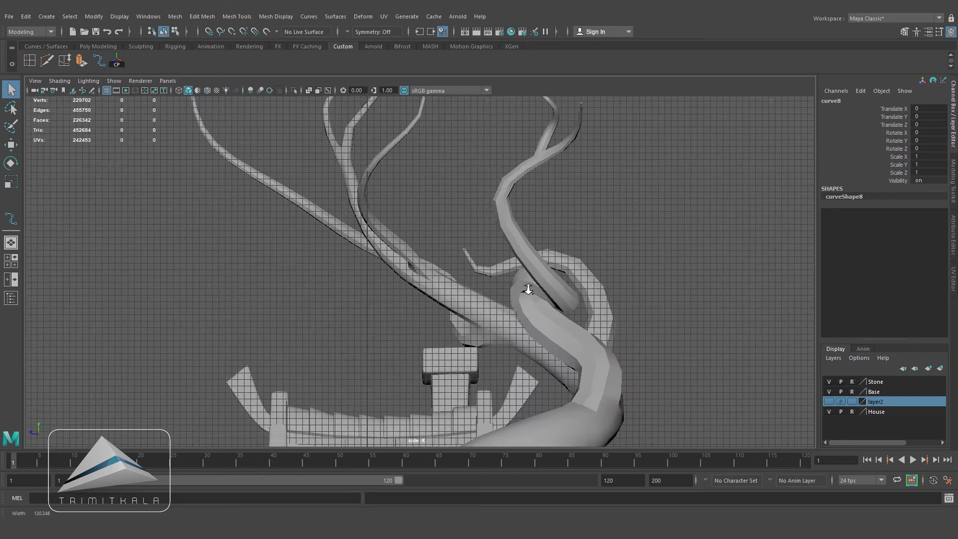
key("w")
left_click_drag(322, 272, 558, 274)
middle_click_drag(705, 231, 606, 233, "alt")
scroll(605, 233, "up", 4)
Step: Refine the short curve's shape and placement in the side view so its base meets the looping branch
left_click(605, 233)
left_click_drag(541, 208, 568, 248)
left_click_drag(559, 233, 392, 261)
left_click(560, 295)
left_click_drag(559, 296, 532, 242)
left_click_drag(602, 205, 473, 318)
Step: Insert two edge loops on the looping branch around the base of the short curve
key("space")
left_click_drag(627, 345, 627, 312)
left_click_drag(494, 304, 565, 278, "alt")
left_click(441, 245)
left_click(29, 60)
left_click(562, 271)
right_click_drag(563, 271, 671, 302, "alt")
left_click(672, 302)
Step: Circularize the four faces at the short curve's base and scale them down slightly
left_click_drag(671, 302, 502, 262, "alt")
key("w")
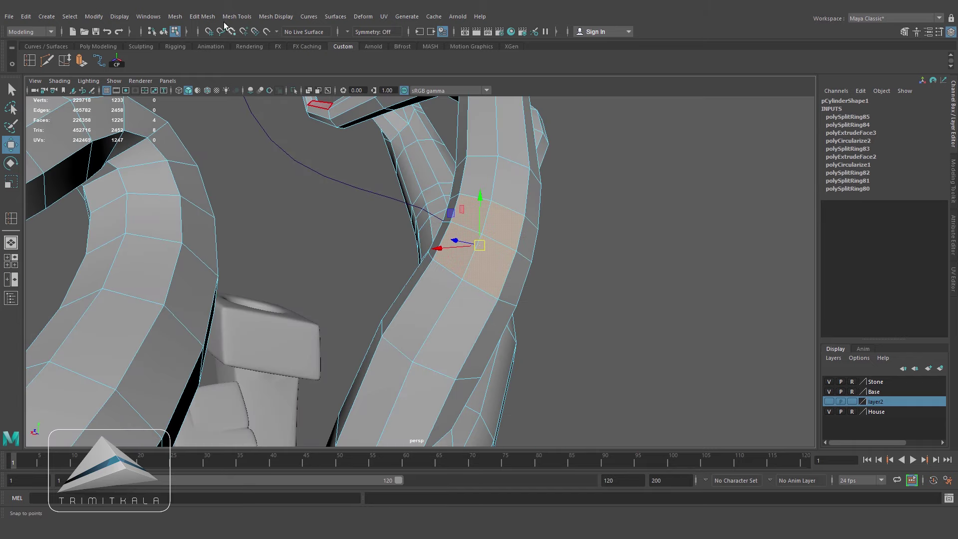
left_click(202, 17)
left_click(210, 71)
left_click_drag(400, 175, 441, 209, "alt")
key("r")
left_click_drag(475, 267, 453, 270)
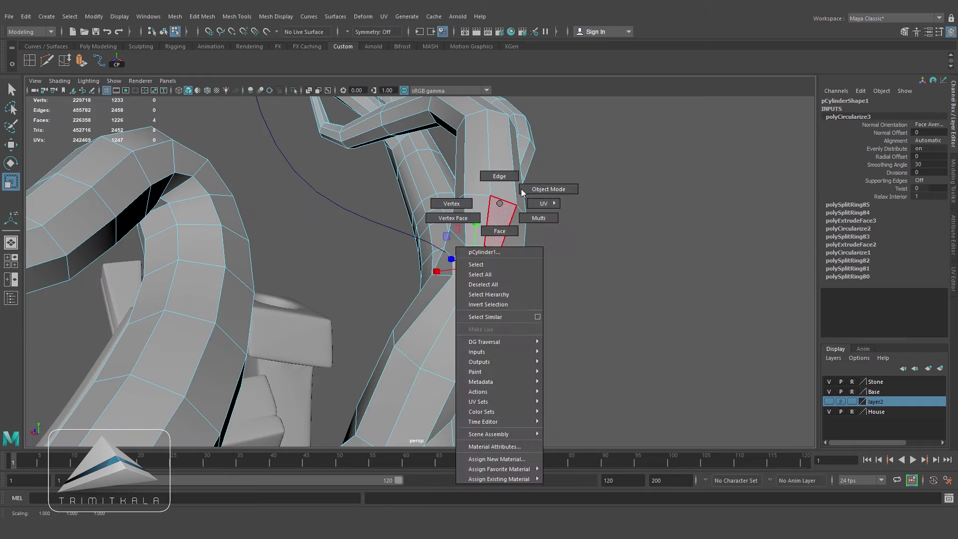
Step: Extrude the circularized faces along the short curve, raise the divisions, and taper the new branch toward its tip
right_click_drag(491, 212, 404, 253)
left_click(401, 231, "shift")
key("ctrl+e")
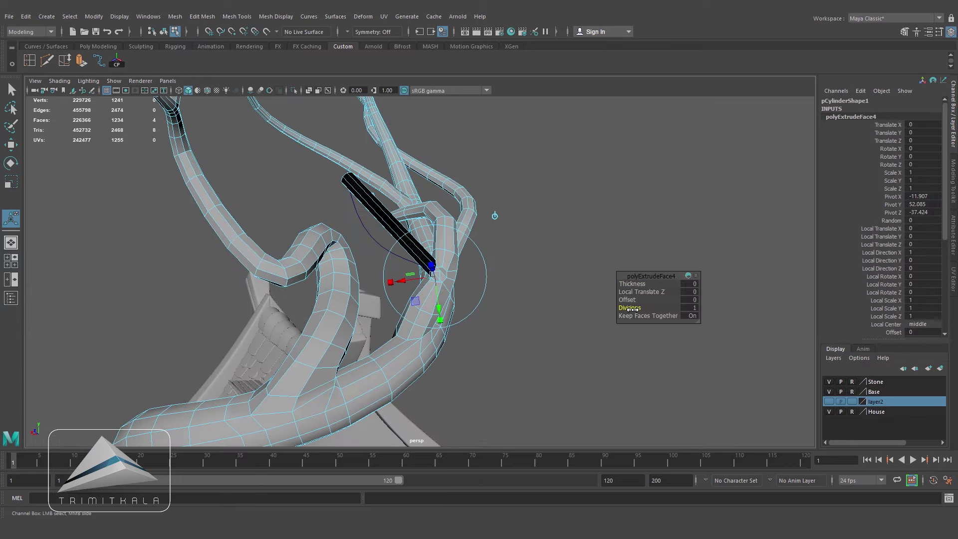
left_click_drag(636, 310, 672, 312)
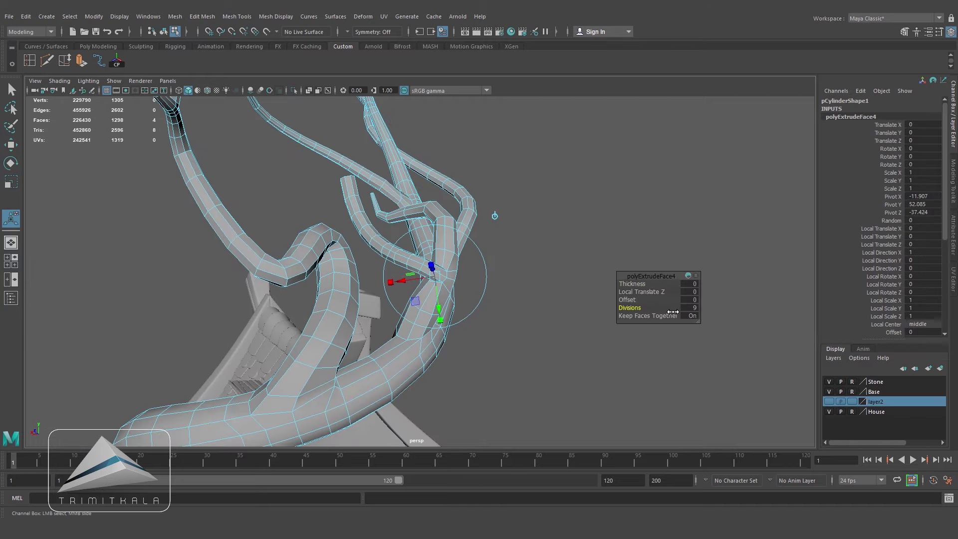
scroll(923, 210, "down", 5)
double_click(919, 238)
left_click(566, 158)
left_click_drag(566, 159, 533, 214, "alt")
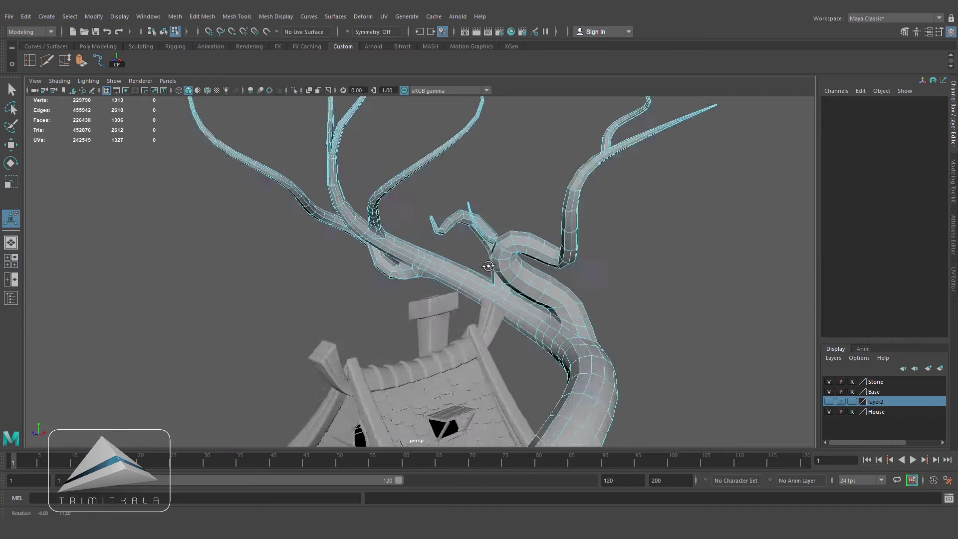
Step: Examine the new branches and their guide curves around the joint in shaded and wireframe display
right_click_drag(533, 214, 430, 370, "alt")
left_click_drag(430, 370, 534, 214, "alt")
key("q")
key("F8")
left_click(535, 438)
right_click_drag(534, 438, 556, 282, "alt")
middle_click_drag(555, 283, 524, 379, "alt")
left_click(487, 269)
left_click(454, 242)
key("F8")
key("4")
mouse_move(487, 217)
left_mouse_down("alt")
mouse_move(495, 220)
mouse_move(469, 215)
left_mouse_up("alt")
Step: Expand the selection mask options and box-select around the guide curves near the upper branches
left_click(187, 32)
left_click_drag(369, 221, 435, 254)
left_click_drag(435, 253, 414, 245, "alt")
left_click(8, 149)
key("space")
key("space")
middle_click_drag(469, 279, 390, 284, "alt")
left_click_drag(384, 266, 452, 204)
right_click_drag(456, 244, 499, 217)
left_click(517, 207)
key("space")
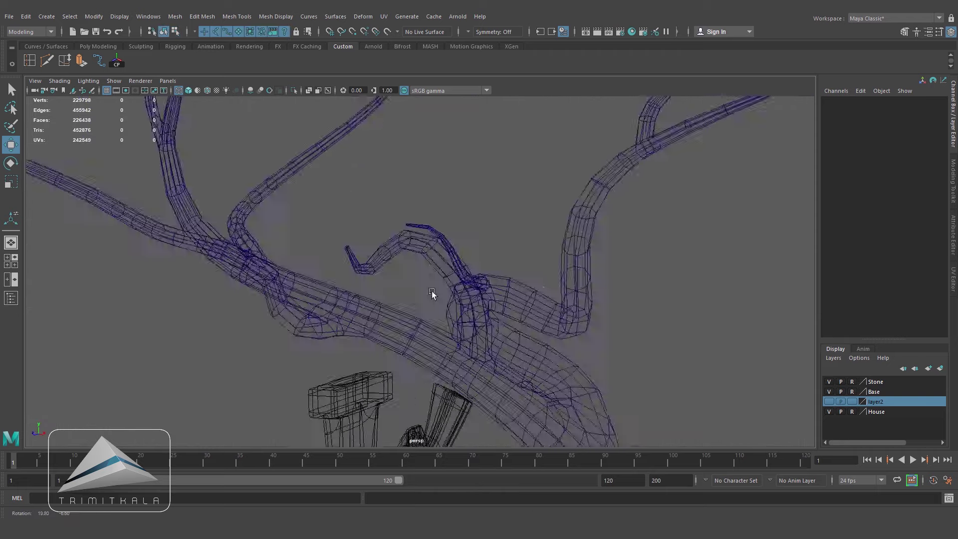
Step: Restore shaded display, select the tree mesh, and select the ring of faces at the trunk's bottom
key("5")
key("f")
scroll(483, 315, "up", 4)
left_click(474, 325)
mouse_move(561, 350)
left_mouse_down("alt")
mouse_move(583, 354)
mouse_move(565, 367)
mouse_move(559, 350)
left_mouse_up("alt")
left_click_drag(504, 316, 567, 331, "alt")
right_click_drag(567, 331, 598, 336, "alt")
middle_click_drag(598, 335, 595, 265, "alt")
right_click_drag(599, 292, 624, 312, "alt")
left_click_drag(573, 313, 460, 313, "alt")
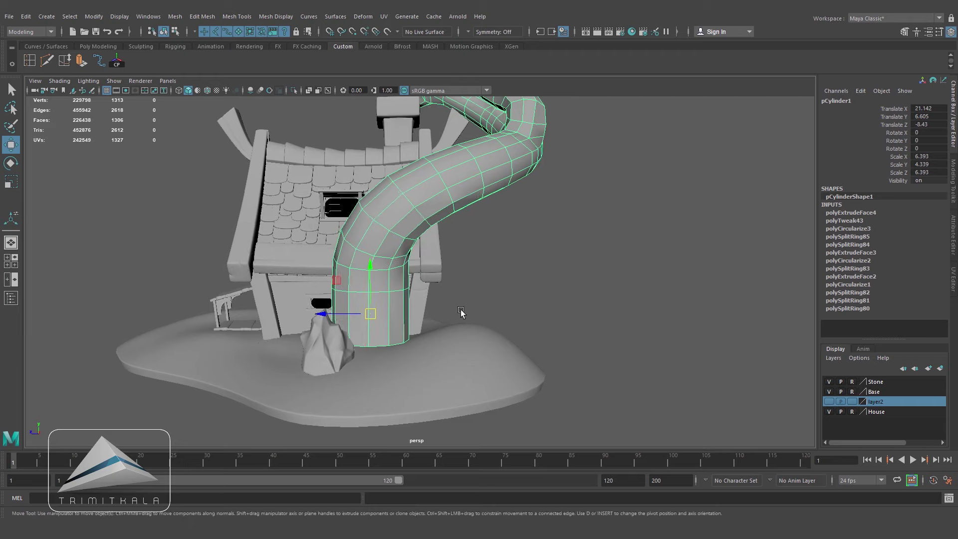
right_click_drag(418, 196, 380, 209)
left_click_drag(275, 292, 459, 352)
Step: Turn on soft selection with a falloff radius of about 14 and shift the trunk base along Z
left_click_drag(509, 327, 537, 330, "alt")
key("b")
left_click_drag(531, 367, 373, 312, "alt")
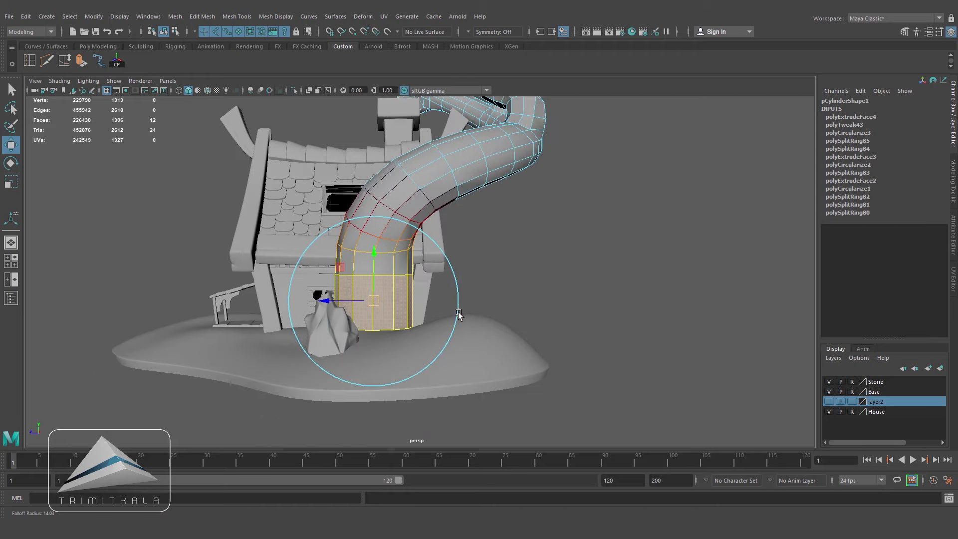
left_click_drag(327, 302, 313, 305)
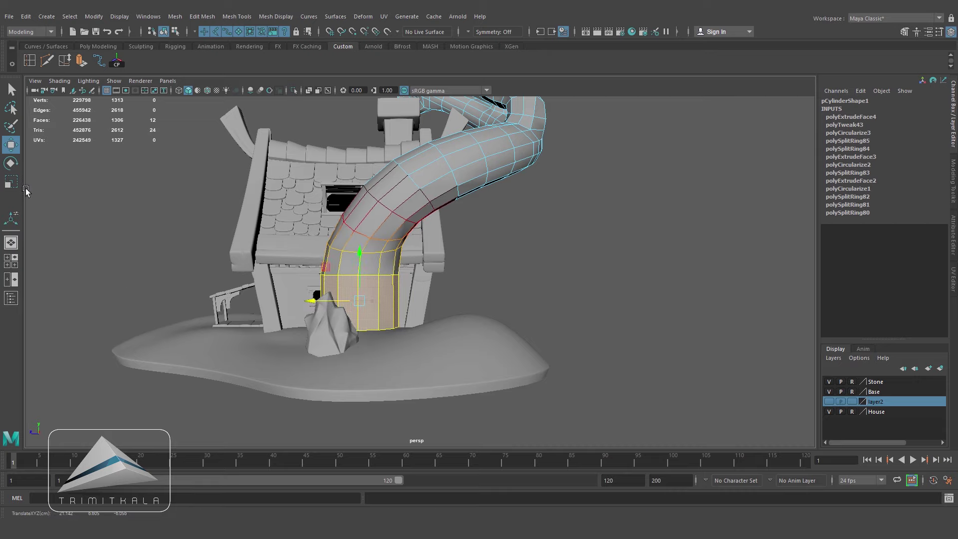
Step: Rotate the trunk's bottom faces to follow the trunk's slant and move them further along Z
key("e")
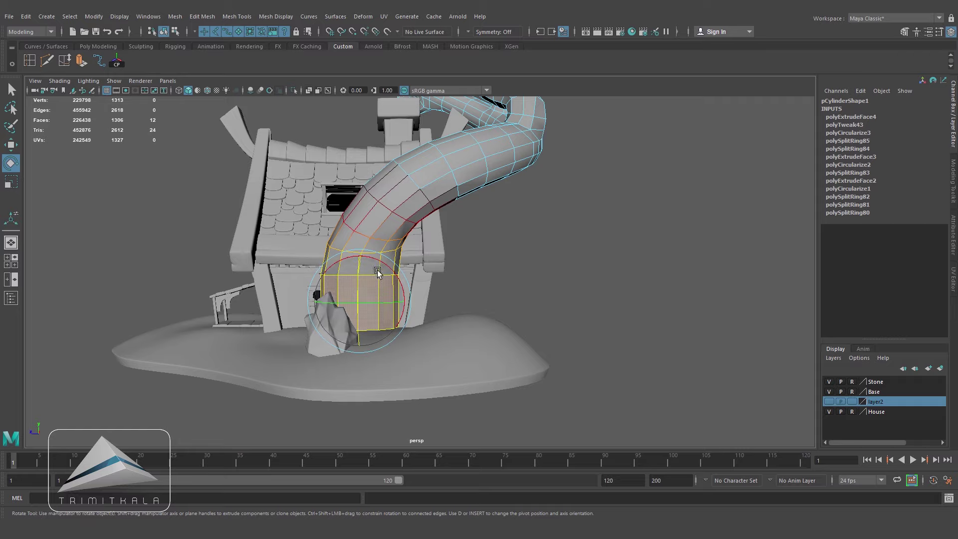
left_click_drag(385, 262, 390, 291)
key("w")
left_click_drag(315, 299, 352, 345)
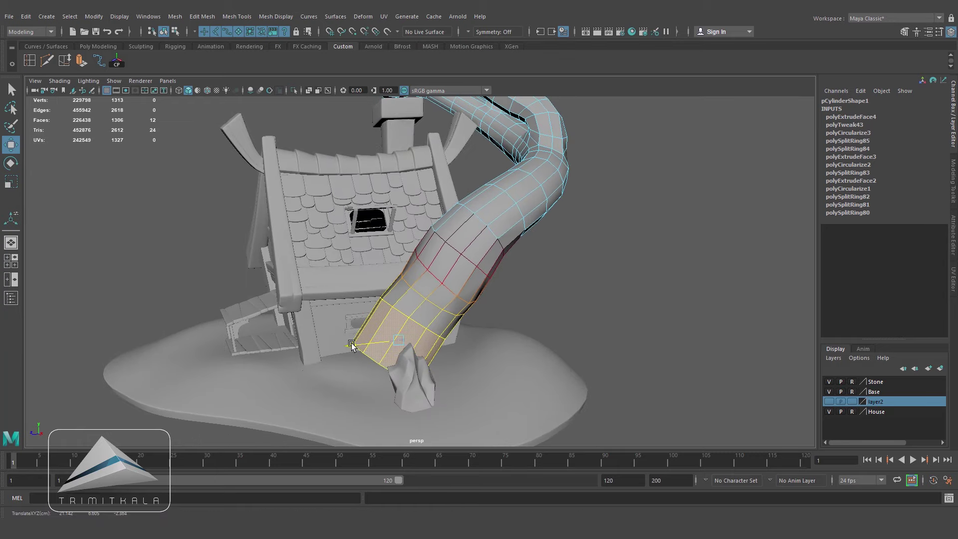
mouse_move(452, 348)
left_mouse_down("alt")
mouse_move(423, 344)
mouse_move(457, 326)
mouse_move(450, 347)
mouse_move(434, 350)
left_mouse_up("alt")
key("r")
left_click_drag(362, 287, 362, 296)
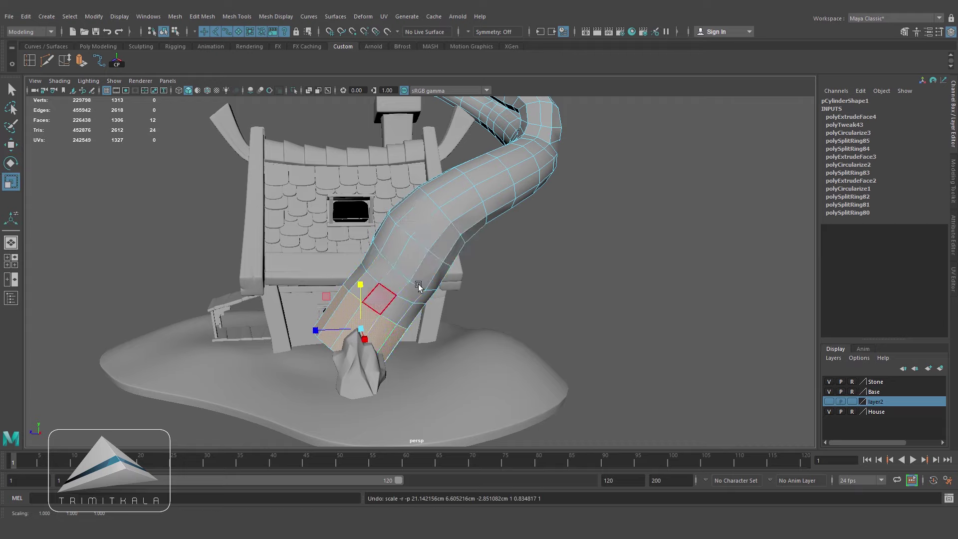
Step: Flatten the trunk's bottom edge loop, scale it up about 1.8 times into a flare, and lower it to the ground
right_click_drag(418, 285, 418, 252)
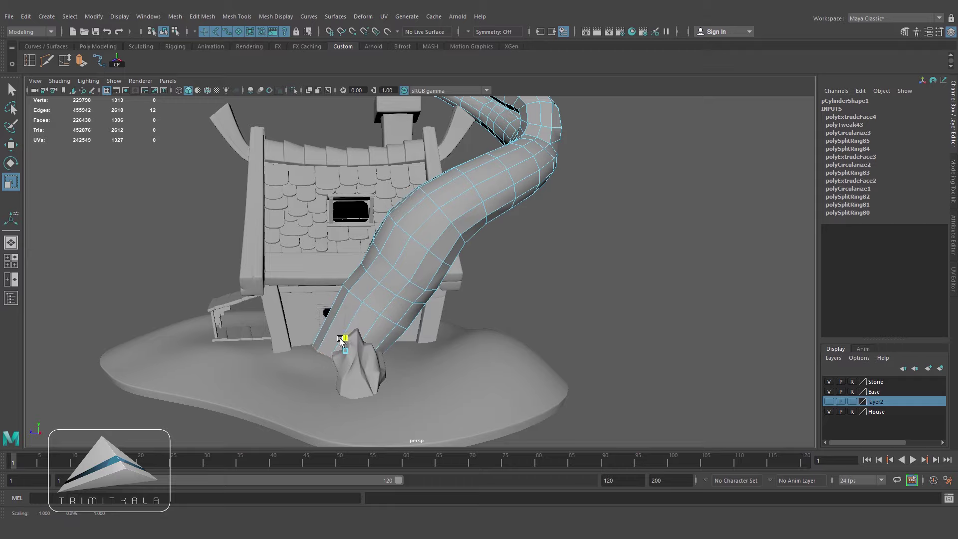
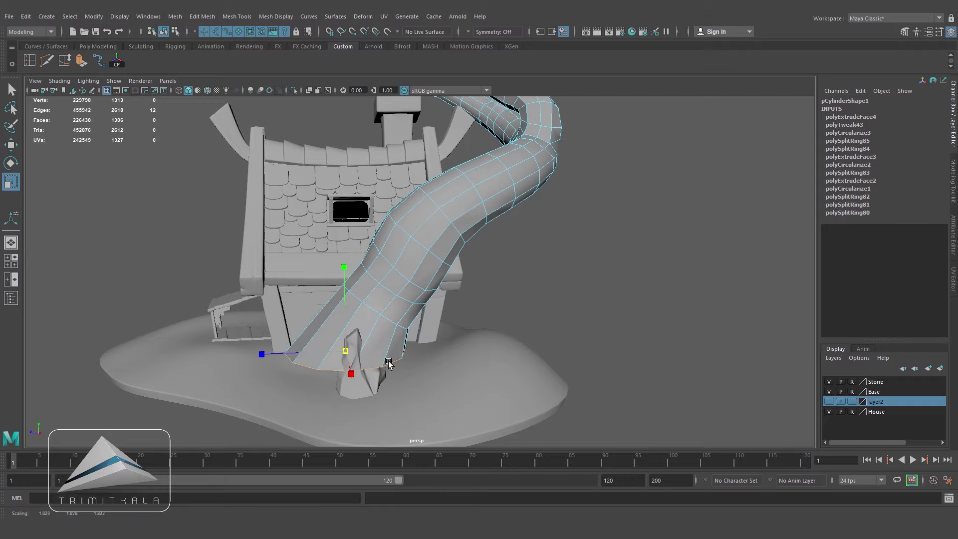
left_click_drag(460, 368, 539, 352, "alt")
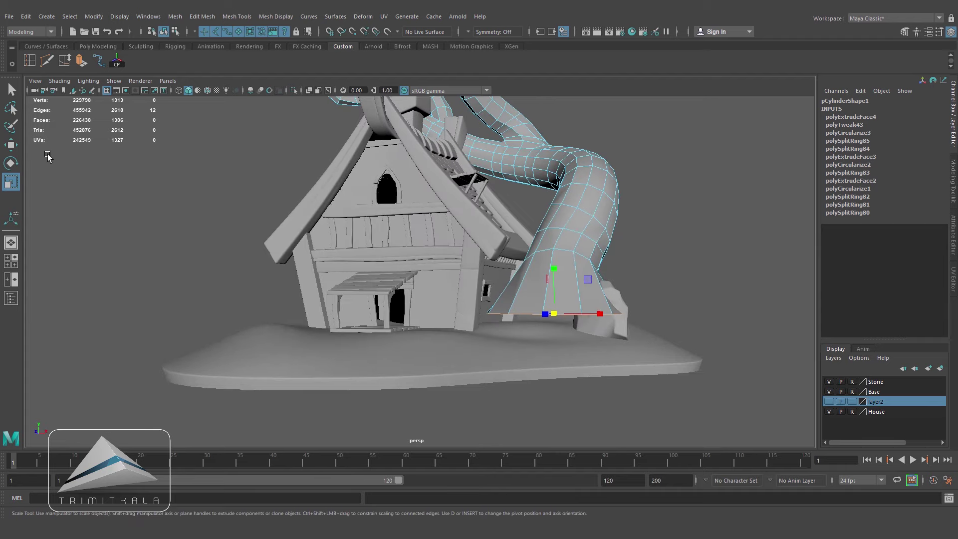
key("w")
left_click_drag(556, 245, 553, 277)
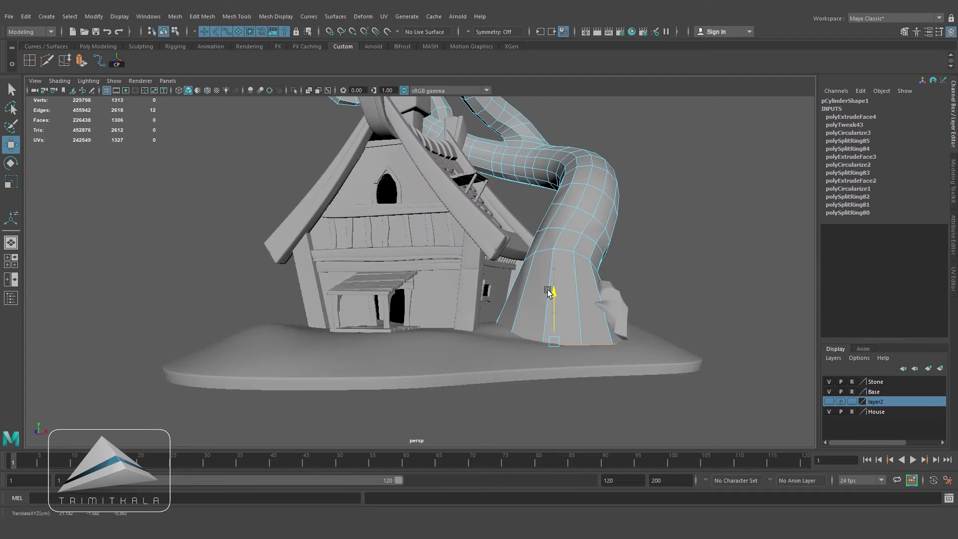
left_click_drag(554, 299, 508, 304, "alt")
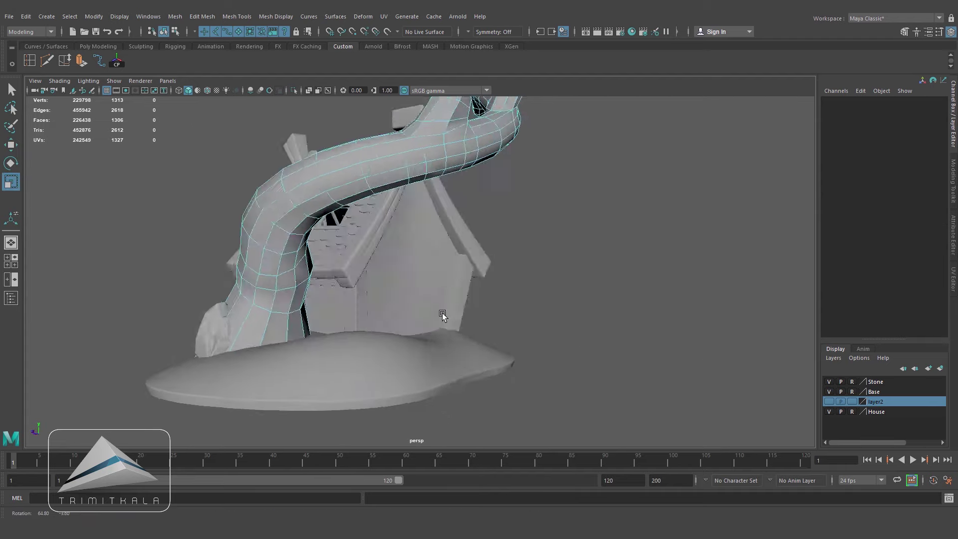
Step: Select an edge loop at the flared trunk base and move it sideways
left_click_drag(442, 313, 541, 357, "alt")
double_click(582, 354)
key("w")
left_click_drag(612, 369, 649, 369)
left_click_drag(627, 350, 477, 345)
Step: Scale the flared base's edge loop and slide the loop above it to reshape the flare
double_click(487, 367)
key("r")
left_click_drag(427, 363, 445, 361)
double_click(450, 301)
left_click_drag(445, 303, 462, 307)
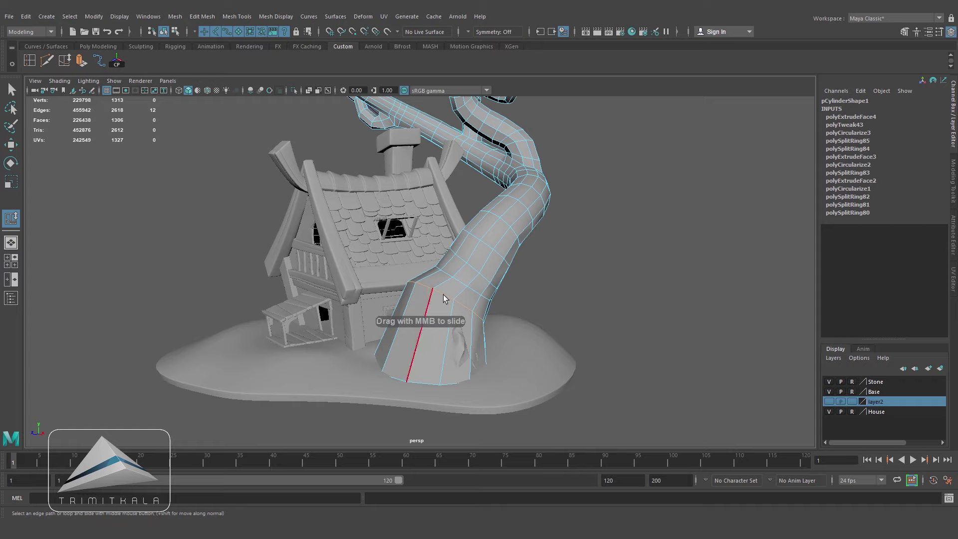
Step: Shift the trunk base's edges sideways with soft selection toggled to smooth the lower trunk's profile
left_click_drag(536, 346, 449, 319, "alt")
right_click_drag(382, 253, 382, 176)
left_click_drag(494, 355, 537, 335, "alt")
key("b")
key("w")
mouse_move(380, 363)
left_mouse_down()
mouse_move(412, 364)
mouse_move(397, 364)
left_mouse_up()
Step: Hide the Stone layer and reposition the flared trunk base beside the house
left_click_drag(399, 364, 554, 374, "alt")
left_click(829, 381)
left_click_drag(569, 332, 611, 338, "alt")
left_click_drag(580, 347, 554, 359)
Step: Slide the edge loop above the trunk's bottom border lower along the flare
double_click(552, 301)
left_click_drag(584, 302, 591, 341)
key("y")
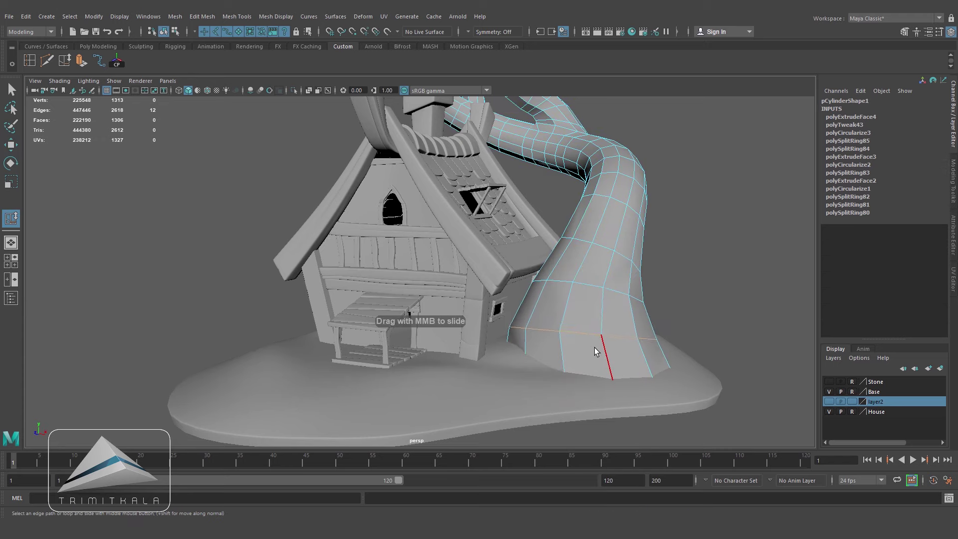
left_click(614, 324)
Step: Select four adjoining faces on the house-facing side of the trunk base and circularize them
right_click_drag(622, 323, 565, 310, "alt")
right_click(568, 314)
left_click(566, 312)
left_click(535, 312, "shift")
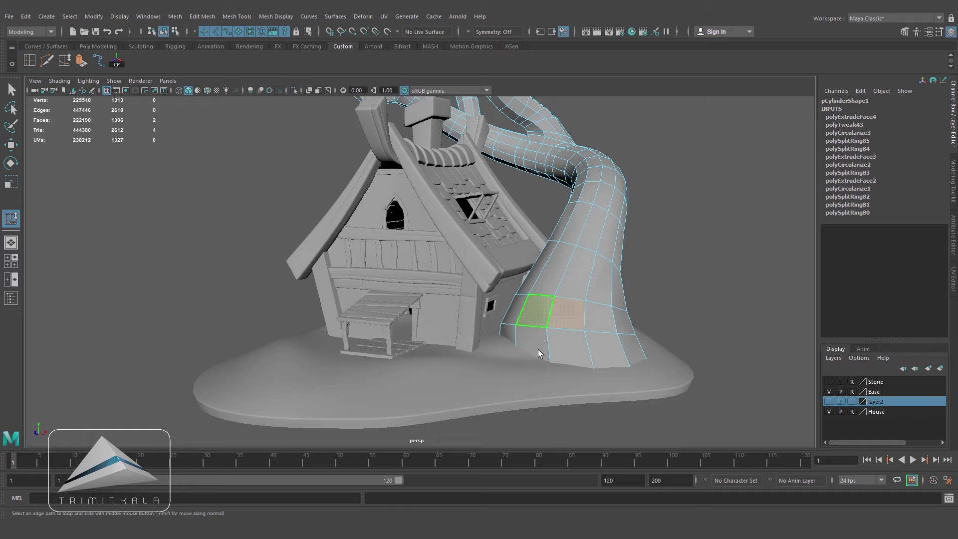
left_click(212, 19)
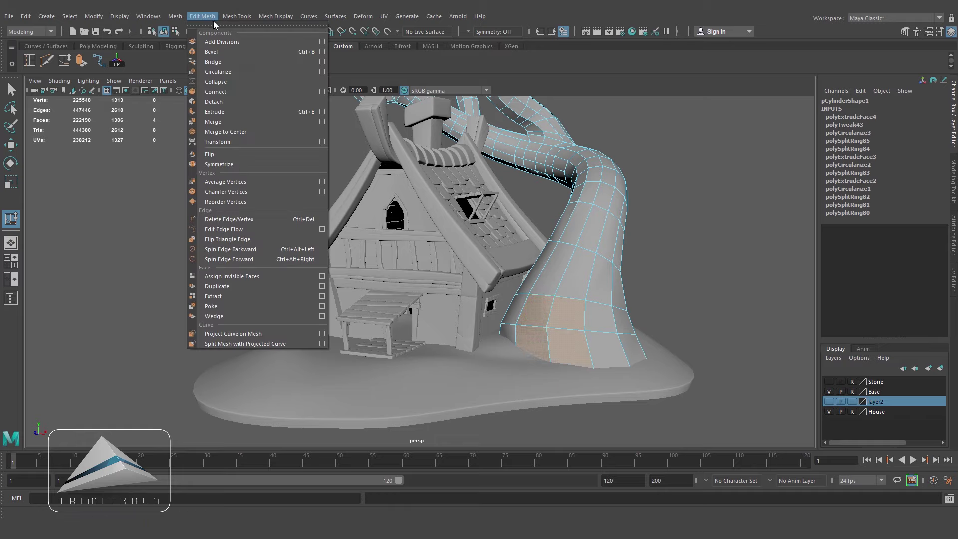
left_click(244, 72)
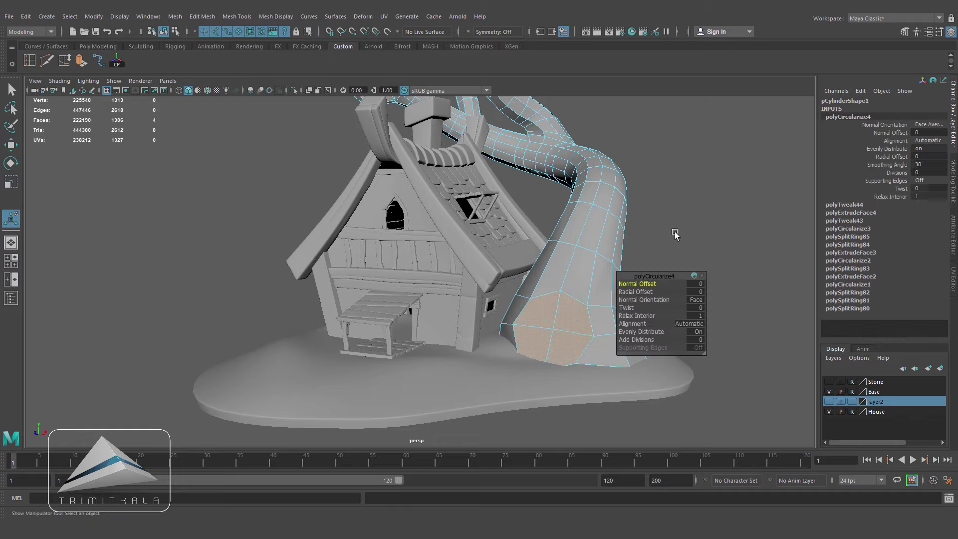
Step: Draw an EP curve in the side view from the trunk base along the ground to the island's front end
left_click(675, 232)
left_click_drag(675, 232, 547, 240, "alt")
right_click_drag(548, 240, 459, 244, "alt")
left_click_drag(459, 244, 458, 234, "alt")
left_click_drag(458, 295, 594, 315, "alt")
key("space")
right_click_drag(593, 315, 381, 317, "alt")
middle_click_drag(381, 316, 470, 284, "alt")
scroll(511, 320, "up", 3)
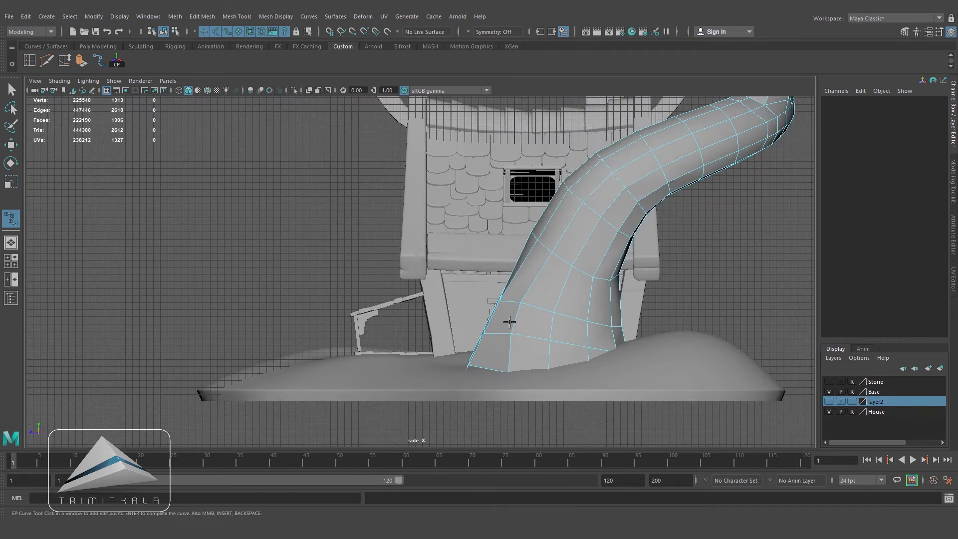
left_click(478, 324)
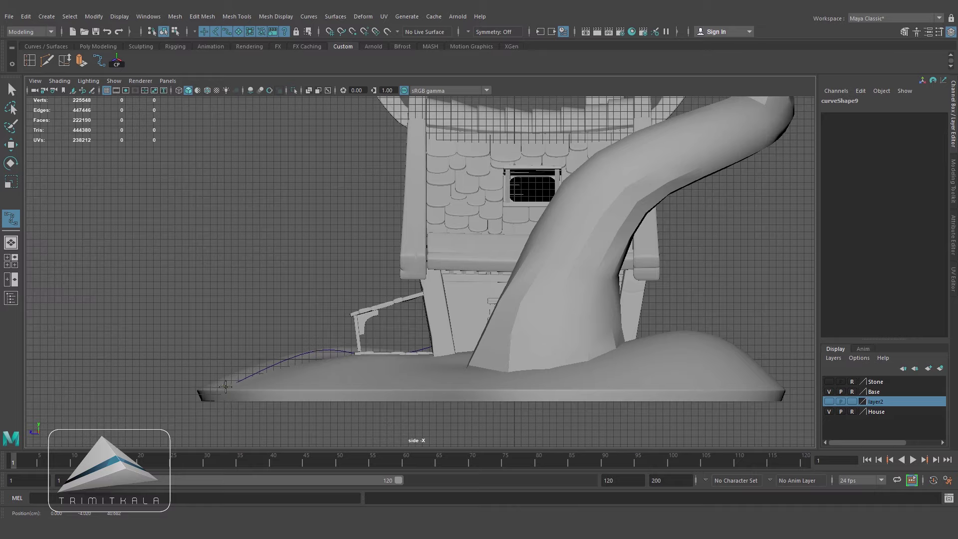
key("space")
Step: Move the root curve's trunk-side control vertices sideways to the circularized faces on the trunk base
left_click_drag(460, 372, 529, 368)
key("w")
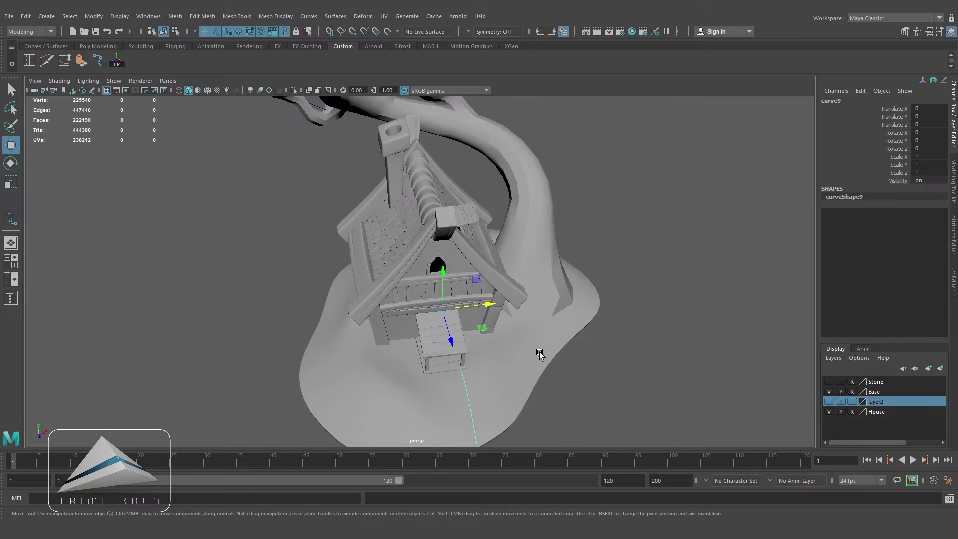
left_click_drag(548, 361, 529, 340, "alt")
right_click_drag(376, 284, 383, 310)
left_click_drag(457, 313, 574, 335)
left_click_drag(527, 293, 555, 283, "alt")
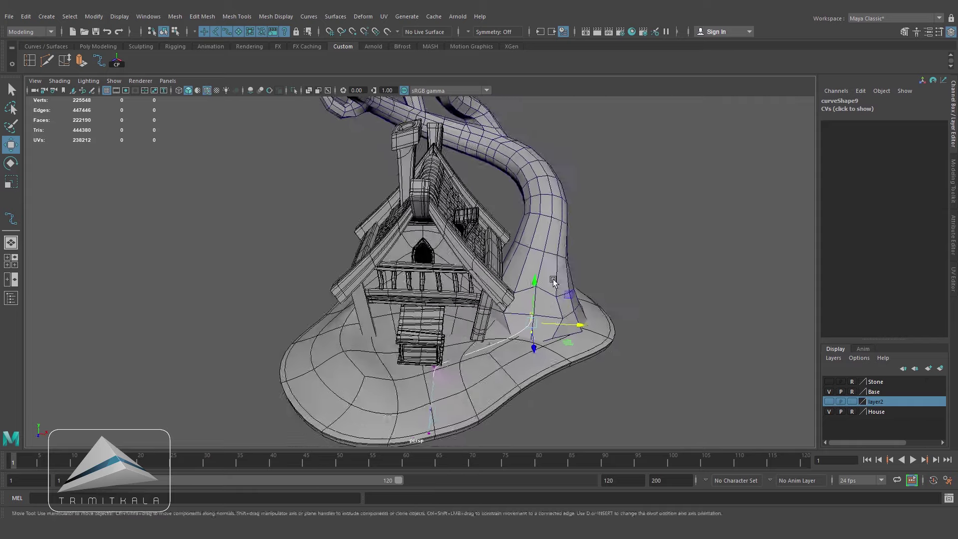
Step: Shift the root curve's remaining control vertices sideways so it sweeps over the ground to the island's front rim
scroll(556, 282, "up", 3)
left_click_drag(623, 344, 413, 344, "alt")
left_click_drag(470, 355, 530, 357)
left_click(413, 413)
left_click_drag(445, 414, 471, 414)
left_click_drag(534, 364, 398, 326, "alt")
left_click_drag(398, 270, 455, 354)
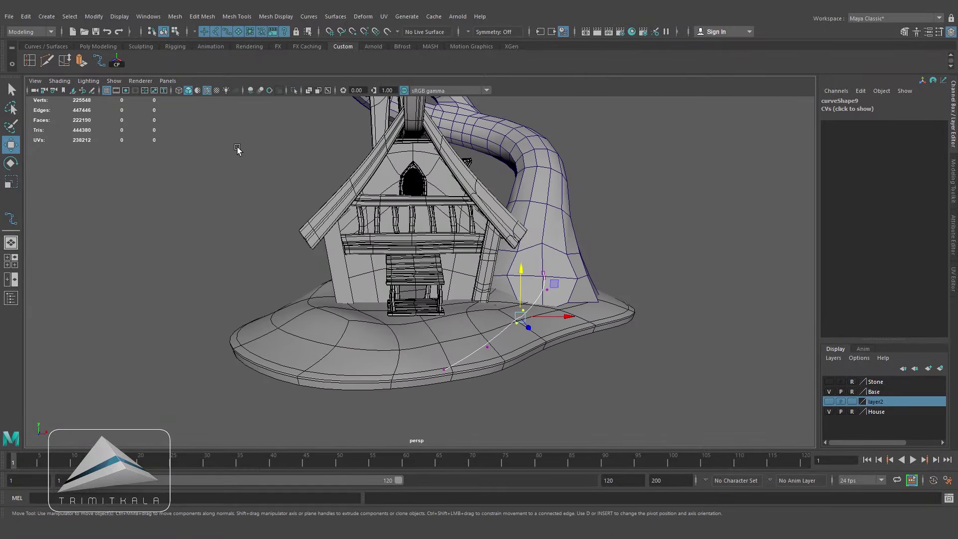
Step: Turn off the wireframe overlay, select the four circularized trunk faces together with the root curve, and extrude the faces along it
left_click(208, 91)
left_click_drag(574, 280, 564, 285, "alt")
left_click(565, 284)
left_click(564, 258)
scroll(602, 302, "up", 3)
right_click_drag(570, 254, 569, 280)
left_click(513, 282)
left_click(555, 293, "shift")
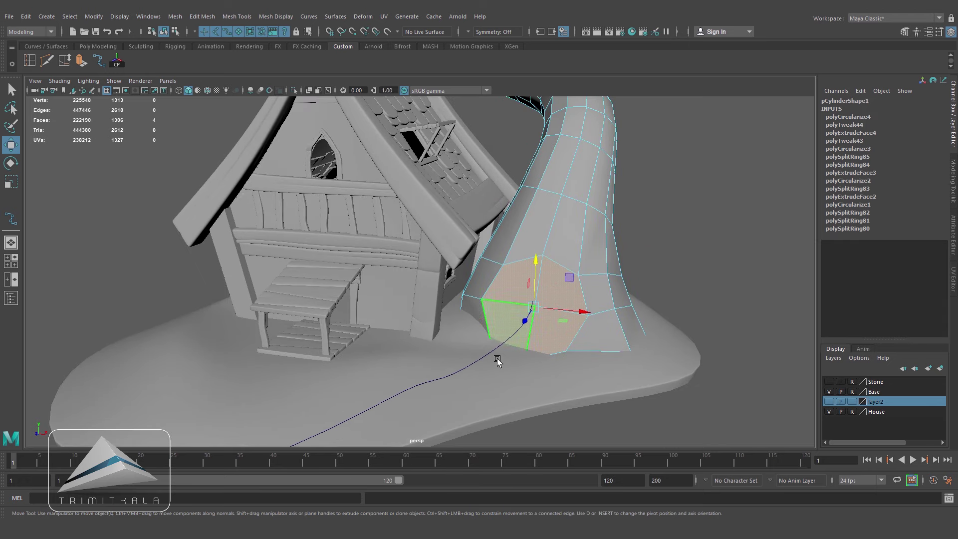
left_click(463, 369)
right_click_drag(605, 369, 207, 212, "alt")
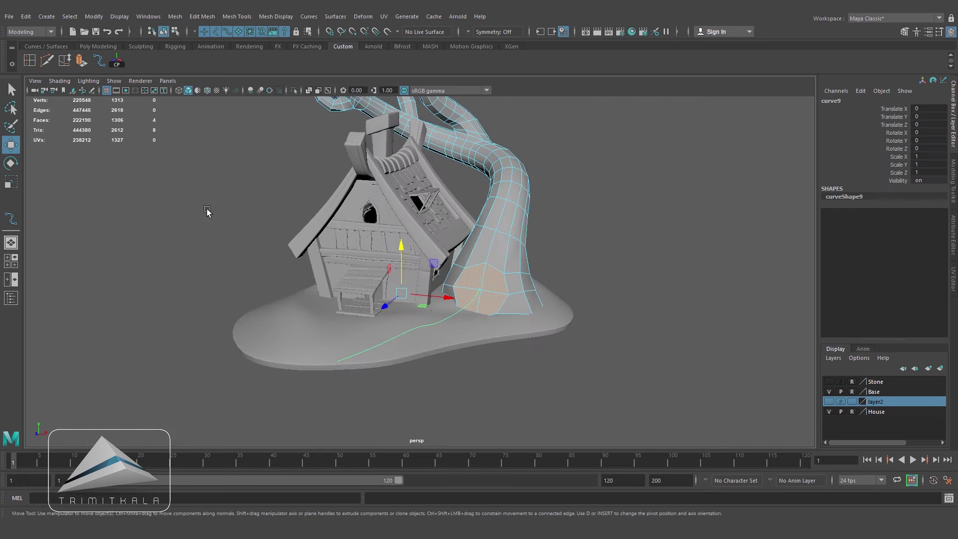
left_click(79, 61)
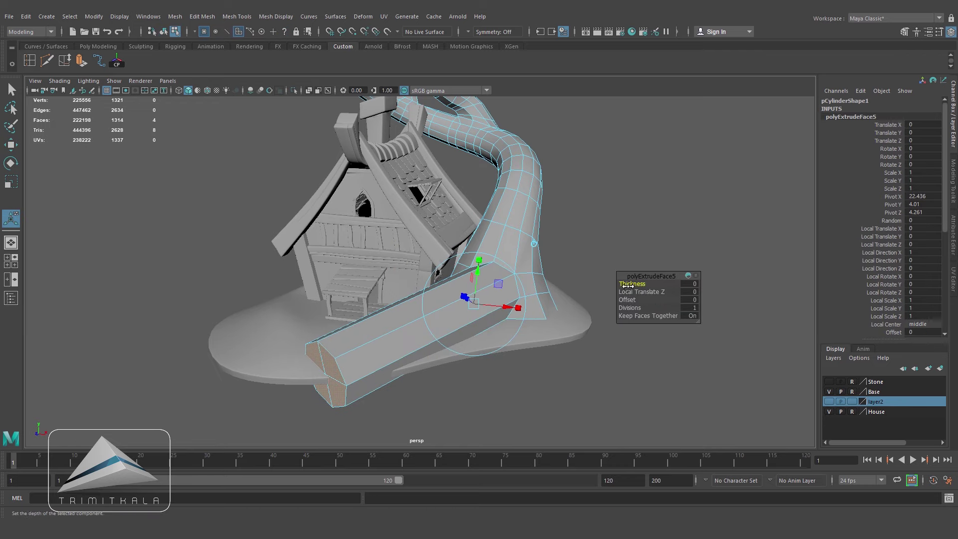
Step: Give the first root extrusion 11 divisions and taper it to a narrow tip
left_click_drag(623, 308, 654, 310)
left_click_drag(609, 332, 487, 336, "alt")
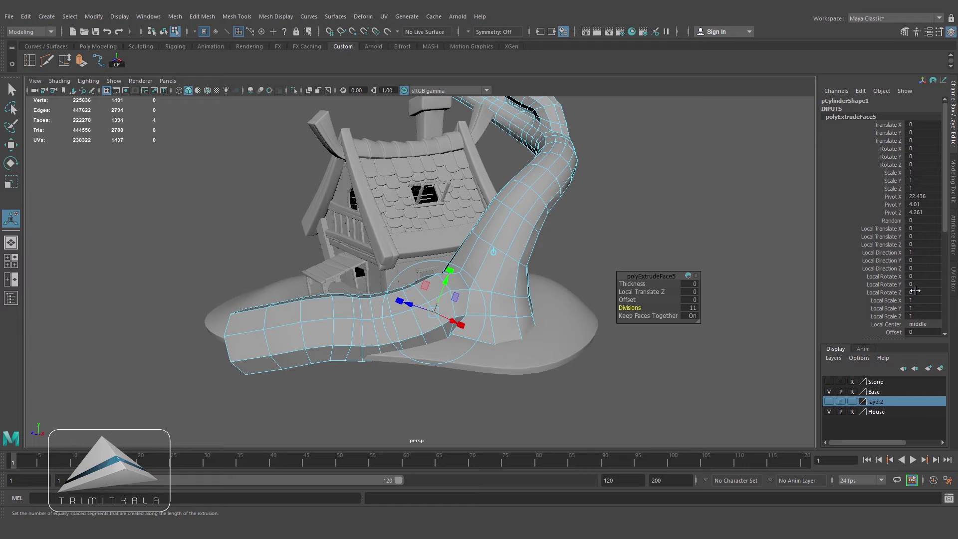
scroll(905, 265, "down", 4)
left_click(894, 258)
middle_click_drag(772, 272, 766, 274)
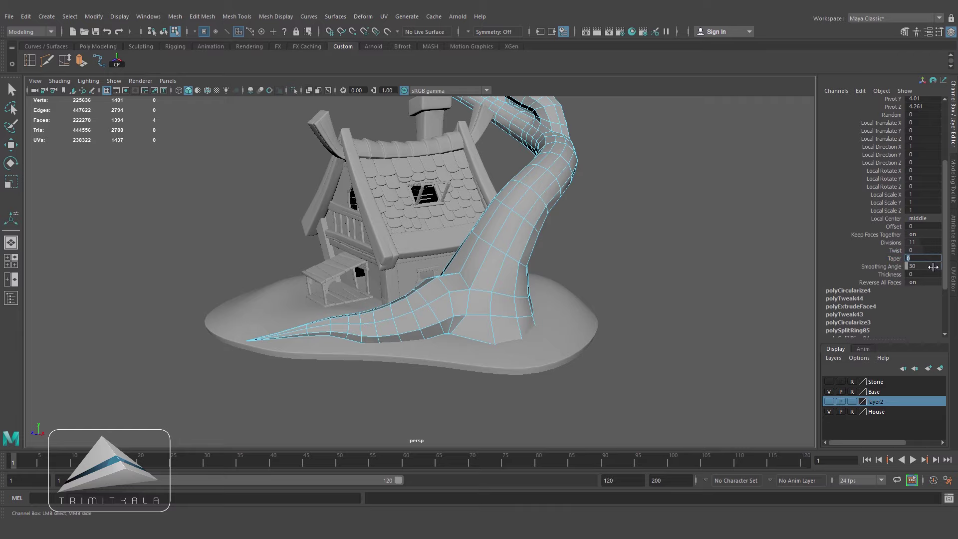
key("Return")
Step: Return the tree to object mode and examine the new root against the house and island from several angles
left_click_drag(521, 337, 599, 315, "alt")
right_click_drag(541, 324, 564, 325, "alt")
middle_click_drag(564, 325, 552, 304, "alt")
right_click_drag(530, 258, 563, 235)
left_click_drag(651, 180, 564, 209, "alt")
left_click(627, 188)
right_click_drag(650, 243, 514, 243, "alt")
left_click_drag(514, 243, 363, 302, "alt")
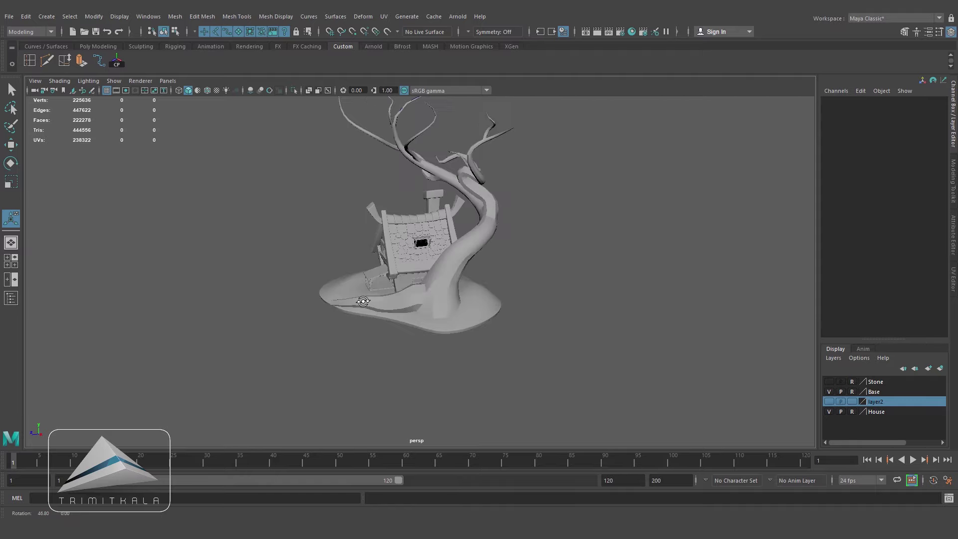
right_click_drag(362, 302, 498, 331, "alt")
left_click_drag(498, 331, 584, 320, "alt")
right_click_drag(349, 337, 405, 334, "alt")
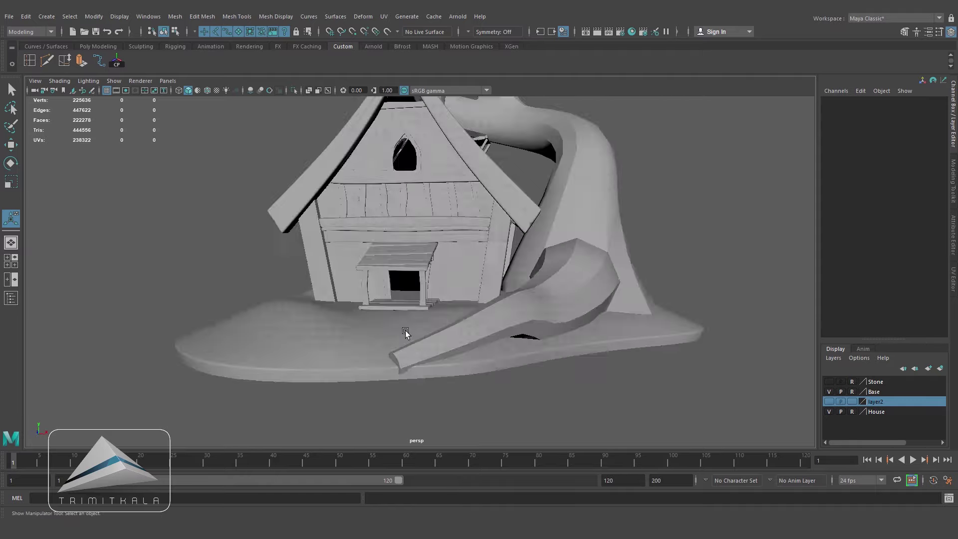
Step: Select the first root's curve in wireframe display and move its end control vertex to settle the root's tip at the island's rim
left_click(488, 325)
key("w")
key("4")
key("F8")
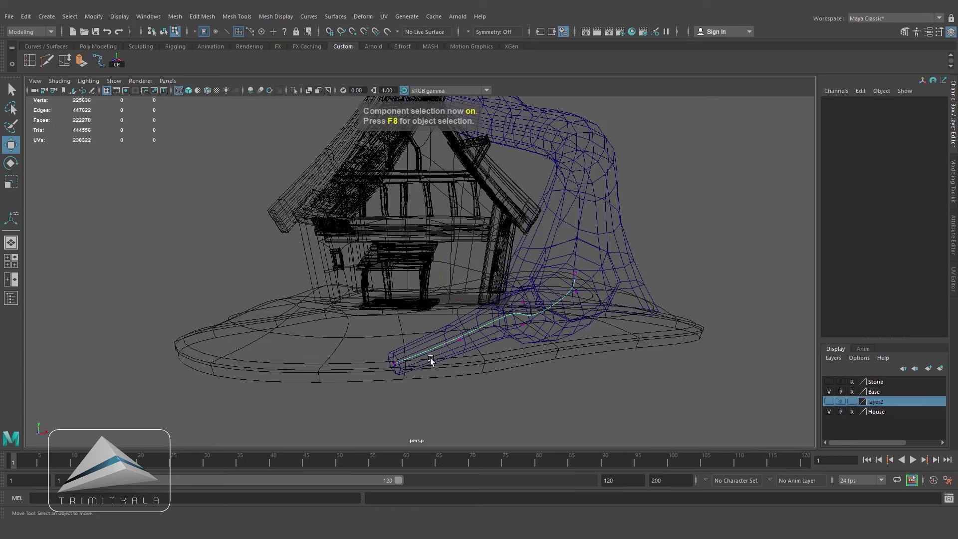
left_click(430, 360)
key("5")
left_click_drag(434, 349, 502, 312, "alt")
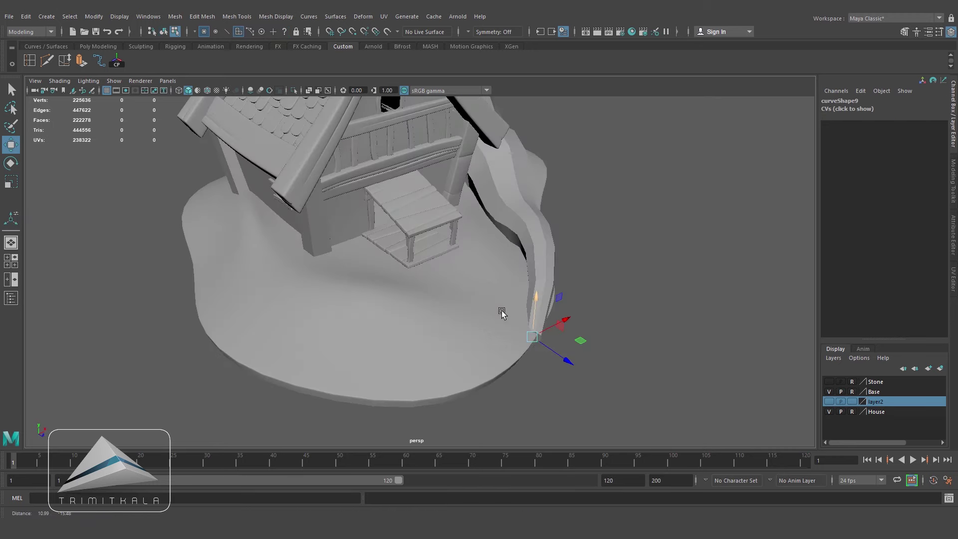
left_click_drag(567, 359, 372, 201, "alt")
left_click_drag(387, 224, 538, 331, "alt")
left_click(569, 378)
left_click_drag(553, 342, 587, 337, "alt")
Step: Select two edges on top of the root's junction with the trunk and slide them to smooth the transition
right_click_drag(571, 254, 568, 209)
left_click(568, 332, "shift")
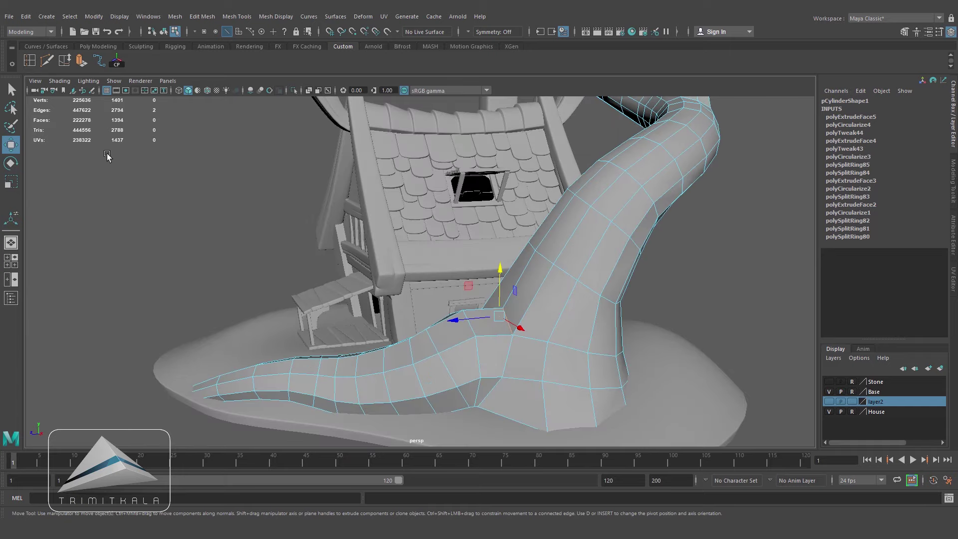
key("alt+s")
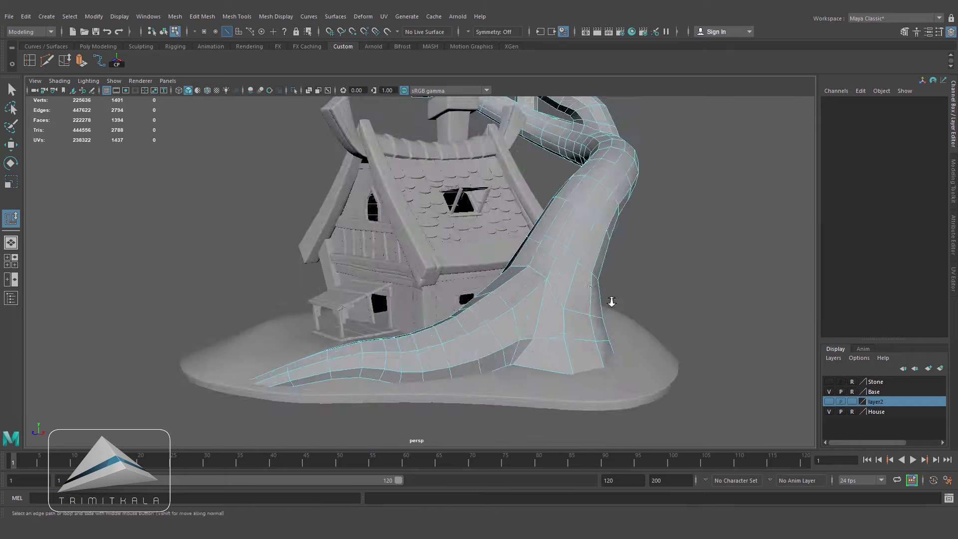
left_click_drag(611, 301, 499, 301, "alt")
Step: Select four faces low on the trunk's outer side, extrude and scale them inward, and circularize them
right_click_drag(452, 254, 452, 281)
left_click(451, 295)
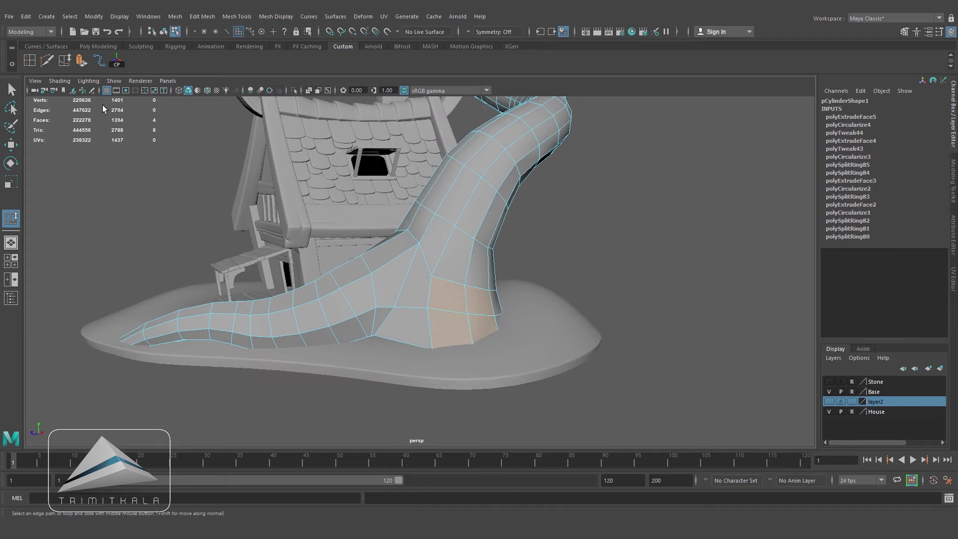
key("ctrl+e")
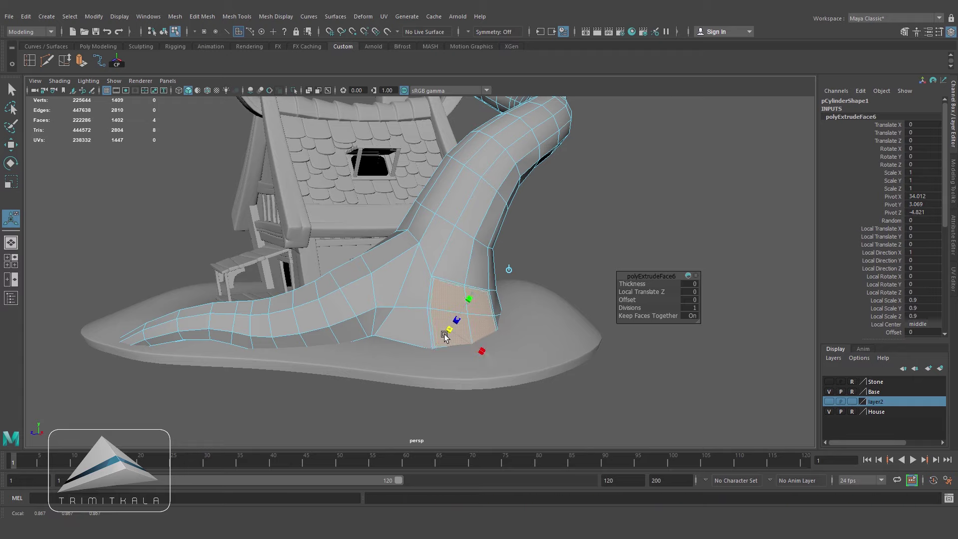
left_click_drag(433, 346, 487, 305, "alt")
left_click(201, 17)
left_click(218, 72)
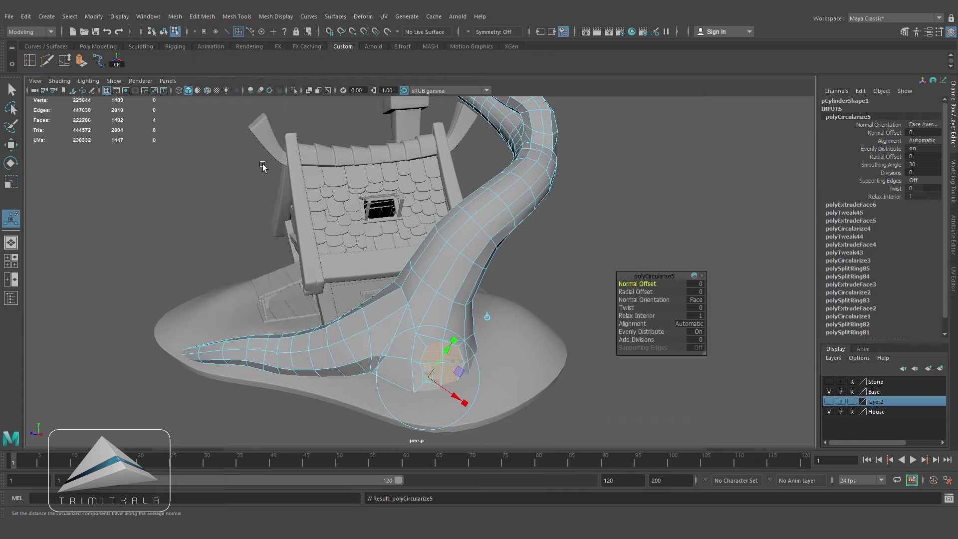
key("r")
left_click_drag(460, 368, 609, 387, "alt")
left_click(565, 398)
Step: Draw a wavy EP curve for a second root in the top view, starting beside the newly circularized faces
right_click_drag(609, 387, 550, 371, "alt")
middle_click_drag(549, 371, 561, 394, "alt")
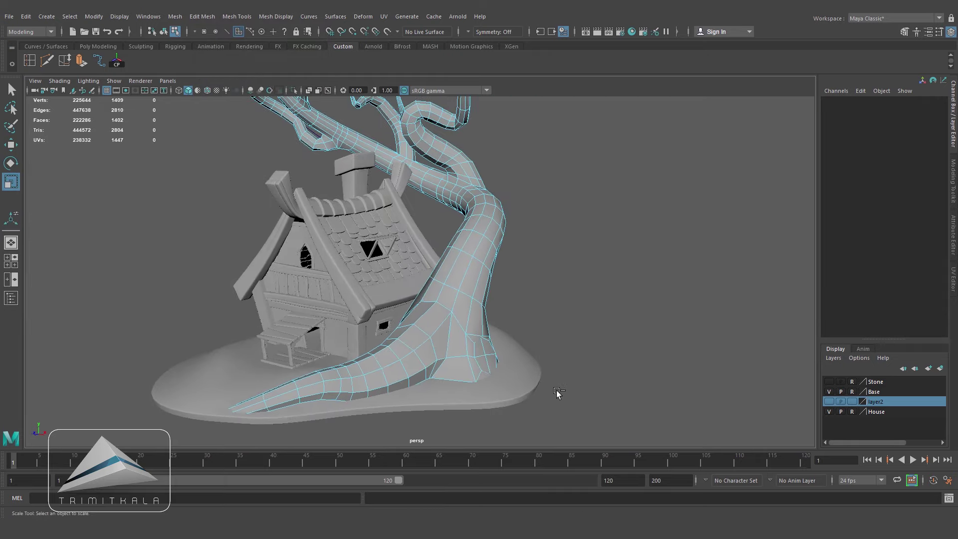
left_click_drag(557, 392, 592, 321, "alt")
right_click_drag(592, 321, 539, 344, "alt")
middle_click_drag(539, 344, 543, 359, "alt")
key("space")
left_click_drag(541, 402, 601, 343)
right_click_drag(601, 342, 491, 419, "alt")
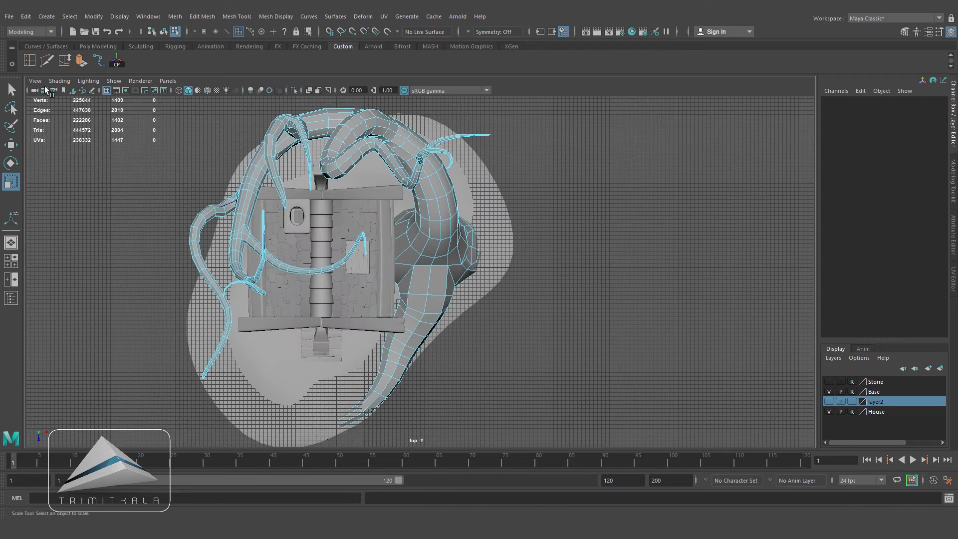
right_click_drag(383, 218, 532, 243, "alt")
middle_click_drag(531, 243, 513, 226, "alt")
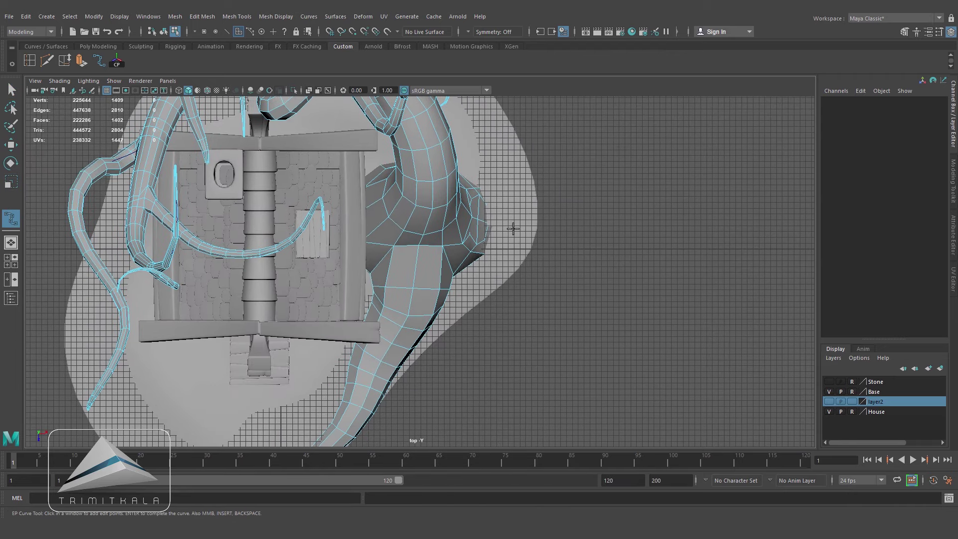
key("g")
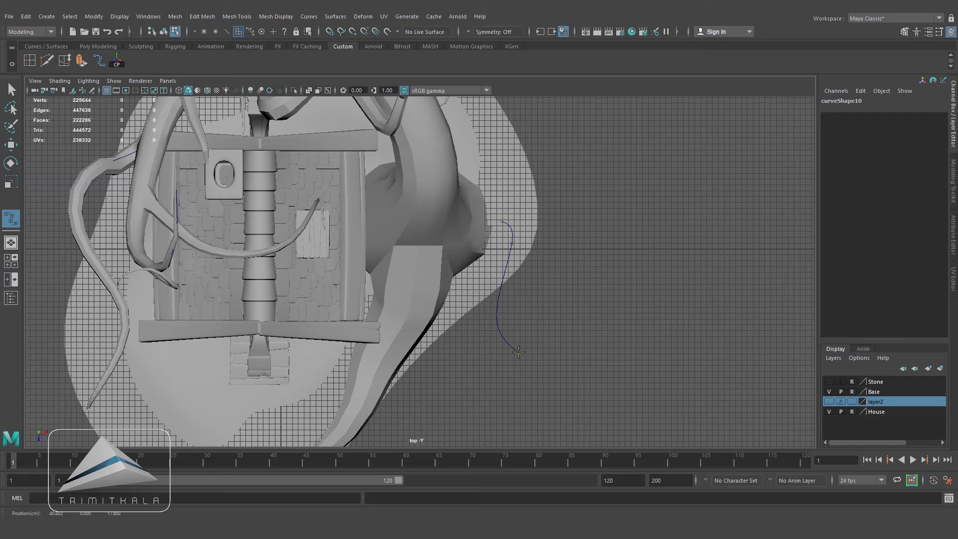
key("Return")
Step: Raise the second root curve toward the trunk base and lower its outer control vertices near the island's rim
key("r")
left_click_drag(561, 326, 391, 210, "alt")
left_click(15, 148)
right_click_drag(362, 294, 481, 284)
left_click_drag(235, 312, 305, 338)
left_click_drag(277, 273, 311, 288)
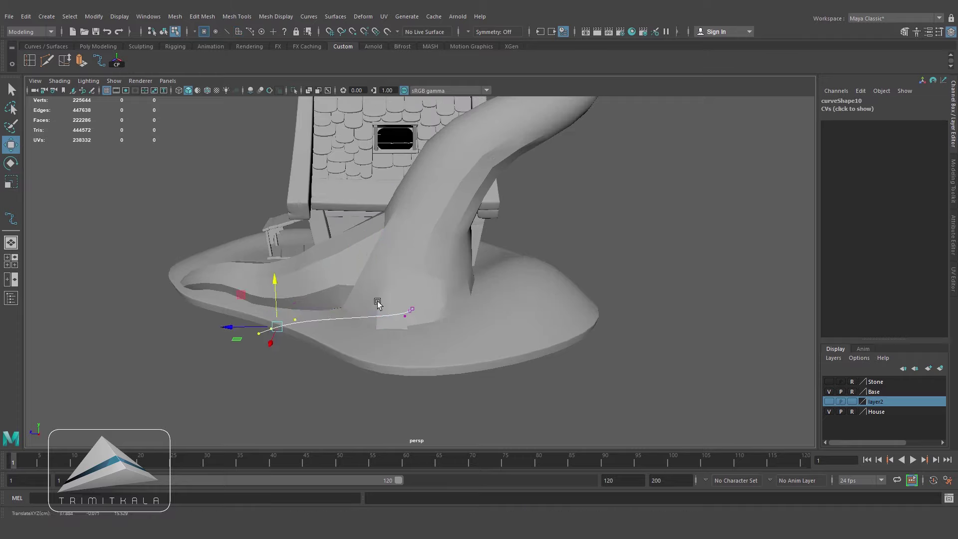
Step: Adjust the second curve's control vertices in the side view so it slopes down from the circularized faces along the ground
key("space")
left_click_drag(375, 319, 514, 297)
middle_click_drag(514, 296, 468, 249, "alt")
left_click_drag(360, 263, 367, 277)
left_click_drag(335, 323, 348, 333)
left_click_drag(342, 286, 453, 323)
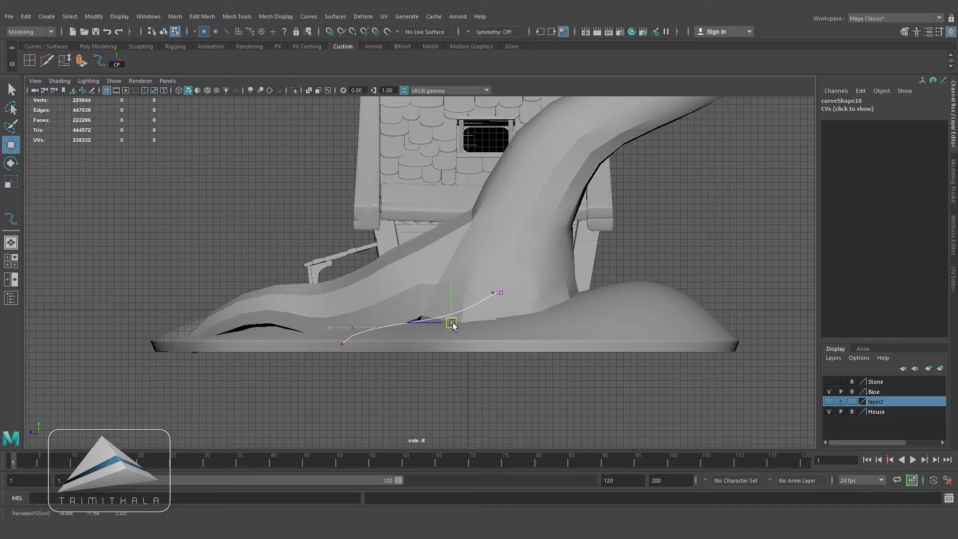
left_click_drag(494, 294, 475, 287)
key("space")
left_click_drag(531, 322, 530, 290)
left_click_drag(599, 309, 502, 330, "alt")
scroll(540, 291, "up", 3)
scroll(585, 318, "up", 3)
left_click_drag(586, 319, 441, 311, "alt")
left_click(532, 317)
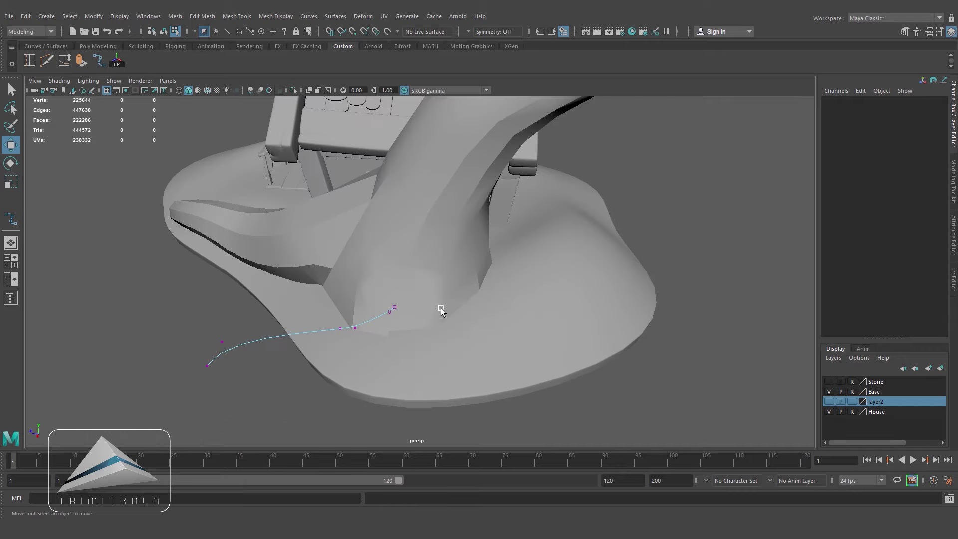
Step: Select the four circularized faces on the trunk's outer side together with the second root curve, and extrude along it
right_click_drag(271, 341, 319, 295)
left_click(426, 296)
right_click_drag(426, 295, 425, 325)
scroll(387, 284, "up", 2)
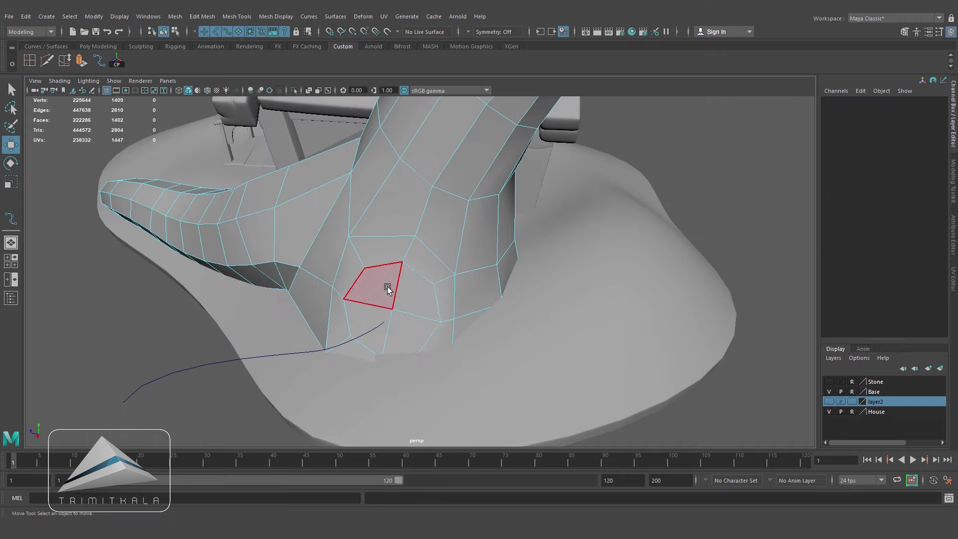
left_click(387, 285)
left_click(415, 294, "shift")
left_click(407, 329, "shift")
left_click(165, 374, "shift")
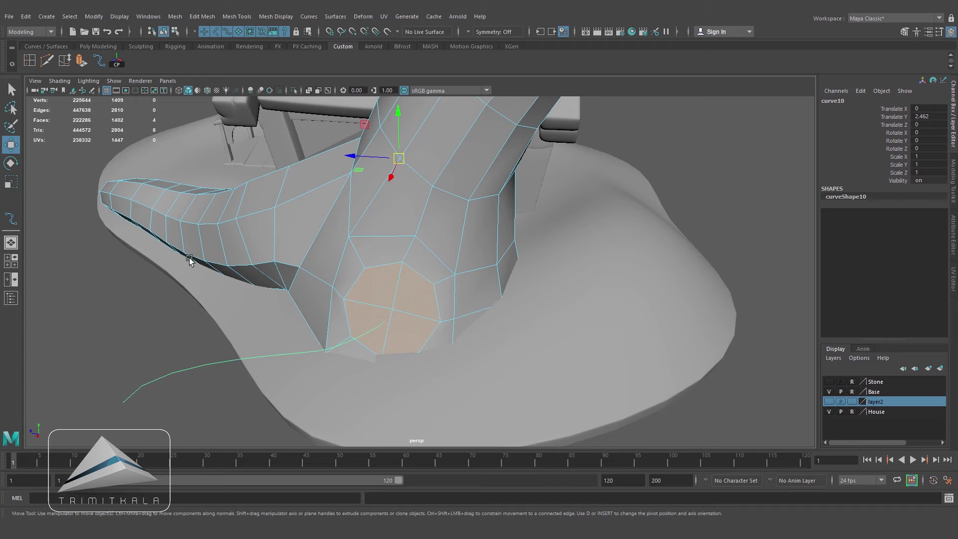
left_click(82, 61)
Step: Set the second root extrusion to 11 divisions and a taper of 0.1
scroll(274, 292, "down", 4)
left_click_drag(274, 292, 592, 340, "alt")
middle_click_drag(628, 309, 670, 316)
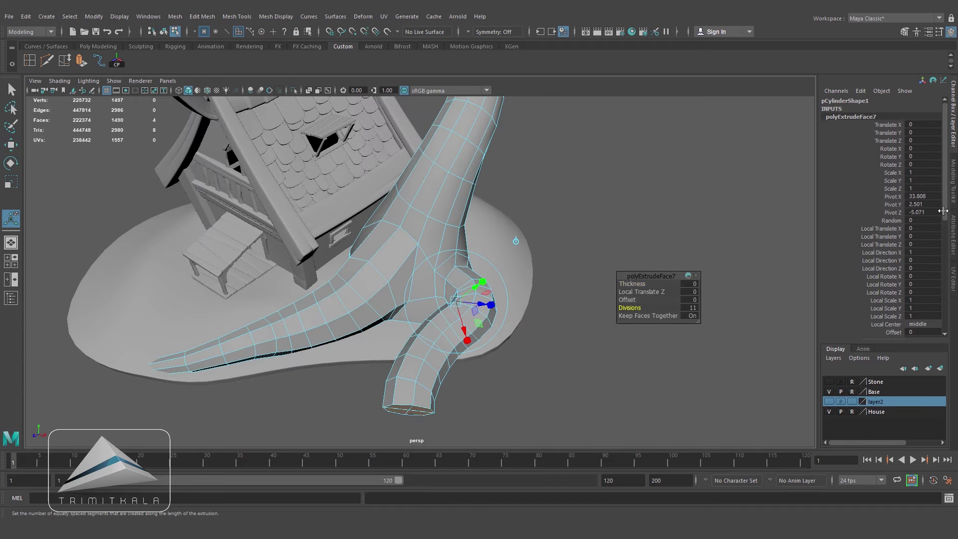
left_click_drag(943, 211, 940, 277)
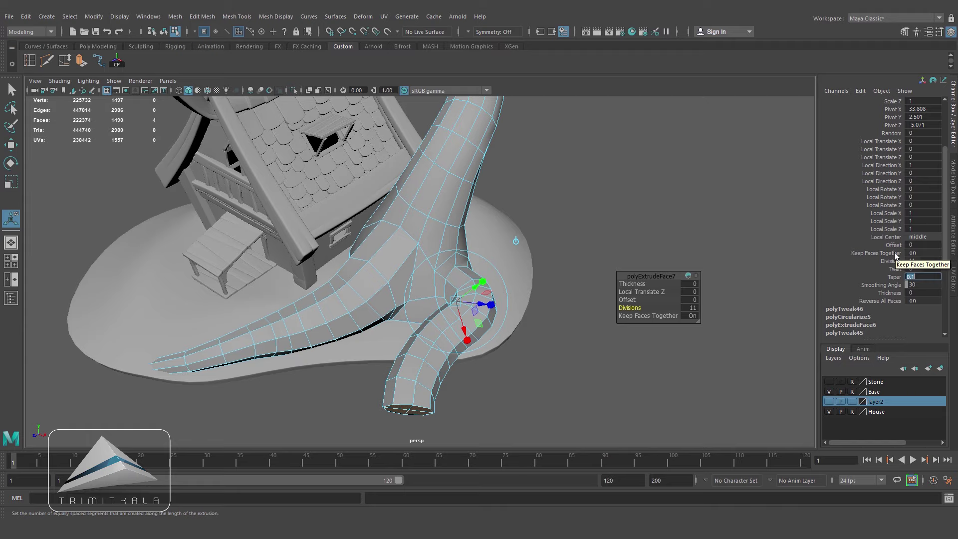
type("0.1")
key("Return")
left_click_drag(455, 334, 550, 376, "alt")
left_click(509, 366)
right_click_drag(549, 376, 504, 374, "alt")
middle_click_drag(505, 374, 517, 391, "alt")
Step: Take the Base layer out of reference mode and put the island mesh into vertex editing
left_click(829, 391)
left_click(829, 391)
left_click(427, 260)
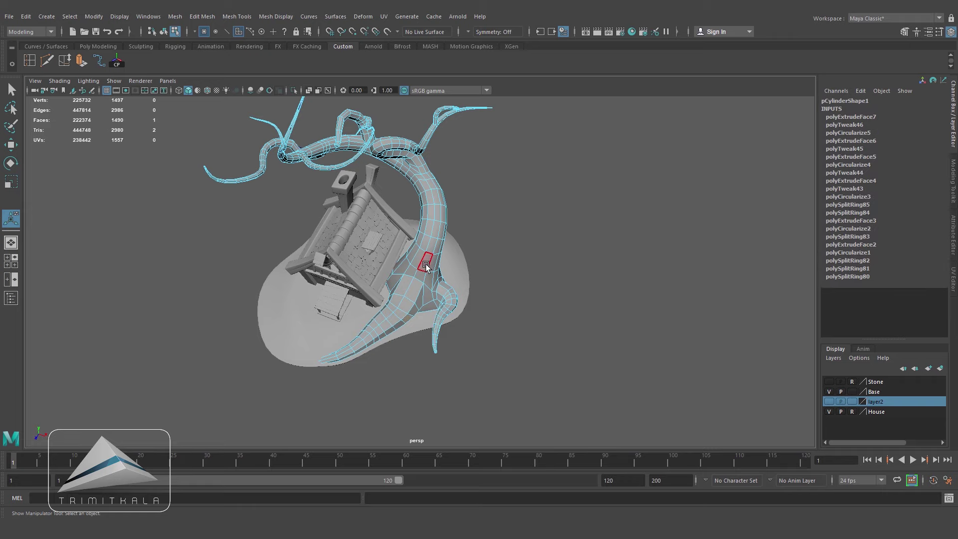
right_click_drag(426, 254, 471, 239)
key("q")
left_click(465, 279)
right_click_drag(469, 279, 496, 310, "alt")
right_click_drag(477, 253, 453, 275)
left_click(429, 254)
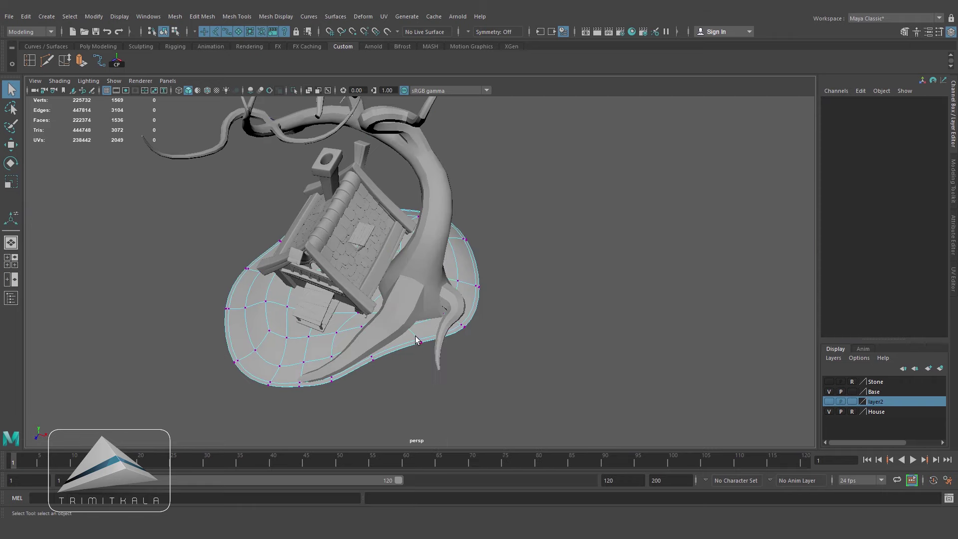
Step: Select four rim vertices of the island near the second root and pull them outward with soft selection on
left_click_drag(415, 335, 454, 367)
key("b")
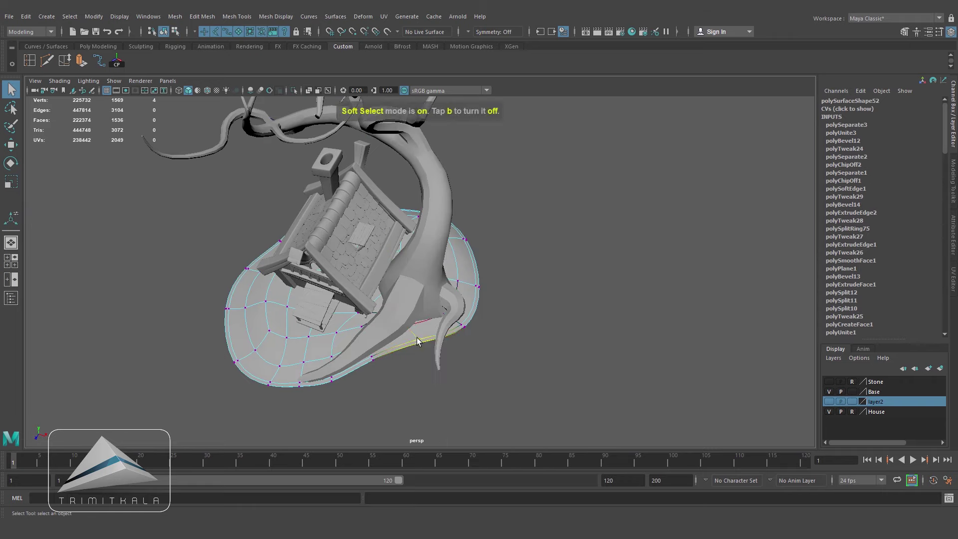
left_click(10, 145)
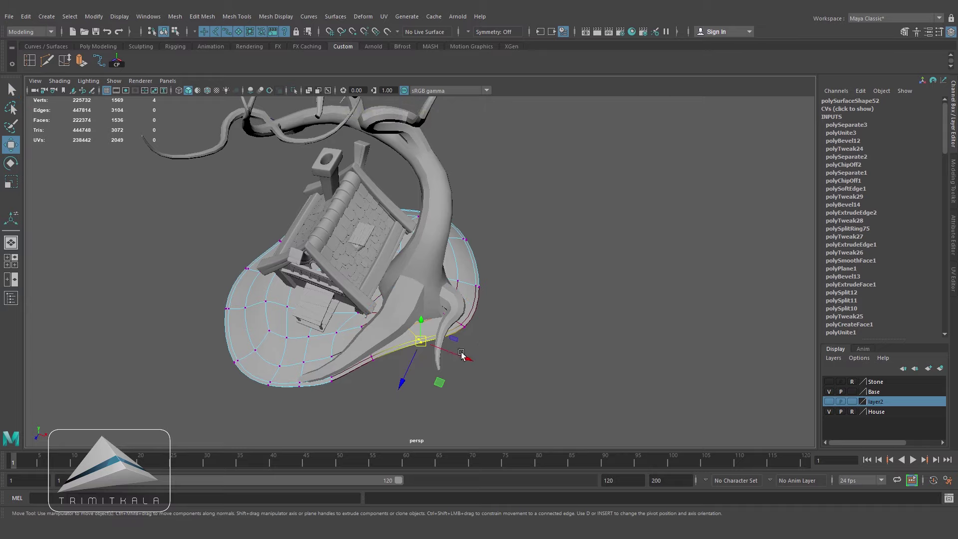
left_click_drag(465, 373, 494, 382)
middle_click_drag(376, 383, 353, 402)
left_click_drag(453, 387, 560, 420, "alt")
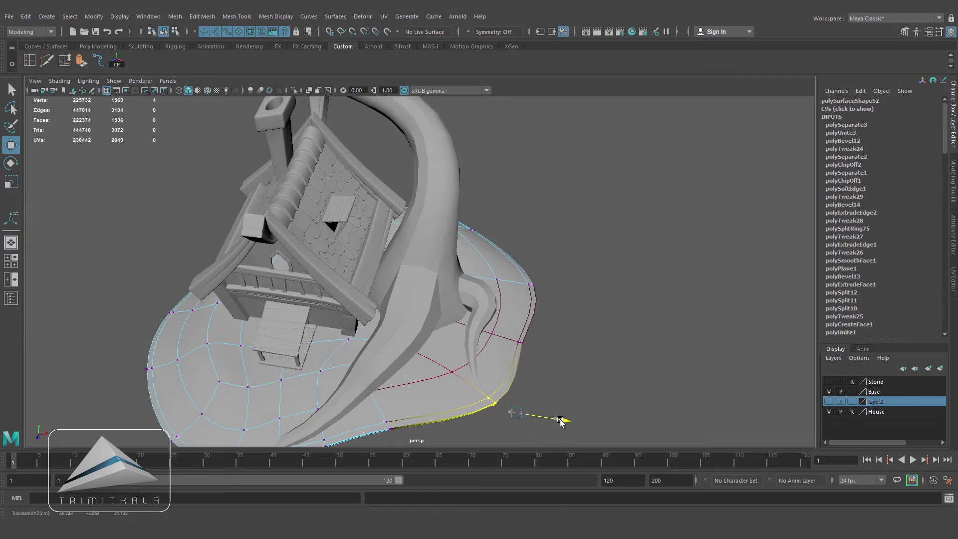
Step: Return the island mesh to object mode, deselect it, and set the Base layer back to reference
right_click_drag(501, 255, 560, 223)
left_click(560, 235)
left_click_drag(531, 340, 589, 279, "alt")
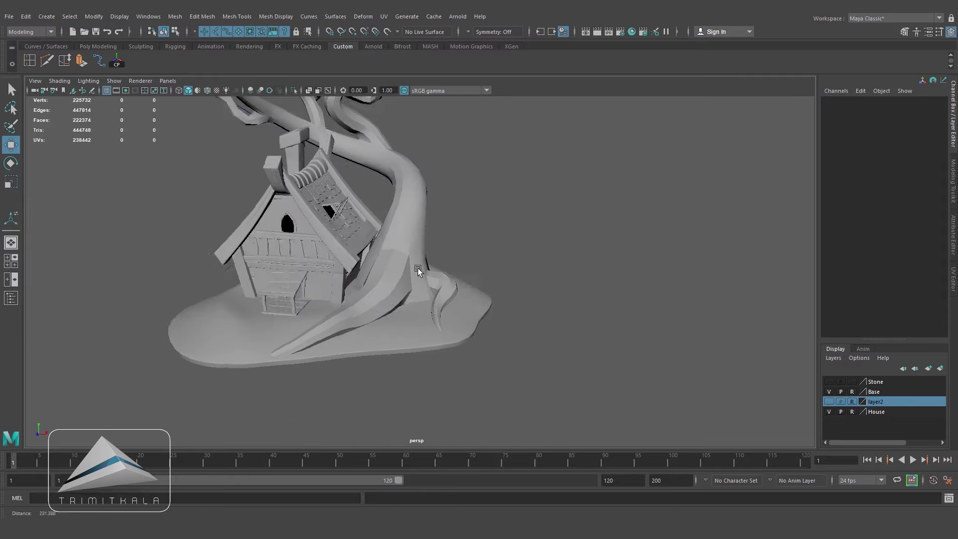
left_click_drag(418, 268, 104, 229, "alt")
Step: Insert an edge loop around the flared base of the tree trunk
left_click(449, 339)
left_click(30, 61)
left_click_drag(437, 358, 396, 199)
left_click(435, 361)
key("w")
Step: Select two stacked faces on the trunk base beside the second root and circularize them
right_click(421, 198)
left_click(422, 225)
left_click(420, 226)
left_click(202, 16)
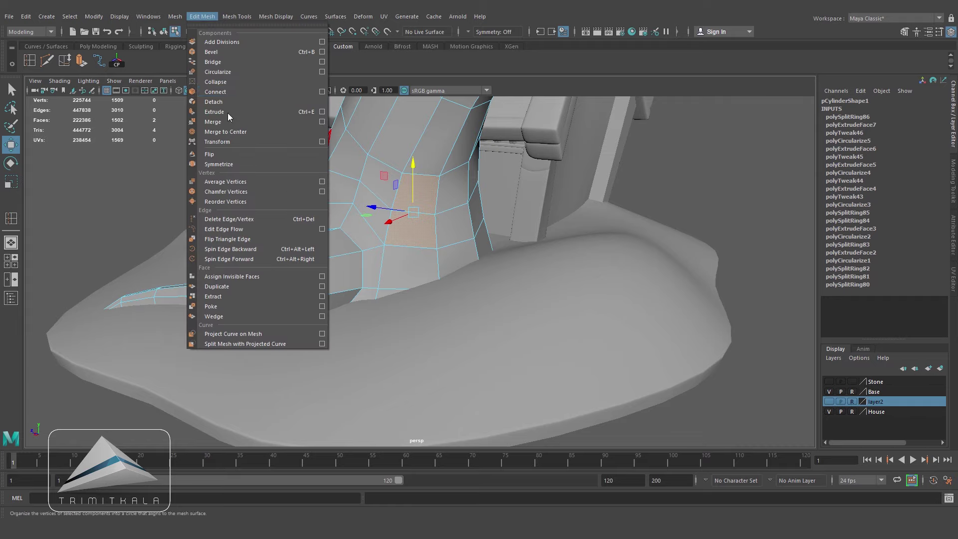
left_click(226, 72)
Step: Circularize another pair of stacked faces on the trunk base facing the rear of the house
left_click_drag(444, 201, 402, 214, "alt")
left_click(11, 181)
left_click_drag(402, 213, 374, 219, "alt")
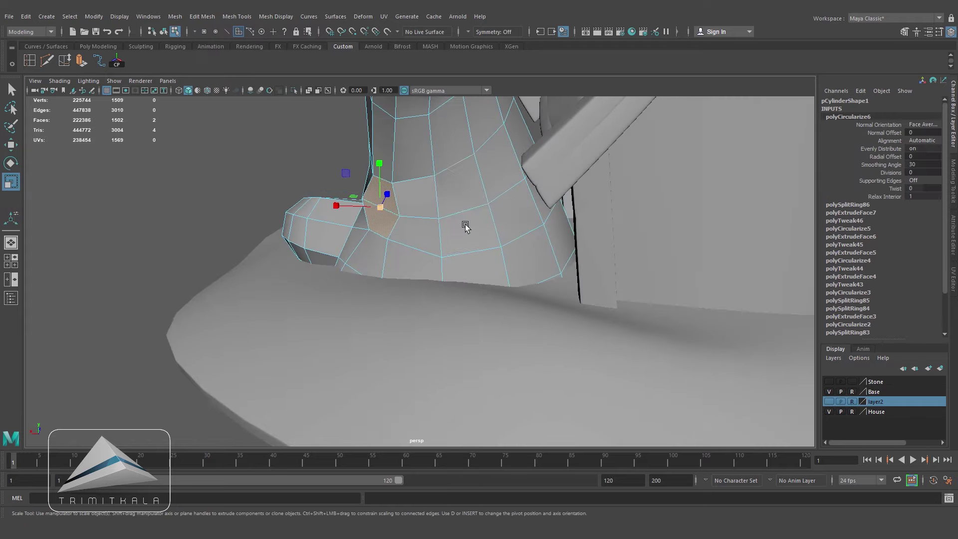
left_click(463, 195)
left_click(473, 232, "shift")
left_click(202, 16)
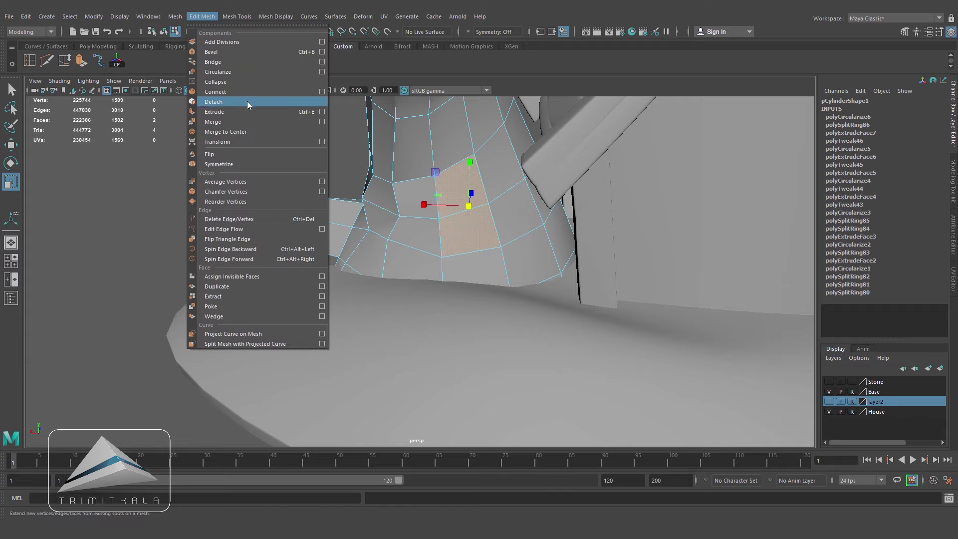
left_click(227, 81)
left_click_drag(441, 244, 532, 241, "alt")
left_click(614, 229)
Step: Draw a third root EP curve in the side view, running from the trunk base over the island's hump
left_click_drag(614, 229, 583, 234, "alt")
right_click_drag(591, 260, 412, 259, "alt")
left_click_drag(412, 258, 421, 274, "alt")
key("space")
left_click_drag(419, 318, 500, 277)
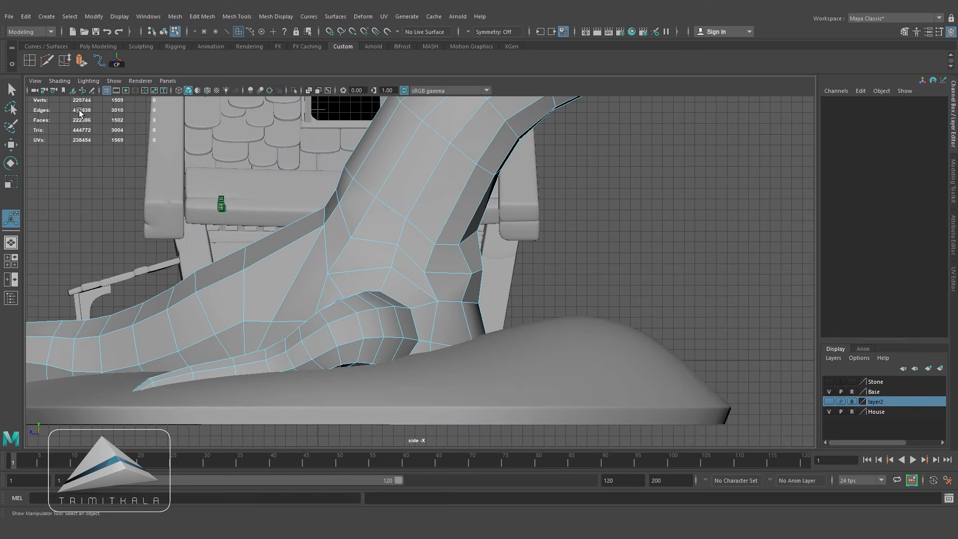
left_click(478, 291)
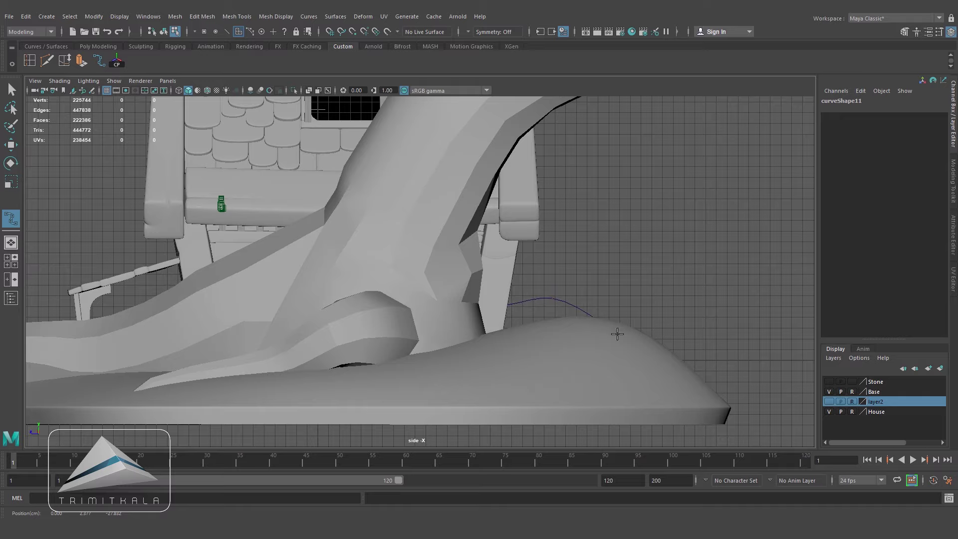
key("r")
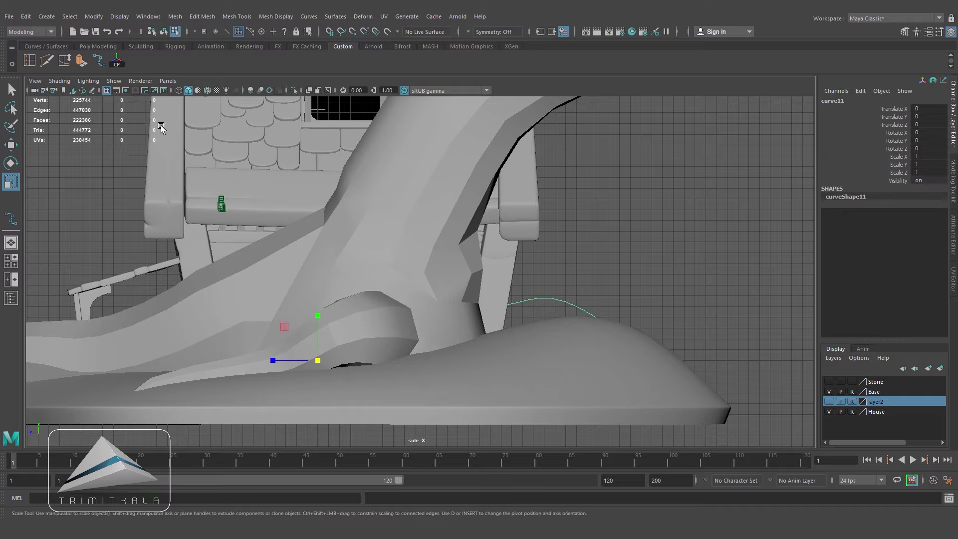
Step: Move the third root curve about 35 units along X to the trunk and rotate it about -31 degrees around Y
key("space")
left_click_drag(648, 349, 642, 312)
right_click_drag(630, 332, 318, 253, "alt")
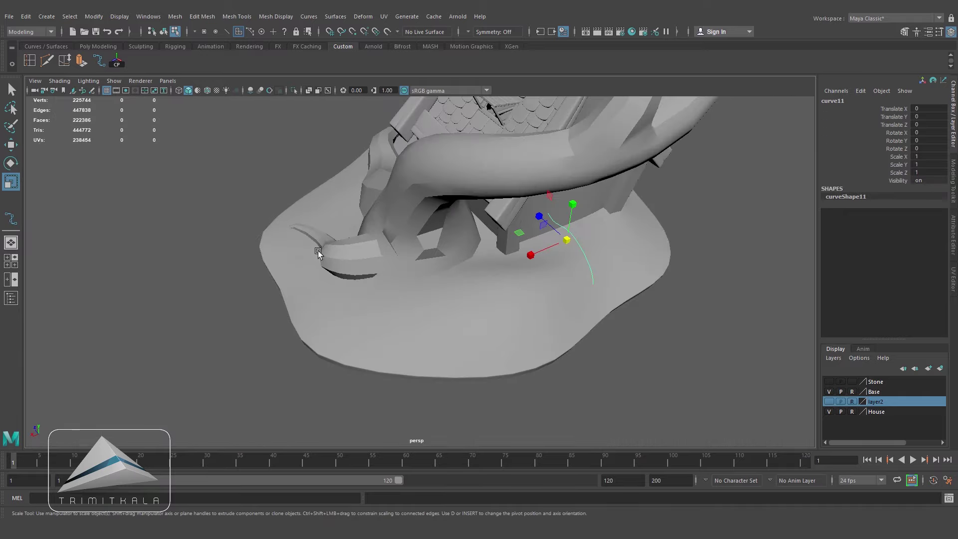
left_click(208, 92)
left_click(11, 145)
mouse_move(531, 255)
left_mouse_down()
mouse_move(433, 289)
mouse_move(439, 314)
mouse_move(499, 272)
mouse_move(447, 276)
mouse_move(424, 323)
mouse_move(477, 300)
left_mouse_up()
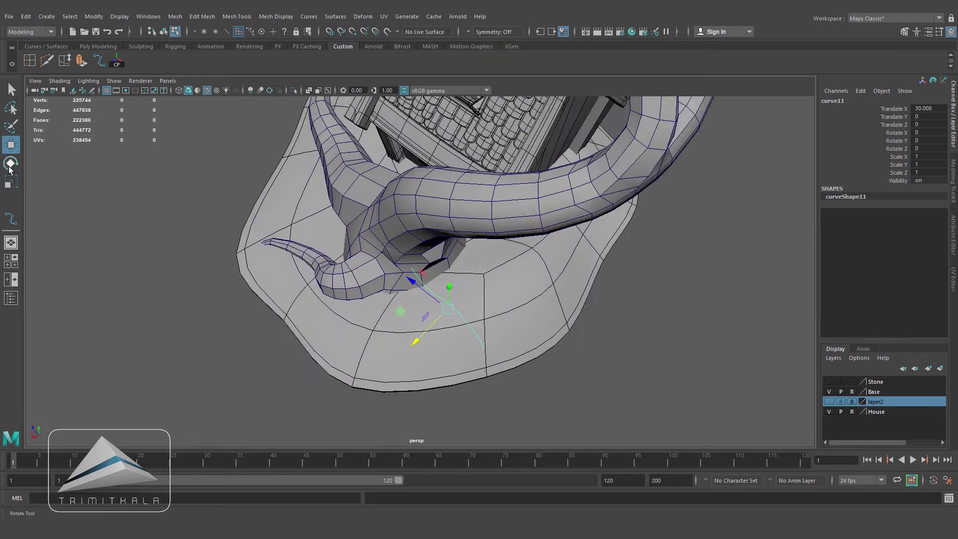
key("e")
left_click_drag(466, 338, 450, 350)
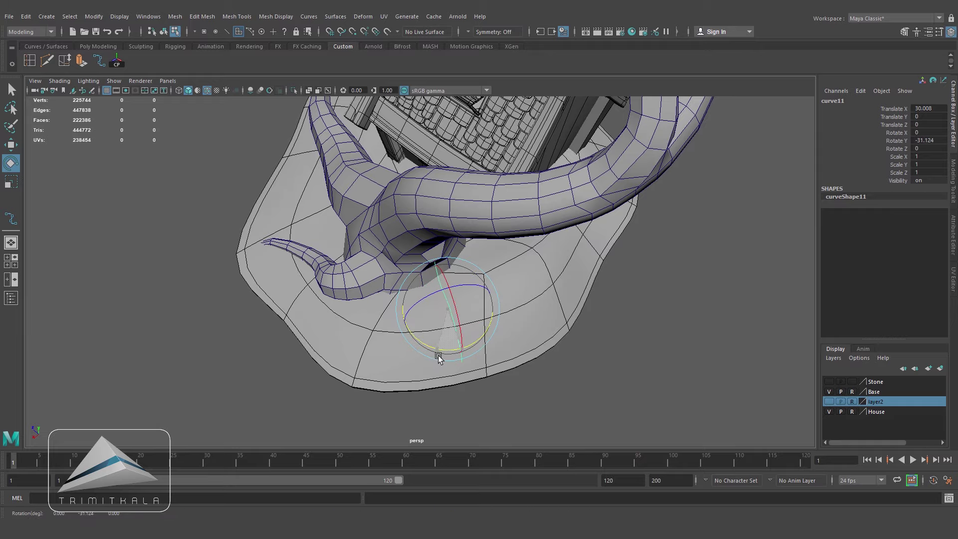
key("w")
left_click_drag(417, 339, 388, 348)
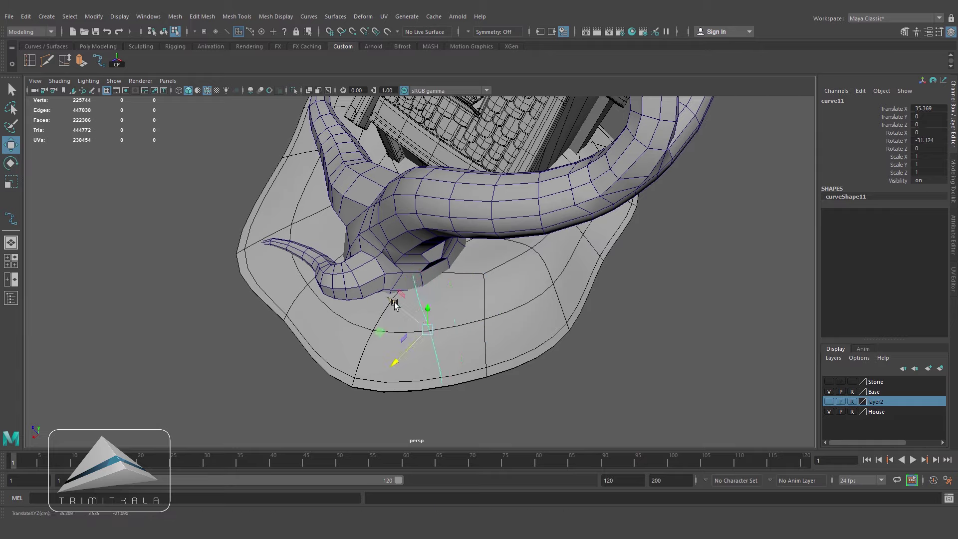
Step: Fine-tune the third root curve's placement and adjust its control vertices so it leads out of the trunk
left_click_drag(405, 341, 490, 282, "alt")
left_click_drag(443, 259, 460, 258)
left_click_drag(460, 265, 562, 267, "alt")
right_click_drag(541, 270, 492, 265)
left_click(525, 278)
left_click_drag(598, 303, 505, 343, "alt")
right_click_drag(434, 288, 514, 261)
left_click(474, 320)
Step: Hide the wireframe overlay, select the two circularized trunk faces with the third root curve, and extrude along it
left_click_drag(474, 320, 454, 311, "alt")
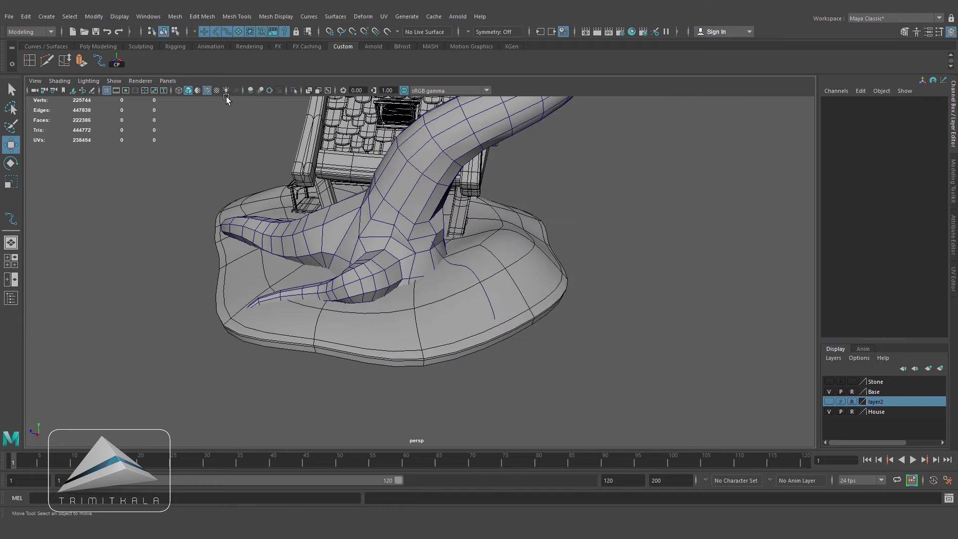
left_click(207, 90)
scroll(454, 257, "up", 3)
left_click(424, 214)
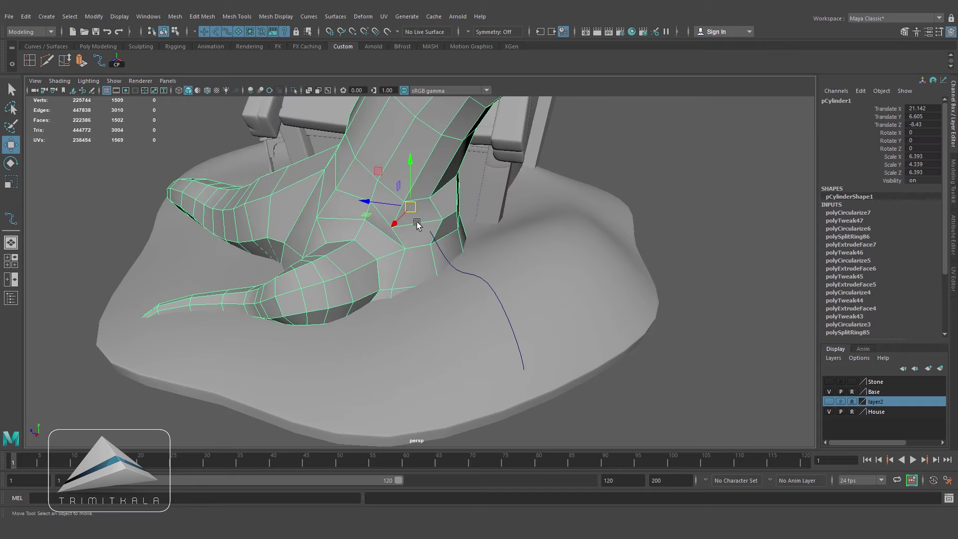
key("F11")
left_click(417, 220)
left_click(510, 325, "shift")
left_click_drag(537, 334, 568, 346, "alt")
left_click(80, 62)
Step: Set the third root extrusion to 11 divisions and a taper of 0.1
left_click_drag(514, 260, 599, 237, "alt")
left_click_drag(629, 307, 649, 308)
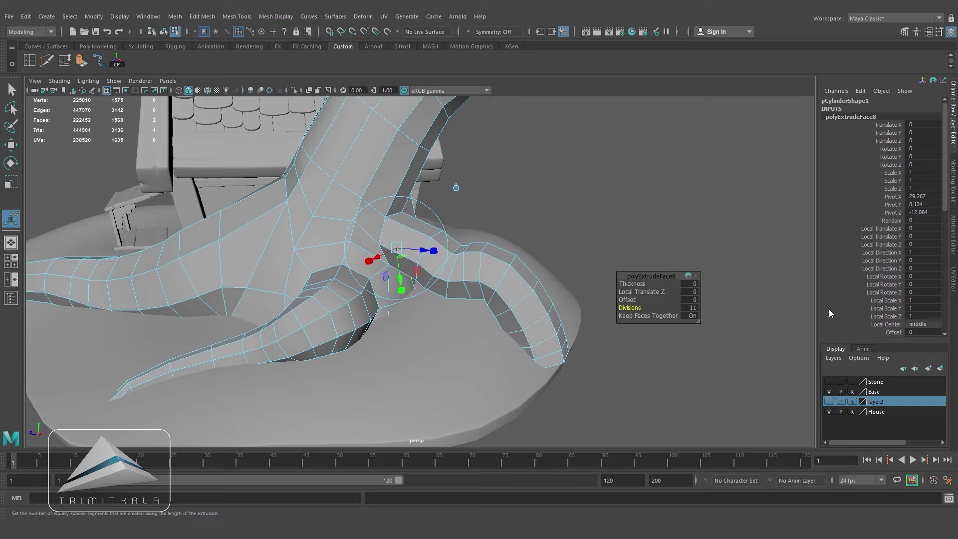
scroll(902, 285, "down", 3)
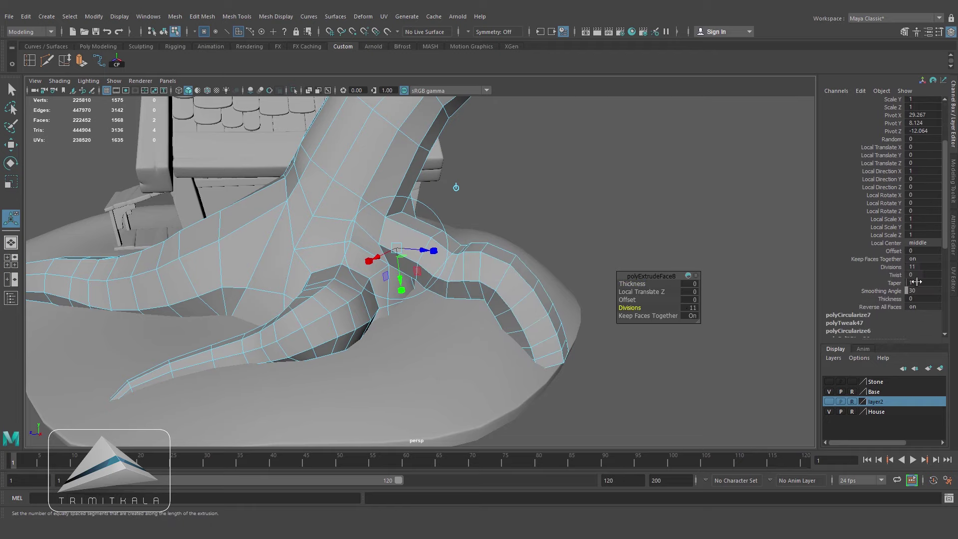
key("Return")
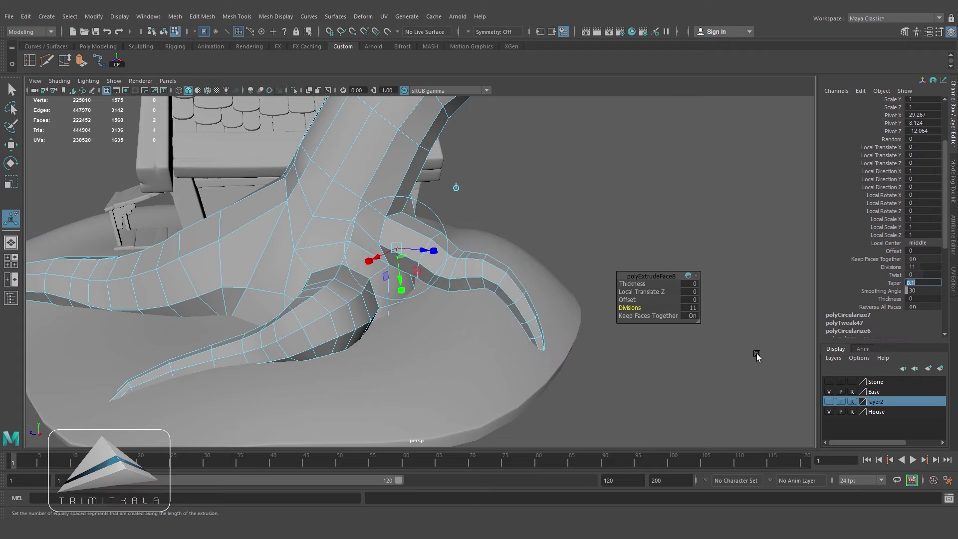
left_click_drag(673, 236, 620, 210, "alt")
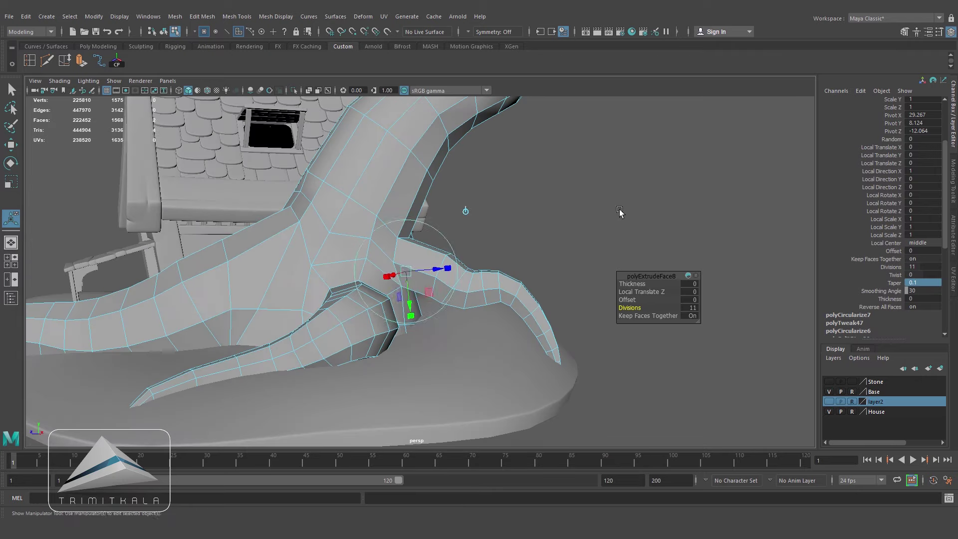
left_click(620, 210)
Step: Select the middle control vertices of the third root's curve and lower them to bring the root closer to the island
middle_click_drag(589, 220, 585, 242, "alt")
left_click_drag(586, 241, 488, 259, "alt")
right_click_drag(487, 259, 514, 277)
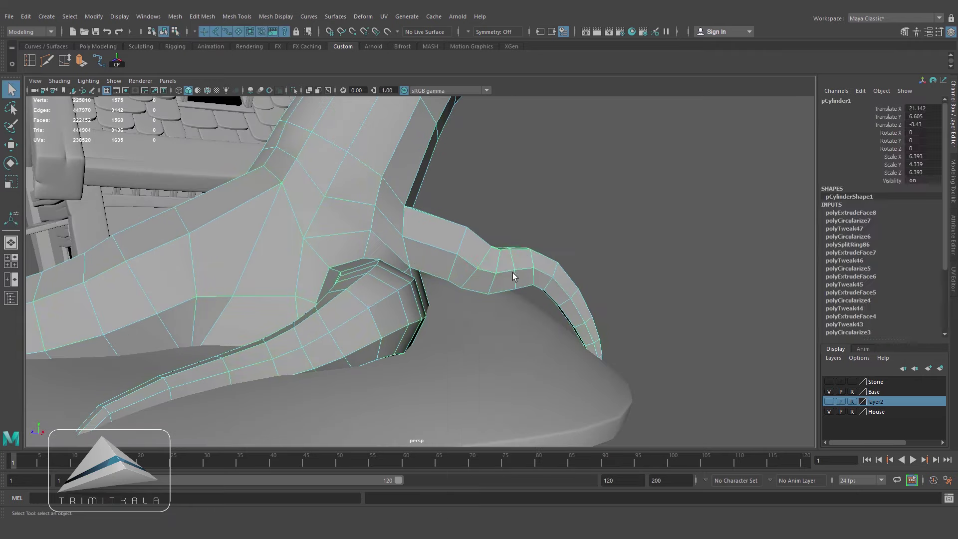
key("4")
left_click(462, 257)
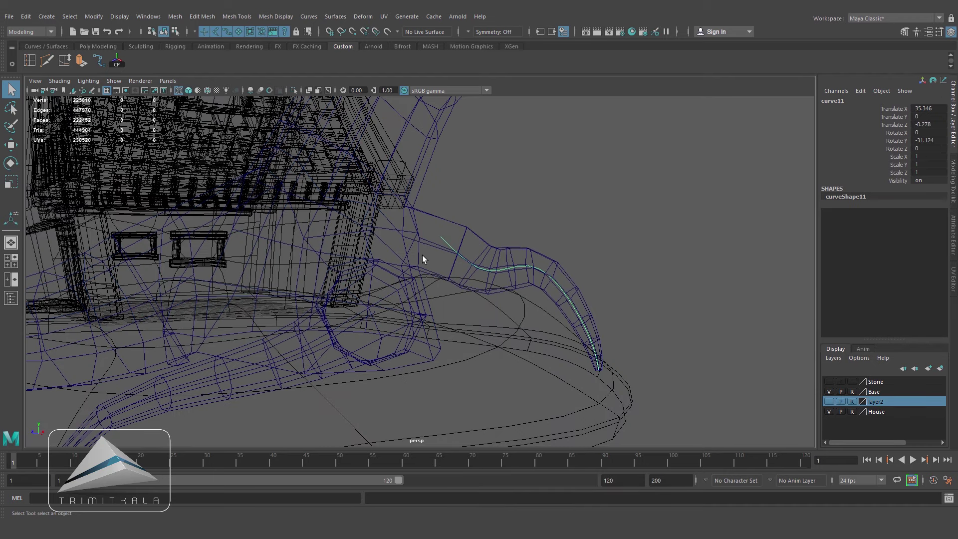
key("F8")
left_click_drag(468, 231, 573, 320)
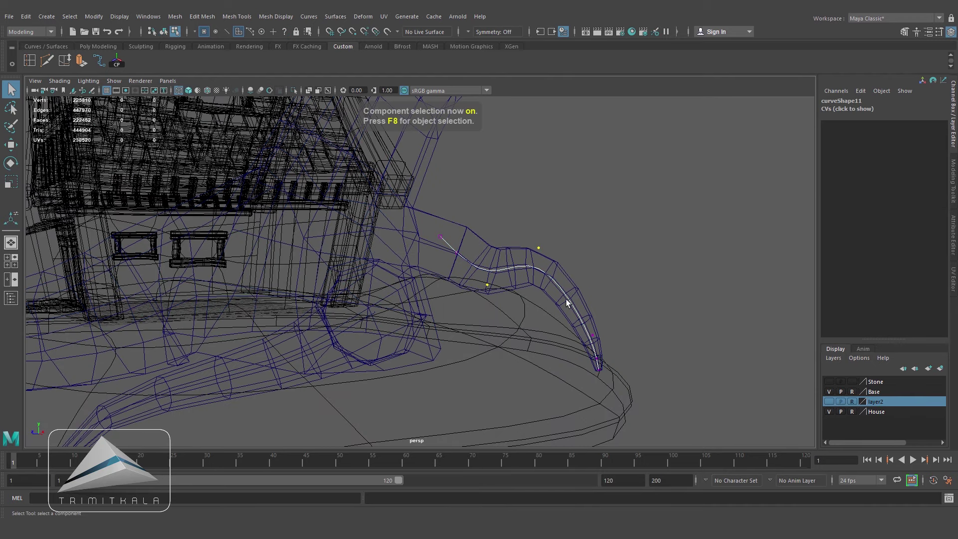
key("w")
key("5")
left_click_drag(514, 220, 495, 251)
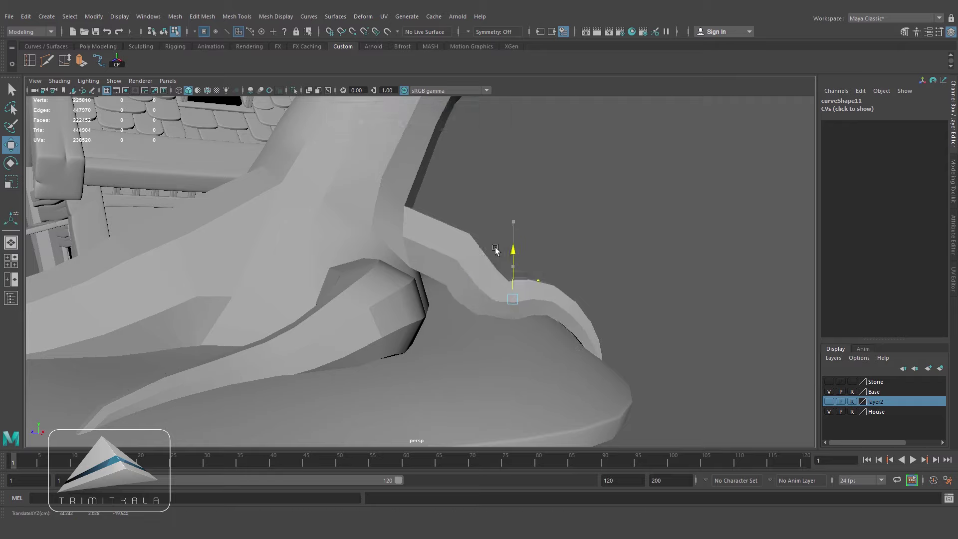
key("Right")
left_click_drag(567, 256, 449, 291)
Step: Select an edge on the trunk above the third root and slide it along its neighbouring edges
key("F8")
left_click(440, 242)
right_click_drag(449, 292, 442, 263)
left_click(430, 285)
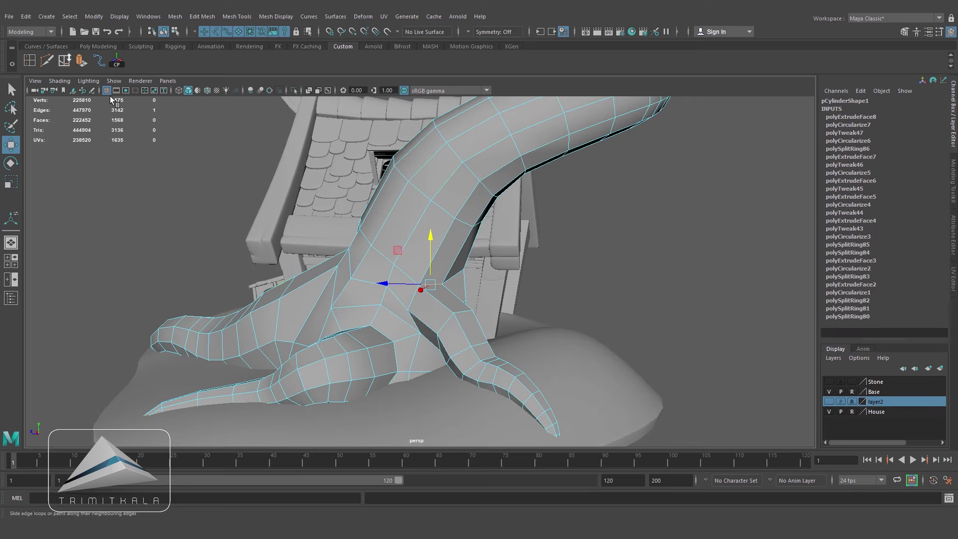
left_click(65, 61)
middle_click_drag(447, 304, 453, 291)
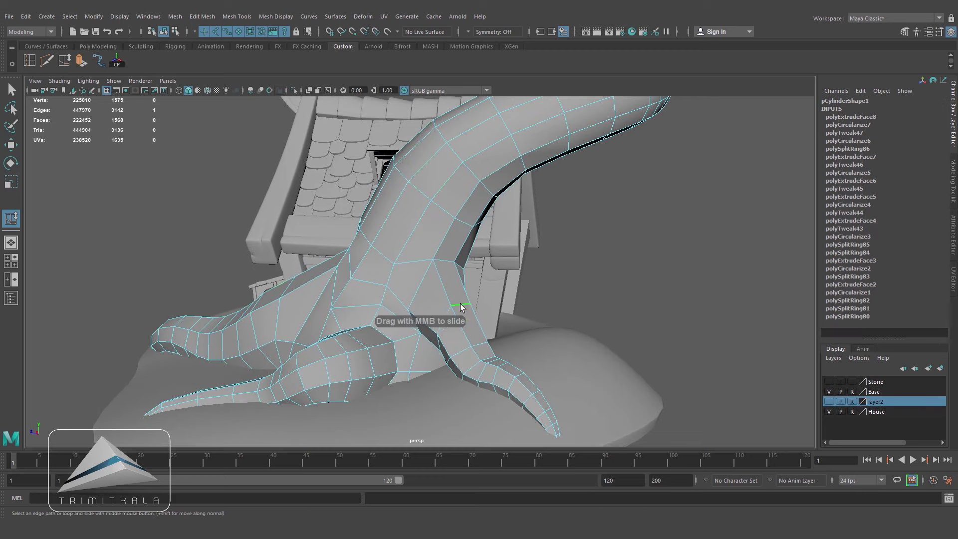
left_click_drag(454, 304, 518, 306, "alt")
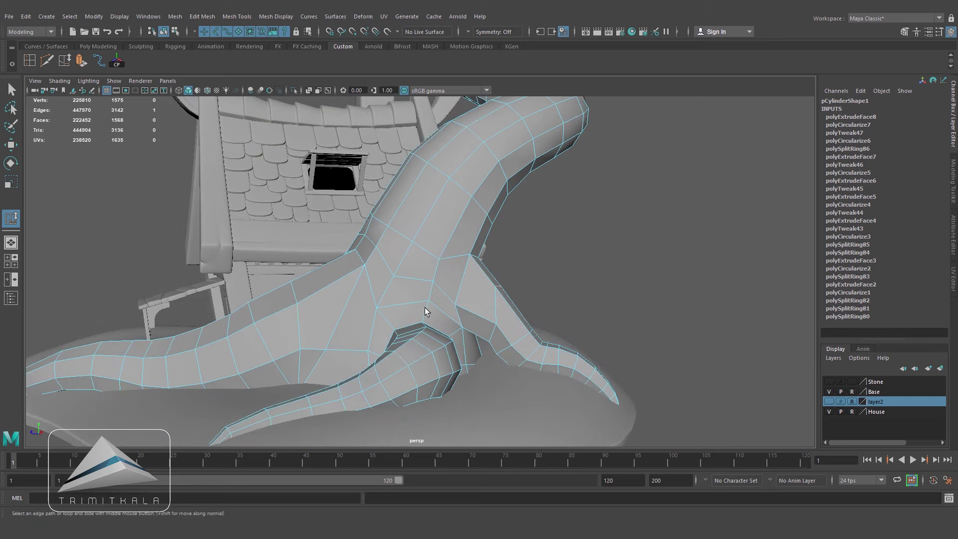
Step: Insert an edge loop around the third root close to where it leaves the trunk
left_click(45, 61)
left_click_drag(468, 324, 487, 340)
left_click(14, 163)
key("w")
left_click_drag(549, 280, 529, 304, "alt")
left_click(417, 334)
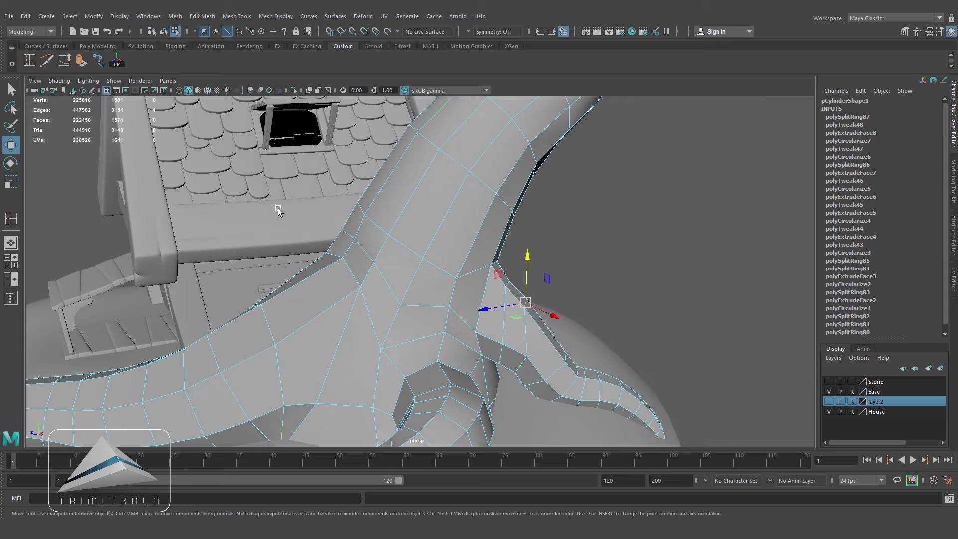
Step: Select the edge loops on the upper third root and move them to arch it, then return to object mode
left_click(75, 62)
left_click_drag(686, 311, 497, 313, "alt")
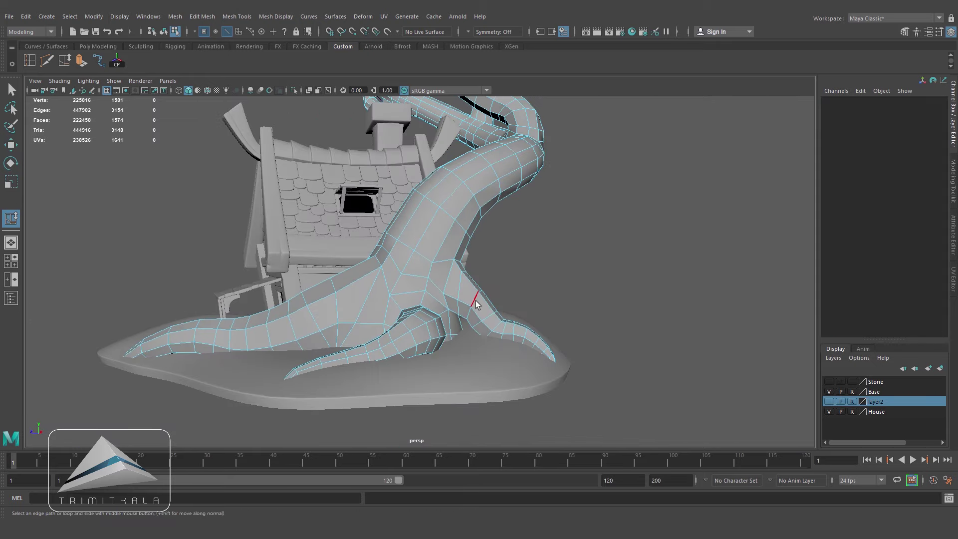
double_click(473, 299)
left_click(11, 145)
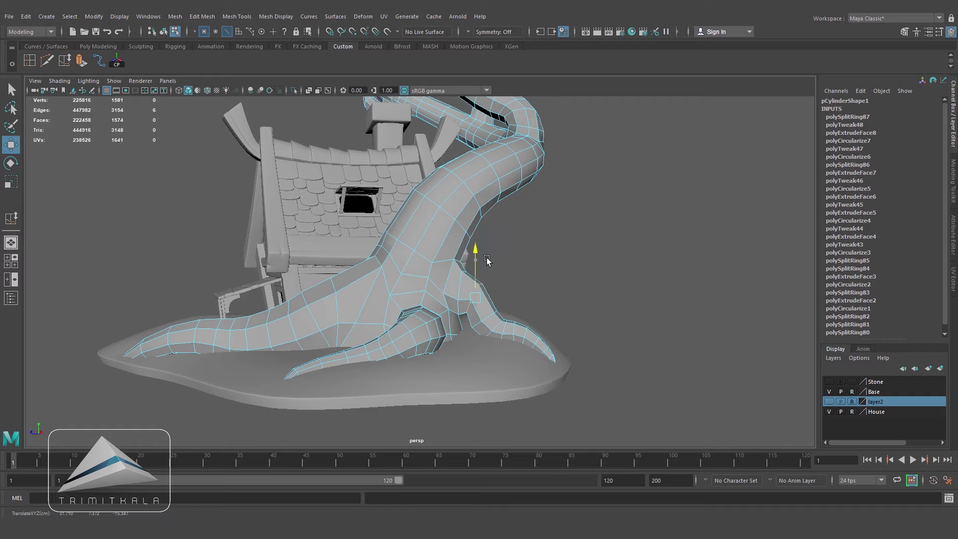
left_click_drag(474, 297, 589, 340, "alt")
scroll(543, 349, "up", 3)
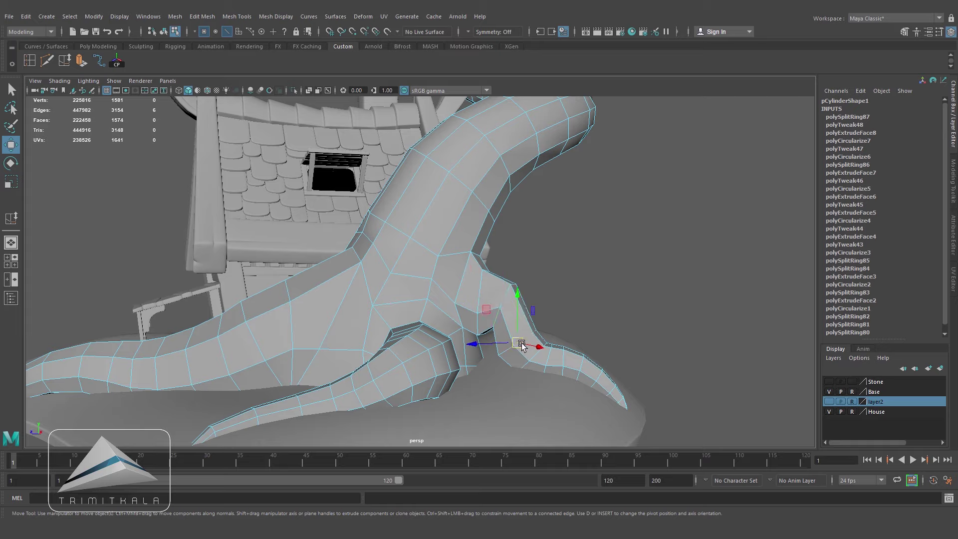
left_click_drag(639, 309, 442, 261, "alt")
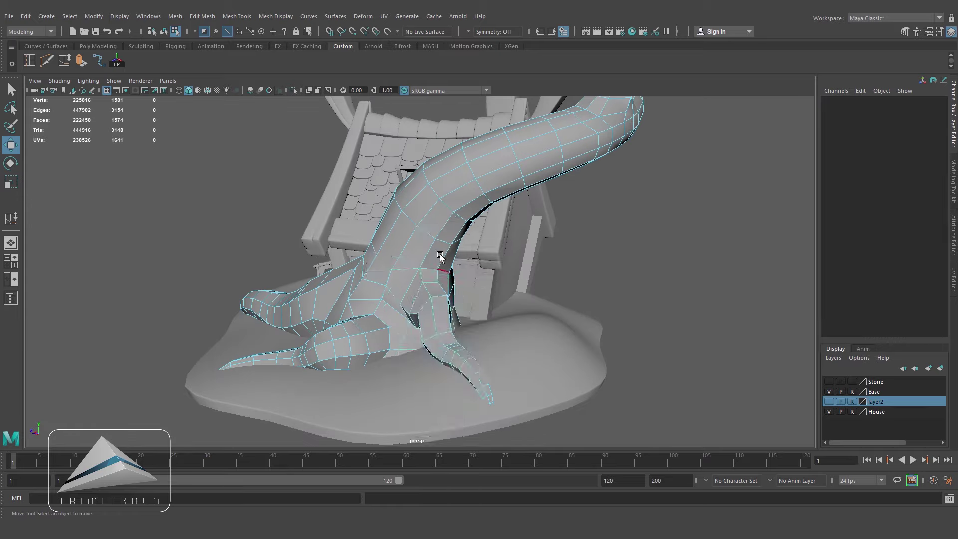
key("F8")
left_click(674, 270)
Step: Draw a fourth root EP curve in the back view, from the trunk base along the ground behind the house
scroll(498, 319, "down", 4)
left_click_drag(497, 318, 468, 331, "alt")
left_click(474, 322)
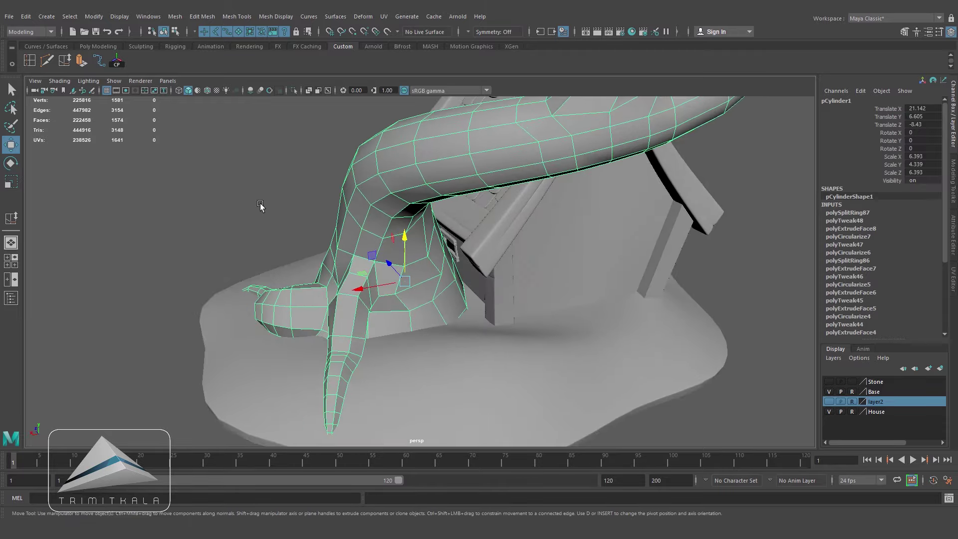
left_click(99, 60)
key("space")
left_click(454, 306)
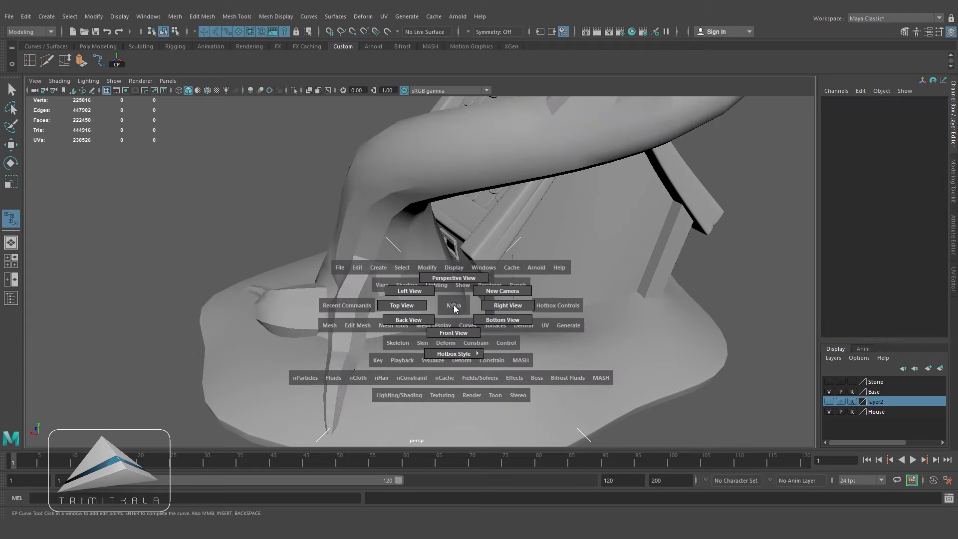
left_click_drag(454, 308, 408, 319)
key("4")
key("5")
key("alt+5")
left_click(358, 303)
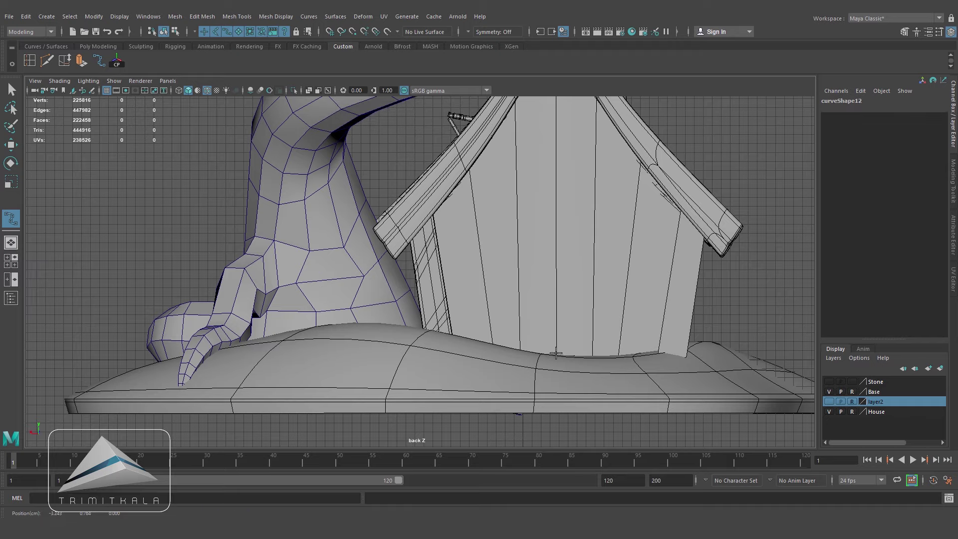
key("w")
Step: Move the fourth root curve back in depth to line up with the trunk and the ground behind the house
left_click_drag(551, 332, 537, 333, "alt")
key("space")
left_click_drag(529, 337, 564, 349)
left_click_drag(311, 242, 405, 253)
left_click_drag(491, 300, 534, 386, "alt")
left_click_drag(513, 290, 570, 369, "alt")
scroll(500, 319, "up", 3)
Step: Toggle soft selection and reposition the control vertices at the fourth root curve's outer end to follow the ground
right_click_drag(500, 318, 494, 304)
left_click(494, 303)
left_click_drag(494, 304, 526, 312, "alt")
key("b")
left_click_drag(463, 299, 498, 283)
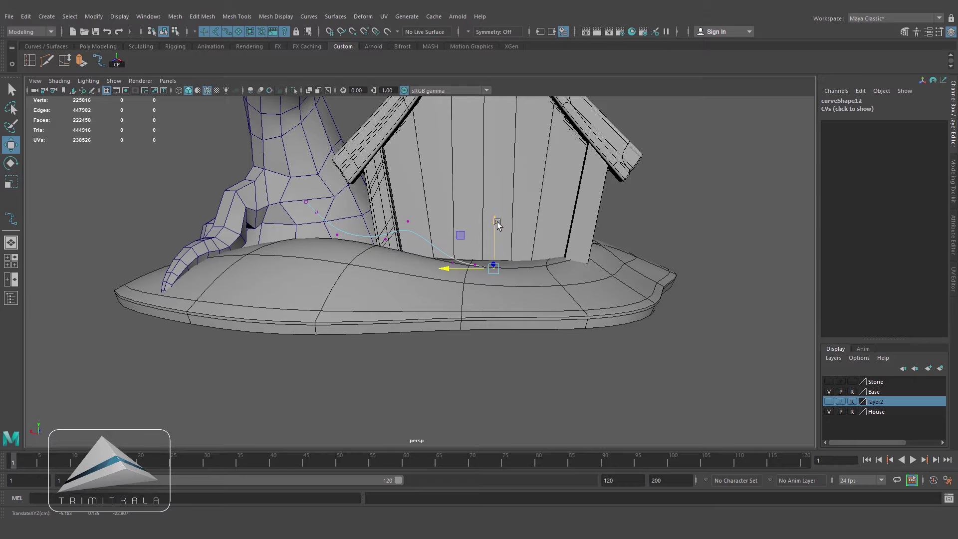
left_click_drag(497, 225, 497, 227)
left_click_drag(399, 245, 426, 284, "alt")
right_click_drag(560, 274, 584, 252)
Step: Select the two circularized faces on the trunk's rear side with the fourth root curve and extrude along it
left_click_drag(539, 264, 399, 279, "alt")
left_click(310, 225)
right_click_drag(311, 226, 310, 262)
left_click(299, 215)
left_click(287, 254, "shift")
left_click(517, 301, "shift")
left_click(81, 60)
Step: Increase the fourth root extrusion's divisions and set its taper to 0.1
left_click_drag(379, 259, 414, 292, "alt")
left_click_drag(630, 308, 683, 309)
left_click_drag(548, 289, 449, 284, "alt")
left_click_drag(942, 192, 943, 250)
left_click(921, 230)
type("0.1")
key("Return")
left_click(154, 194)
Step: Leave face editing, deselect the tree, and examine the trunk, roots and island around the house
left_click_drag(154, 195, 325, 299, "alt")
scroll(389, 294, "down", 3)
left_click_drag(447, 292, 538, 279, "alt")
right_click_drag(478, 162, 526, 148)
left_click(533, 245)
key("q")
left_click_drag(533, 245, 584, 261, "alt")
right_click_drag(584, 260, 493, 269, "alt")
middle_click_drag(493, 270, 499, 333, "alt")
left_click_drag(498, 333, 469, 334, "alt")
left_click_drag(504, 304, 515, 355, "alt")
right_click_drag(515, 355, 599, 366, "alt")
middle_click_drag(599, 366, 576, 316, "alt")
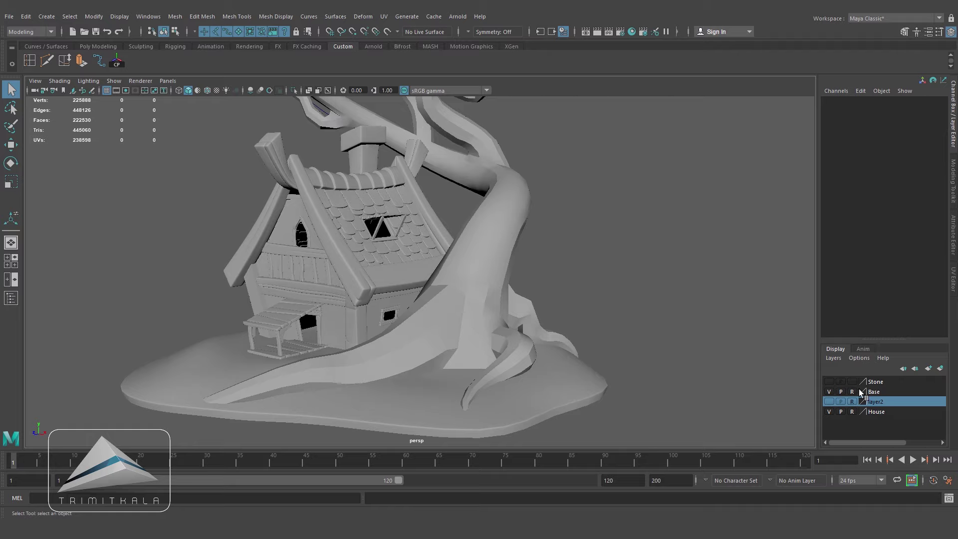
Step: Scale the stone to 1.34, rotate it, and place it on the ground between the trunk's front roots
left_click(475, 381)
scroll(475, 382, "up", 3)
key("r")
left_click_drag(474, 381, 402, 345, "alt")
left_click_drag(336, 314, 315, 314)
key("e")
left_click_drag(377, 330, 449, 317)
left_click(14, 142)
left_click_drag(448, 236, 433, 235)
left_click_drag(433, 235, 451, 333, "alt")
left_click_drag(390, 367, 384, 389)
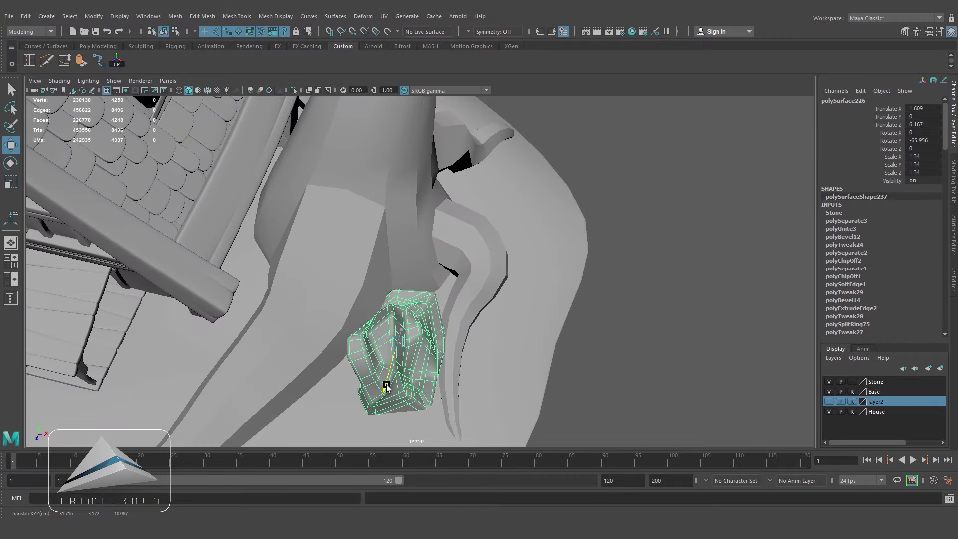
Step: Duplicate the front stone, scale the copy to 0.904, and move it between the long root and the house corner
left_click_drag(536, 355, 514, 367)
left_click_drag(514, 366, 503, 368)
key("w")
left_click_drag(574, 355, 307, 327)
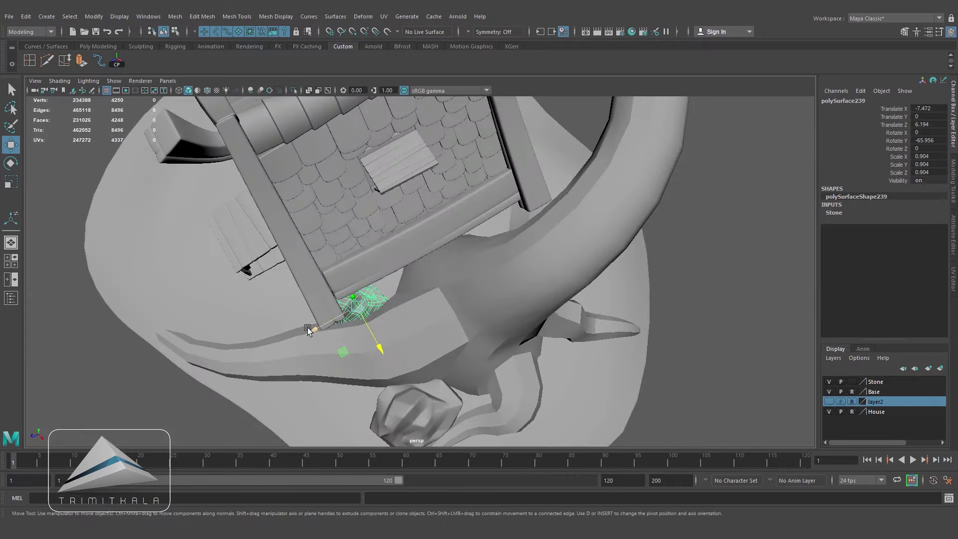
Step: Reduce the house-corner stone to a scale of 0.724, then turn and nudge it into the gap beside the wall
left_click_drag(399, 331, 395, 333)
left_click_drag(394, 333, 376, 352, "alt")
scroll(377, 352, "up", 4)
left_click_drag(370, 292, 377, 292)
key("w")
left_click_drag(321, 310, 312, 313)
left_click_drag(312, 313, 386, 407, "alt")
left_click_drag(387, 407, 349, 350, "alt")
left_click_drag(322, 282, 313, 286)
left_click_drag(393, 315, 274, 319, "alt")
scroll(274, 319, "down", 8)
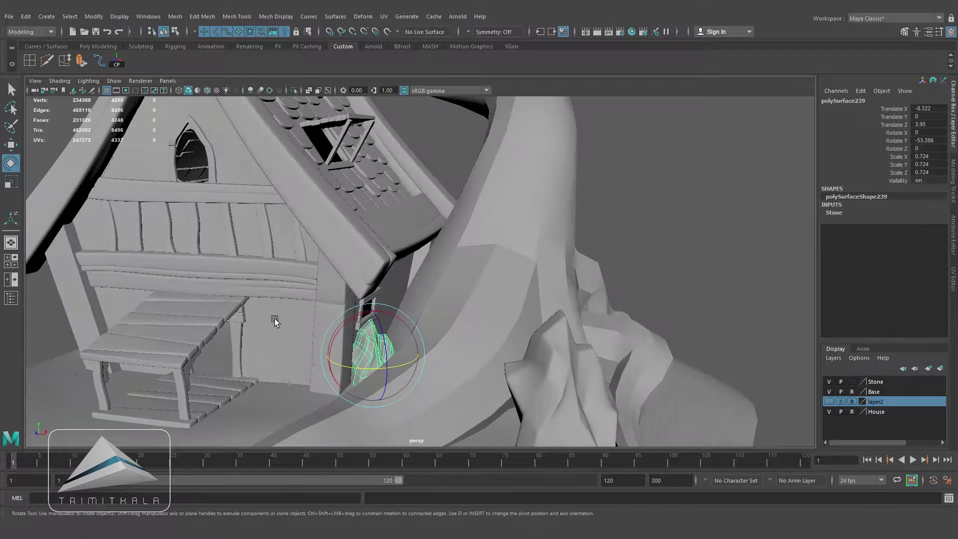
Step: Duplicate the large front stone, move the copy towards the curled root, and rotate it to a different orientation
left_click(493, 302)
left_click(514, 359)
left_click_drag(494, 302, 504, 424, "alt")
key("ctrl+d")
key("w")
left_click_drag(333, 318, 394, 323)
key("e")
left_click_drag(471, 383, 551, 278)
Step: Position the duplicated large stone beyond the curled root near the island's edge and settle it into the ground
left_click_drag(552, 278, 539, 359, "alt")
key("w")
left_click_drag(374, 355, 368, 380)
left_click_drag(344, 331, 444, 384)
left_click_drag(503, 391, 550, 353, "alt")
left_click(11, 181)
left_click_drag(539, 320, 439, 359, "alt")
left_click(11, 144)
middle_click_drag(440, 414, 444, 415)
middle_click_drag(509, 431, 490, 295, "alt")
left_click_drag(375, 312, 374, 338)
left_click_drag(439, 359, 514, 270, "alt")
left_click_drag(437, 124, 438, 137)
left_click(524, 177)
left_click_drag(524, 177, 528, 299, "alt")
left_click_drag(530, 409, 537, 333, "alt")
scroll(537, 333, "down", 3)
Step: Duplicate the island-edge stone, scale the copy to 0.817, and move and rotate it in front of the larger stone
left_click(514, 292)
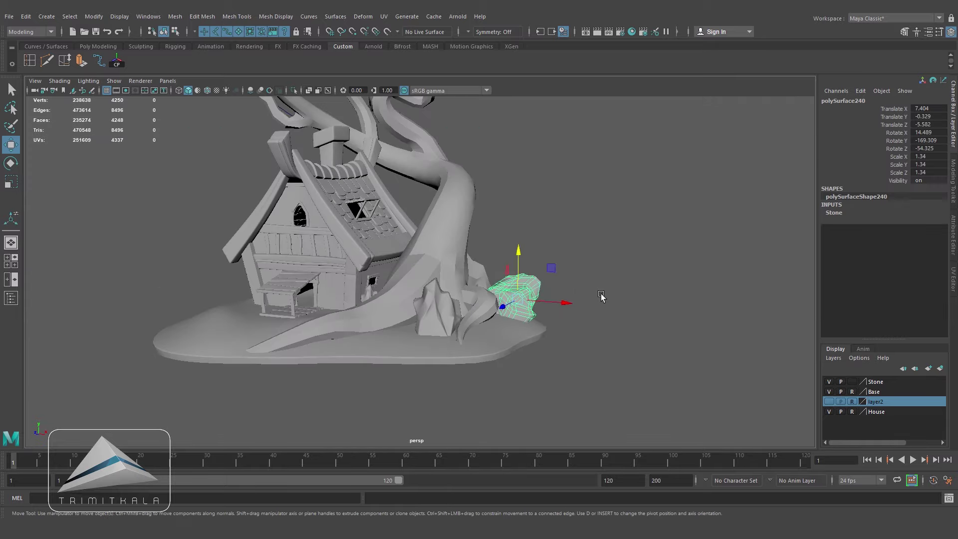
middle_click_drag(603, 346, 510, 300, "alt")
key("ctrl+d")
left_click_drag(510, 301, 374, 312, "alt")
left_click_drag(355, 298, 329, 304)
right_click_drag(330, 304, 449, 300, "alt")
left_click_drag(451, 298, 526, 235, "alt")
key("e")
left_click_drag(524, 230, 487, 217)
left_click_drag(524, 273, 459, 284)
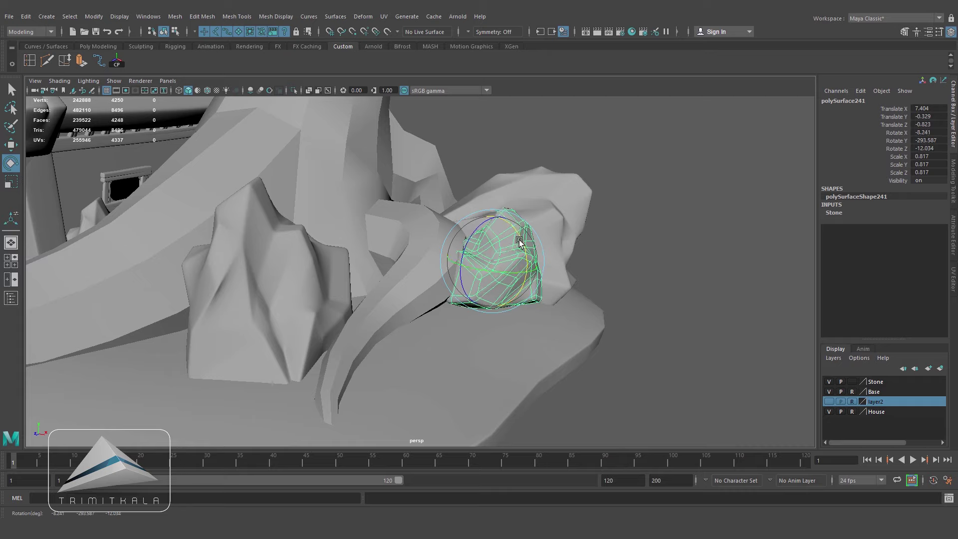
left_click_drag(544, 267, 571, 269)
Step: Refine the small stone's position and rotation so it sits low against the large island-edge stone
left_click_drag(572, 269, 548, 363, "alt")
middle_click_drag(547, 364, 502, 252, "alt")
left_click_drag(428, 356, 436, 344)
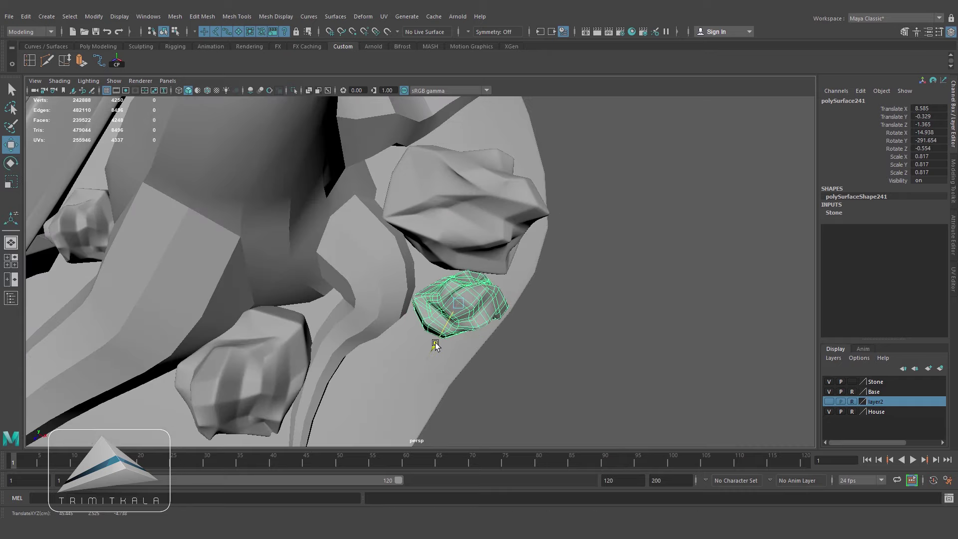
left_click_drag(497, 324, 486, 336)
key("w")
left_click_drag(428, 351, 440, 333)
left_click_drag(441, 333, 510, 242, "alt")
left_click_drag(512, 242, 502, 240)
left_click_drag(480, 191, 464, 322)
key("w")
left_click_drag(502, 295, 499, 294)
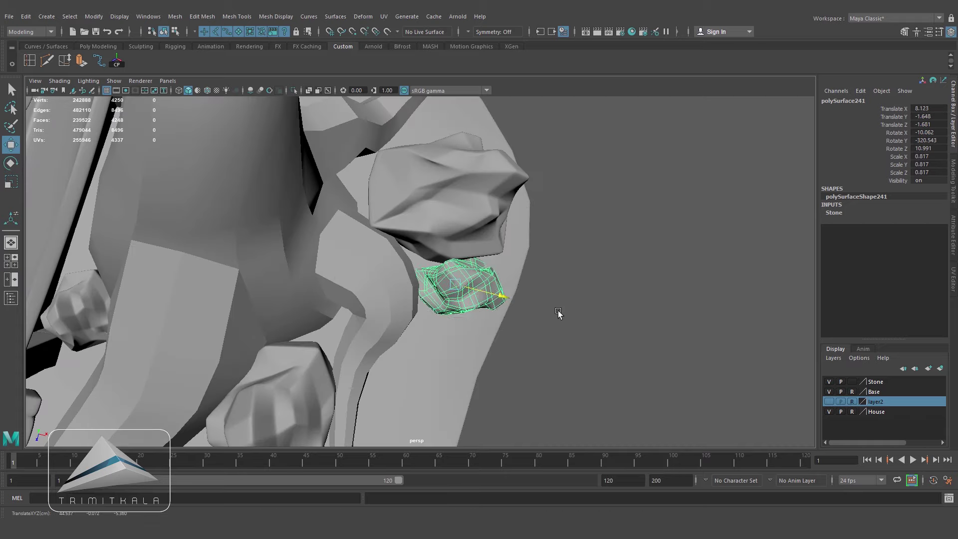
Step: Deselect the small stone, bring the whole house and tree into view, and save the scene
left_click(557, 314)
left_click_drag(558, 314, 450, 287, "alt")
scroll(450, 286, "down", 8)
middle_click_drag(439, 309, 491, 361, "alt")
left_click_drag(490, 364, 494, 361, "alt")
key("ctrl+s")
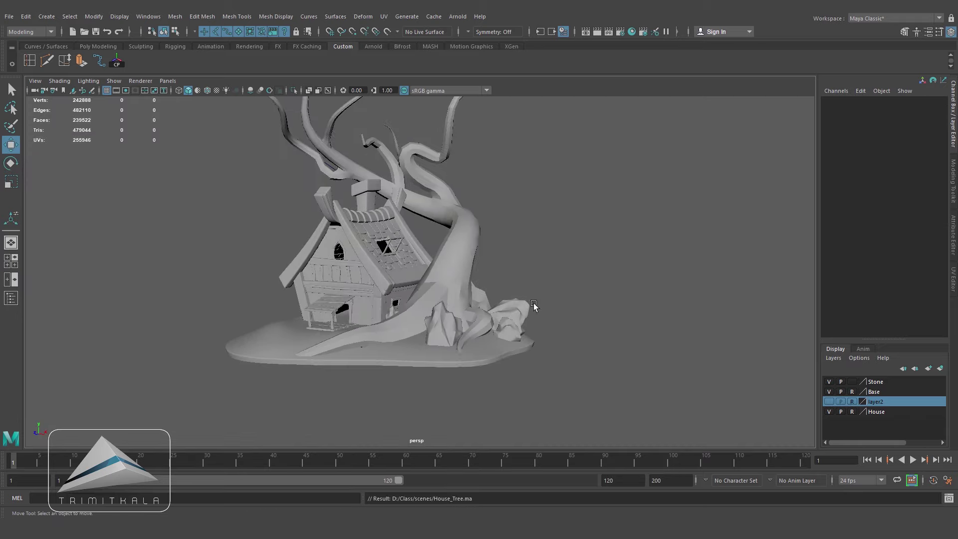
Step: Set the Stone layer to reference and select the tree
scroll(534, 303, "down", 3)
left_click_drag(487, 225, 480, 207, "alt")
left_click(442, 316)
scroll(442, 316, "up", 3)
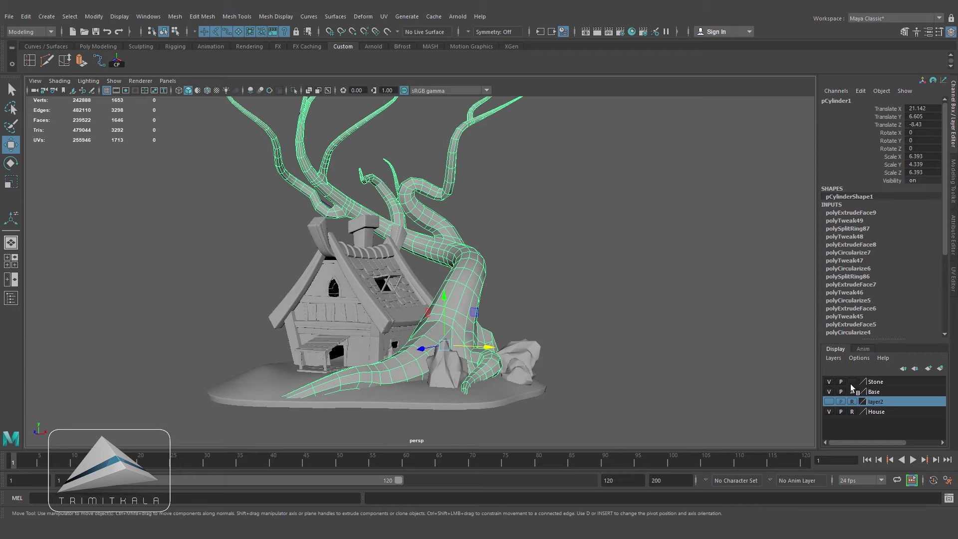
scroll(623, 327, "up", 2)
left_click(539, 308)
key("ctrl+z")
Step: Insert an edge loop around the tree trunk, return to object mode, and deselect the tree
scroll(638, 314, "up", 3)
left_click_drag(457, 279, 399, 270, "alt")
left_click(33, 63)
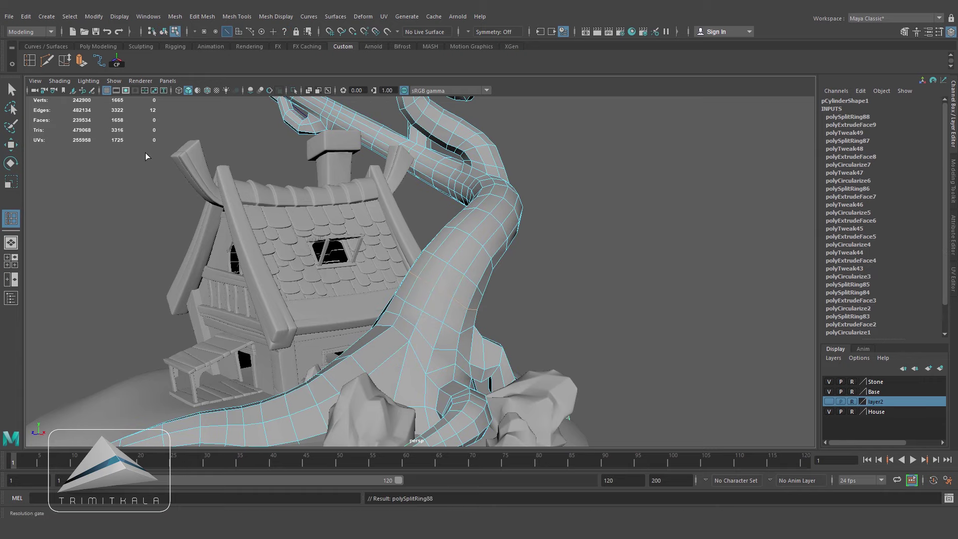
scroll(468, 253, "down", 2)
right_click_drag(482, 245, 535, 207)
left_click(681, 379)
left_click_drag(684, 382, 663, 372, "alt")
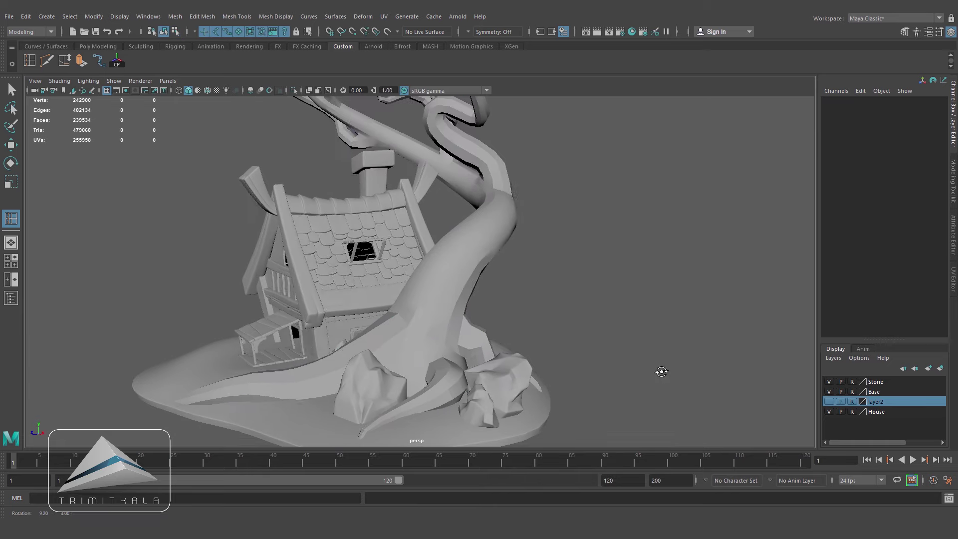
Step: Select the tree and insert another edge loop around the trunk just below its upper bend
scroll(648, 379, "down", 3)
middle_click_drag(615, 388, 638, 407, "alt")
left_click(464, 286)
scroll(597, 325, "up", 2)
middle_click_drag(598, 326, 534, 316, "alt")
scroll(533, 316, "up", 4)
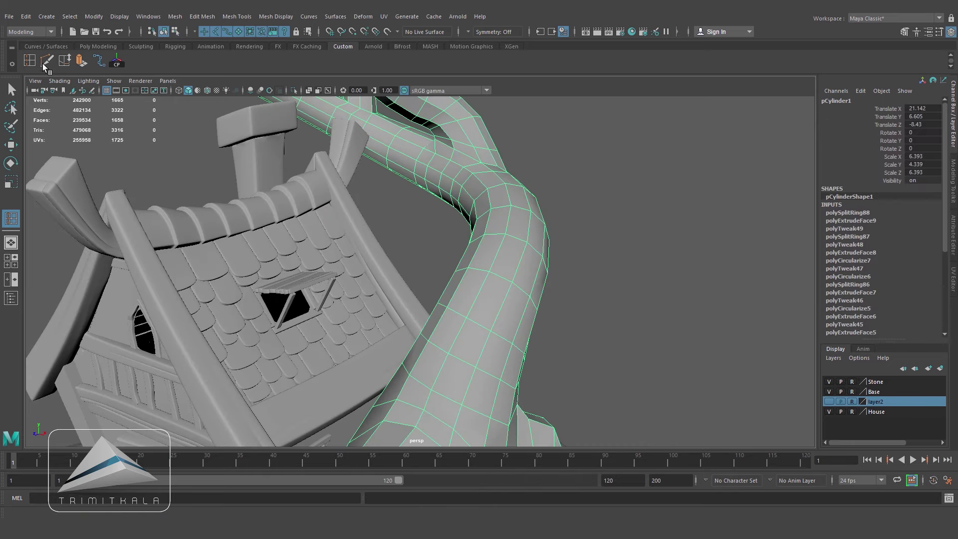
left_click_drag(482, 294, 478, 295)
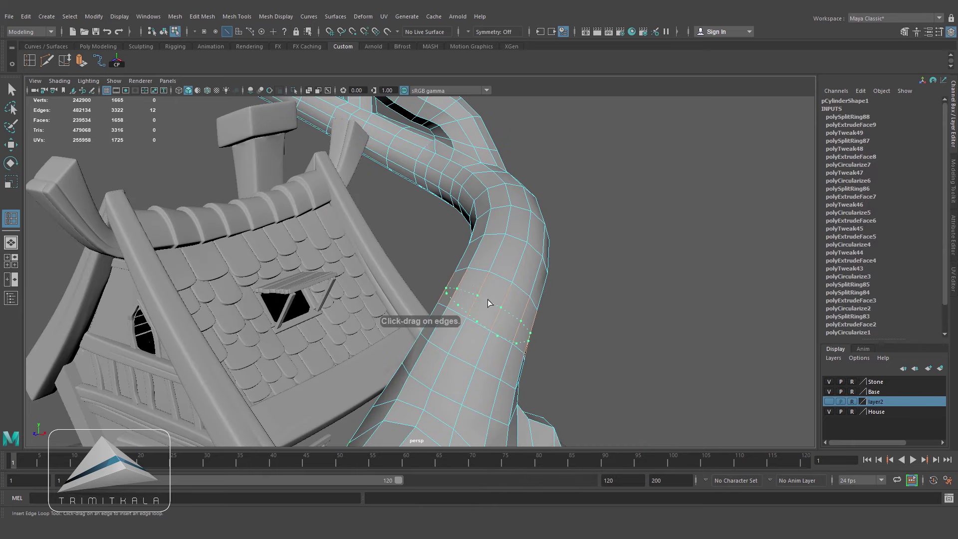
Step: Select four adjoining faces on the trunk's outer side below the bend and circularize them
left_click_drag(565, 324, 219, 305, "alt")
right_click_drag(585, 254, 585, 281)
key("t")
scroll(503, 306, "down", 4)
left_click_drag(502, 306, 455, 298, "alt")
left_click(464, 287)
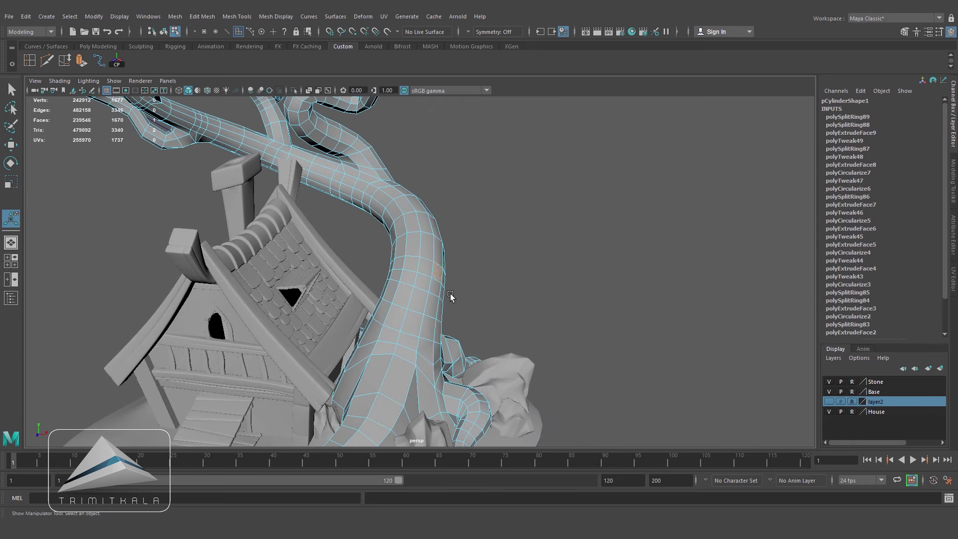
left_click(202, 17)
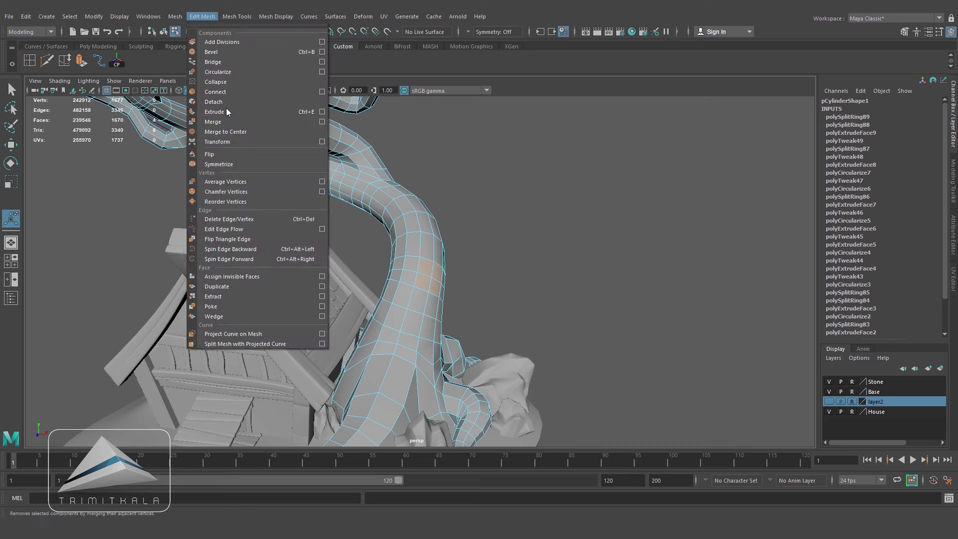
left_click(226, 71)
scroll(564, 325, "up", 3)
left_click_drag(564, 325, 498, 308, "alt")
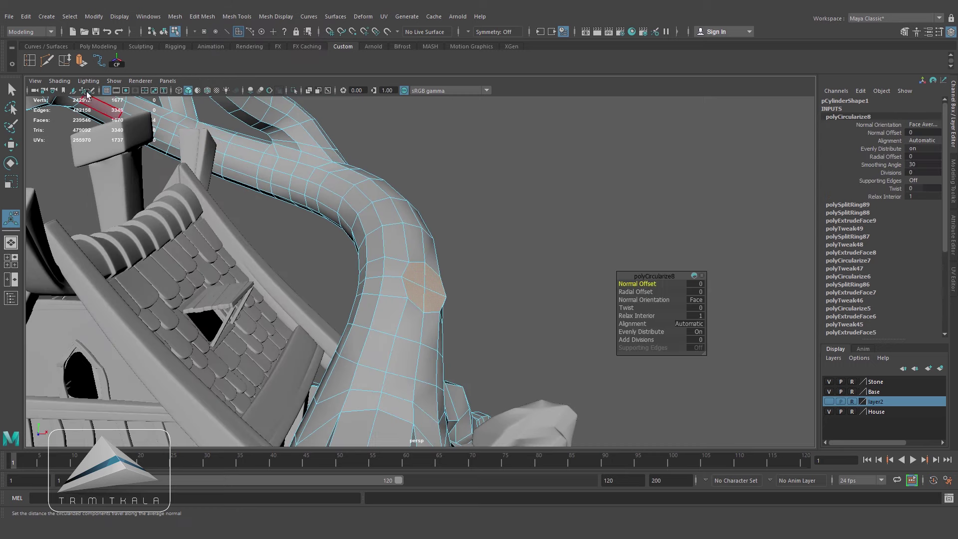
Step: Extrude the circularized trunk faces outward and adjust the extrusion into a short, angled branch stub
key("ctrl+e")
left_click_drag(351, 214, 471, 249, "alt")
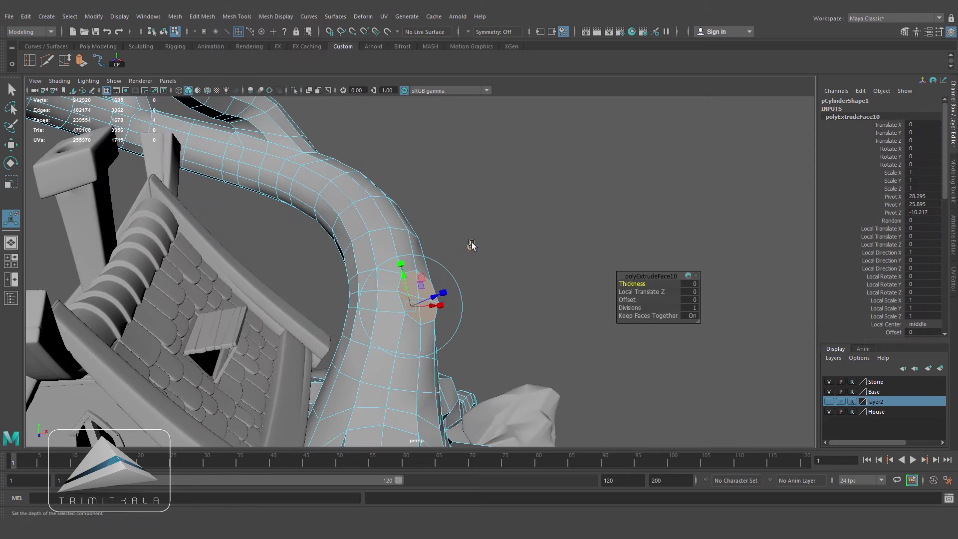
left_click(470, 244)
left_click_drag(462, 345, 441, 324, "alt")
left_click_drag(448, 222, 438, 212)
left_click_drag(499, 248, 421, 264, "alt")
left_click_drag(411, 223, 364, 216)
left_click_drag(467, 294, 419, 333, "alt")
right_click_drag(467, 341, 564, 372, "alt")
left_click_drag(565, 372, 467, 370, "alt")
scroll(556, 378, "up", 4)
Step: Inset the stub's end faces with an extrusion at a local scale of 0.179 and circularize the inner faces
key("ctrl+e")
left_click_drag(599, 294, 528, 321, "alt")
middle_click_drag(527, 321, 541, 310, "alt")
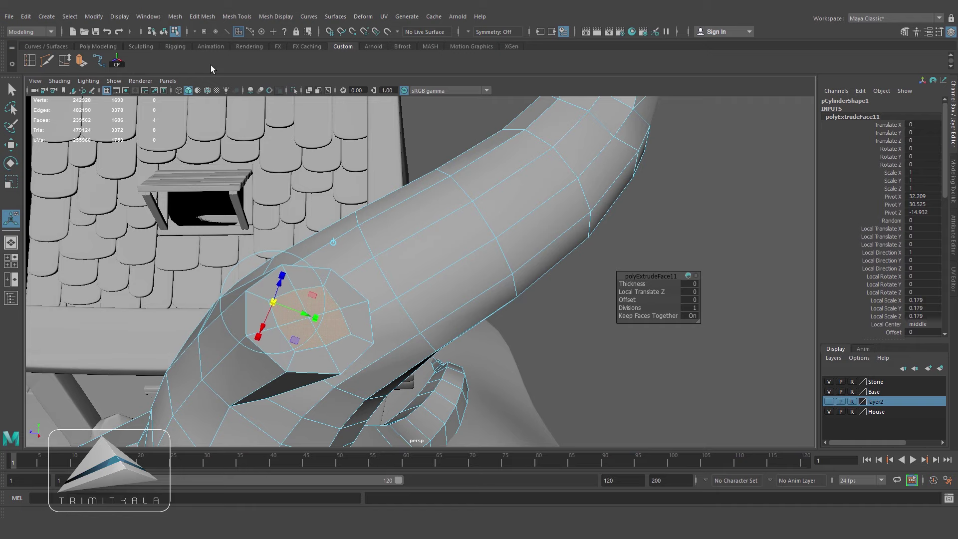
left_click(193, 18)
left_click(236, 67)
left_click_drag(379, 249, 505, 330, "alt")
Step: Extrude the inner faces into the stub to hollow its end, then return to object mode and deselect the tree
key("ctrl+e")
left_click_drag(399, 264, 432, 283, "alt")
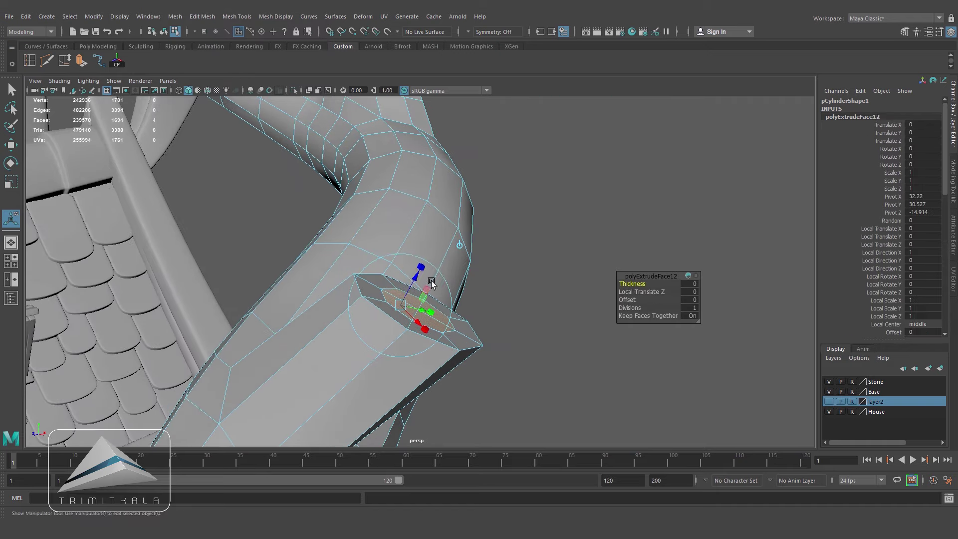
left_click(546, 350)
left_click_drag(546, 349, 449, 345, "alt")
right_click_drag(420, 267, 469, 239)
key("q")
left_click(564, 315)
Step: Select an edge where the hollow stub meets the trunk and adjust it with the Slide Edge tool
left_click_drag(399, 349, 445, 352, "alt")
left_click(445, 352)
middle_click_drag(445, 352, 436, 306, "alt")
left_click_drag(546, 166, 389, 214, "alt")
right_click_drag(357, 183, 359, 154)
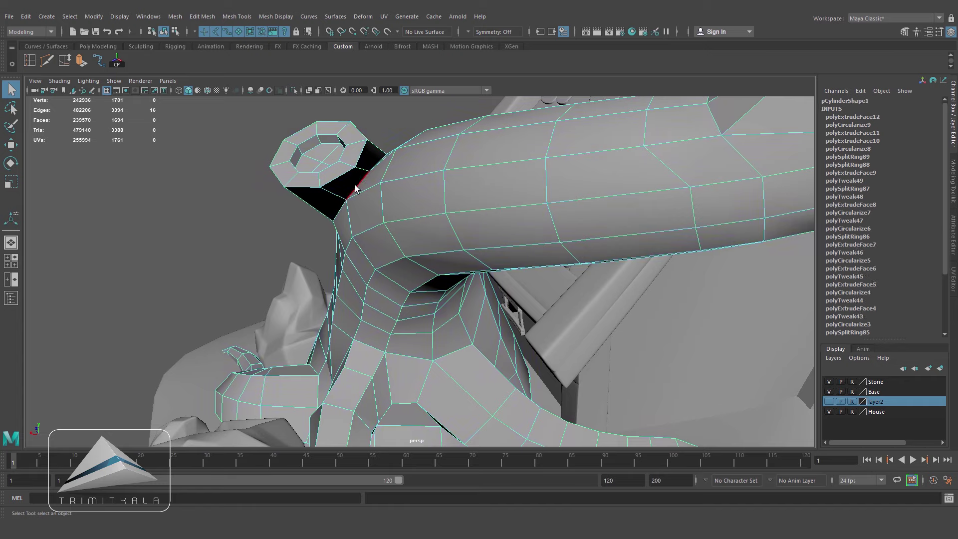
left_click_drag(405, 176, 454, 212, "alt")
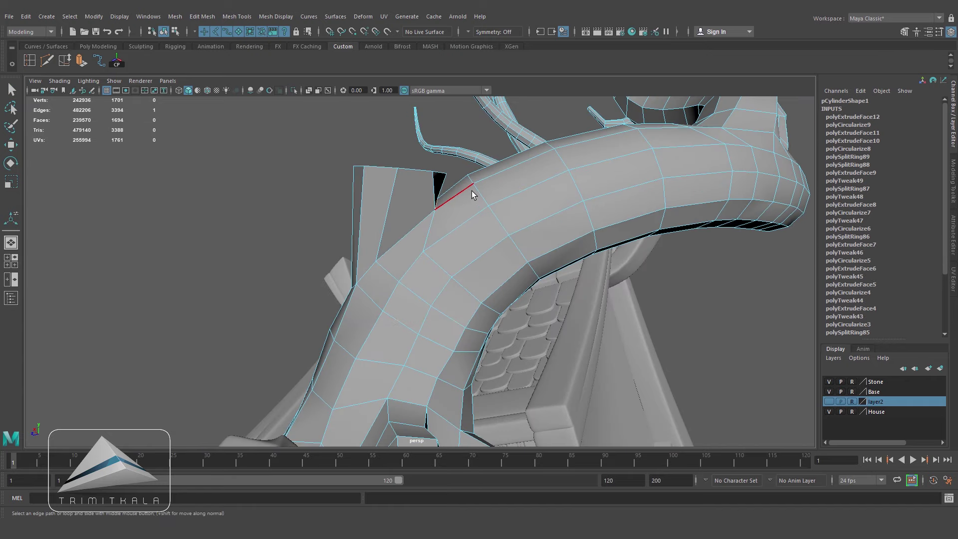
left_click_drag(469, 205, 232, 238, "alt")
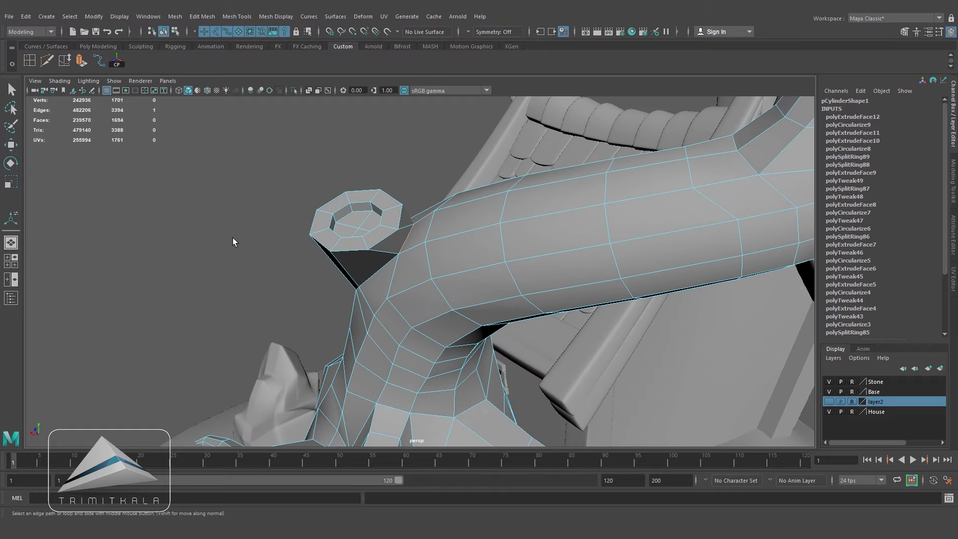
Step: Adjust the vertices around the hollow stub's base with the Move tool and return to object mode
left_click(15, 148)
left_click_drag(389, 270, 430, 224, "alt")
right_click_drag(414, 222, 359, 220)
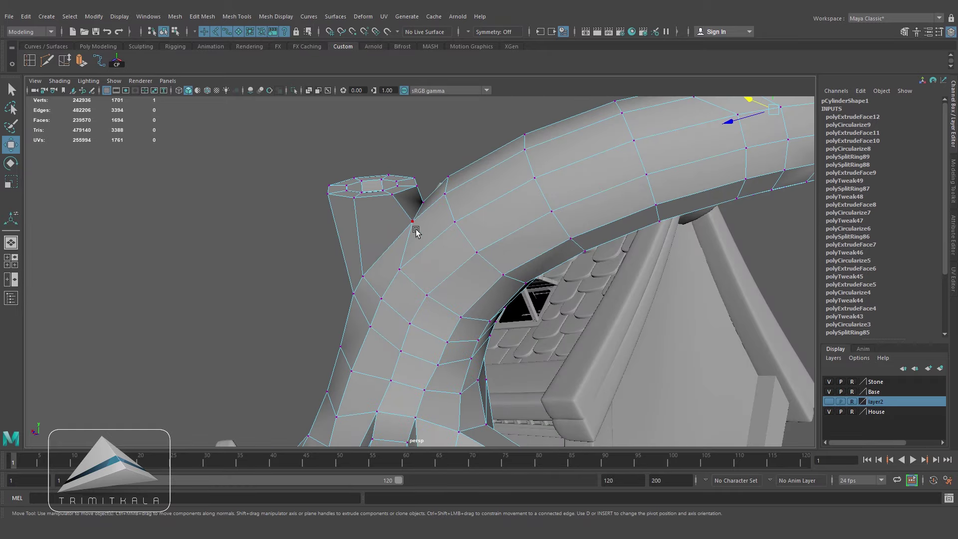
left_click_drag(447, 249, 497, 219, "alt")
right_click_drag(545, 203, 599, 181)
left_click_drag(466, 234, 471, 237, "alt")
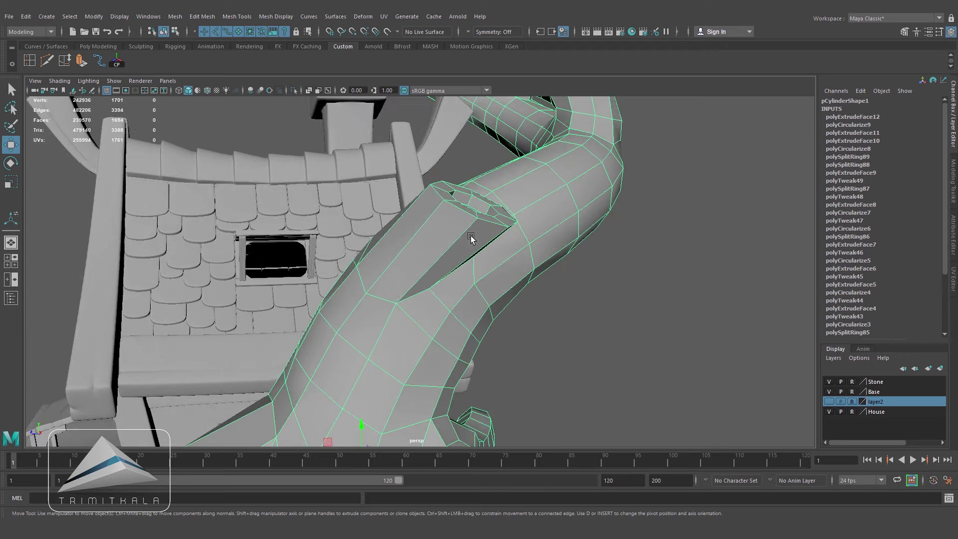
Step: Insert an edge loop near the hollow stub's end, scale it up slightly, and deselect the tree
left_click(424, 228)
left_click_drag(398, 248, 517, 228, "alt")
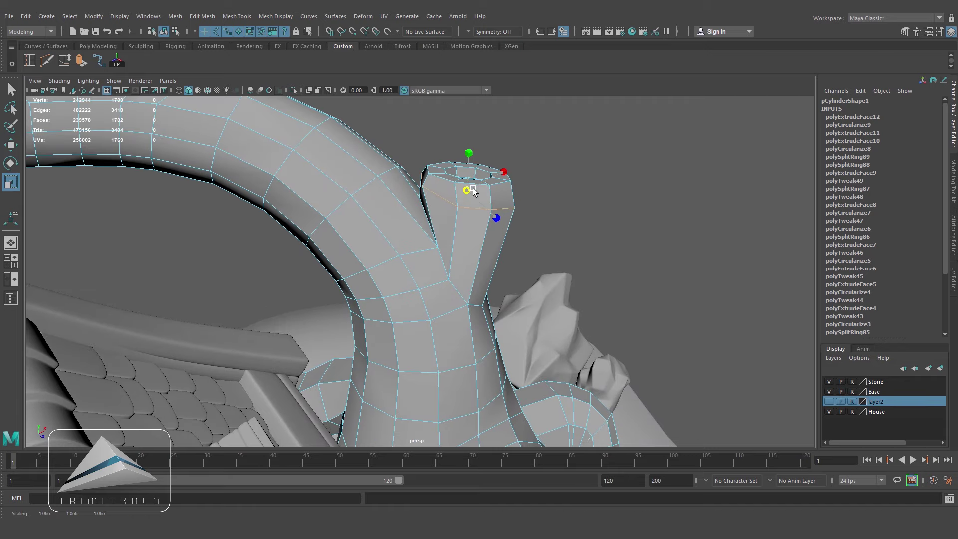
left_click_drag(519, 227, 454, 254, "alt")
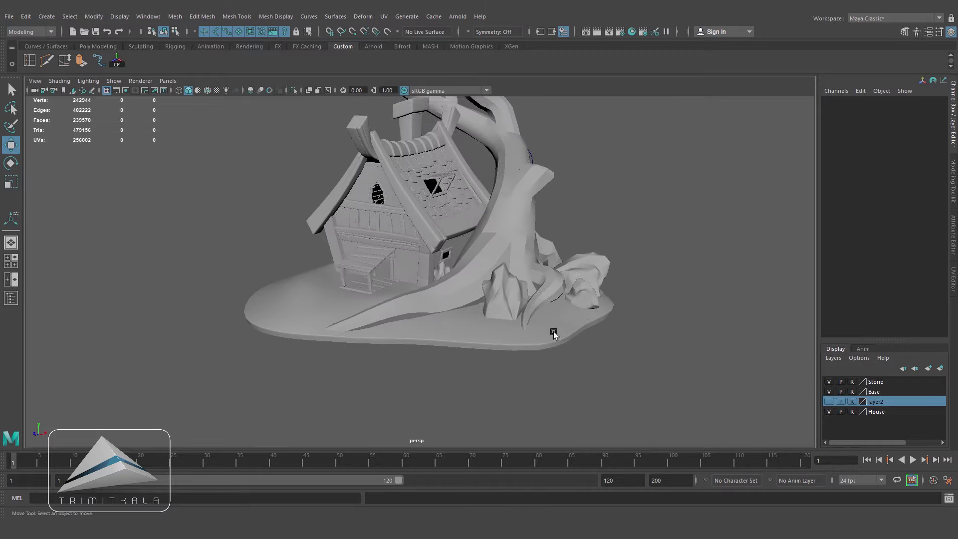
Step: Select a patch of adjoining faces on the side of the small root between the stones and circularize it
left_click_drag(552, 331, 518, 312, "alt")
right_click_drag(518, 313, 514, 318, "alt")
left_click(490, 288)
right_click_drag(489, 288, 542, 279, "alt")
right_click_drag(483, 271, 483, 281)
left_click(482, 268)
left_click(486, 286, "shift")
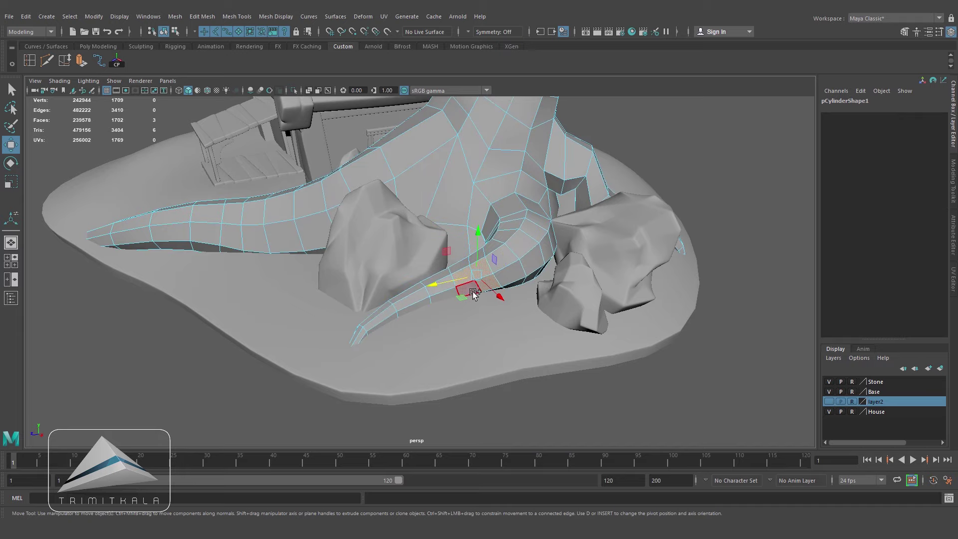
left_click_drag(502, 303, 509, 308, "alt")
left_click(155, 21)
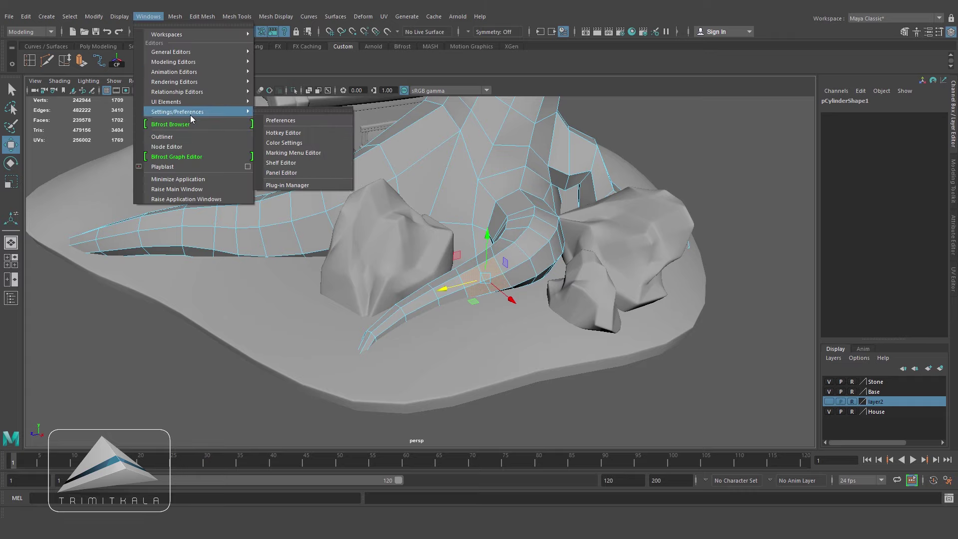
mouse_move(191, 64)
left_click(202, 16)
left_click(225, 73)
right_click_drag(524, 295, 552, 305, "alt")
key("r")
left_click_drag(479, 289, 518, 328, "alt")
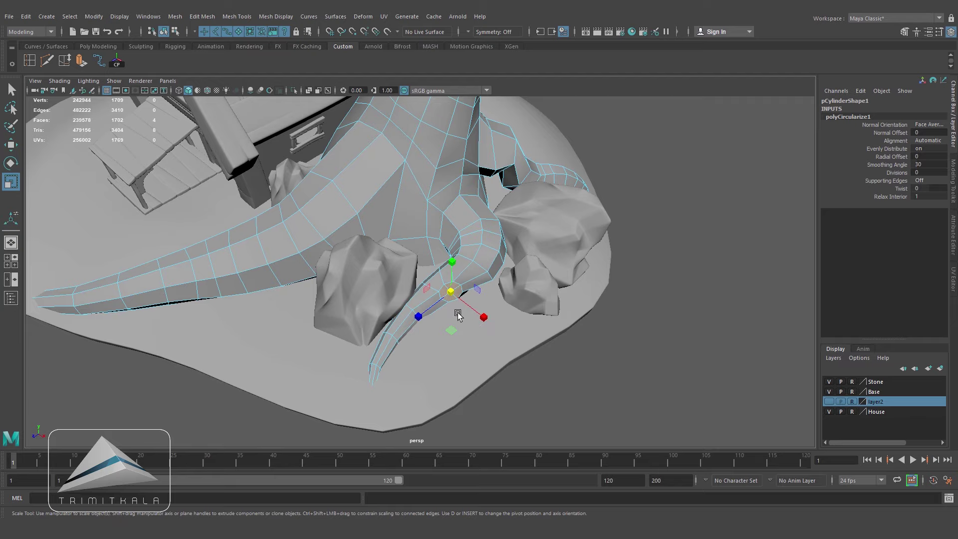
Step: Draw a curved EP curve in the top view, starting beside the small root and bending across the base
left_click(117, 63)
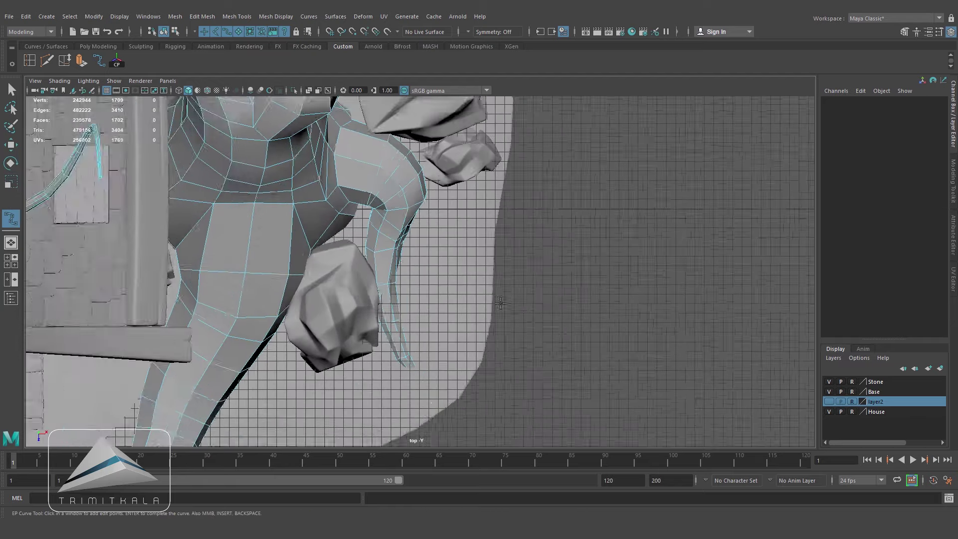
left_click(400, 258)
scroll(480, 283, "down", 2)
middle_click_drag(480, 283, 502, 224, "alt")
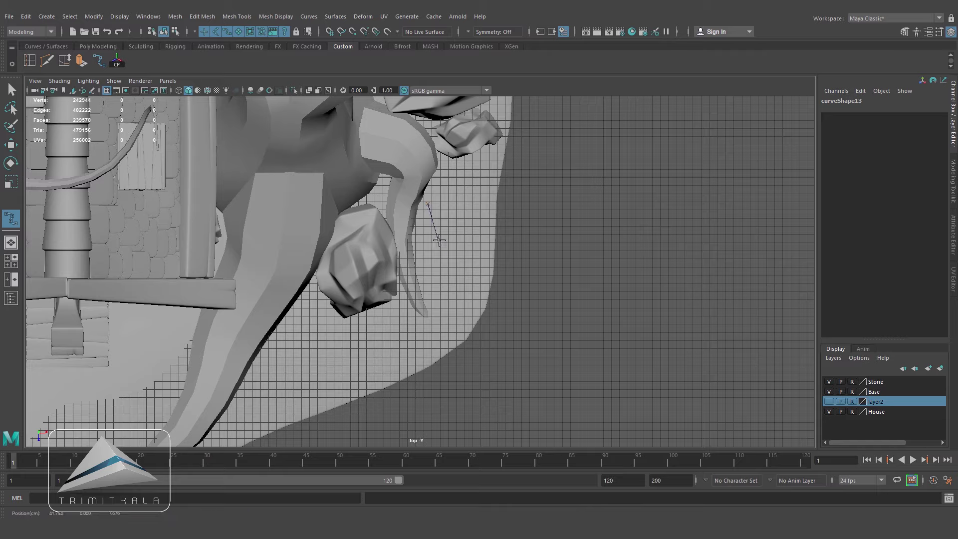
key("Return")
Step: Move the curve's starting control vertices so it begins at the circularized faces on the small root
left_click_drag(532, 343, 319, 252, "alt")
scroll(319, 253, "up", 3)
right_click_drag(319, 253, 269, 253)
left_click_drag(139, 215, 171, 258)
key("w")
left_click_drag(301, 227, 233, 127)
Step: Extrude the circularized faces along the curve with 9 divisions, taper the new root to a narrow tip, and deselect
left_click_drag(321, 170, 394, 249, "alt")
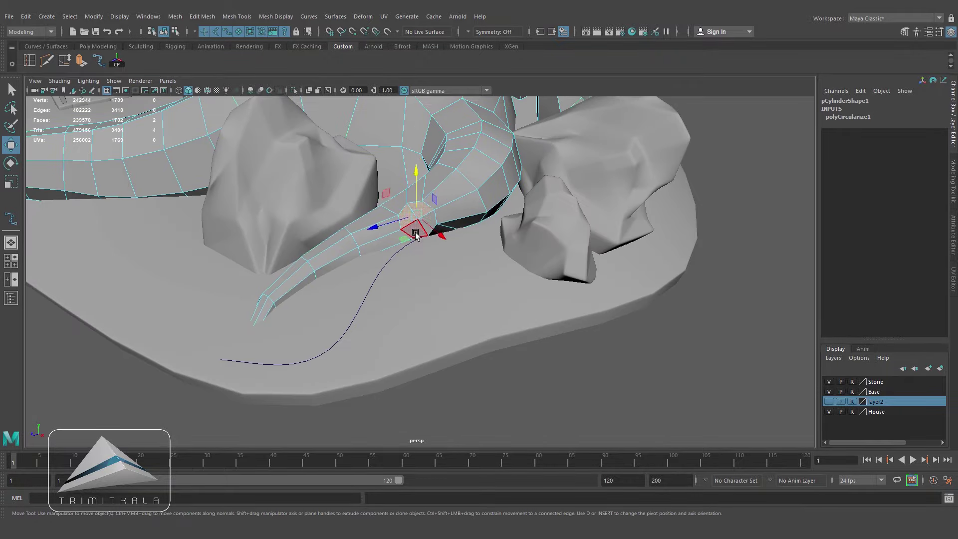
key("q")
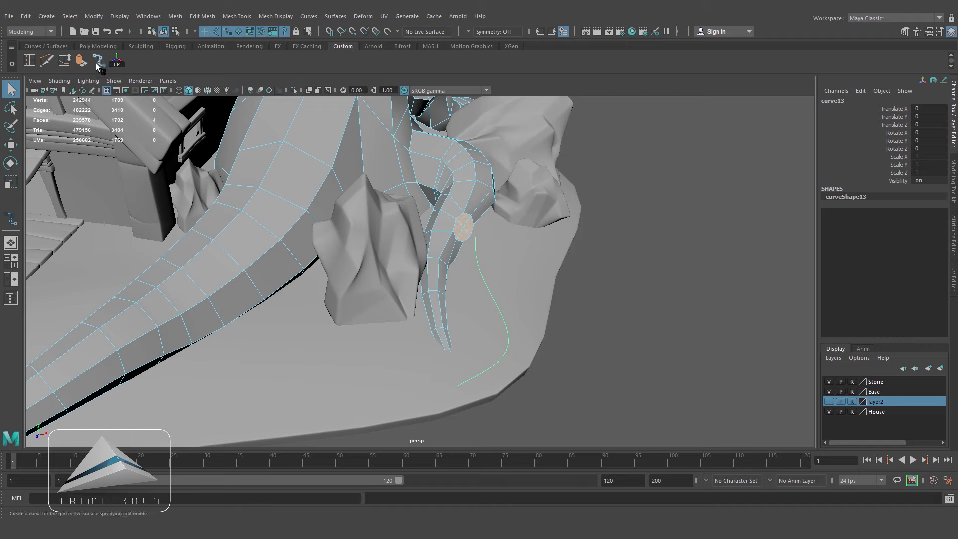
key("ctrl+e")
middle_click_drag(644, 308, 657, 308)
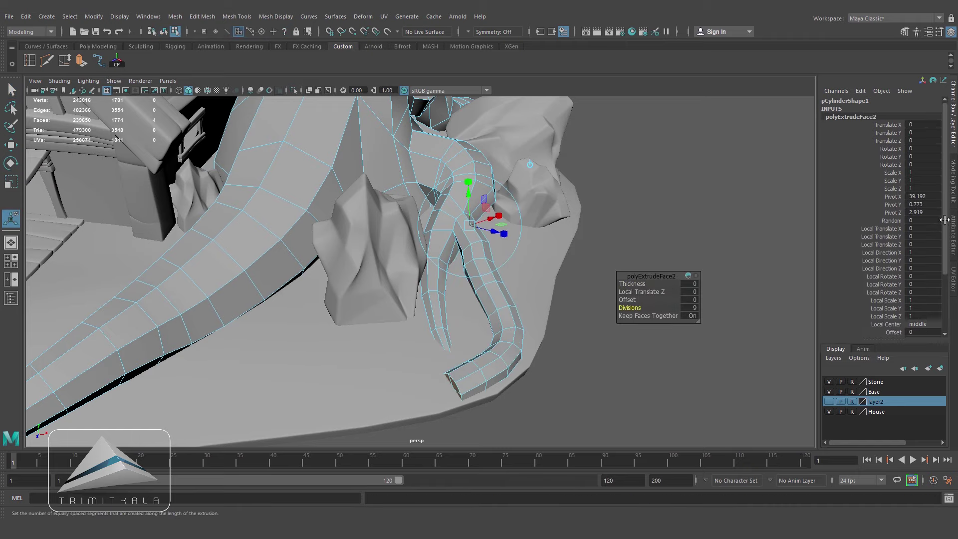
scroll(918, 259, "down", 3)
left_click(917, 284)
type("0")
key("Return")
left_click(723, 309)
Step: Lower the control vertices along the outer half of the new root's curve so its tip sinks toward the ground
left_click_drag(524, 350, 504, 260, "alt")
right_click_drag(510, 254, 558, 242)
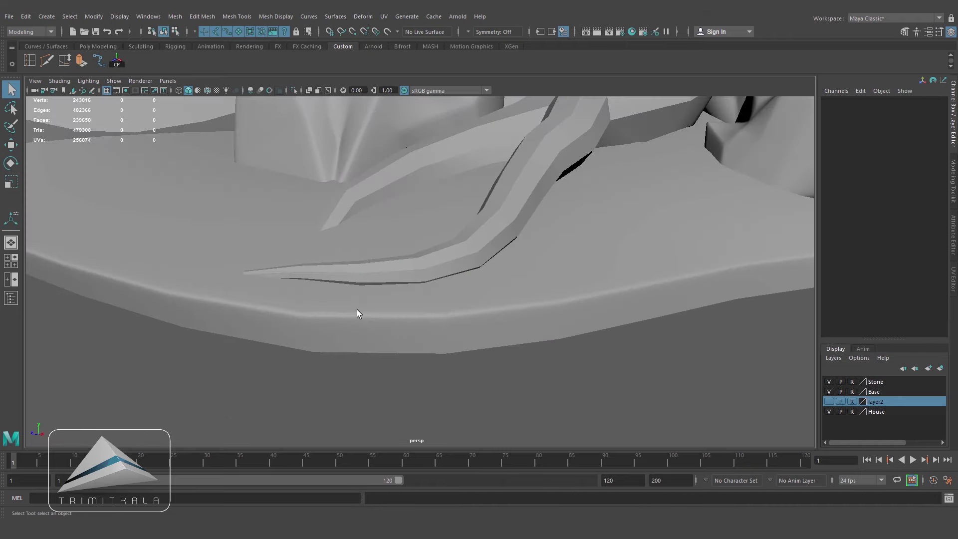
left_click(342, 291)
key("4")
key("F10")
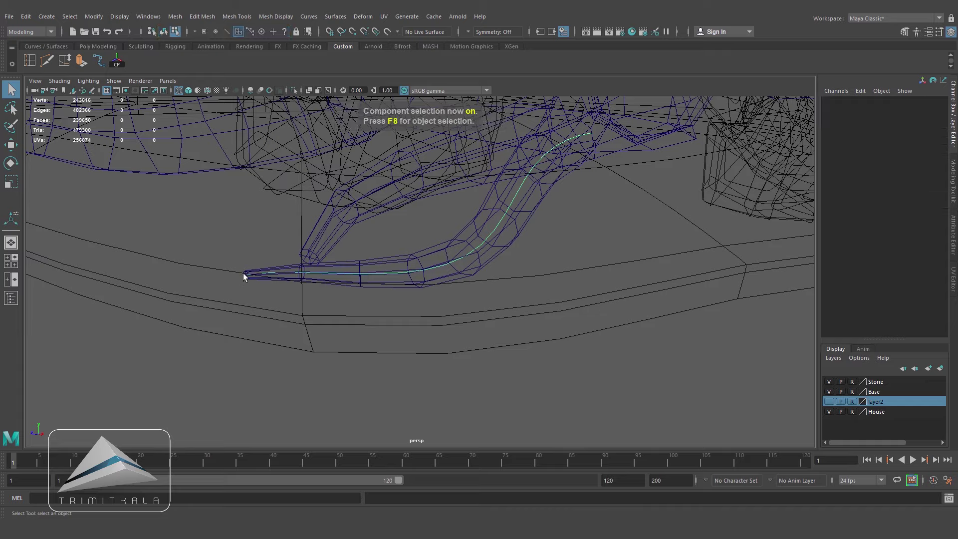
left_click(205, 33)
key("w")
key("5")
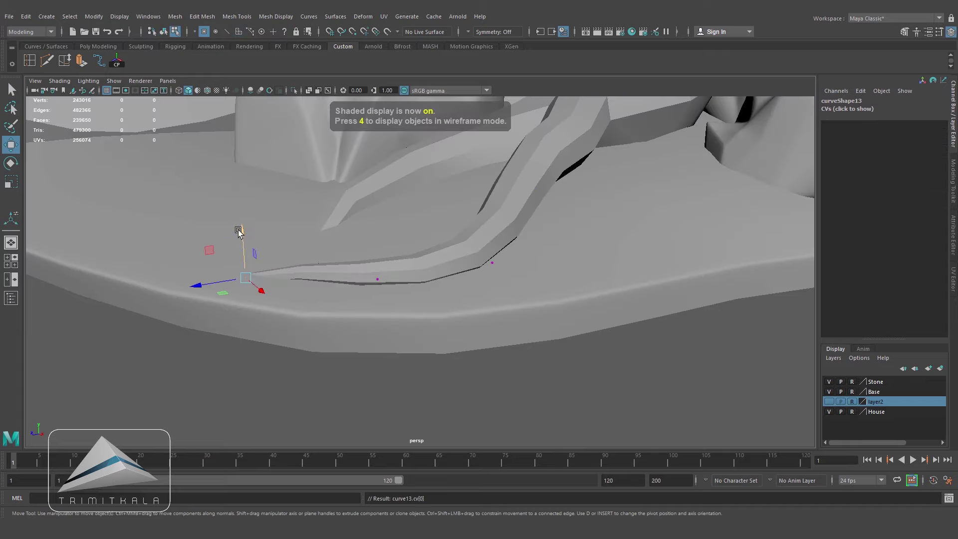
key("Left")
key("Left")
key("Left")
key("Left")
key("Left")
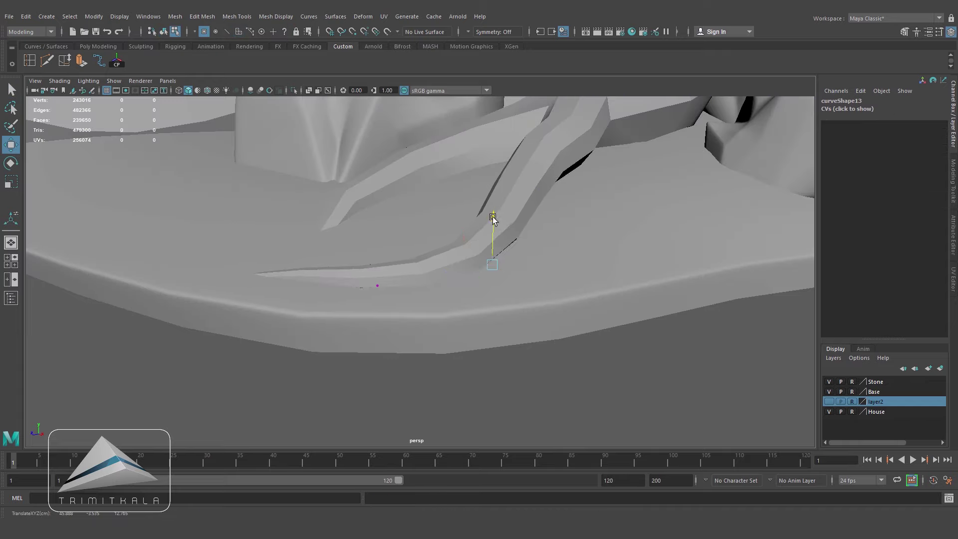
key("Left")
Step: Lower the curve's control vertices nearer the root's base, then return to object mode and deselect
left_click_drag(529, 114, 535, 143)
left_click_drag(583, 185, 484, 275, "alt")
left_click_drag(404, 174, 404, 186)
key("F8")
left_click_drag(421, 227, 705, 355, "alt")
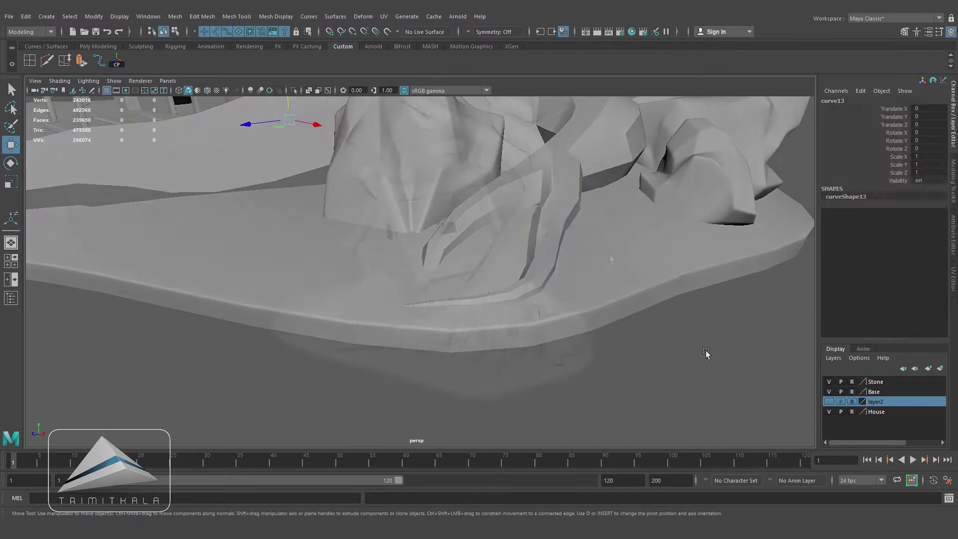
left_click(705, 355)
Step: Circularize a patch of adjoining faces on the side of the long root by the porch and scale it
right_click_drag(705, 355, 479, 304, "alt")
middle_click_drag(479, 304, 561, 301, "alt")
scroll(561, 301, "up", 3)
left_click(519, 294)
left_click_drag(524, 298, 502, 263, "alt")
scroll(502, 263, "up", 2)
right_click_drag(497, 230, 497, 255)
left_click(493, 240)
left_click(473, 246, "shift")
left_click_drag(473, 246, 476, 291, "alt")
left_click(201, 16)
left_click(212, 72)
left_click_drag(636, 327, 559, 273, "alt")
left_click(10, 182)
left_click_drag(446, 239, 427, 272)
Step: Draw a wavy EP curve in the top view, running from the long root across the base toward the smaller roots
key("space")
key("space")
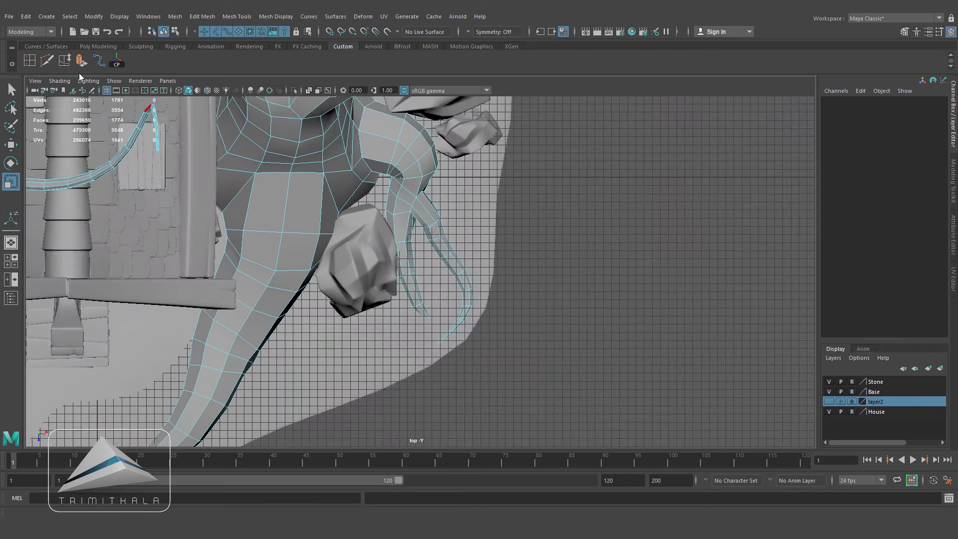
left_click(99, 61)
scroll(353, 301, "up", 2)
middle_click_drag(253, 391, 352, 301, "alt")
left_click(333, 304)
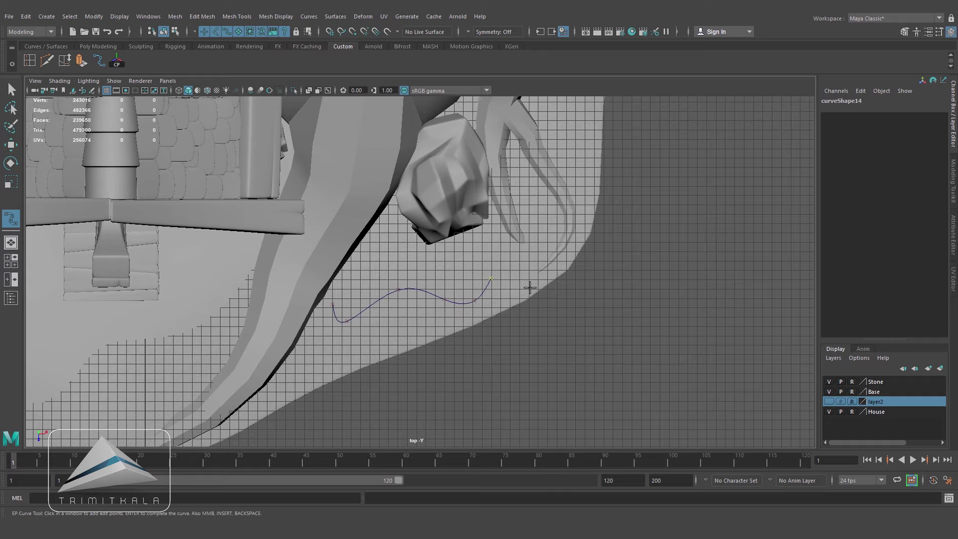
key("Return")
Step: Move the wavy curve's control vertices in the perspective view to set its height above the ground
key("space")
key("space")
left_click_drag(537, 325, 568, 246, "alt")
right_click_drag(569, 246, 529, 246)
left_click_drag(599, 219, 663, 265)
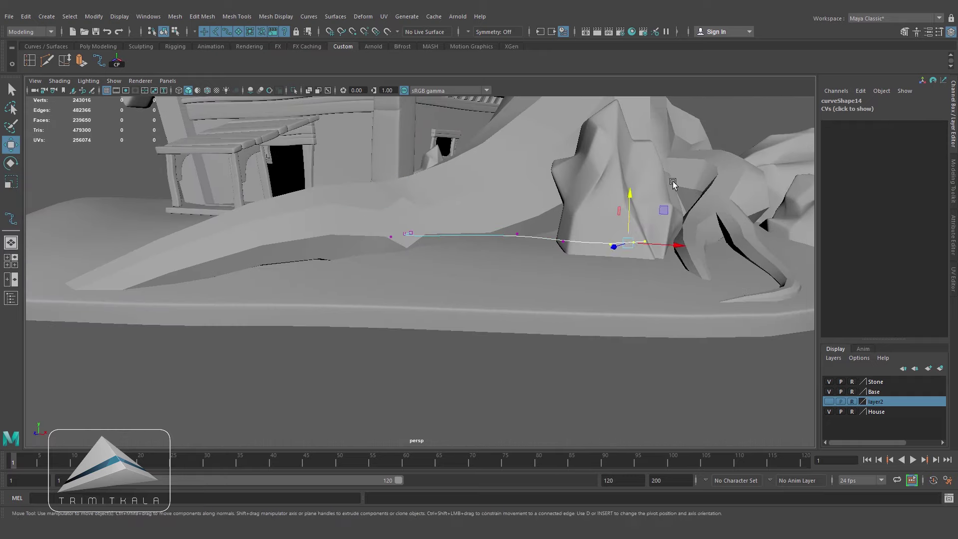
left_click(562, 241)
left_click_drag(563, 199, 496, 259)
Step: Extrude the long root's circularized faces along the wavy curve into a segmented side root with a taper of 0.1
right_click_drag(496, 259, 529, 244)
left_click(457, 246)
right_click_drag(457, 246, 459, 271)
left_click(520, 251, "shift")
key("ctrl+e")
left_click_drag(630, 308, 452, 280)
scroll(923, 297, "down", 4)
type("0.1")
key("Return")
left_click(631, 321)
right_click_drag(452, 279, 469, 266)
Step: Adjust the control vertices near the tip of the wavy curve to reshape the end of the side root
key("q")
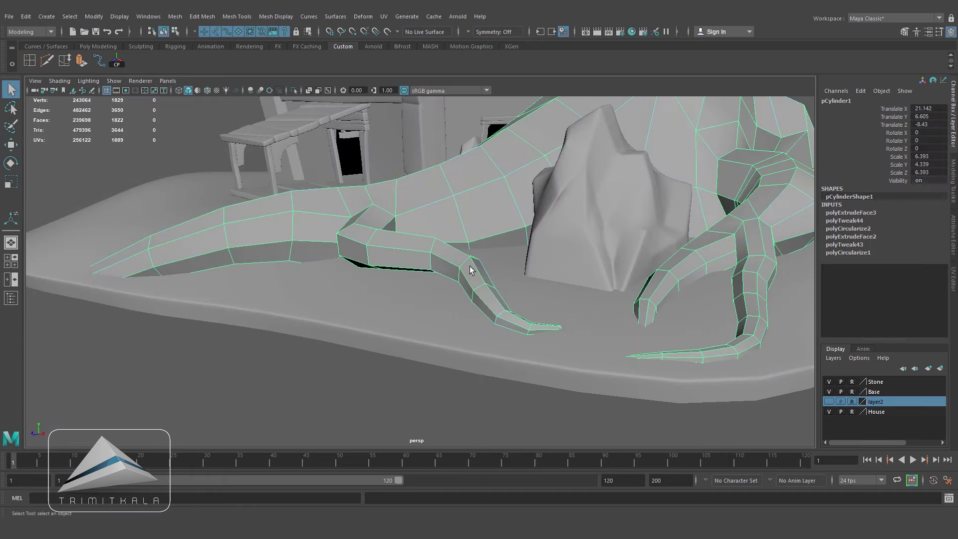
key("4")
left_click(492, 303)
key("F8")
left_click(564, 334)
key("w")
key("5")
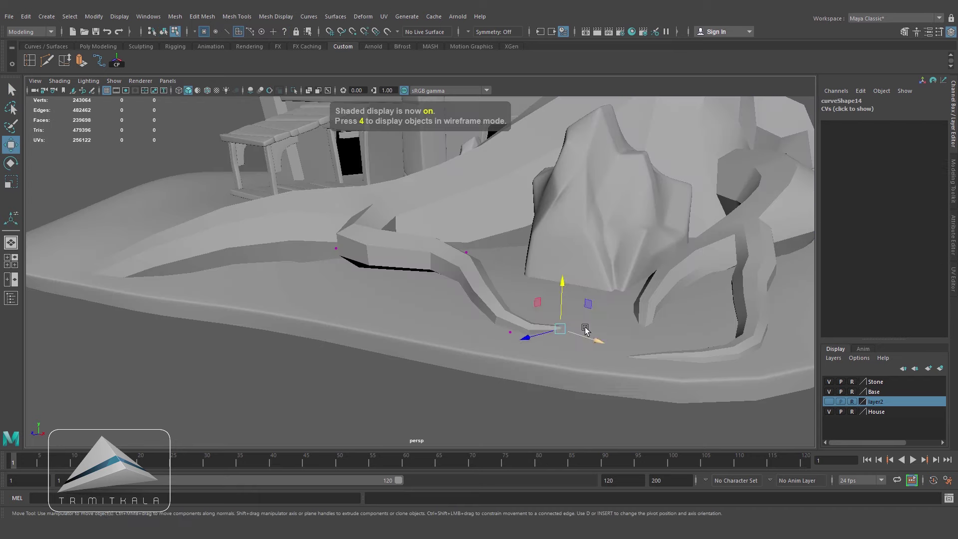
left_click_drag(562, 282, 509, 299, "ctrl")
left_click(510, 331)
left_click_drag(505, 344, 584, 325, "alt")
key("Left")
left_click_drag(583, 252, 581, 239)
Step: Adjust the remaining control vertices toward the side root's base and return to object mode
key("Left")
left_click_drag(532, 192, 532, 201)
key("Left")
left_click_drag(411, 197, 410, 205)
left_click_drag(414, 219, 546, 242, "alt")
left_click_drag(532, 193, 509, 184)
key("Left")
left_click_drag(598, 239, 520, 287, "alt")
key("F8")
Step: Select the edge loop at the side root's first bend and rotate it to even out the turn
left_click(496, 255)
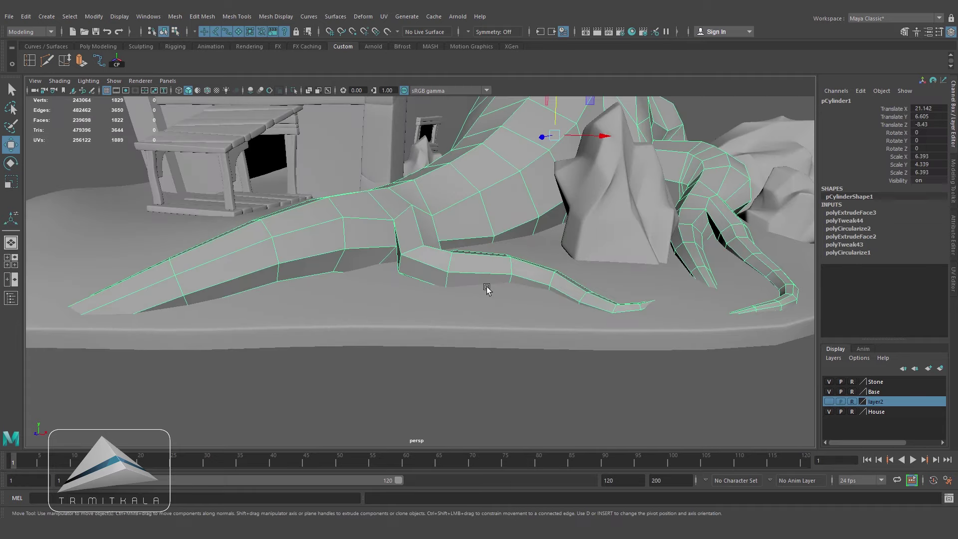
left_click_drag(496, 254, 494, 304, "alt")
left_click(31, 60)
left_click_drag(295, 315, 294, 357, "alt")
key("w")
double_click(428, 379)
key("e")
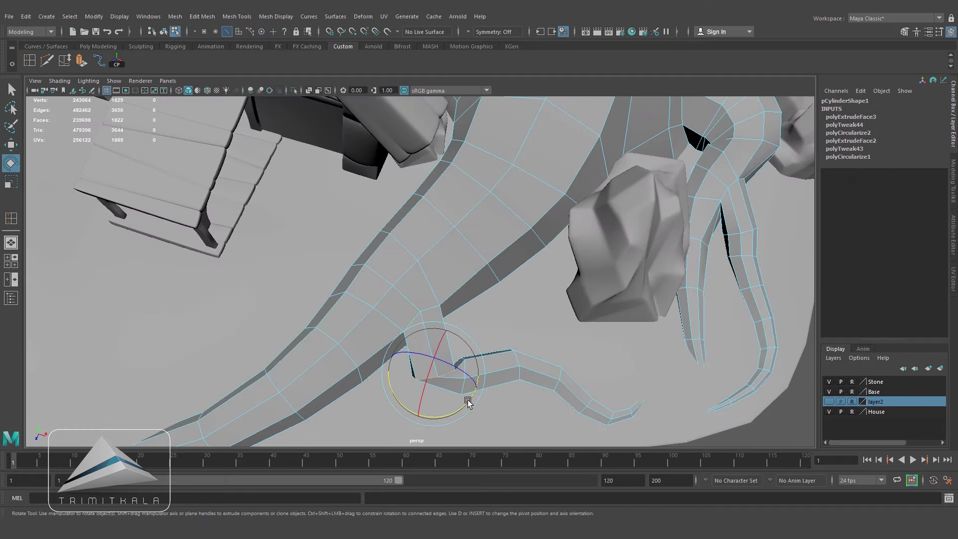
left_click_drag(463, 362, 491, 345, "alt")
left_click(491, 345)
Step: Insert an edge loop near the side root's base, then return to object mode and deselect the tree
left_click(30, 60)
left_click(457, 227)
left_click_drag(457, 227, 474, 279, "alt")
scroll(474, 279, "down", 8)
key("w")
middle_click_drag(560, 391, 517, 380, "alt")
right_click_drag(458, 252, 515, 235)
left_click(559, 309)
Step: Adjust an edge where the side root joins the long root with the Slide Edge tool, then deselect the tree
left_click_drag(559, 309, 496, 374, "alt")
middle_click_drag(496, 374, 487, 264, "alt")
scroll(487, 259, "up", 8)
left_click(488, 253)
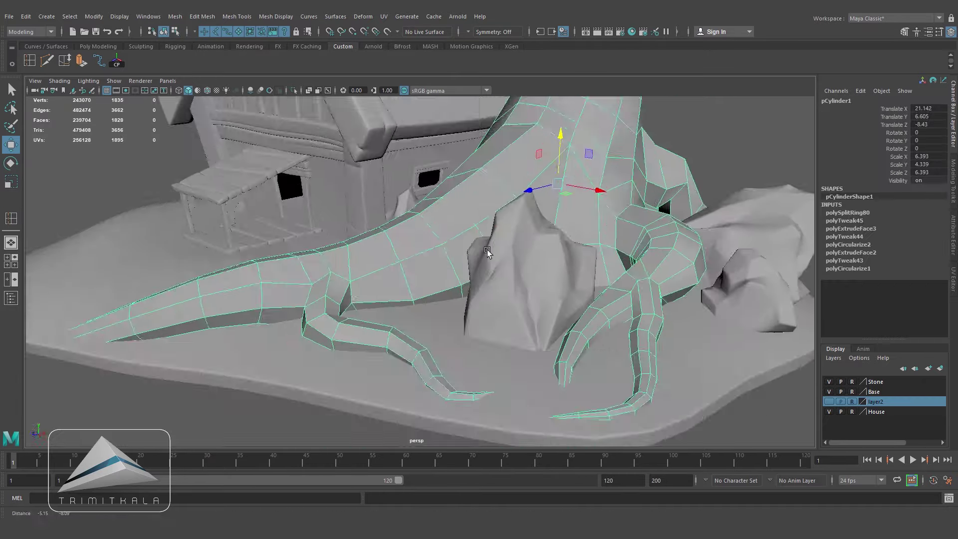
left_click_drag(487, 252, 299, 309, "alt")
right_click_drag(299, 309, 291, 279)
left_click_drag(312, 260, 502, 291, "alt")
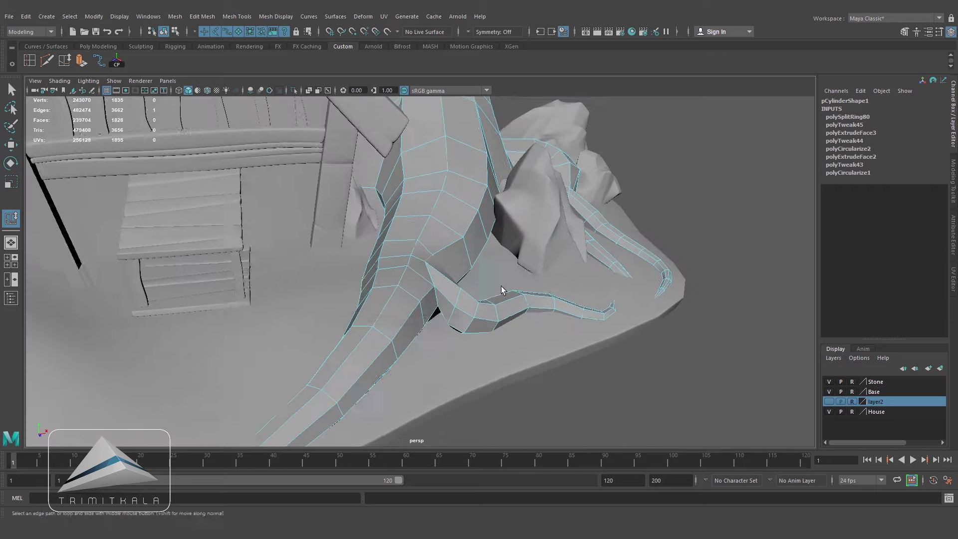
scroll(472, 300, "down", 6)
left_click_drag(447, 304, 594, 344, "alt")
scroll(399, 280, "up", 5)
key("w")
right_click_drag(596, 254, 645, 240)
left_click(708, 349)
Step: Insert another edge loop across the side root, just past its first bend
left_click_drag(709, 349, 561, 310, "alt")
scroll(463, 346, "down", 6)
scroll(440, 326, "up", 1)
scroll(561, 309, "up", 8)
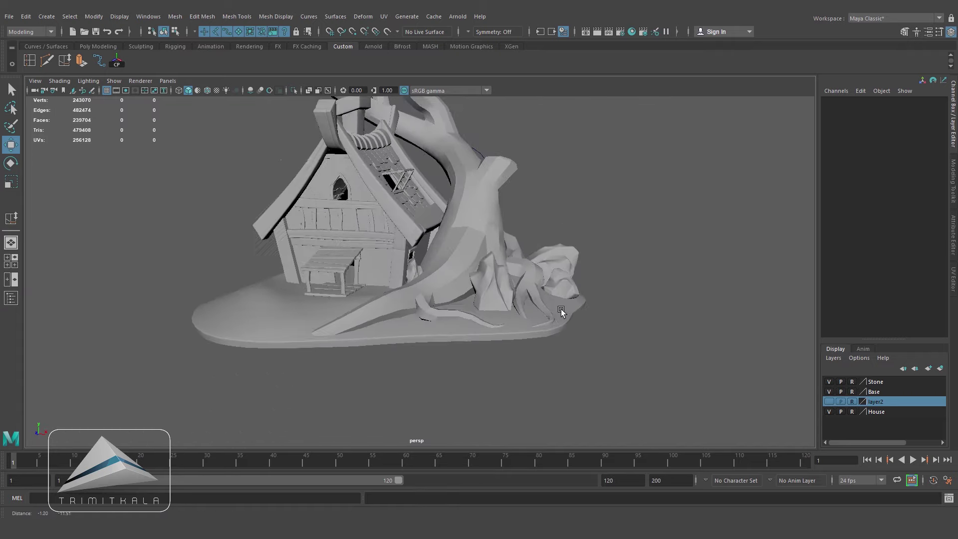
left_click(605, 351)
right_click_drag(605, 350, 408, 325, "shift")
left_click_drag(408, 327, 411, 331)
left_click_drag(411, 331, 359, 314, "alt")
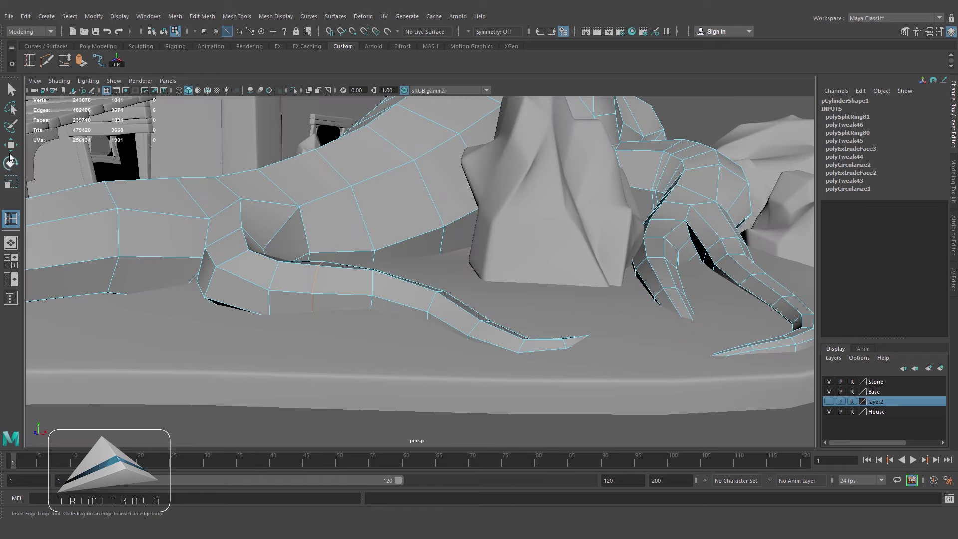
Step: Extrude the faces beside the new edge loop on the side root and circularize them
left_click(11, 145)
left_click(291, 285)
key("ctrl+e")
left_click_drag(299, 285, 362, 355)
left_click(199, 17)
left_click(210, 71)
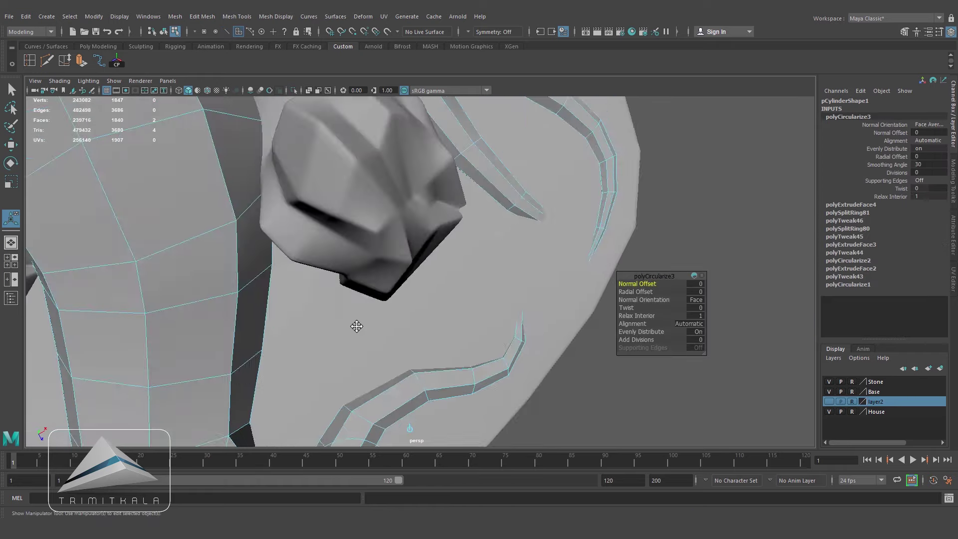
Step: Draw a short curved guide curve in the top view, running outward from the side root's circularized faces
key("space")
scroll(468, 333, "up", 3)
middle_click_drag(349, 329, 332, 305, "alt")
key("y")
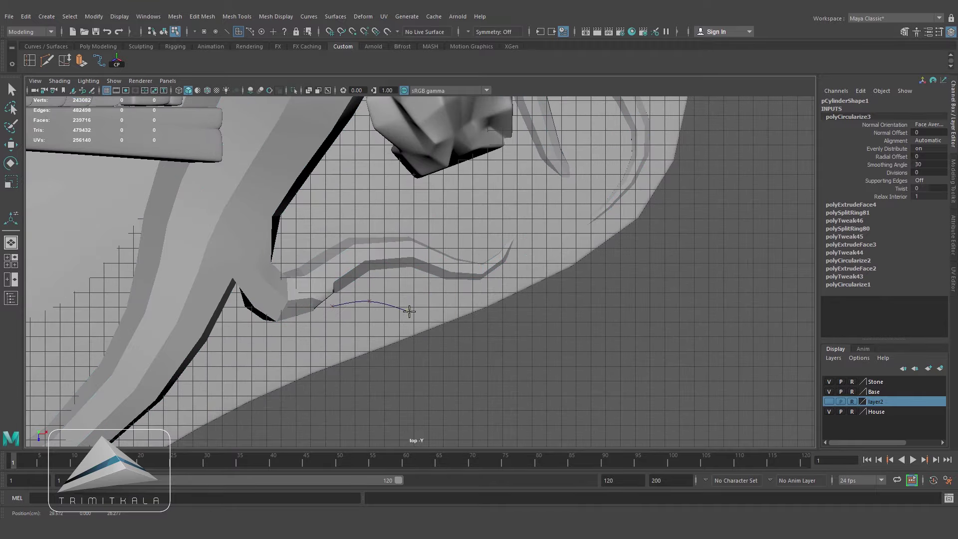
key("Return")
key("space")
Step: Lower the new guide curve to the side root's height, with a Translate Y of -1.969
left_click_drag(522, 346, 515, 286)
left_click_drag(449, 340, 399, 352, "alt")
scroll(408, 254, "down", 1)
scroll(409, 253, "down", 3)
left_click_drag(389, 184, 389, 202)
scroll(520, 283, "up", 3)
left_click_drag(449, 224, 499, 220, "alt")
Step: Extrude the circularized side-root faces along the guide curve and increase the extrusion's divisions
left_click(396, 181, "shift")
right_click_drag(396, 181, 396, 209)
left_click(460, 214, "shift")
left_click_drag(378, 190, 494, 276, "alt")
right_click_drag(603, 289, 519, 286, "alt")
left_click(82, 60)
left_click_drag(499, 234, 524, 279, "alt")
left_click_drag(630, 307, 669, 307)
scroll(900, 248, "down", 5)
left_click_drag(556, 360, 574, 335, "alt")
Step: Edit the new root's guide curve by its CVs and reposition the CV at its outer end
right_click_drag(479, 254, 536, 240)
key("q")
key("4")
left_click(483, 241, "ctrl")
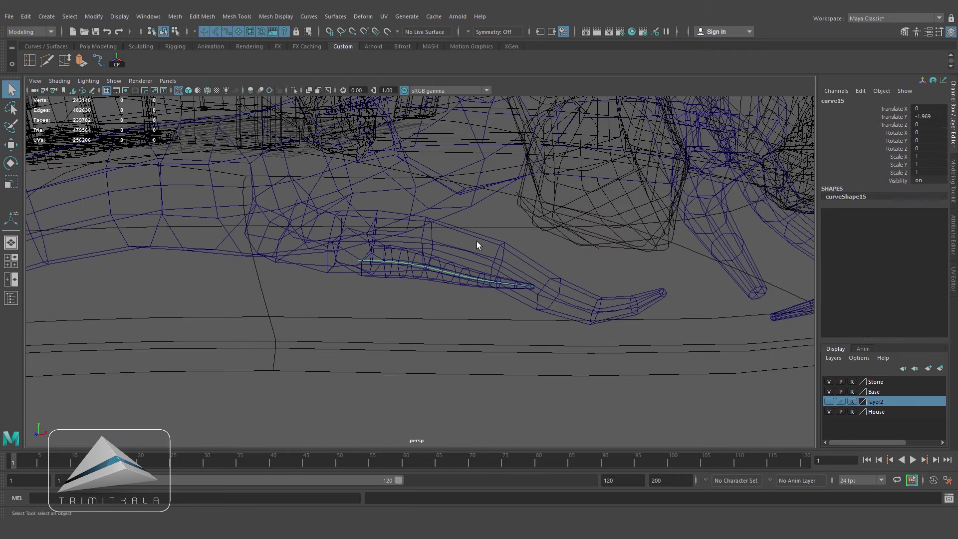
key("F8")
left_click(535, 287)
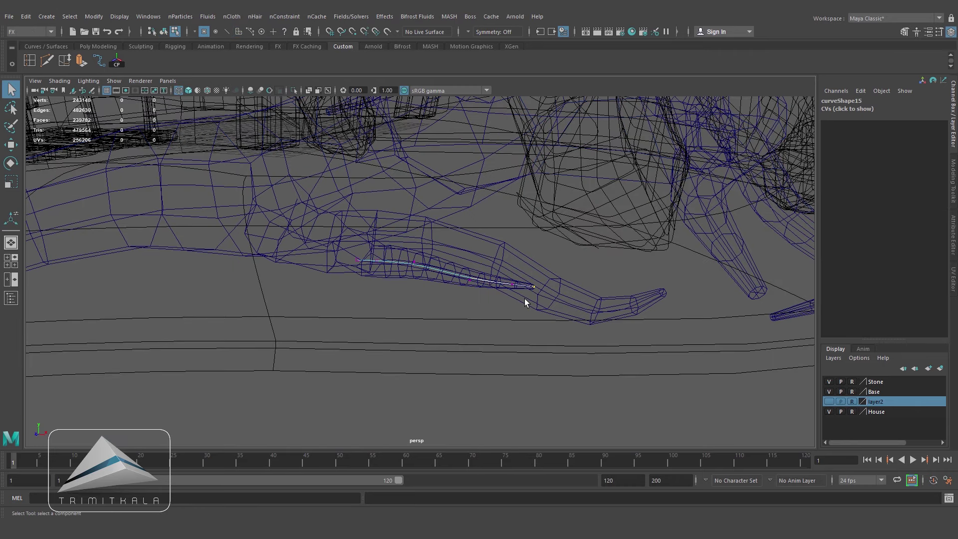
key("5")
key("w")
mouse_move(534, 252)
left_mouse_down()
mouse_move(521, 308)
mouse_move(611, 319)
left_mouse_up()
Step: Reposition the remaining CVs of the guide curve to bend the new root toward the base, then return to object mode
key("Right")
left_click_drag(633, 242, 505, 229)
key("Left")
key("Right")
left_click_drag(519, 290, 567, 282, "alt")
key("Left")
key("Left")
left_click_drag(552, 198, 399, 308)
right_click_drag(400, 308, 294, 344, "alt")
key("F8")
left_click(295, 346)
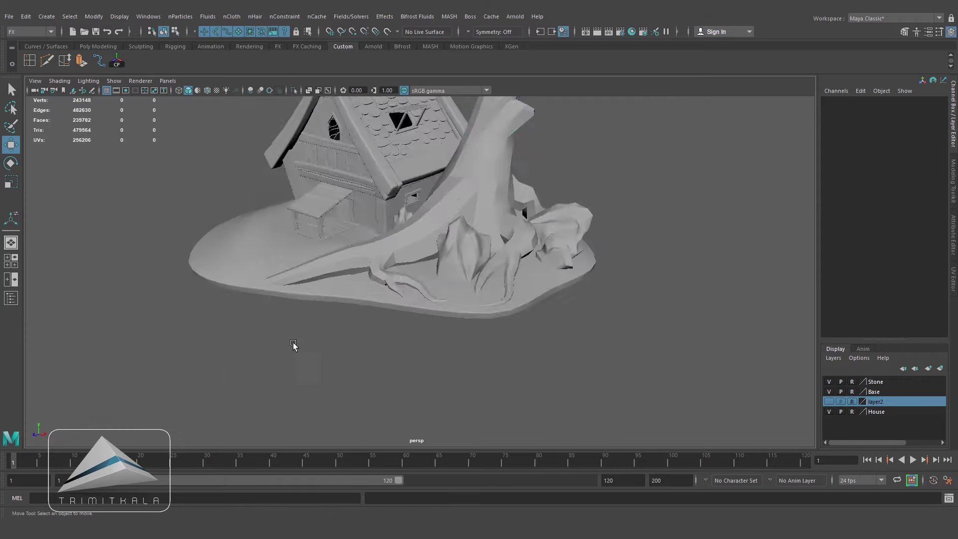
Step: Select the tree and examine how its roots spread over the base around the stones
left_click(460, 235)
scroll(478, 269, "down", 3)
middle_click_drag(519, 290, 522, 352, "alt")
left_click_drag(522, 351, 611, 313, "alt")
scroll(610, 313, "up", 5)
middle_click_drag(573, 409, 549, 351, "alt")
left_click_drag(549, 350, 569, 350, "alt")
middle_click_drag(568, 351, 490, 301, "alt")
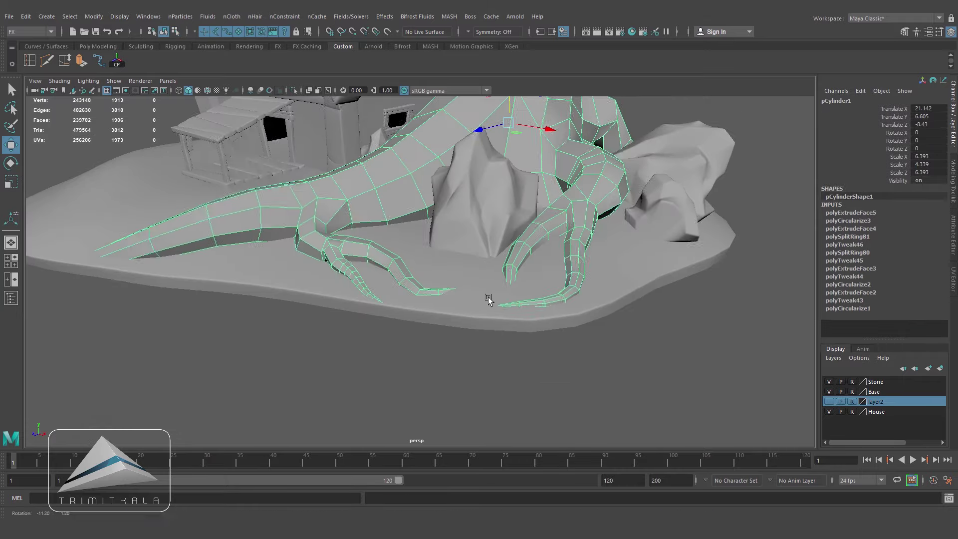
left_click_drag(491, 300, 459, 377, "alt")
left_click_drag(519, 372, 514, 410, "alt")
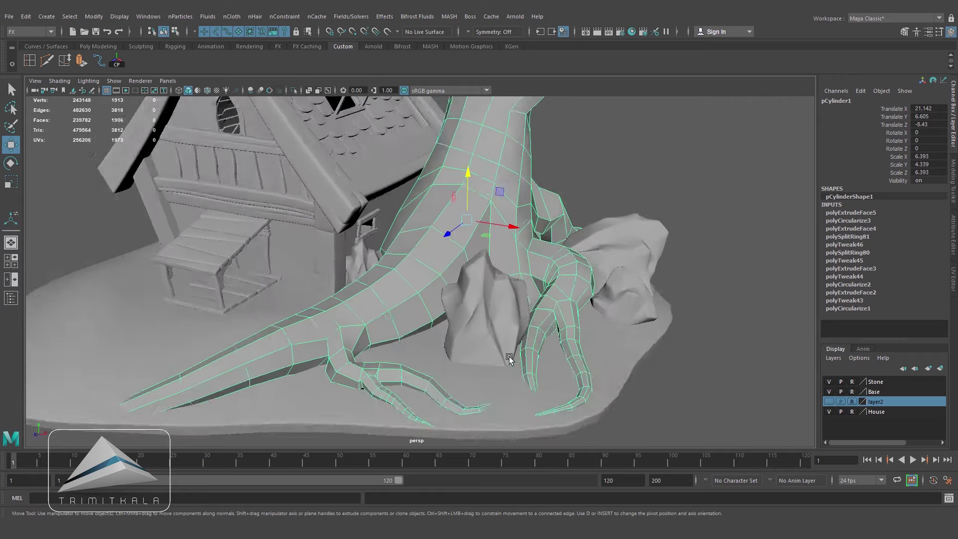
Step: Insert edge loops across the middle of the longer side root, before its last bend
middle_click_drag(449, 404, 424, 314, "alt")
scroll(422, 278, "up", 4)
right_click_drag(422, 277, 422, 235)
left_click(65, 60)
left_click_drag(401, 285, 574, 335, "alt")
key("g")
left_click(361, 274)
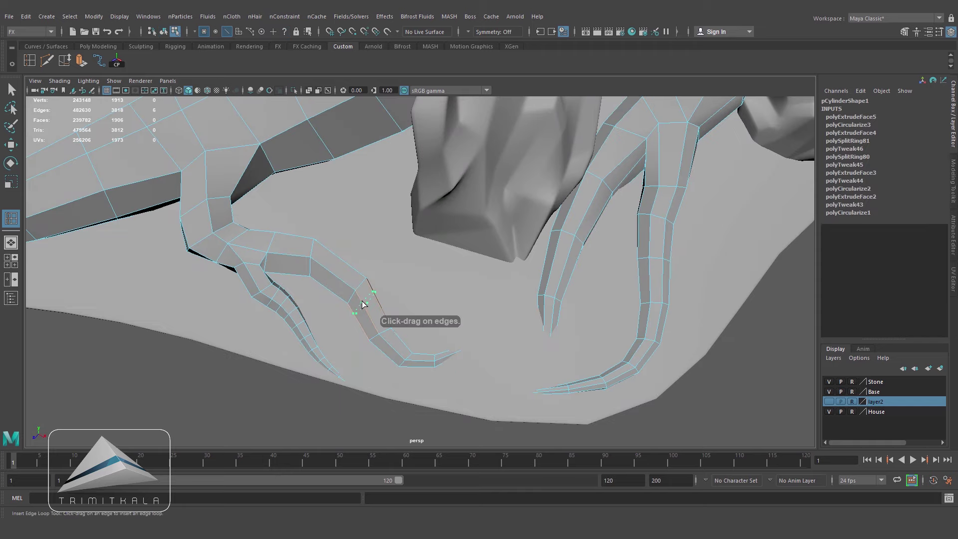
left_click_drag(429, 320, 321, 246, "alt")
Step: Select the two adjoining faces beside the new edge loops on the side root and circularize them
key("w")
left_click_drag(287, 167, 351, 199, "alt")
right_click_drag(351, 199, 350, 225)
left_click(351, 200)
left_click(333, 218, "shift")
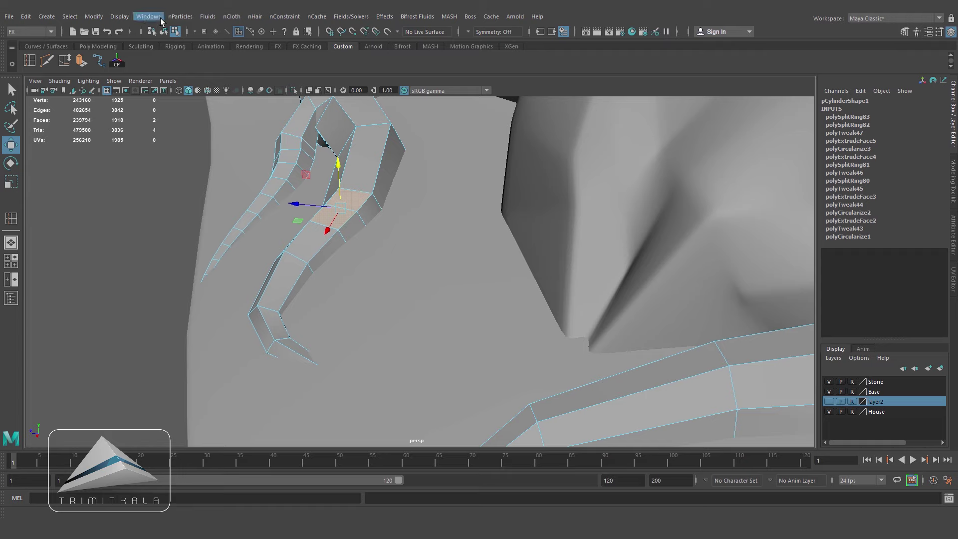
key("F2")
left_click(202, 16)
left_click(232, 81)
key("r")
Step: Draw a wavy guide curve in the top view, from the newly circularized faces toward the neighbouring roots
key("space")
key("space")
middle_click_drag(521, 282, 475, 304, "alt")
left_click(99, 60)
left_click(376, 275)
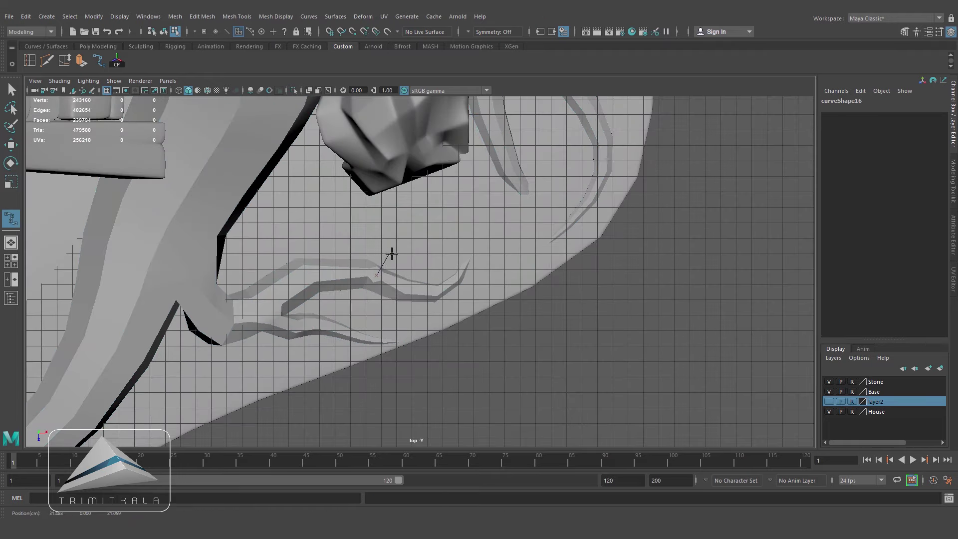
key("Return")
key("space")
Step: Lower the wavy guide curve to the side root's height, with a Translate Y of -1.852
key("space")
left_click_drag(599, 274, 663, 234, "alt")
middle_click_drag(406, 170, 406, 193)
left_click_drag(406, 193, 396, 231, "alt")
right_click_drag(396, 231, 331, 248, "alt")
left_click_drag(331, 248, 434, 259, "alt")
right_click_drag(435, 259, 455, 288, "alt")
left_click_drag(490, 262, 499, 294, "alt")
right_click_drag(498, 295, 569, 322, "alt")
Step: Extrude the circularized faces along the wavy guide curve with 20 divisions
right_click_drag(295, 254, 291, 334)
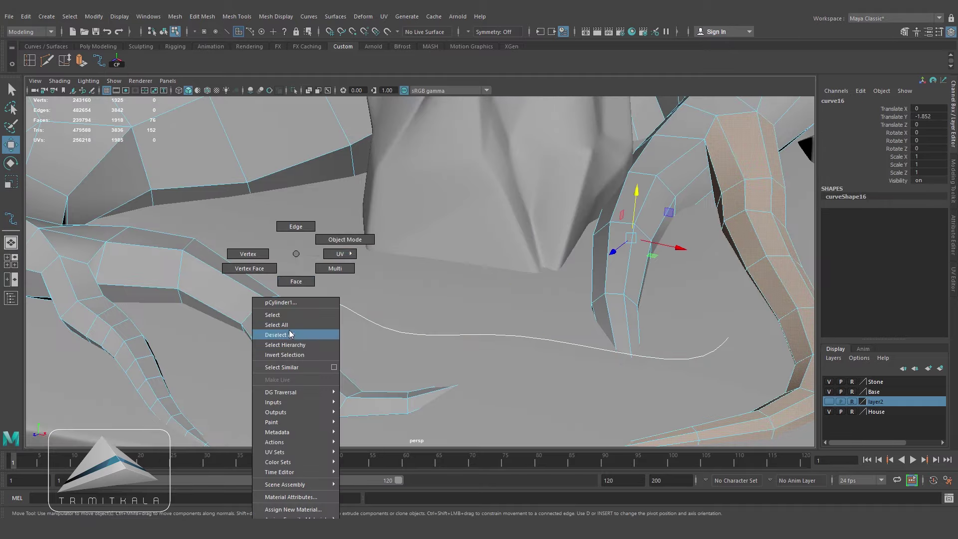
left_click(274, 303)
key("q")
left_click(338, 304, "shift")
left_click(82, 61)
left_click_drag(630, 308, 727, 312)
Step: Set the new root extrusion's Taper to 0.1
right_click_drag(574, 356, 554, 349, "alt")
scroll(921, 270, "down", 4)
left_click(909, 273)
type(".")
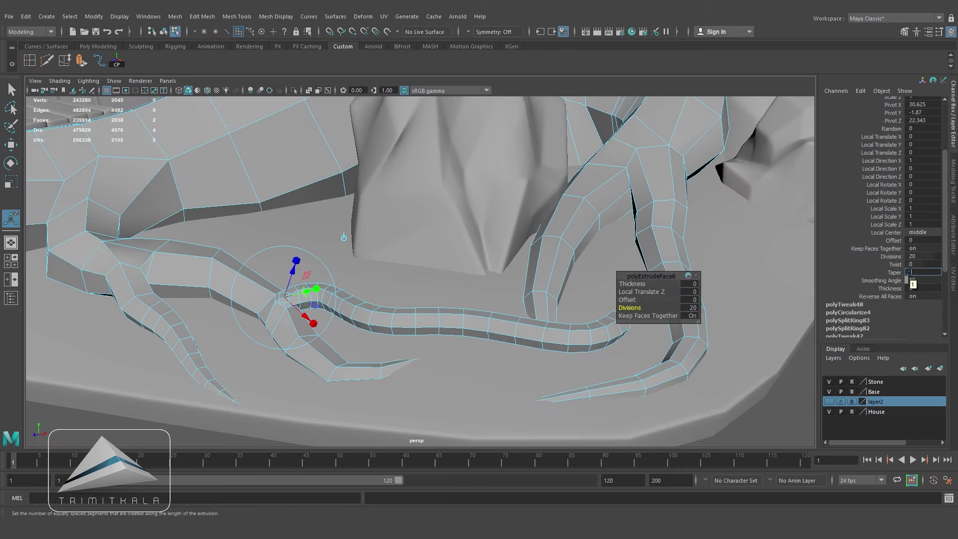
type("1")
key("Return")
left_click(603, 357)
Step: Select the wavy root's guide curve in wireframe display and switch it to CV editing
key("F8")
left_click_drag(603, 357, 519, 333, "alt")
key("4")
left_click(451, 330)
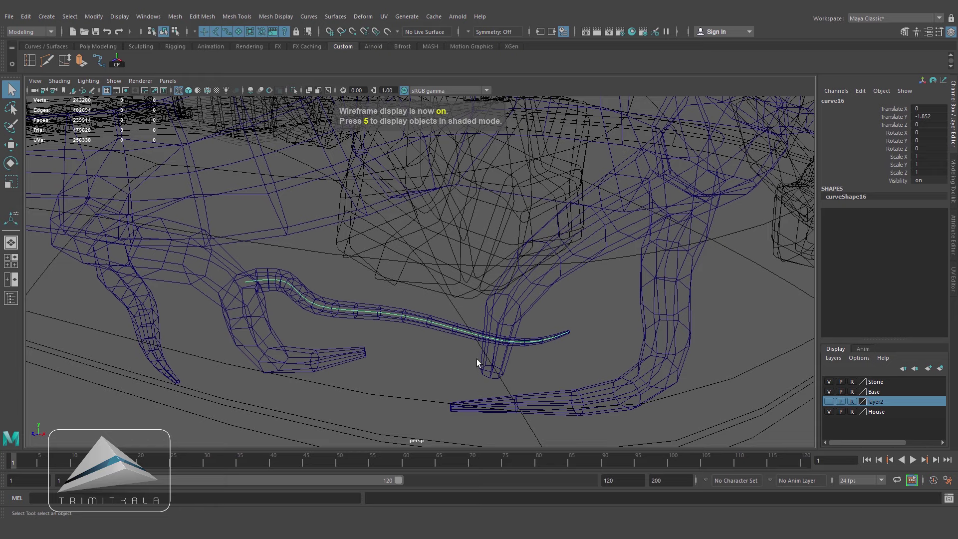
key("F8")
left_click(204, 33)
scroll(598, 349, "up", 3)
Step: Lower the CVs along the outer part of the wavy guide curve so the root's tip sits closer to the base
mouse_move(641, 342)
left_mouse_down()
mouse_move(620, 371)
mouse_move(622, 349)
left_mouse_up()
key("w")
key("5")
left_click_drag(565, 299, 560, 358)
left_click(530, 348)
left_click_drag(531, 301, 530, 350)
left_click(464, 360)
left_click_drag(463, 321, 439, 396)
Step: Adjust the inner and middle CVs of the wavy guide curve to make the root follow the ground
key("Left")
left_click_drag(348, 255, 345, 298)
key("Right")
left_click_drag(464, 395, 463, 377)
key("Left")
left_click_drag(353, 293, 352, 316)
key("Left")
left_click_drag(218, 253, 244, 302)
key("Right")
left_click_drag(351, 312, 349, 284)
key("Left")
key("Left")
left_click_drag(241, 214, 237, 231)
left_click_drag(316, 316, 351, 320, "alt")
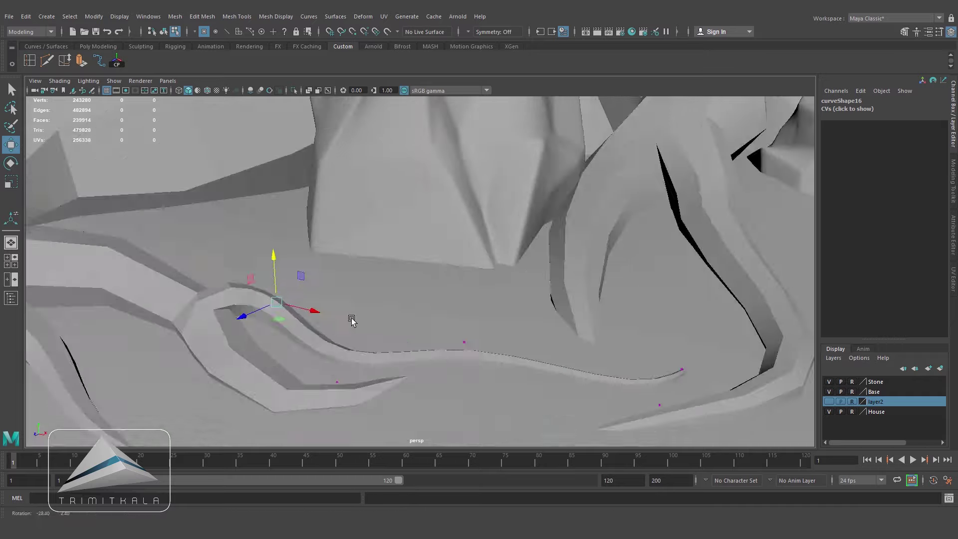
Step: Return to object mode, deselect the curve and save the scene
right_click_drag(494, 254, 541, 239)
scroll(550, 371, "down", 8)
left_click(549, 372)
middle_click_drag(550, 371, 553, 406, "alt")
scroll(555, 405, "up", 2)
key("q")
key("ctrl+s")
left_click_drag(557, 404, 516, 364, "alt")
Step: Create a new display layer and name it Tree
left_click(553, 378)
key("w")
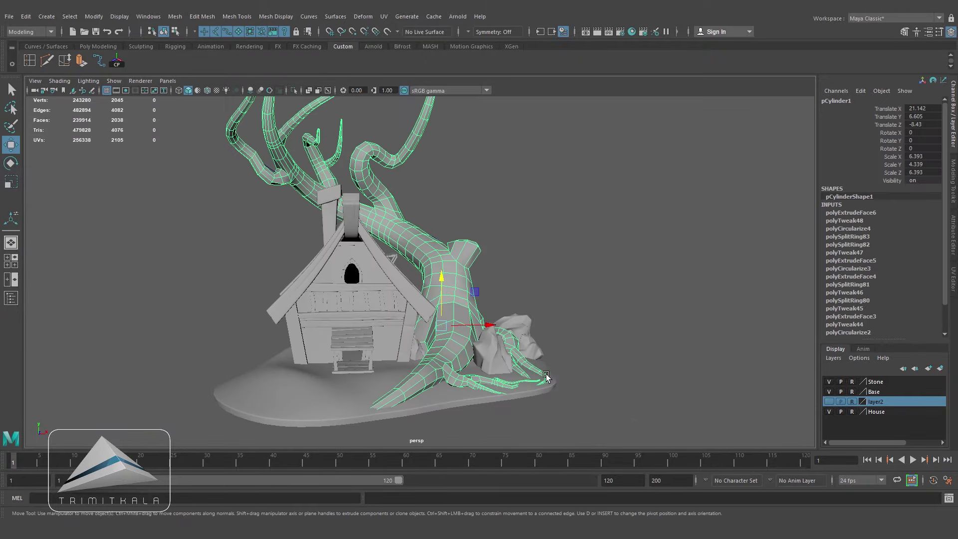
left_click(675, 380)
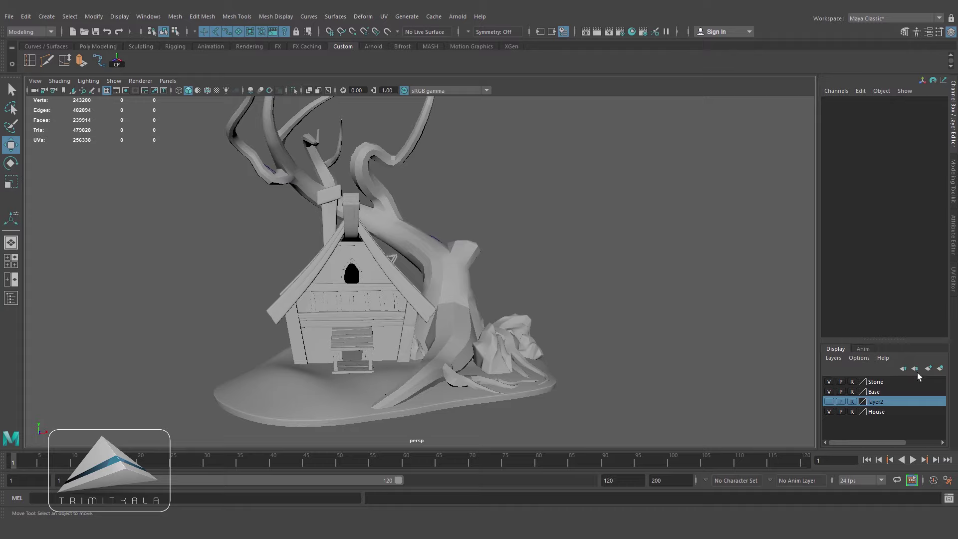
left_click(928, 368)
double_click(861, 384)
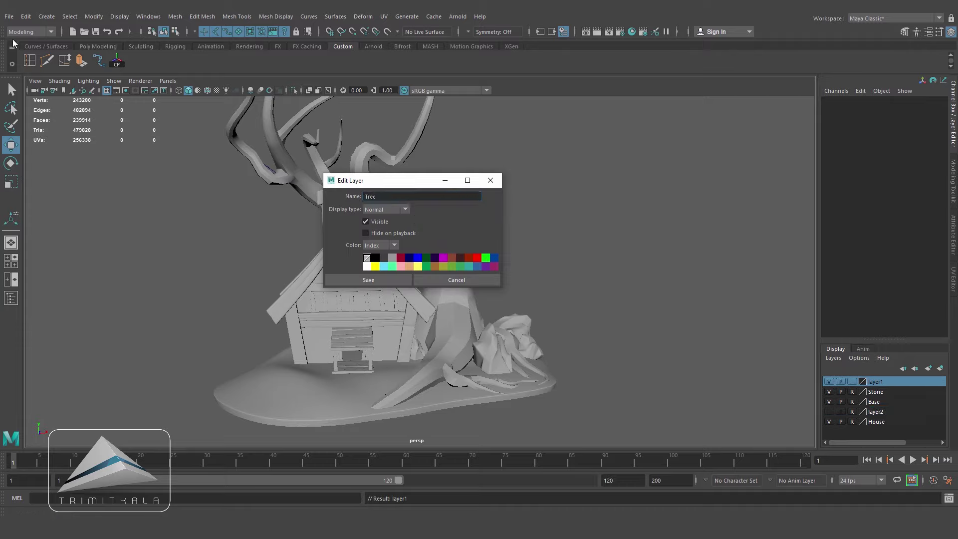
left_click(380, 282)
Step: Add the tree to the Tree layer, switching that layer to reference and the Stone layer back to normal
left_click(437, 285)
right_click(877, 384)
left_click(850, 393)
left_click_drag(549, 366, 427, 383, "alt")
left_click(852, 382)
left_click(852, 382)
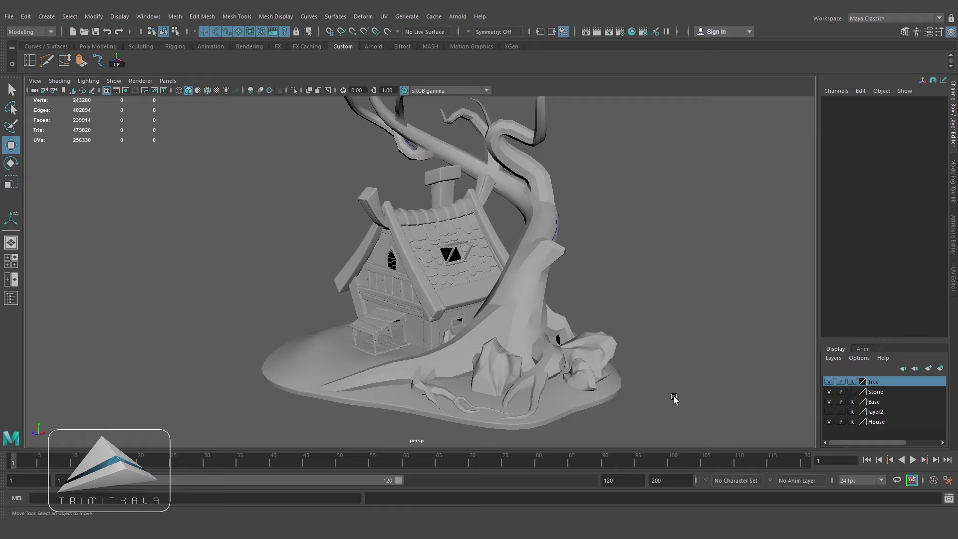
Step: Select the stones around the tree and house and add them to the Stone layer, then deselect them
left_click(588, 377)
left_click(502, 363, "shift")
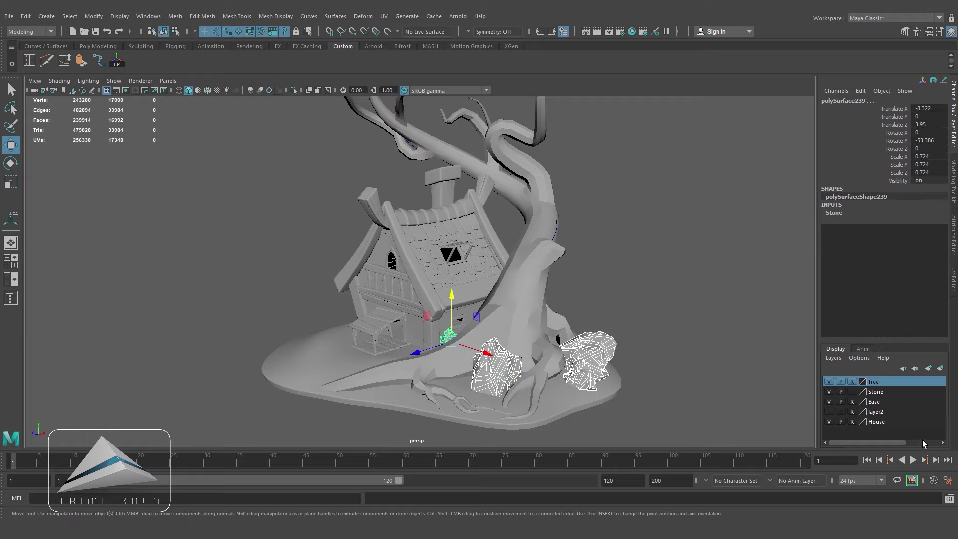
right_click(876, 392)
left_click(877, 415)
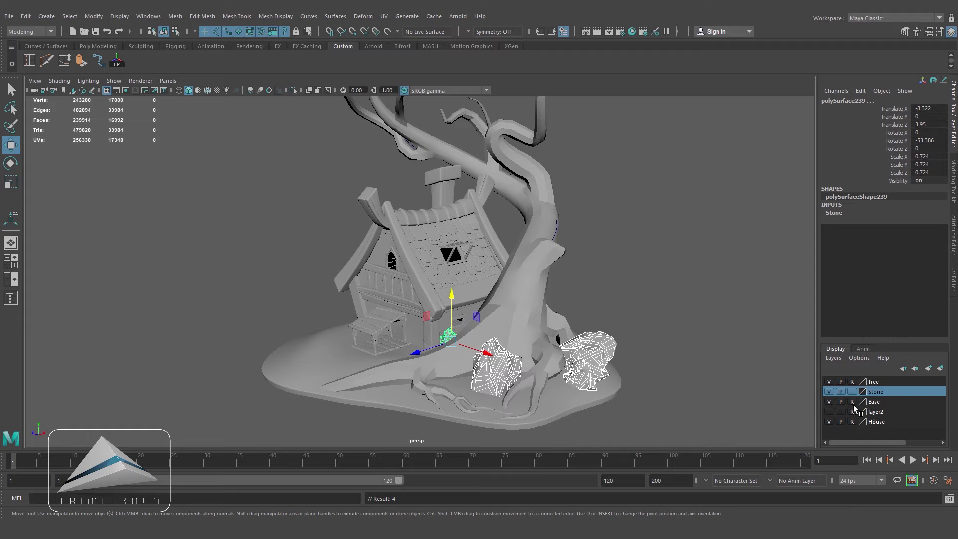
left_click(626, 425)
Step: Duplicate a stone near the house and slide the copy along the wall with the small window
left_click_drag(628, 427, 547, 387, "alt")
left_click(484, 341)
middle_click_drag(549, 349, 633, 365, "alt")
left_click_drag(633, 365, 587, 344, "alt")
key("ctrl+d")
left_click_drag(509, 347, 490, 348)
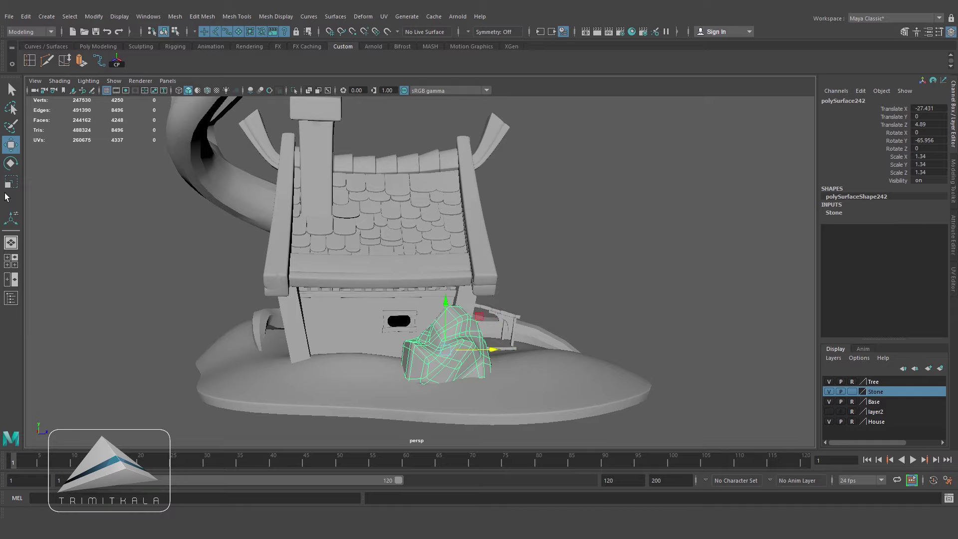
Step: Scale the stone by the small window uniformly to 1.664 and rotate it to about -210 degrees around Y
middle_click_drag(426, 363, 463, 355)
left_click(13, 167)
left_click_drag(469, 357, 414, 361)
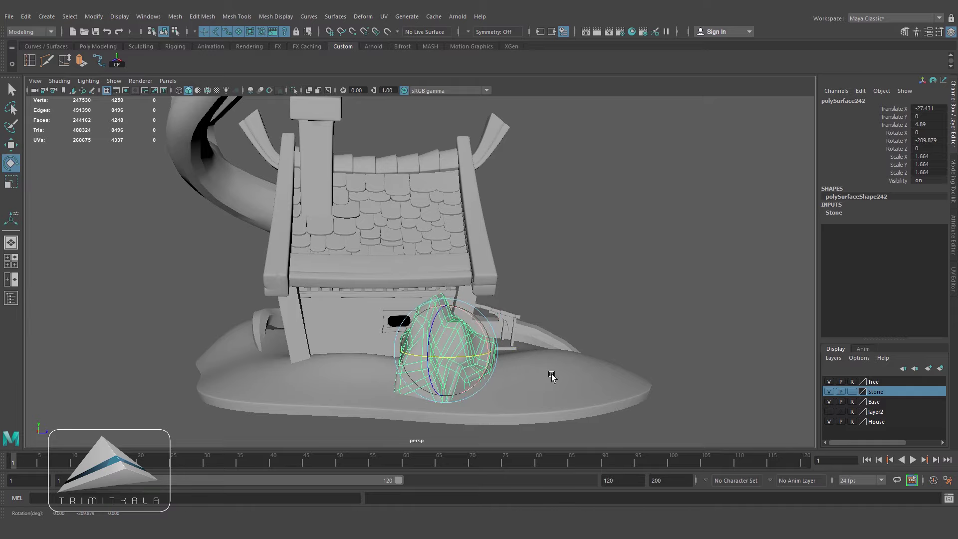
Step: Freeze the stone's transformations and mirror it by setting Scale X to -1
left_click(94, 16)
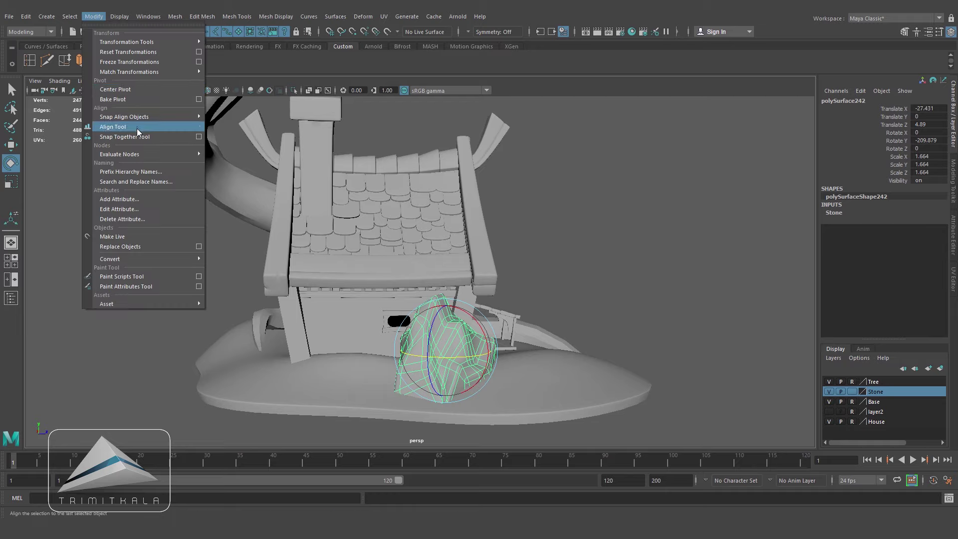
left_click(129, 61)
type("-1")
key("Return")
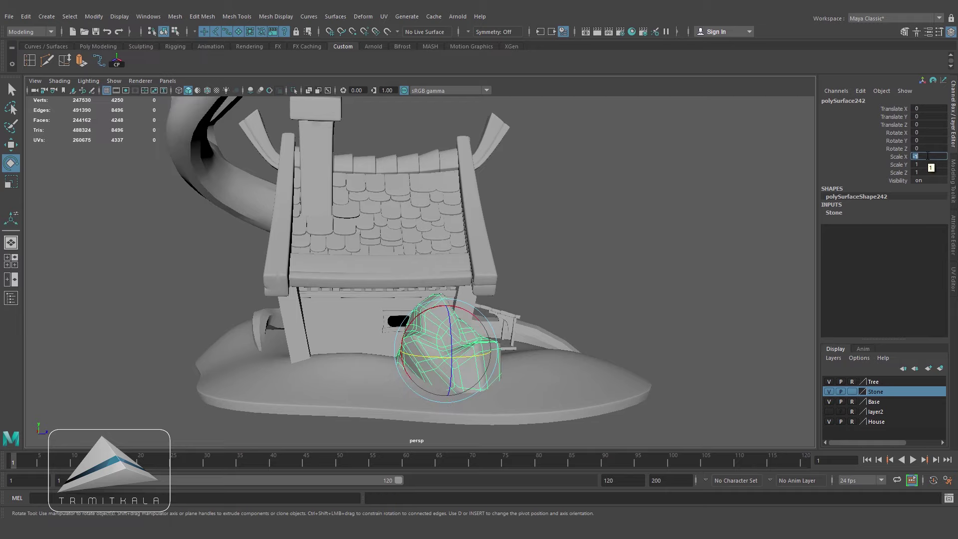
Step: Duplicate the stone as a smaller copy at 0.624 scale, flipped in Z, and tilt and position it against the wall beside the large stone
left_click_drag(754, 227, 511, 397, "alt")
left_click(11, 146)
left_click_drag(349, 304, 435, 314, "alt")
left_click_drag(464, 350, 407, 346, "alt")
left_click_drag(372, 316, 450, 322)
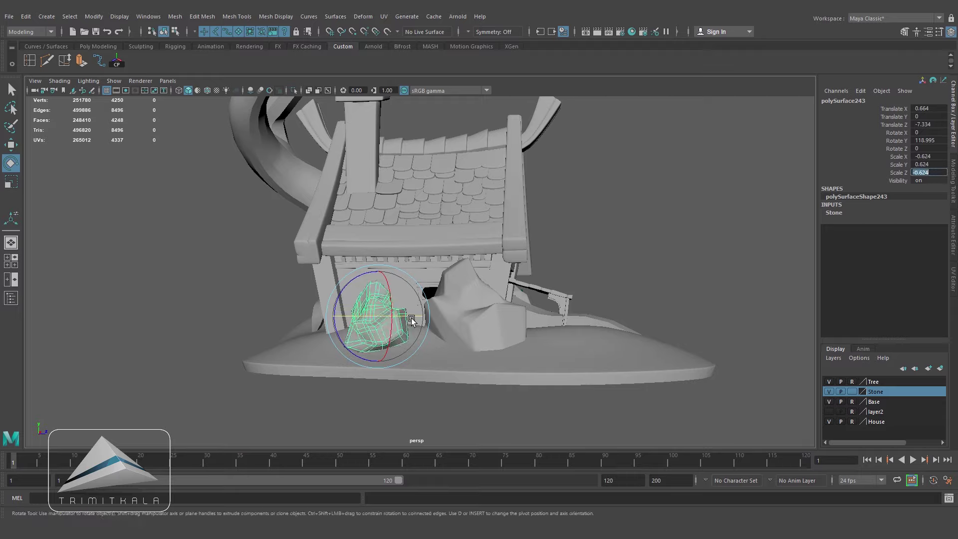
left_click_drag(384, 324, 378, 277)
key("w")
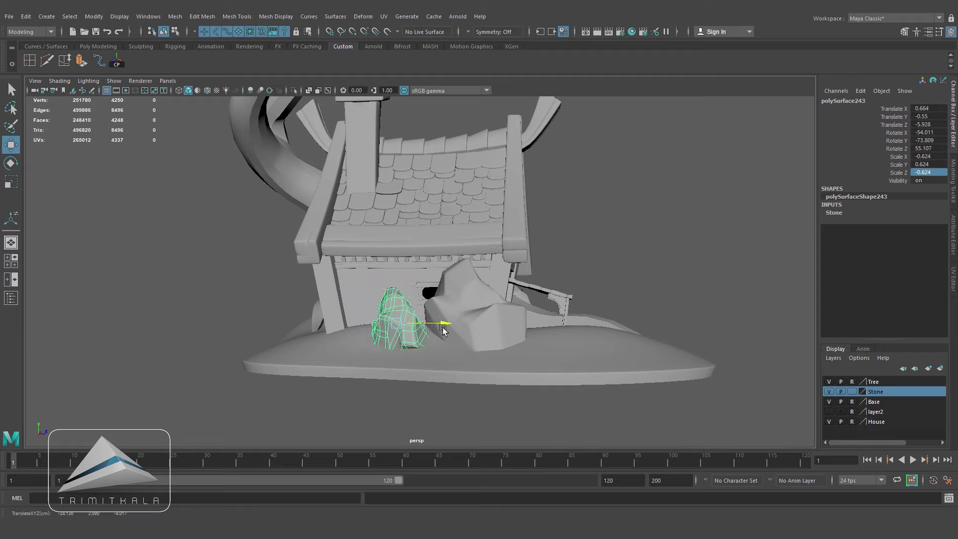
left_click_drag(614, 266, 568, 296, "alt")
scroll(568, 296, "down", 3)
middle_click_drag(568, 296, 595, 365, "alt")
left_click_drag(594, 366, 570, 349, "alt")
right_click_drag(590, 348, 569, 325, "alt")
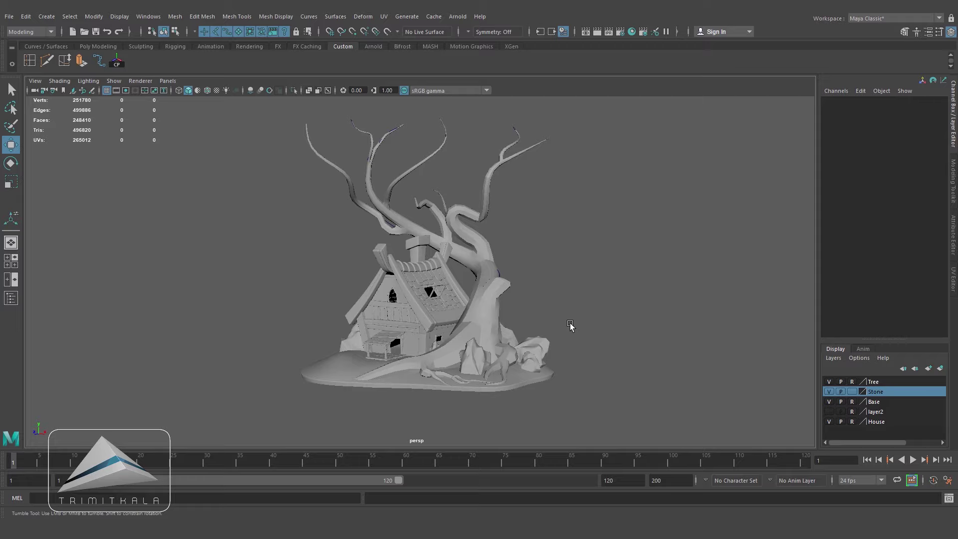